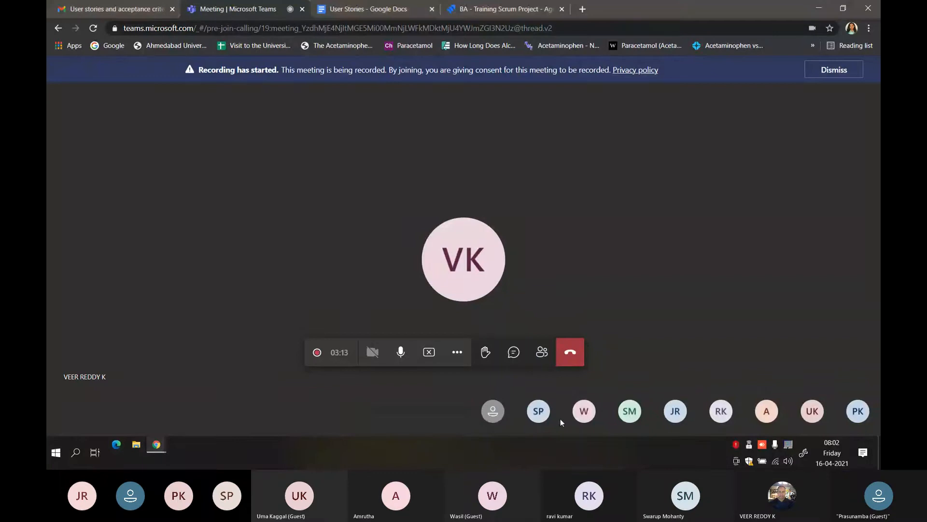
# Step: Review User Story 1 with its acceptance criteria and subtasks in the User Stories Google Doc, and switch to the Jira backlog
pyautogui.click(374, 10)
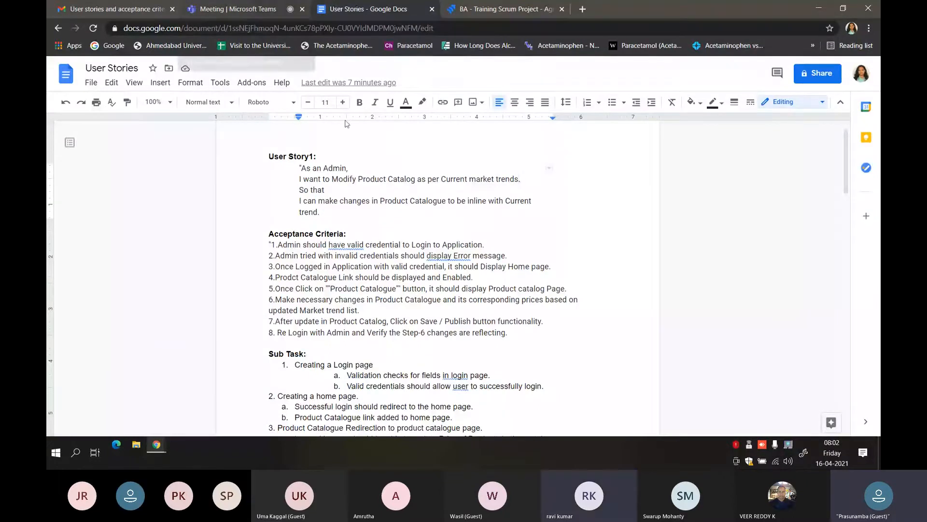
pyautogui.scroll(1, 407, 314)
pyautogui.scroll(1, 407, 314)
pyautogui.scroll(-3, 407, 309)
pyautogui.scroll(2, 408, 305)
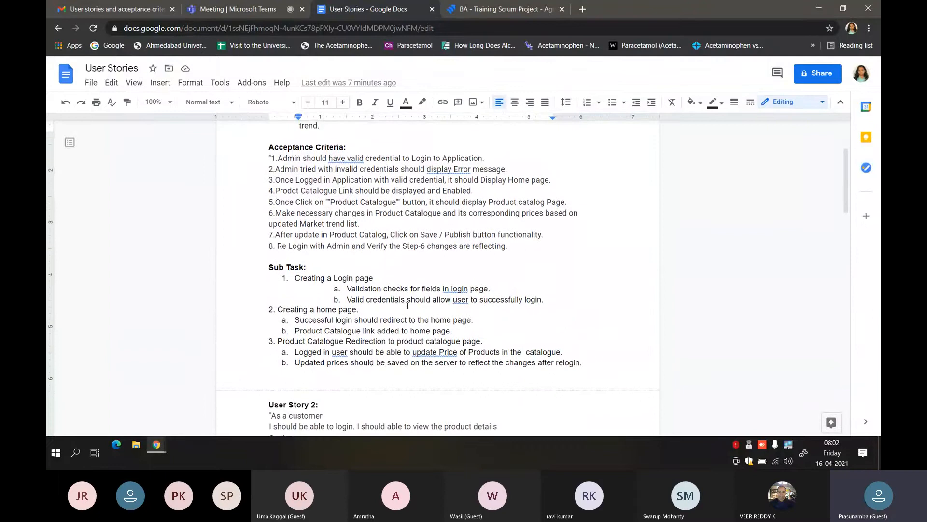
pyautogui.scroll(1, 407, 306)
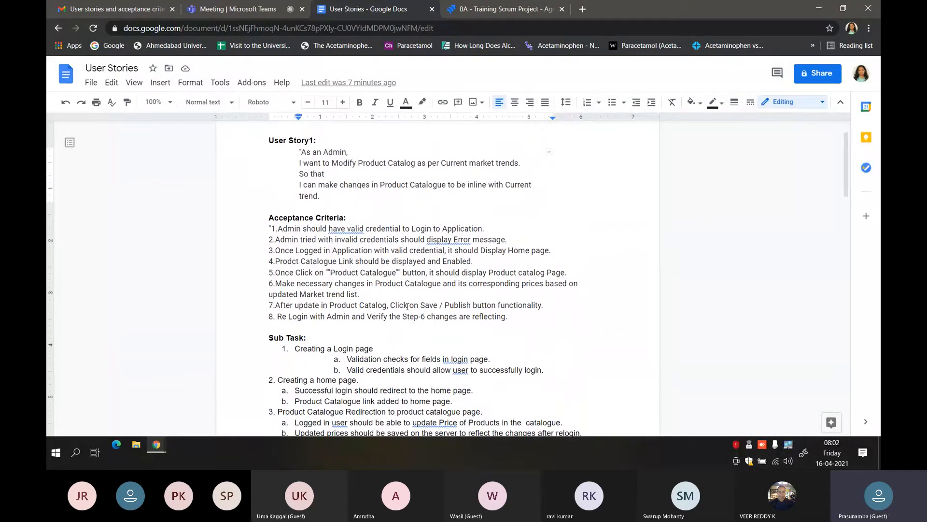
pyautogui.scroll(-1, 408, 306)
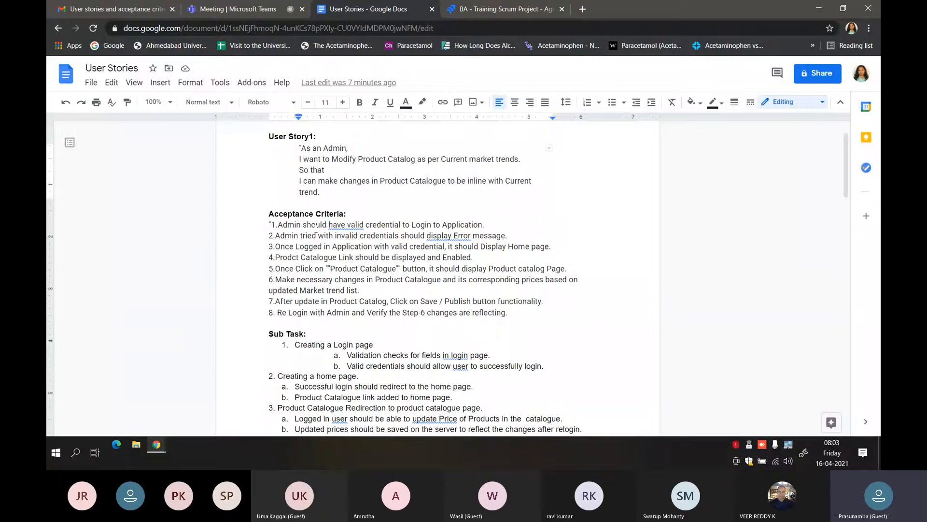
pyautogui.scroll(-1, 316, 229)
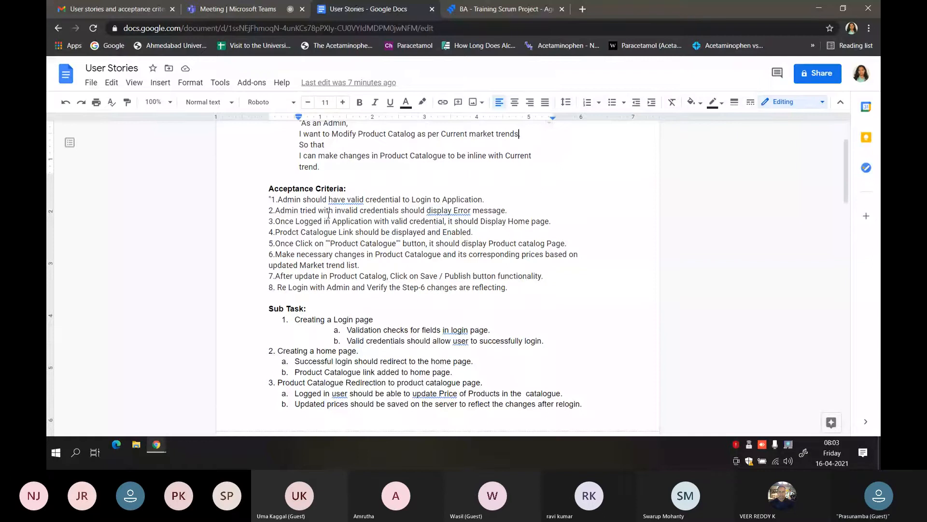
pyautogui.scroll(1, 360, 265)
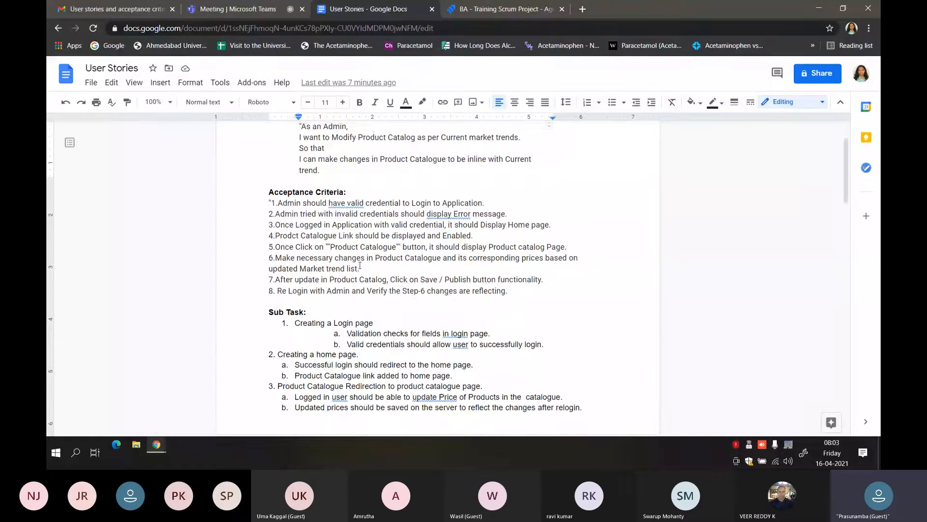
pyautogui.click(481, 13)
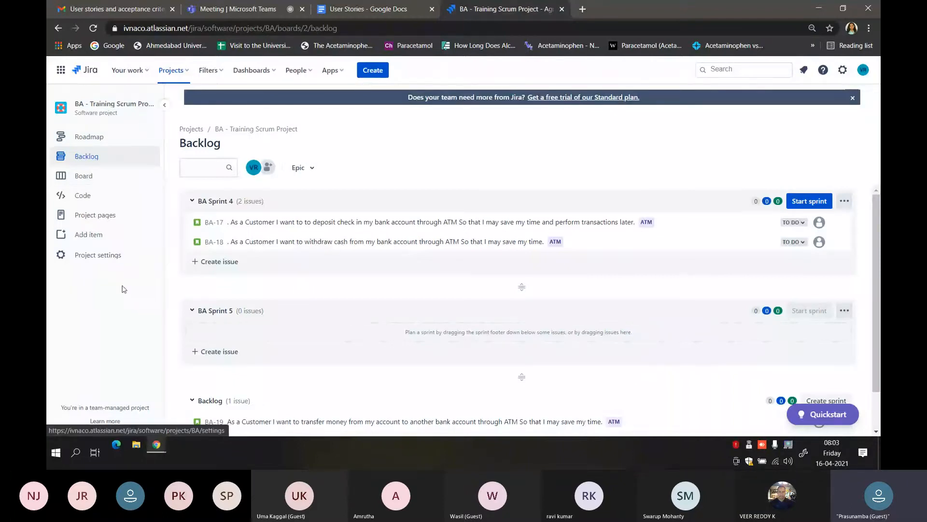
pyautogui.click(367, 73)
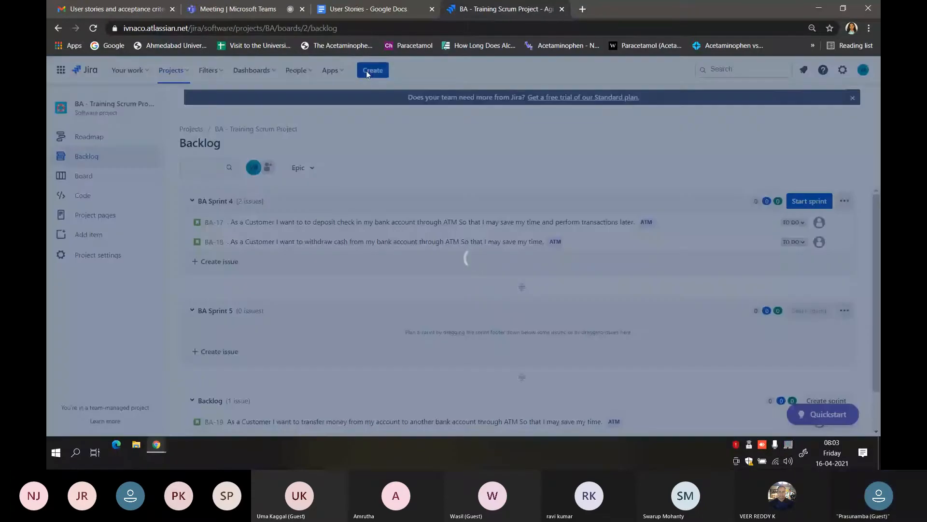
pyautogui.click(346, 166)
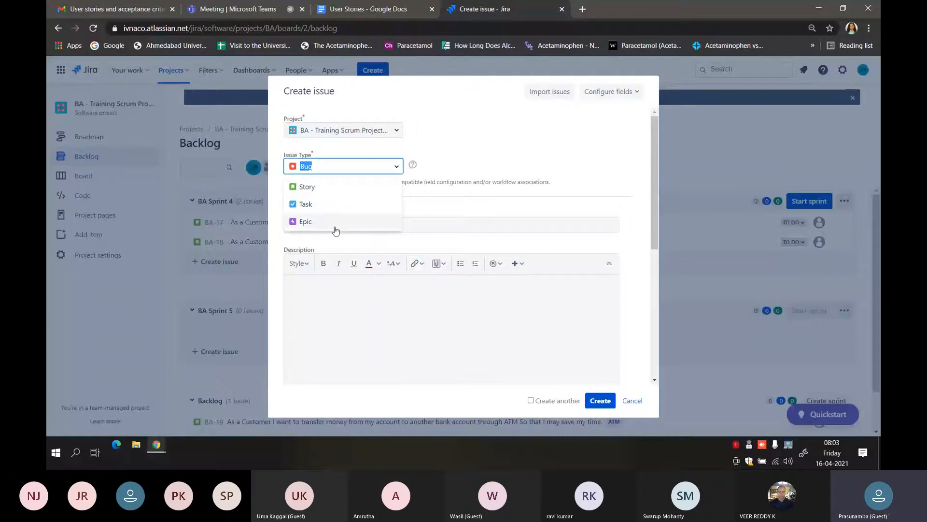
pyautogui.click(336, 229)
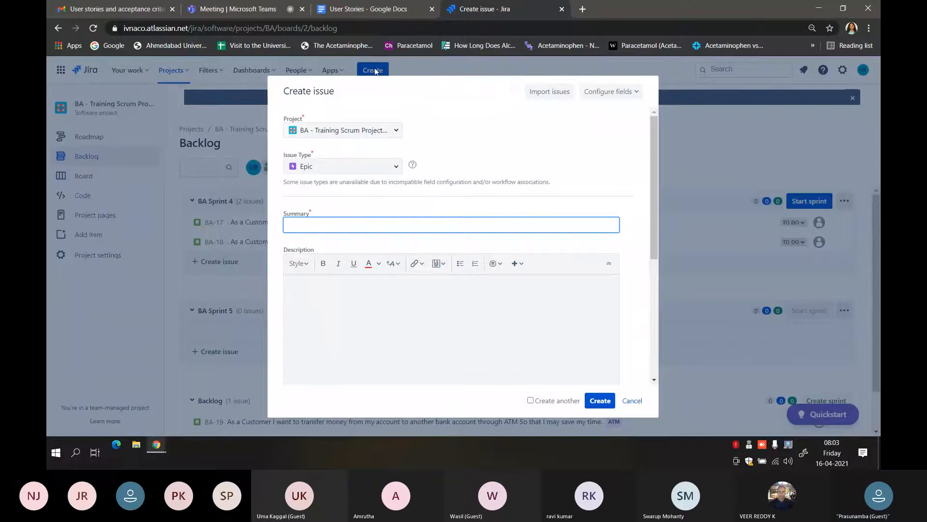
pyautogui.click(631, 402)
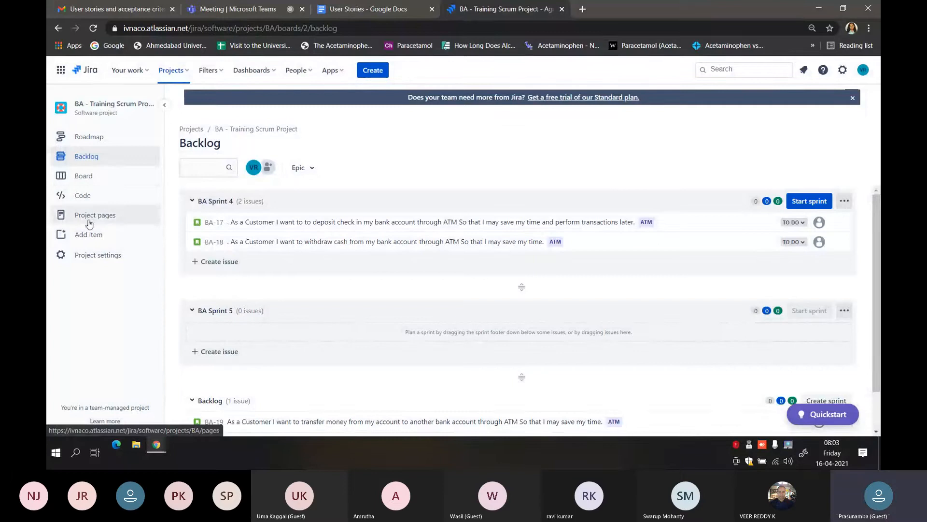
# Step: Look through the training project's Roadmap and Board views, and return to the Backlog
pyautogui.click(94, 139)
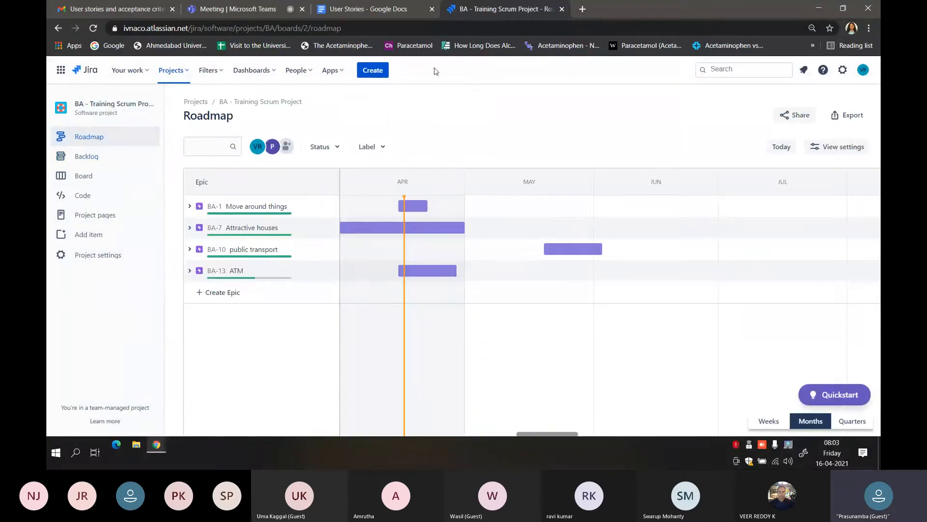
pyautogui.click(118, 157)
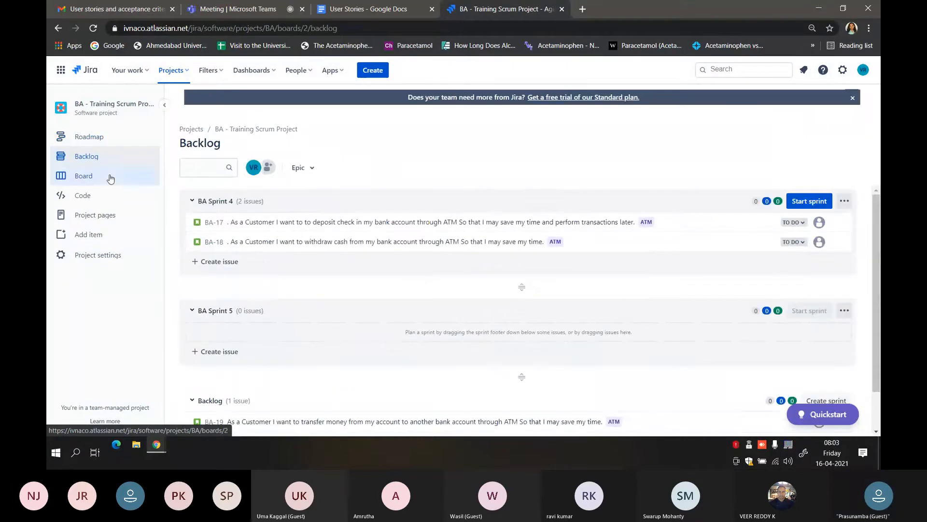
pyautogui.click(111, 177)
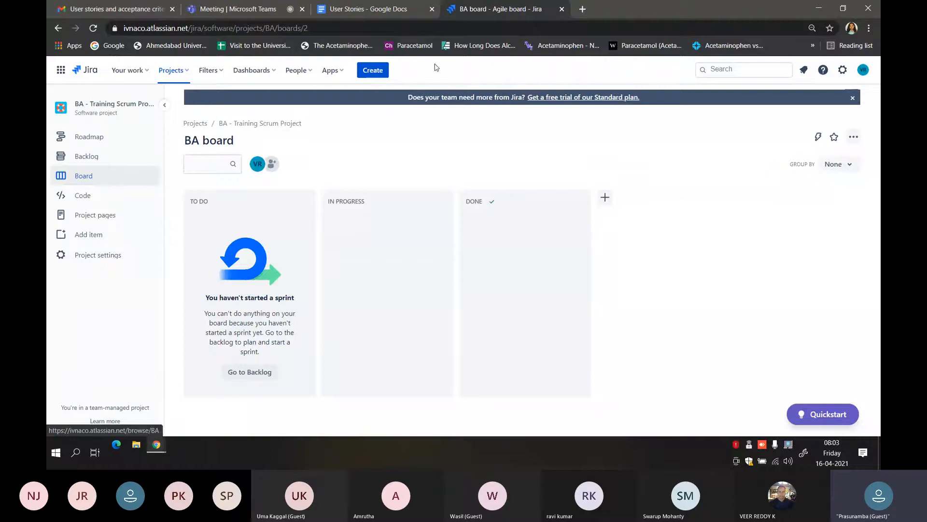
pyautogui.click(379, 72)
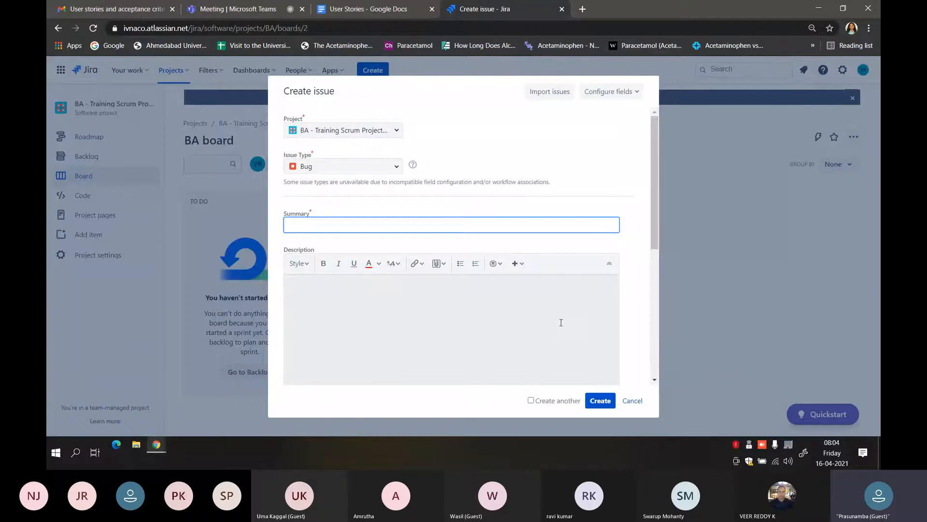
pyautogui.click(632, 401)
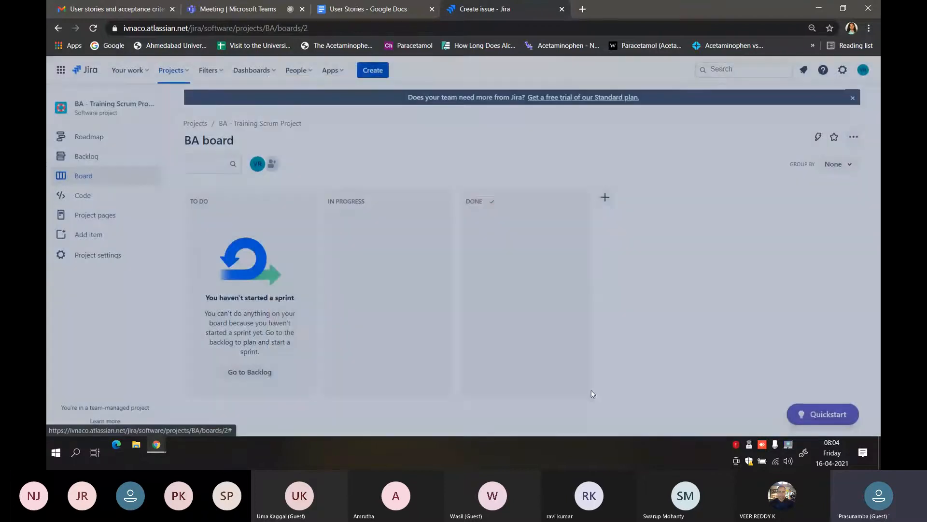
pyautogui.click(112, 138)
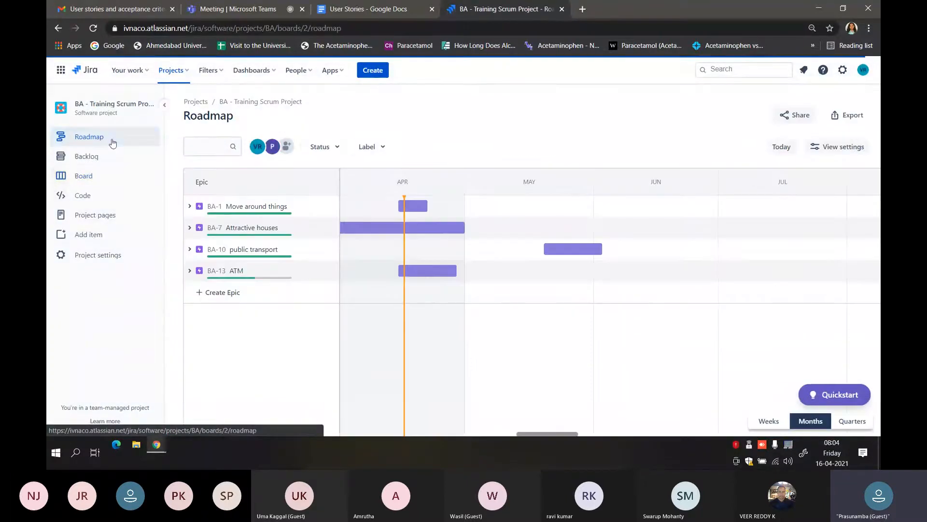
pyautogui.click(87, 157)
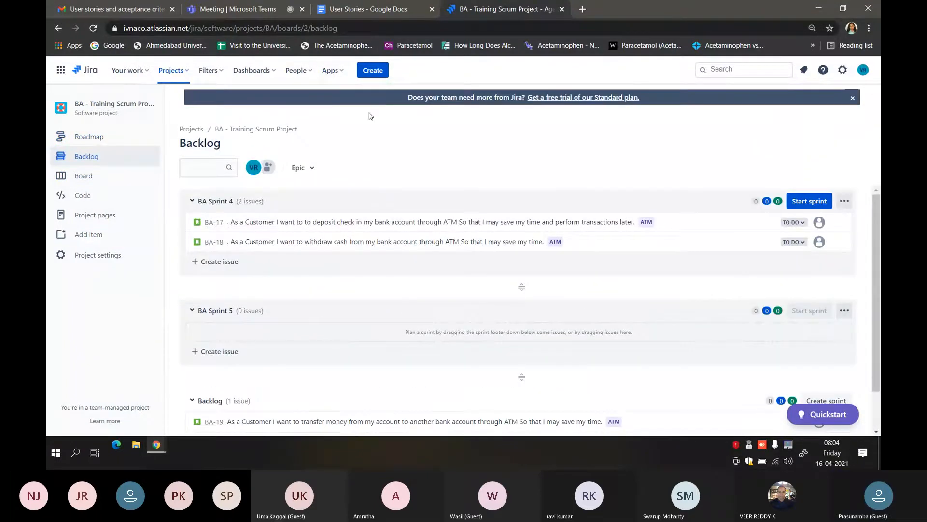
# Step: Start a new issue in BA - Training Scrum Project and set its issue type to Epic
pyautogui.click(371, 73)
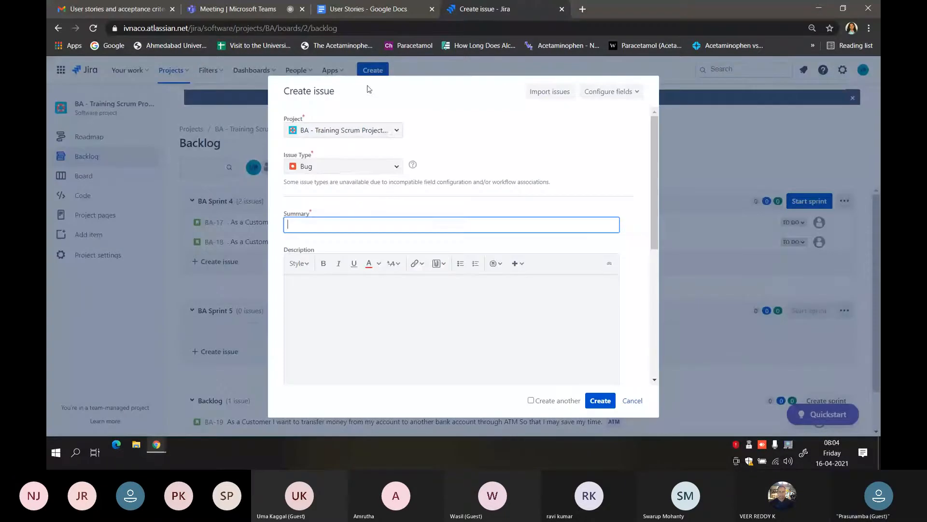
pyautogui.click(392, 129)
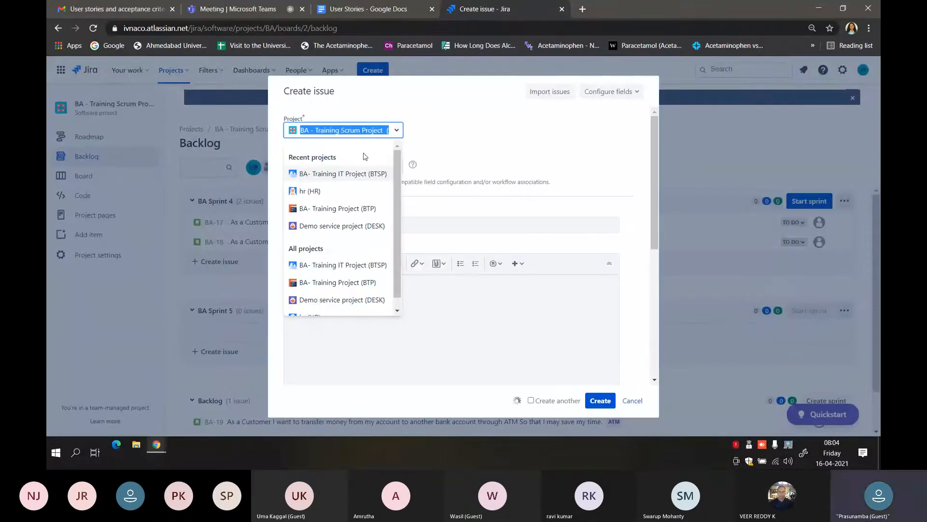
pyautogui.click(466, 151)
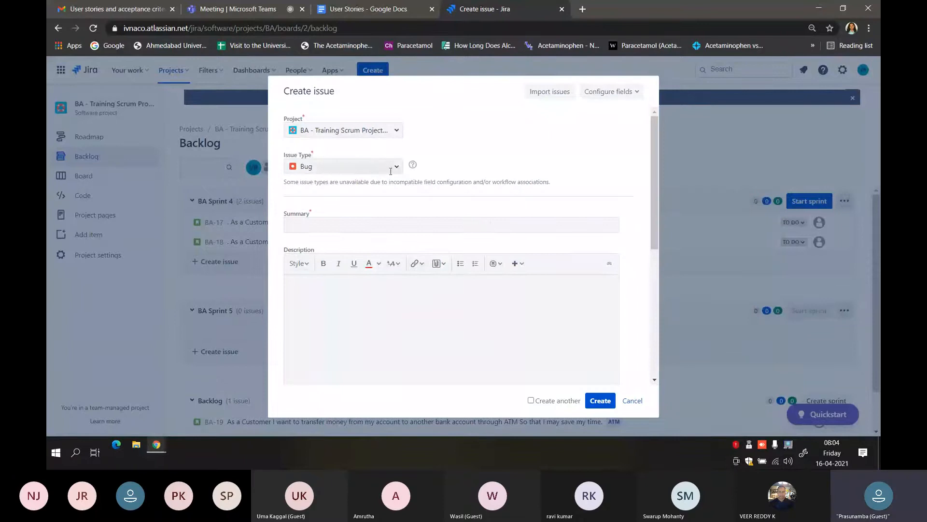
pyautogui.click(396, 166)
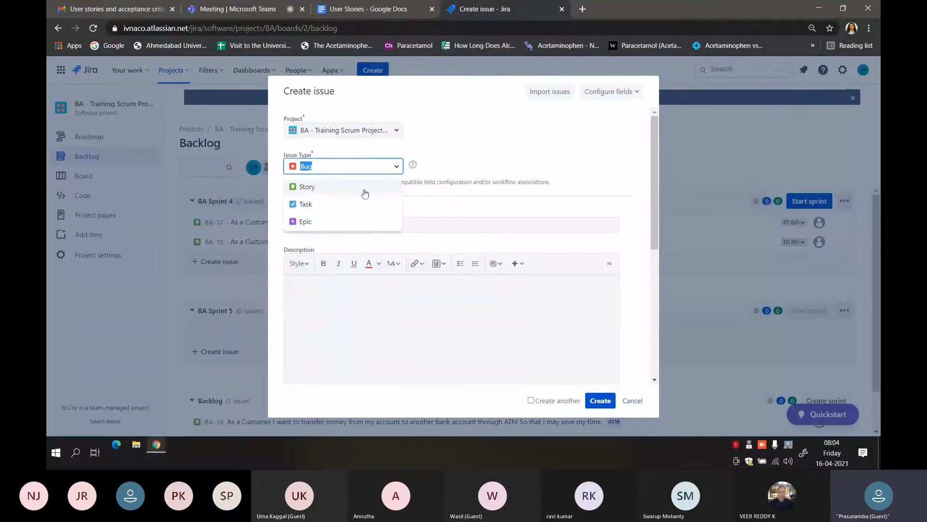
pyautogui.click(342, 221)
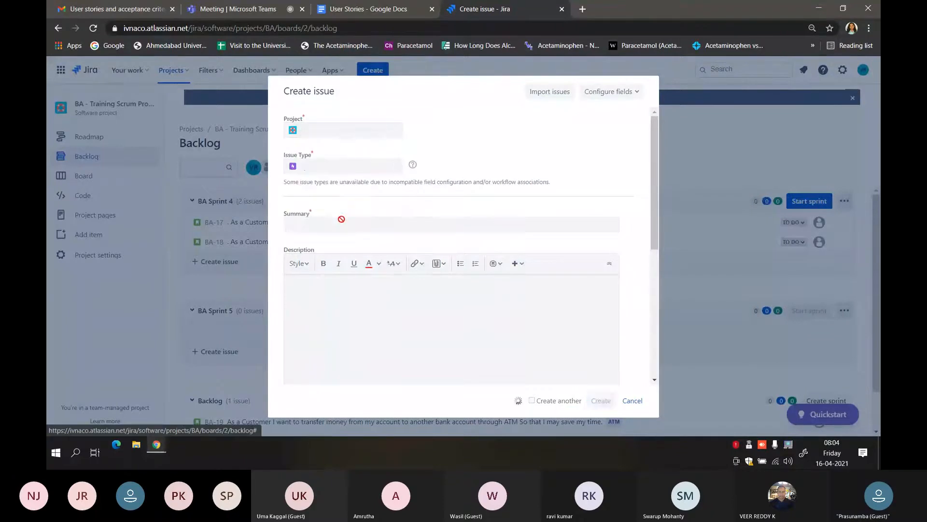
# Step: Check User Story 1 in the Google Doc and enter "Giving access to Admin" as the epic's summary in Jira
pyautogui.click(403, 10)
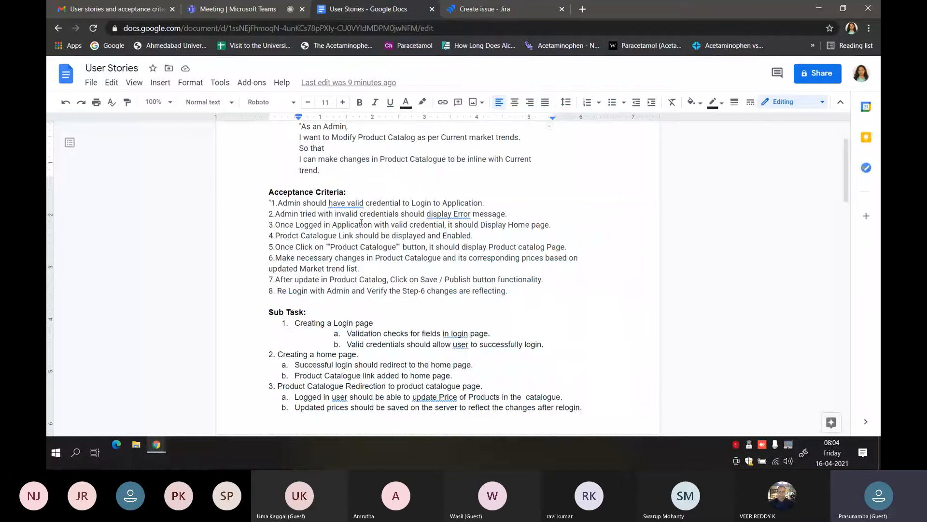
pyautogui.scroll(2, 362, 223)
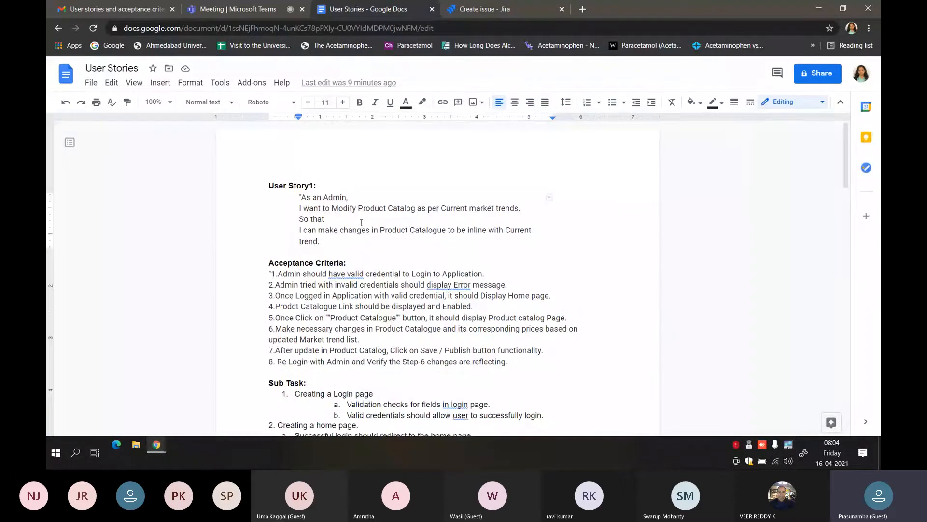
pyautogui.hotkey('ctrl', 'Tab')
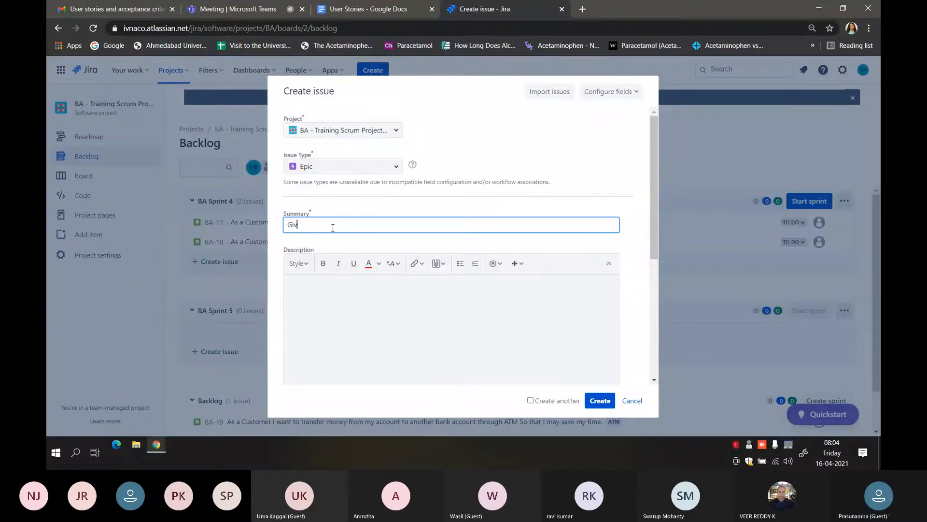
pyautogui.write('to Admin')
# Step: Add the labels BA-classes and Test to the new epic
pyautogui.scroll(-2, 426, 290)
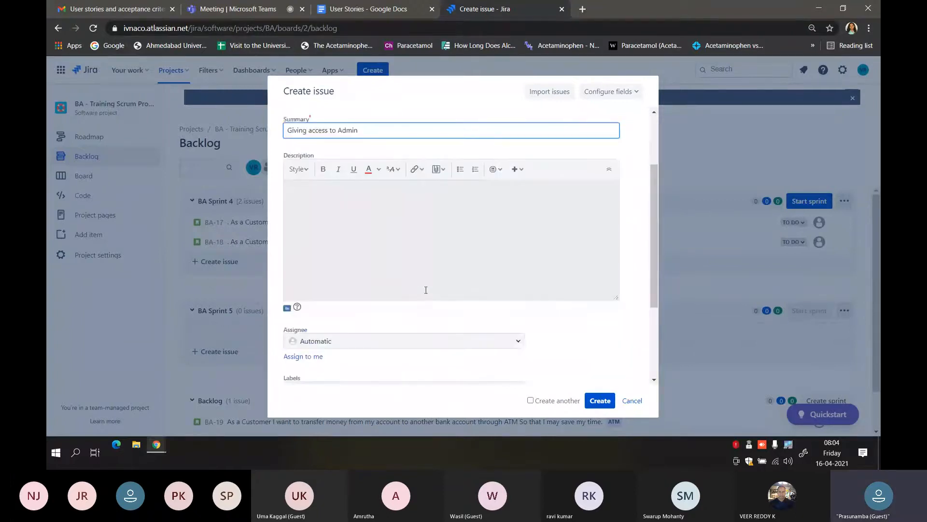
pyautogui.scroll(-1, 426, 289)
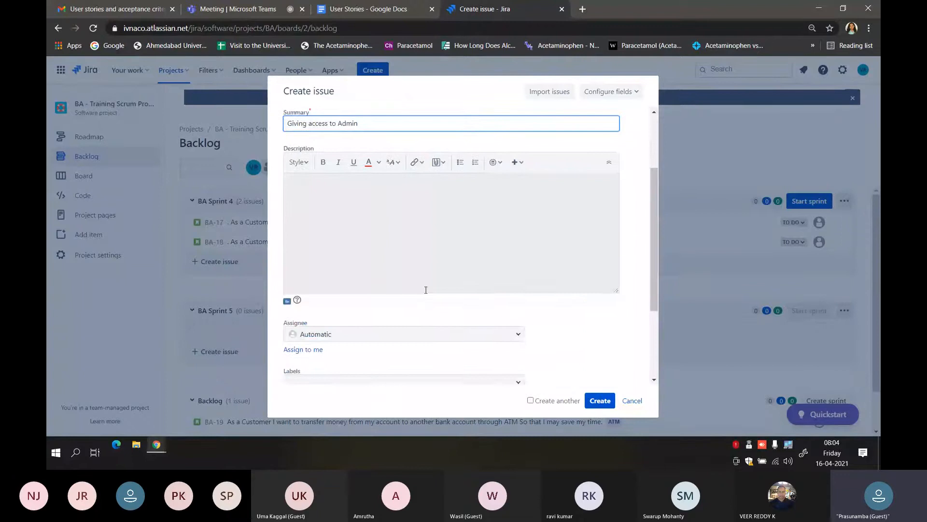
pyautogui.scroll(-2, 425, 290)
pyautogui.click(419, 305)
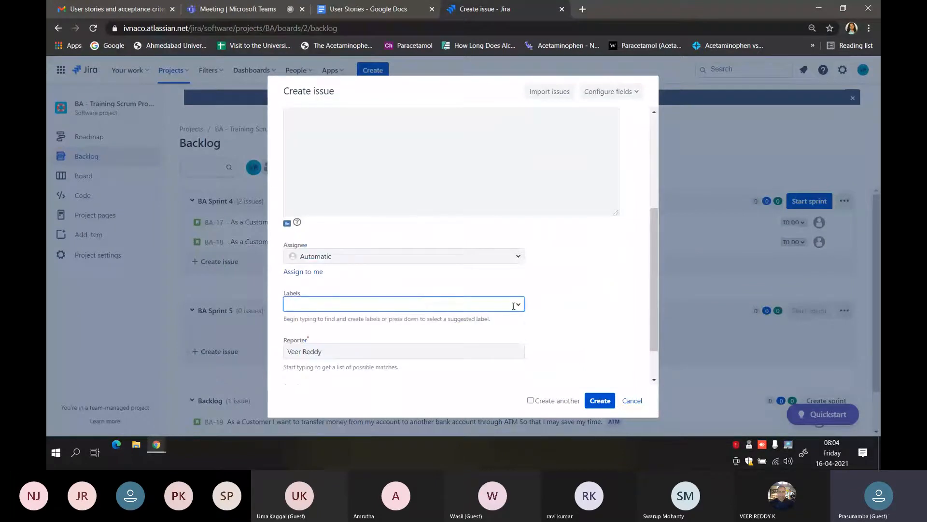
pyautogui.write('ba')
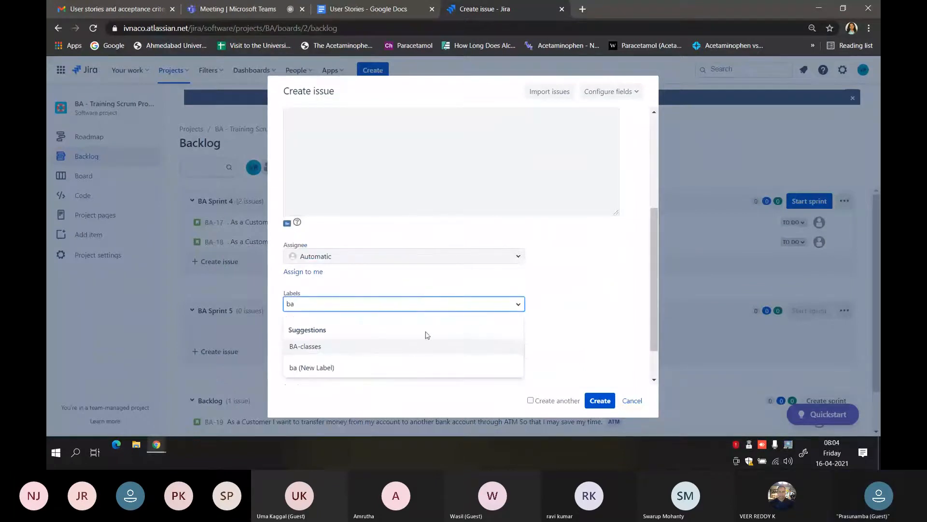
pyautogui.click(408, 347)
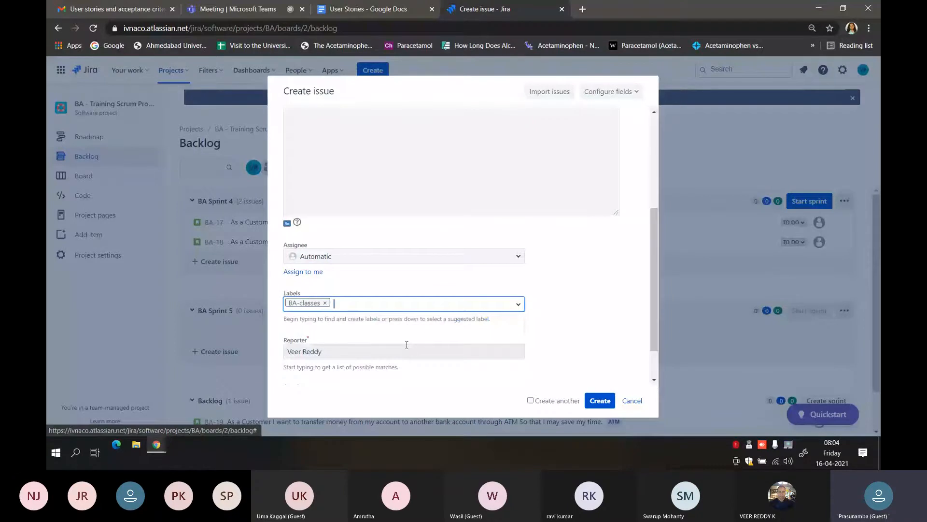
pyautogui.write('test')
pyautogui.press('Return')
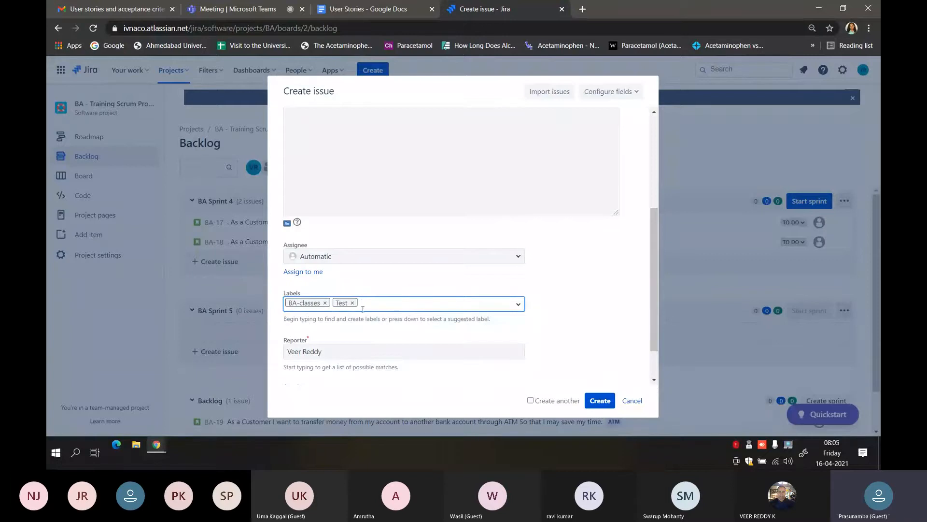
# Step: Assign the epic to the signed-in account and create the issue
pyautogui.scroll(-1, 367, 302)
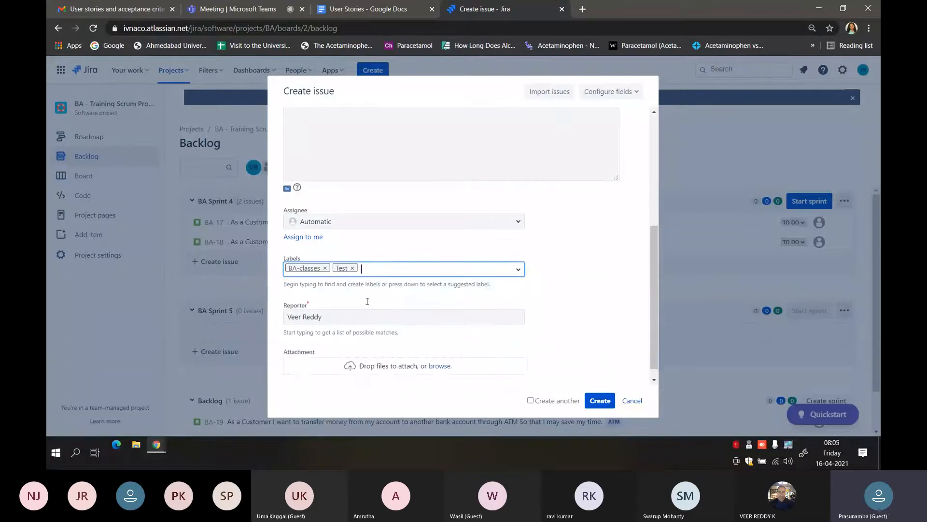
pyautogui.click(312, 226)
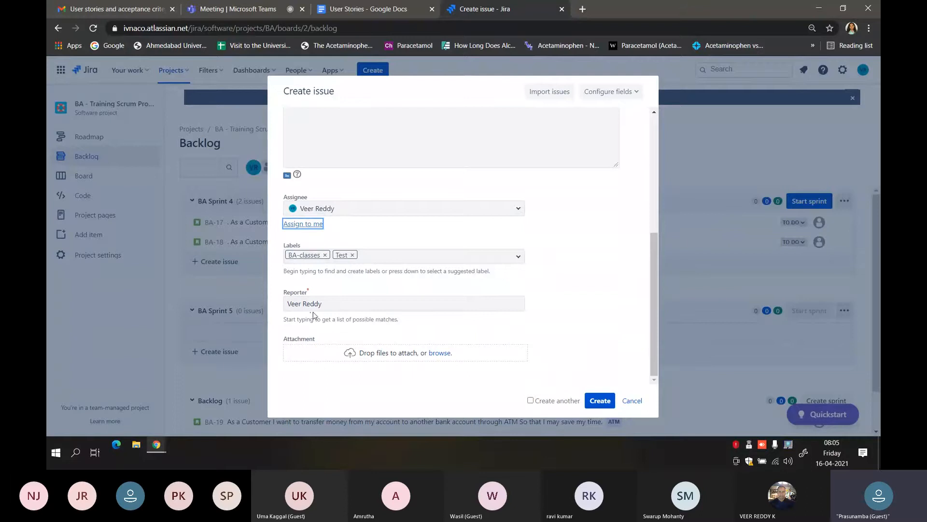
pyautogui.click(600, 401)
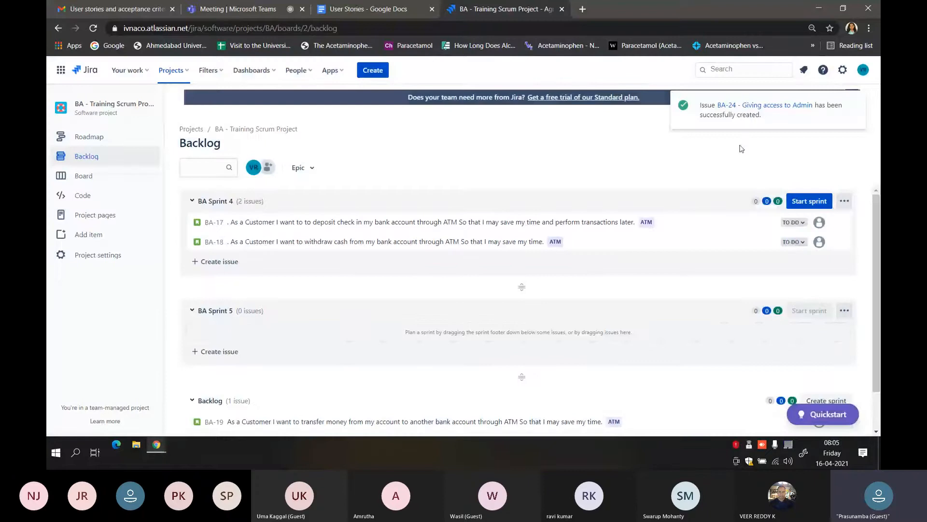
# Step: Open the newly created "Giving access to Admin" epic and set its start date to 2021/04/17
pyautogui.click(797, 105)
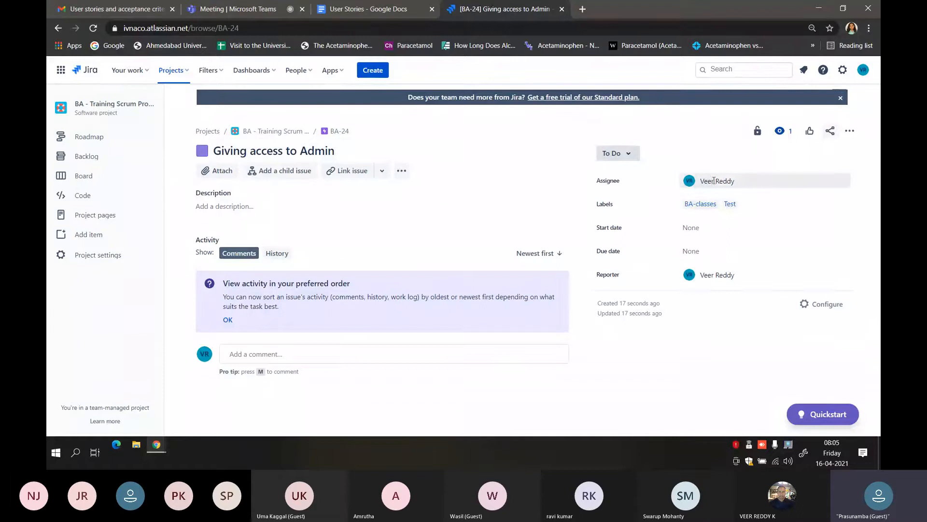
pyautogui.moveTo(713, 181)
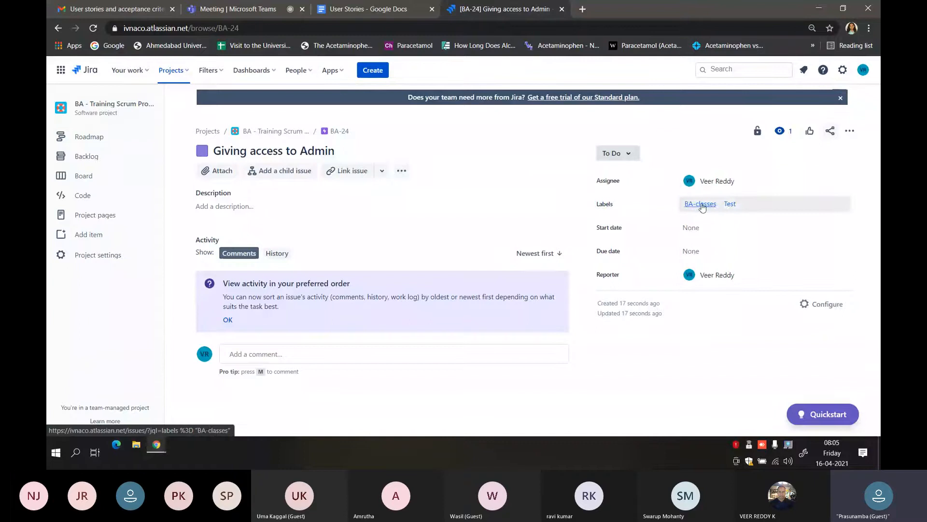
pyautogui.click(698, 230)
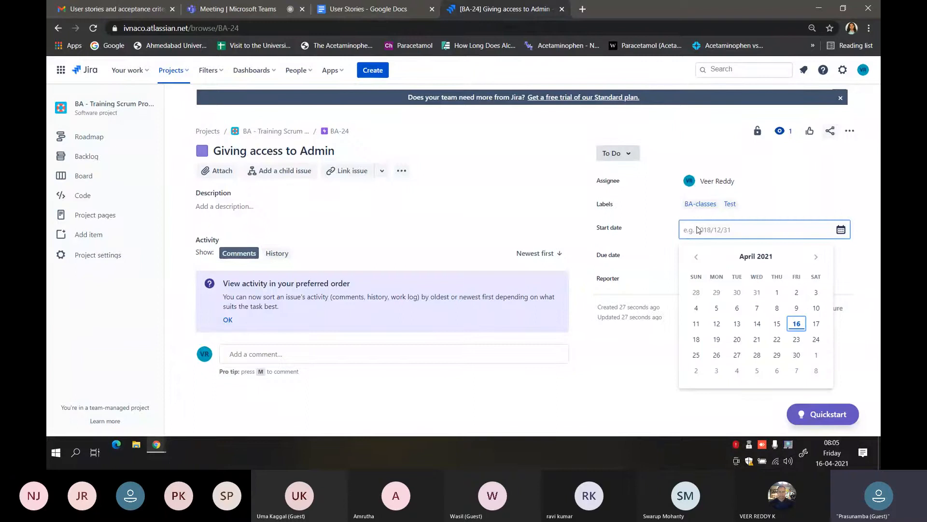
pyautogui.click(815, 258)
pyautogui.click(696, 258)
pyautogui.click(817, 324)
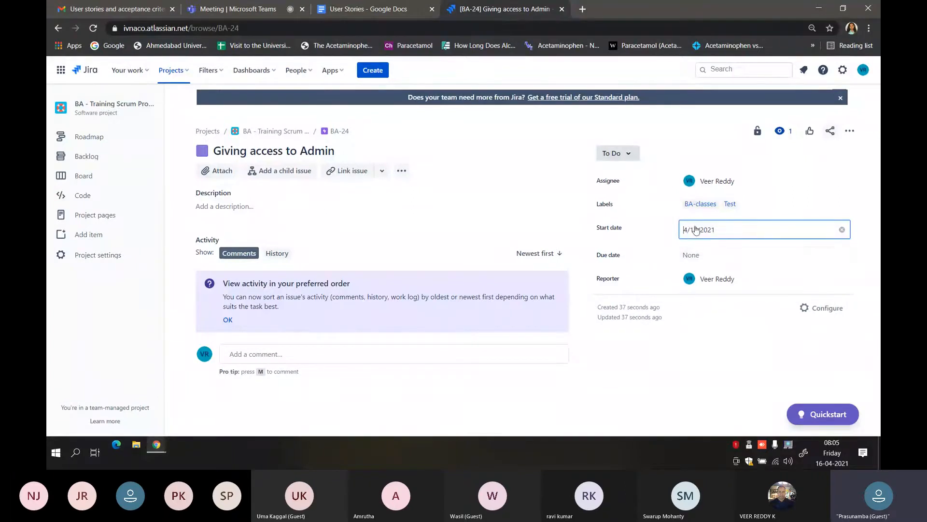
# Step: Set the epic's due date to 2021/05/07, and change it to 2021/05/20
pyautogui.click(699, 253)
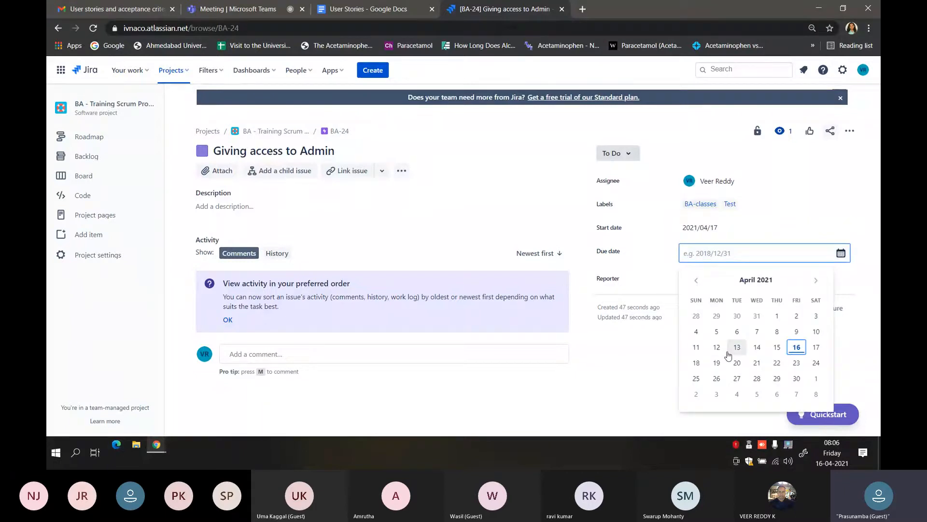
pyautogui.click(797, 394)
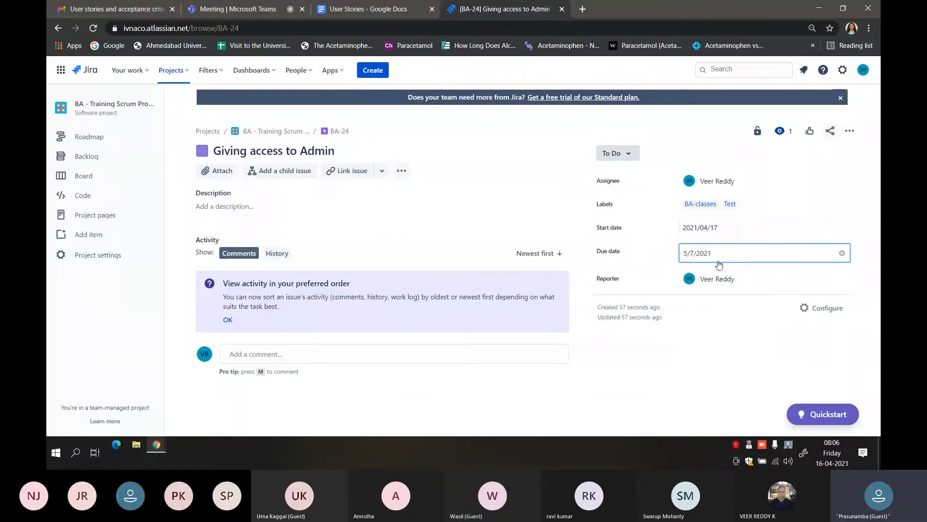
pyautogui.press('Return')
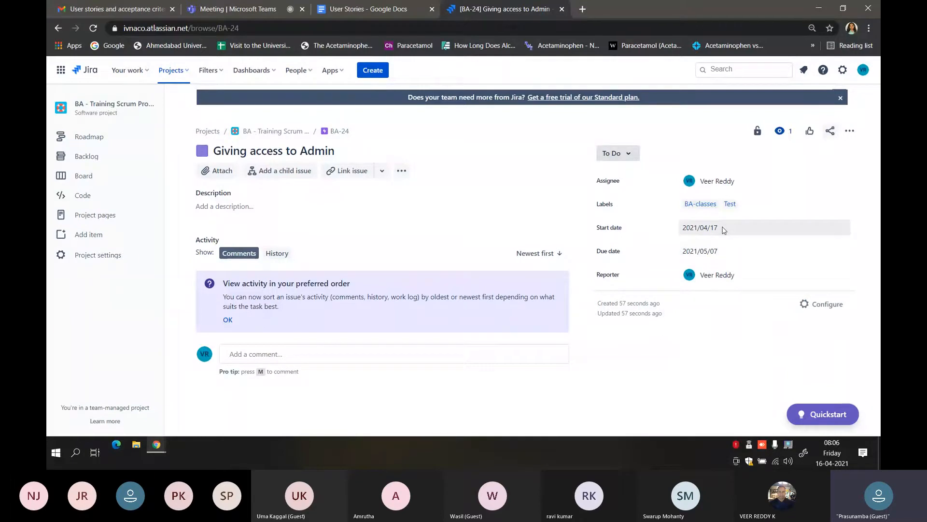
pyautogui.click(719, 253)
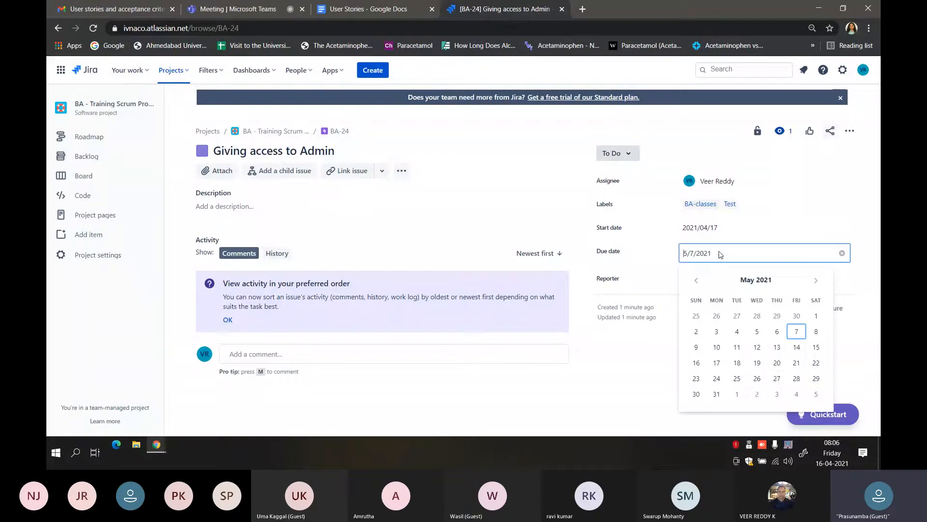
pyautogui.click(776, 363)
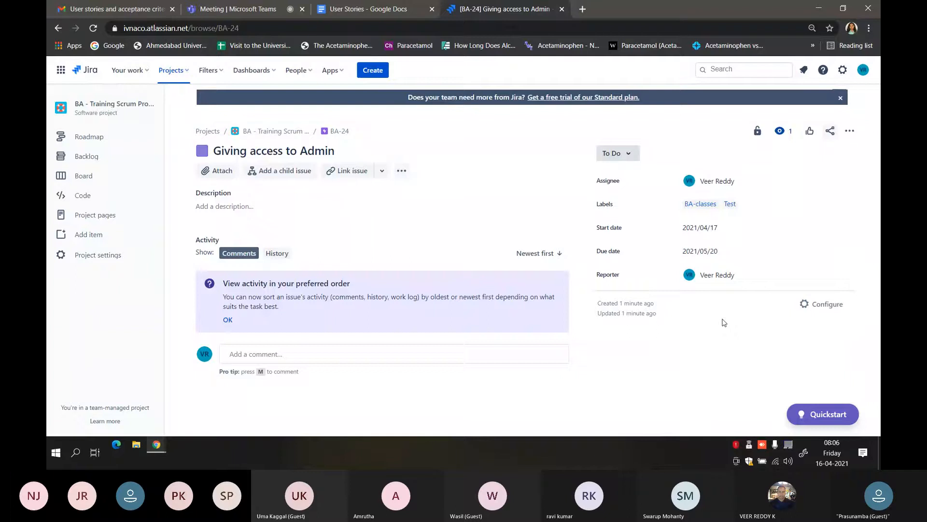
# Step: Set the epic's due date to 2021/06/01 and its start date to 2021/04/21
pyautogui.click(715, 252)
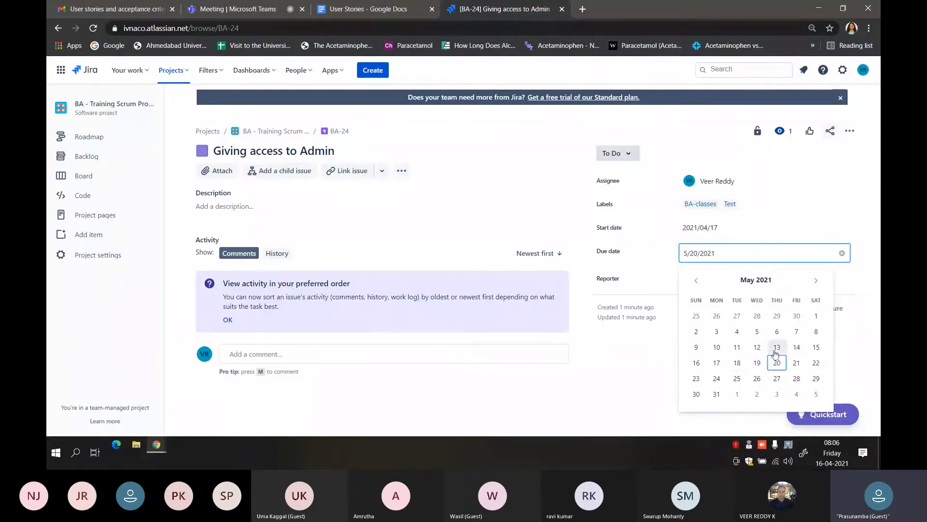
pyautogui.click(738, 393)
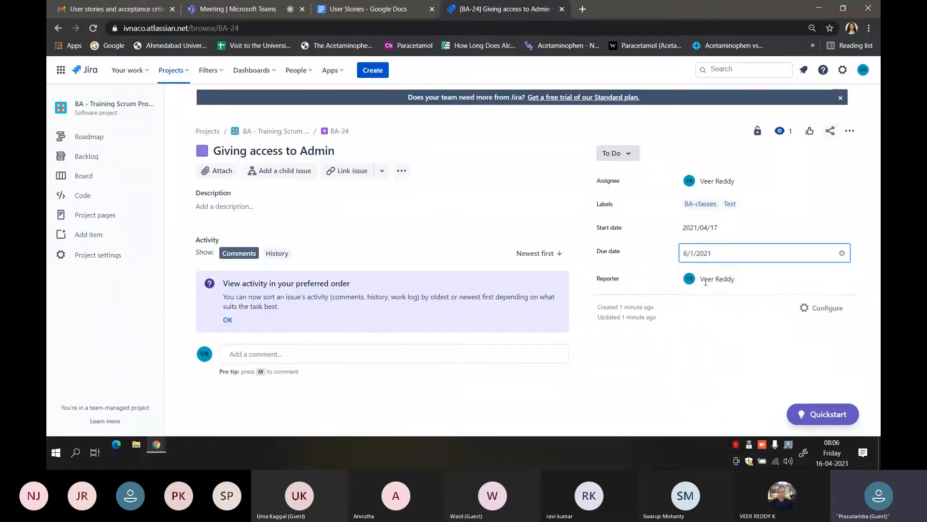
pyautogui.click(701, 334)
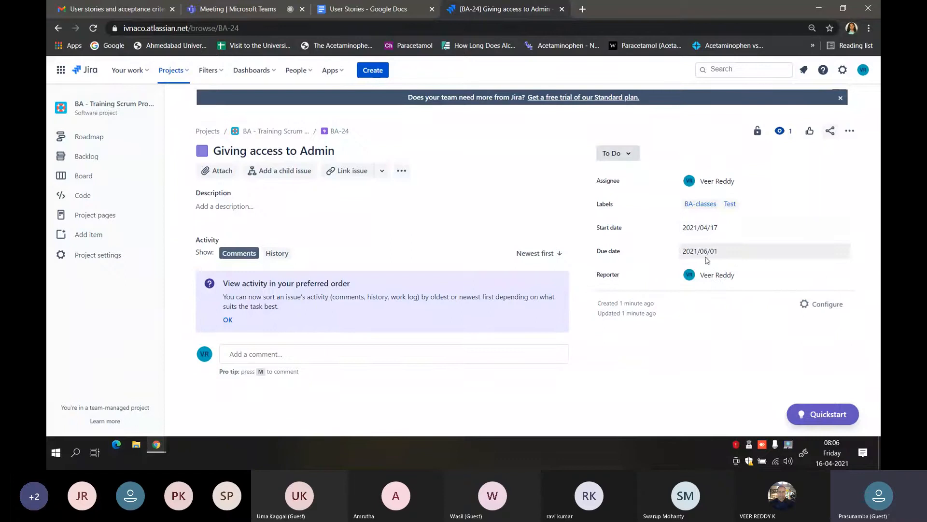
pyautogui.click(725, 231)
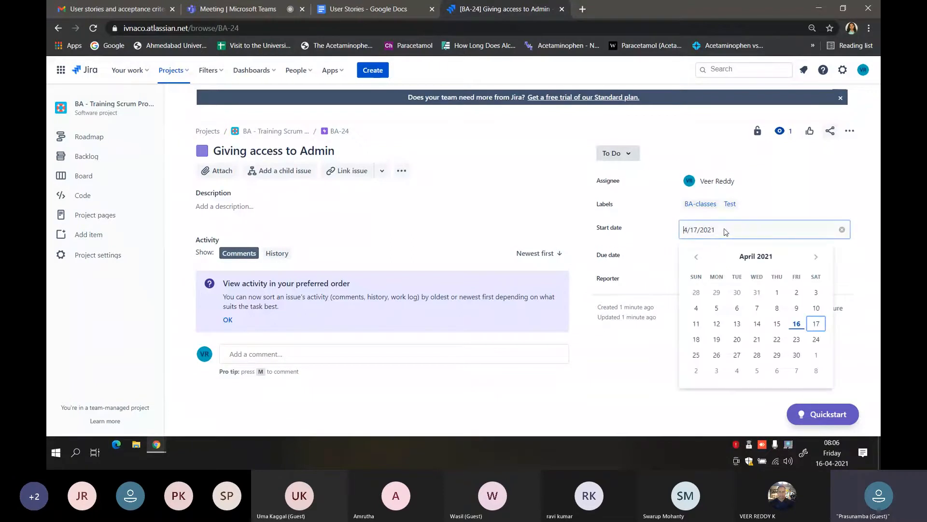
pyautogui.click(757, 339)
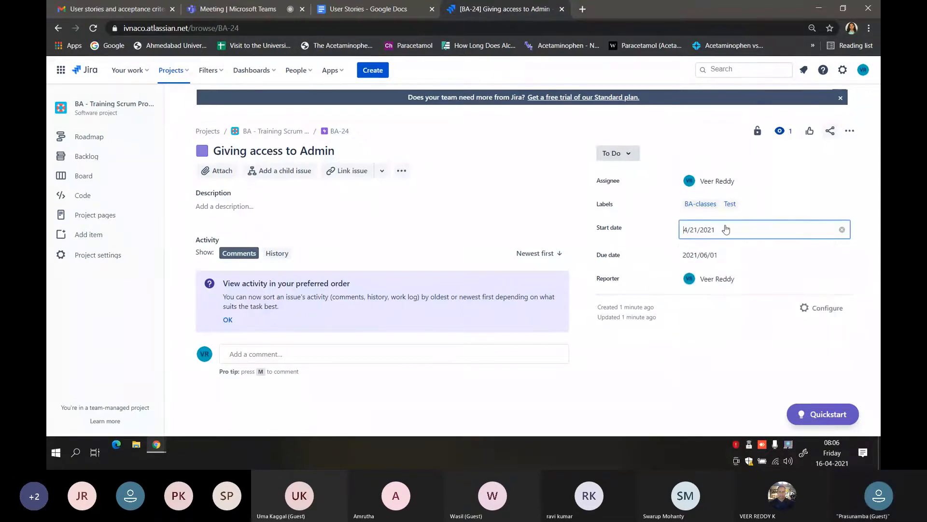
pyautogui.click(708, 348)
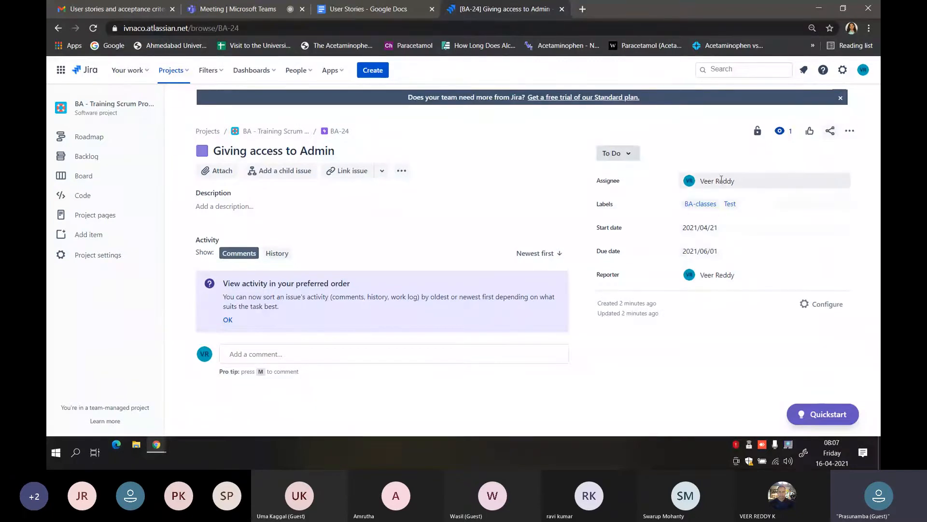
# Step: Create a child story under the epic, using the User Story 1 text copied from the Google Doc as its summary
pyautogui.click(299, 172)
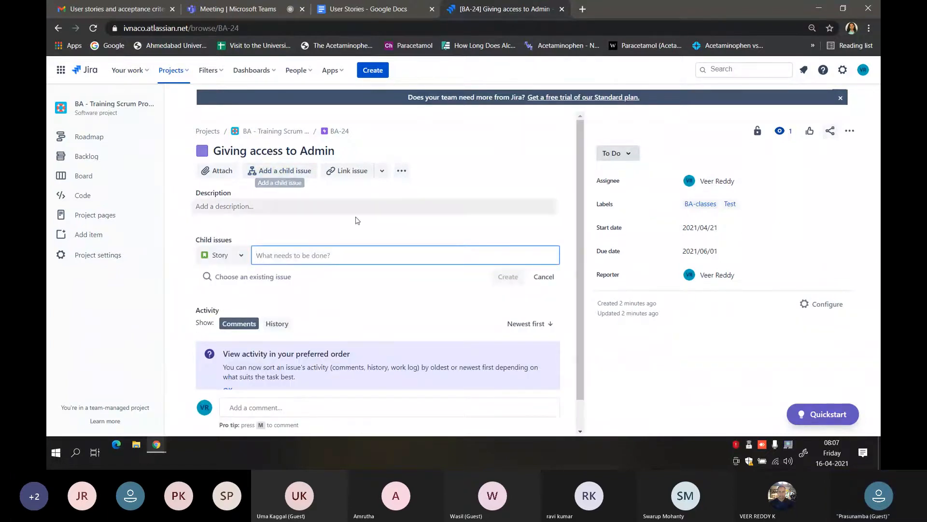
pyautogui.click(398, 12)
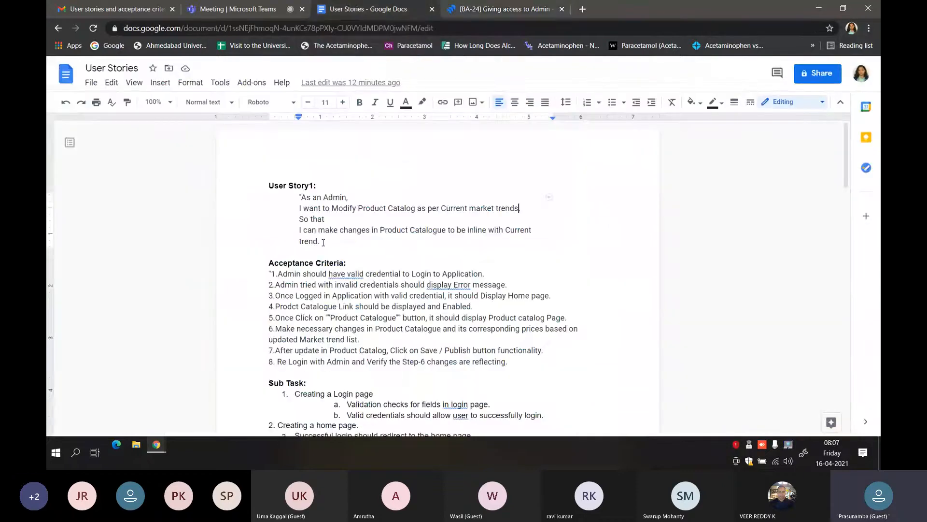
pyautogui.moveTo(322, 241); pyautogui.dragTo(302, 198)
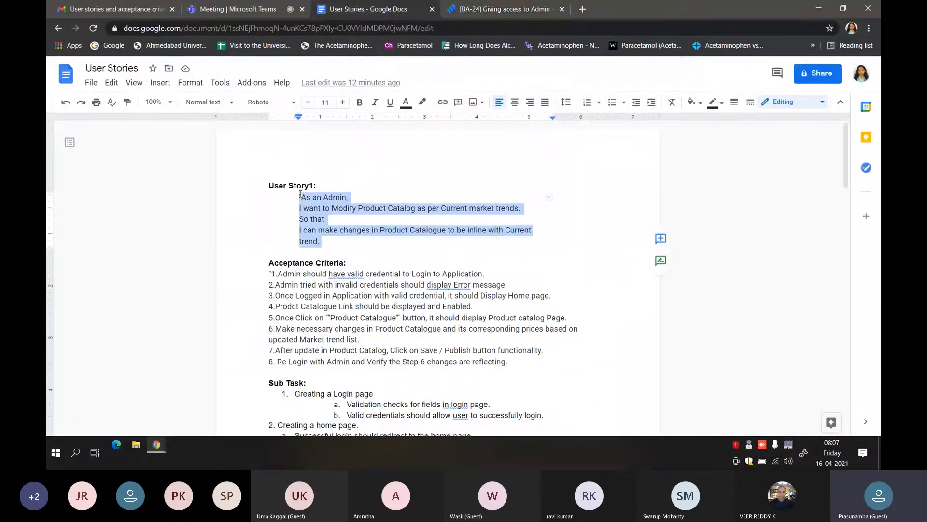
pyautogui.click(493, 10)
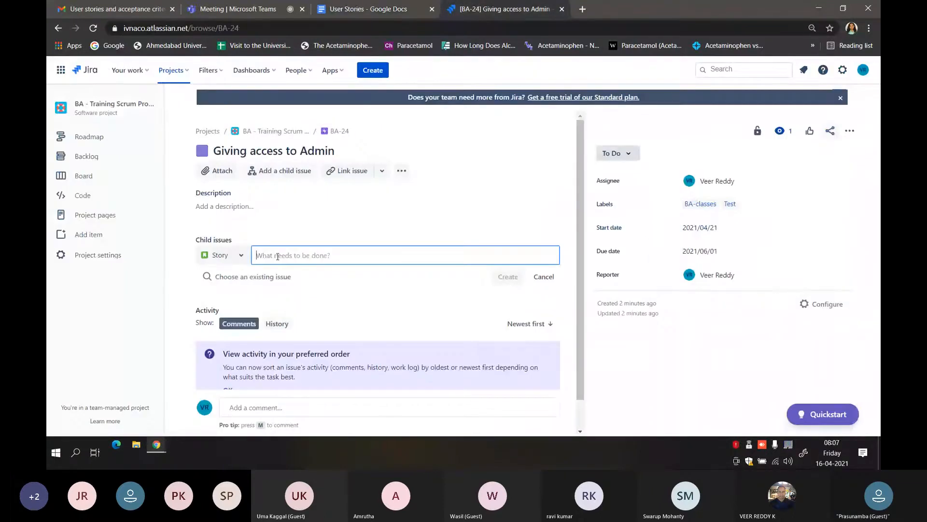
pyautogui.hotkey('ctrl', 'v')
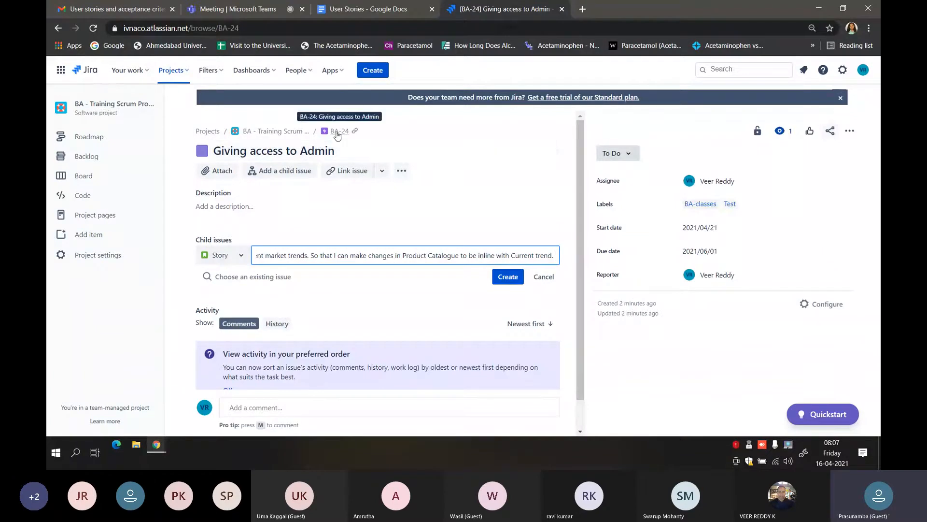
pyautogui.click(504, 277)
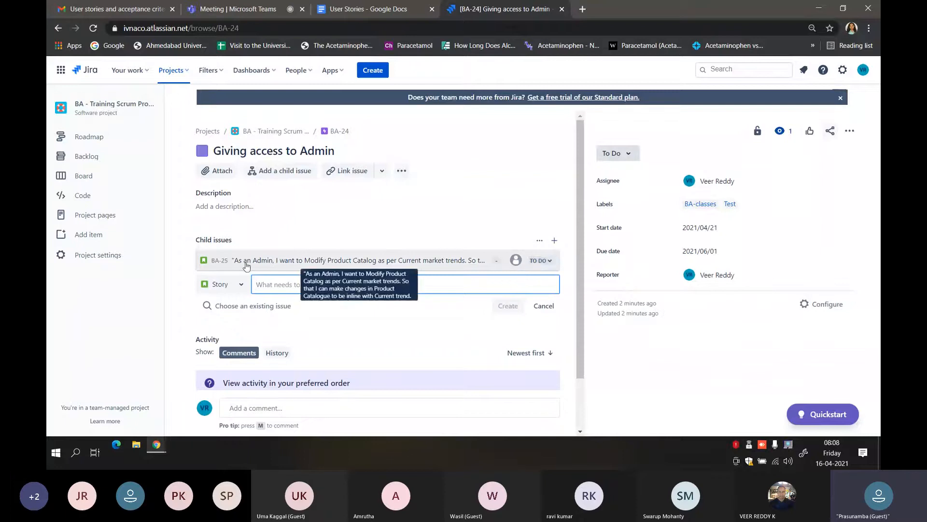
# Step: Open the new child story in its own browser tab, label it BA-classes and Regreesion, and assign it to the team member listed after the signed-in account
pyautogui.middleClick(218, 261)
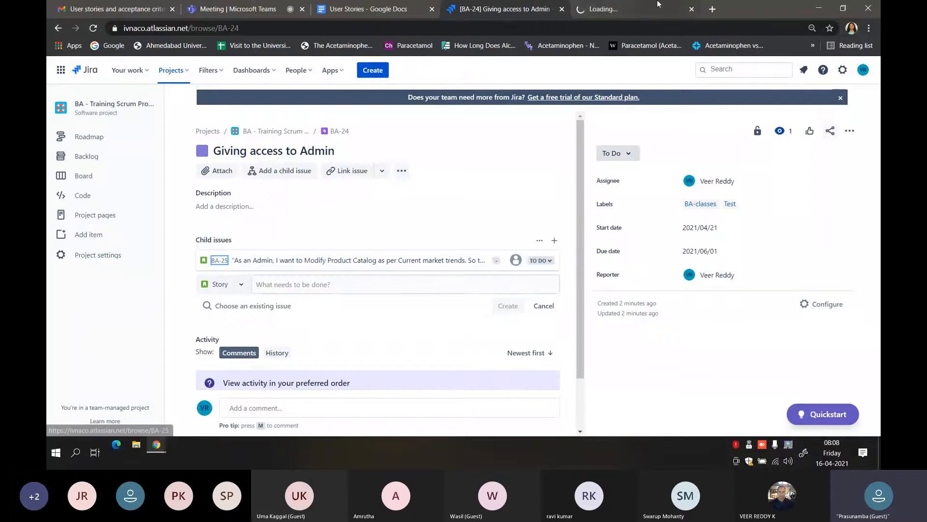
pyautogui.click(642, 8)
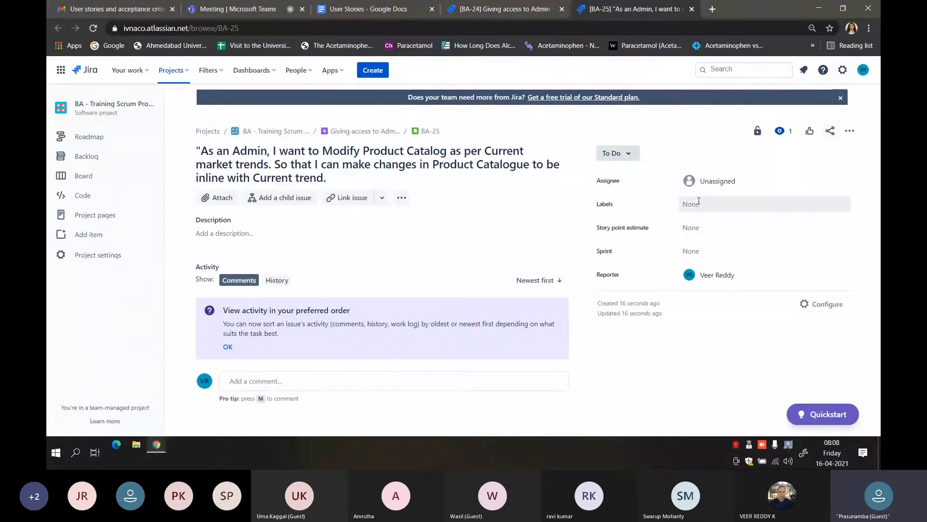
pyautogui.click(698, 205)
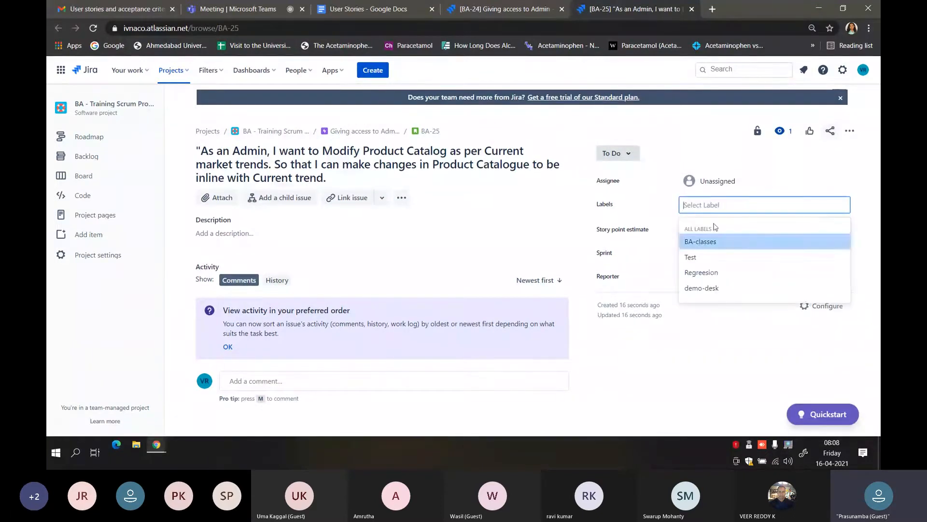
pyautogui.click(714, 242)
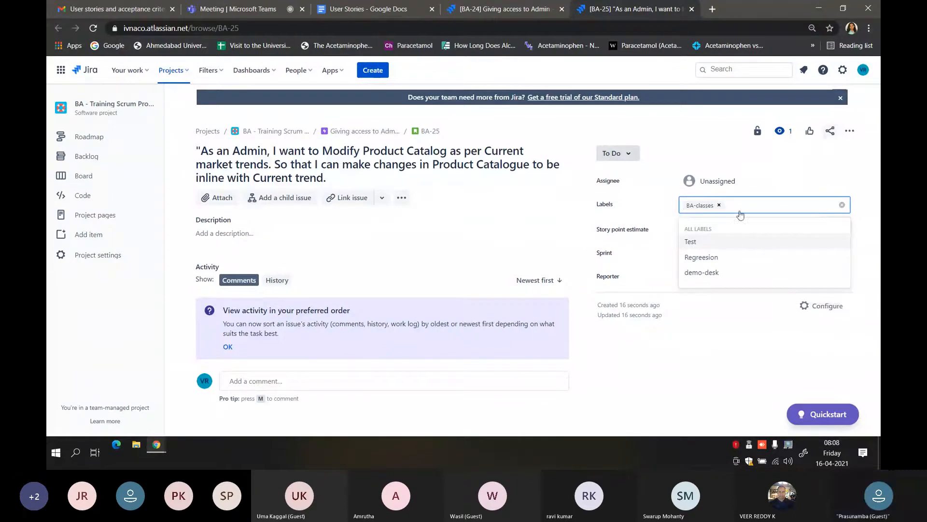
pyautogui.click(718, 262)
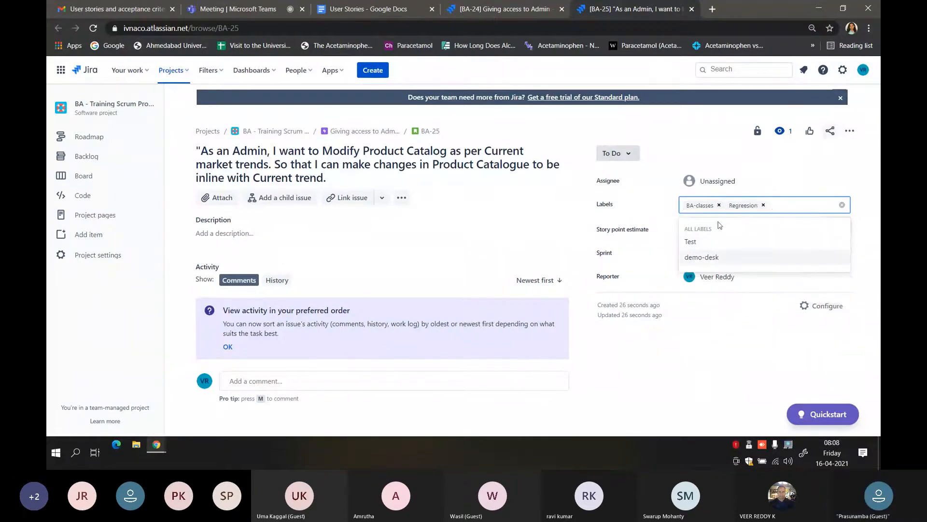
pyautogui.click(719, 183)
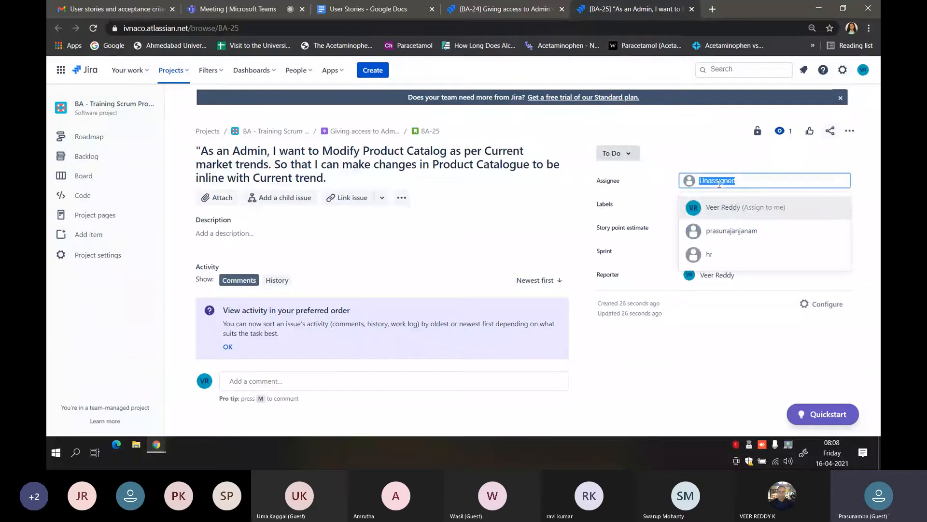
pyautogui.click(722, 231)
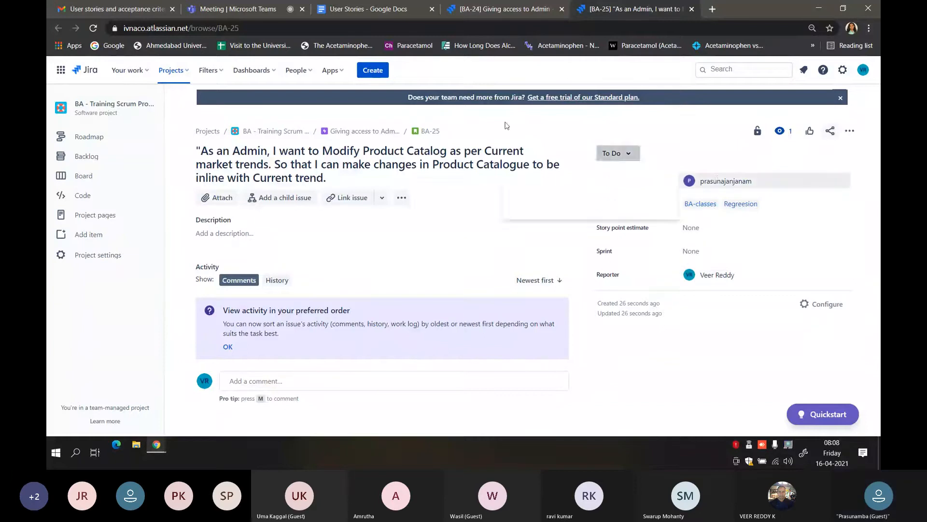
# Step: Copy User Story 1's acceptance criteria, including the heading, from the Google Doc and paste them into the child story's description in Jira
pyautogui.click(338, 8)
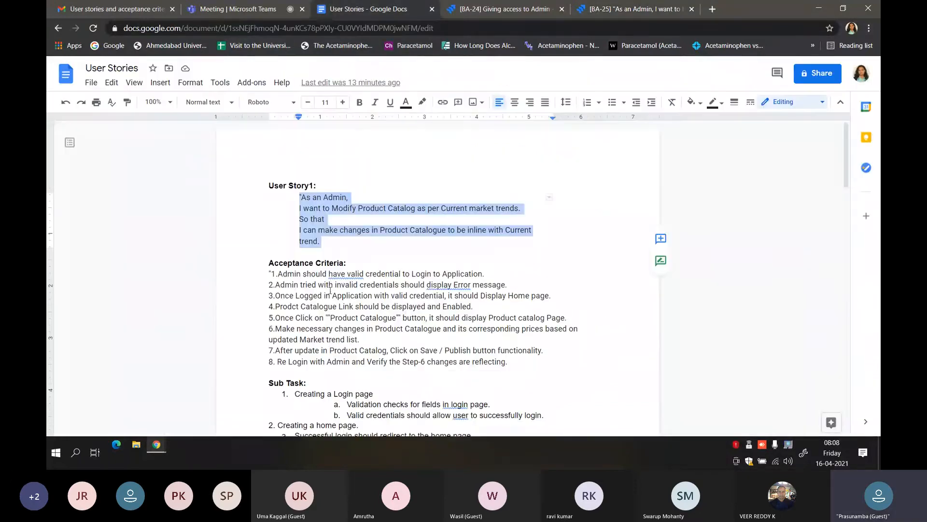
pyautogui.moveTo(270, 263); pyautogui.dragTo(527, 360)
pyautogui.hotkey('ctrl', 'c')
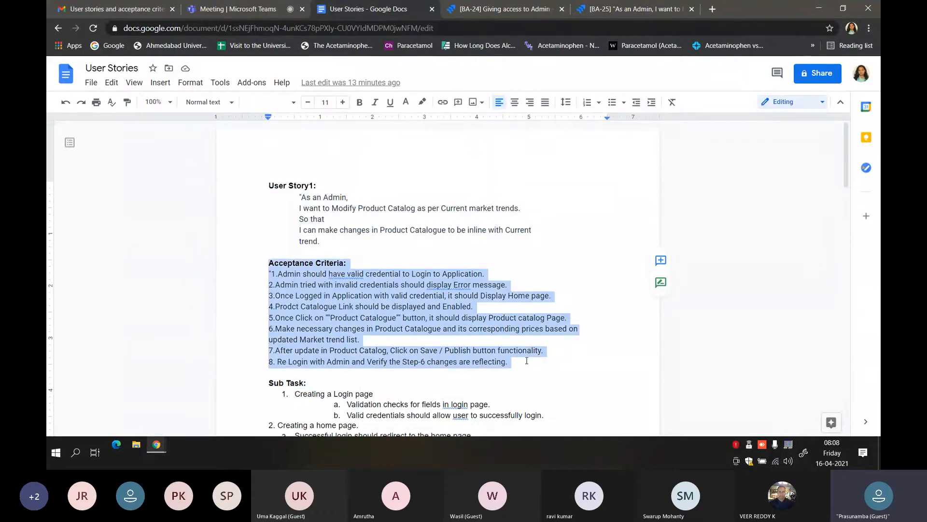
pyautogui.click(522, 10)
pyautogui.click(608, 9)
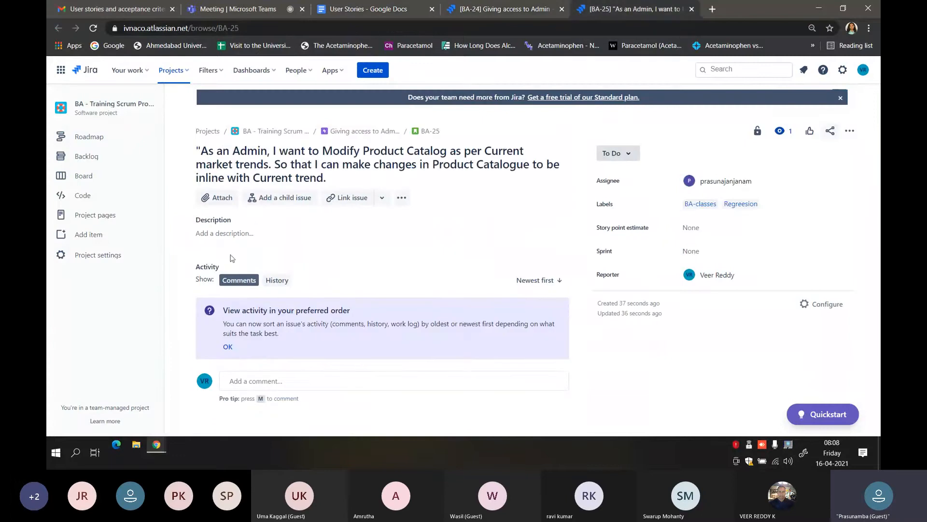
pyautogui.click(247, 234)
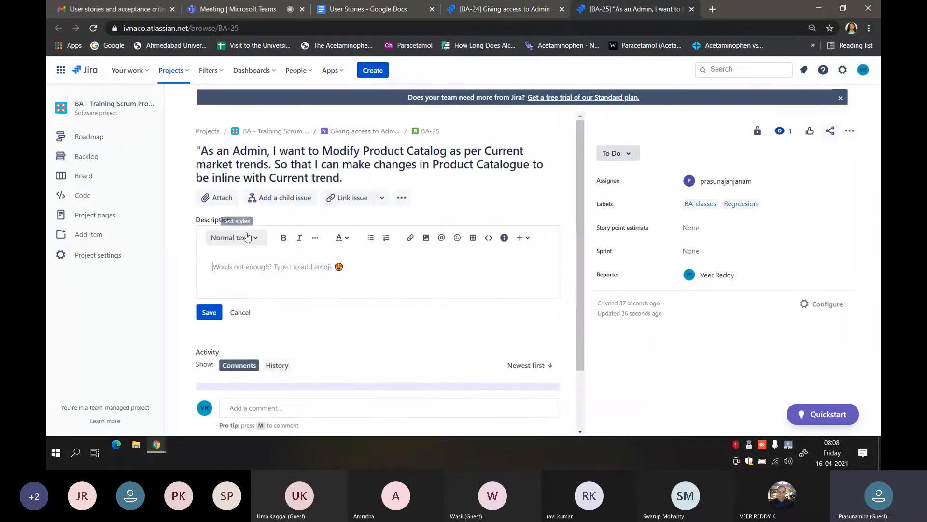
pyautogui.hotkey('ctrl', 'v')
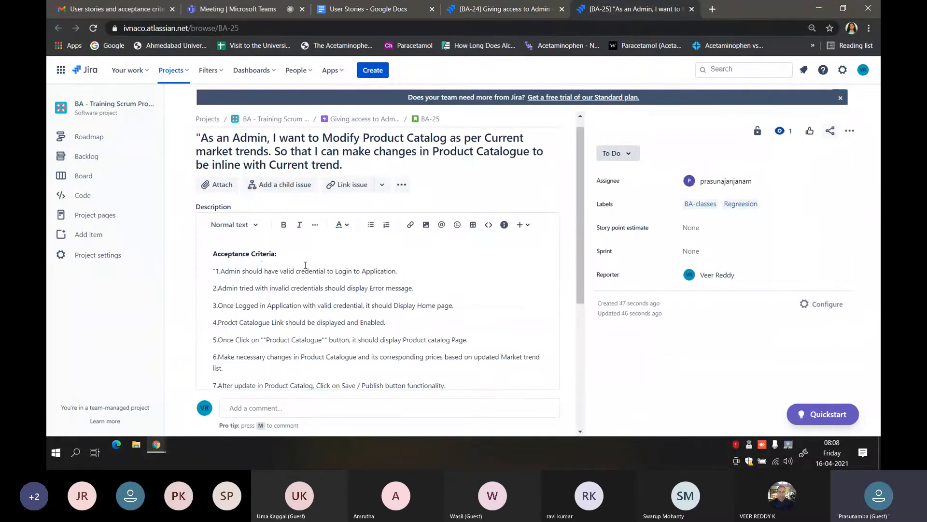
pyautogui.scroll(-3, 307, 270)
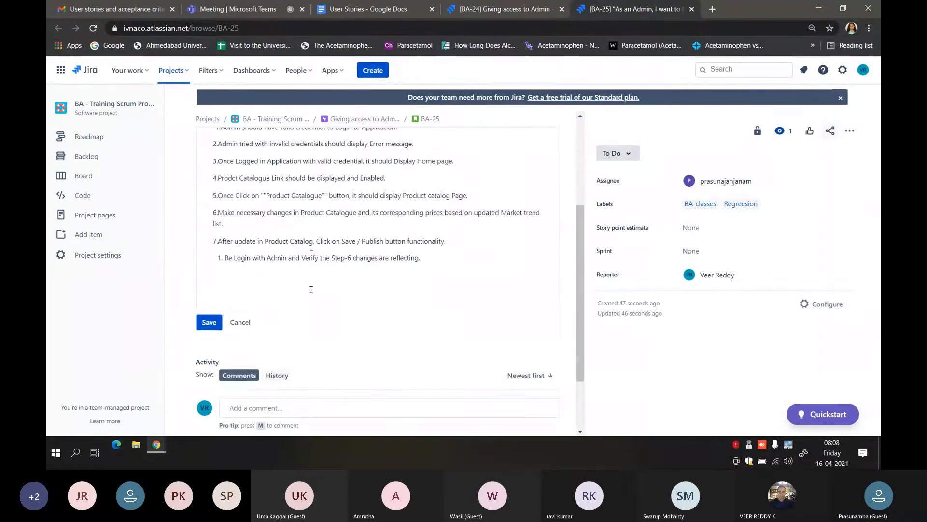
pyautogui.scroll(-1, 311, 290)
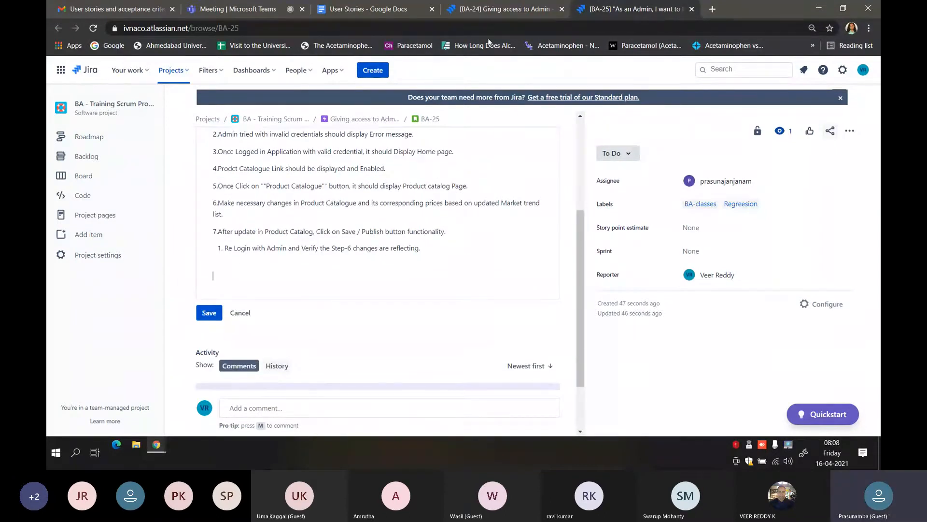
# Step: Renumber the final acceptance criterion as a plain line starting with "8.", matching the Google Doc, and save the child story's description
pyautogui.click(395, 12)
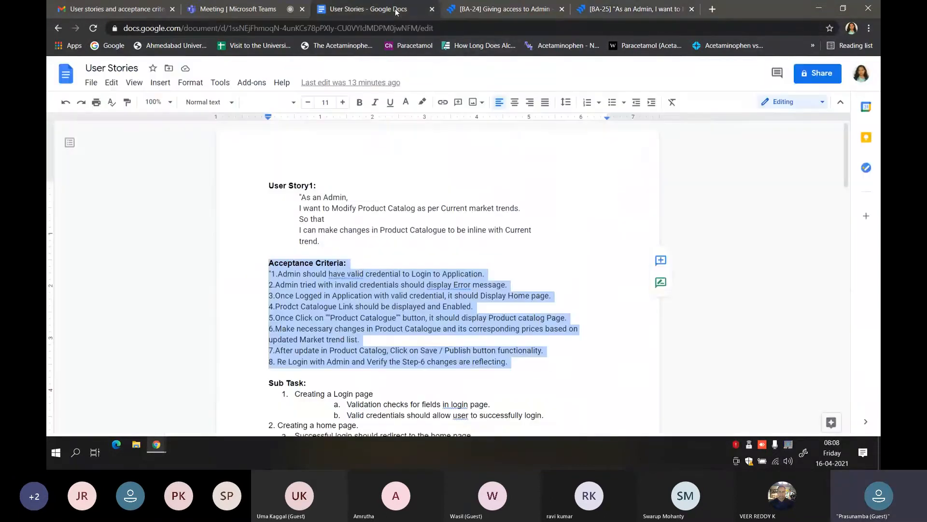
pyautogui.click(594, 9)
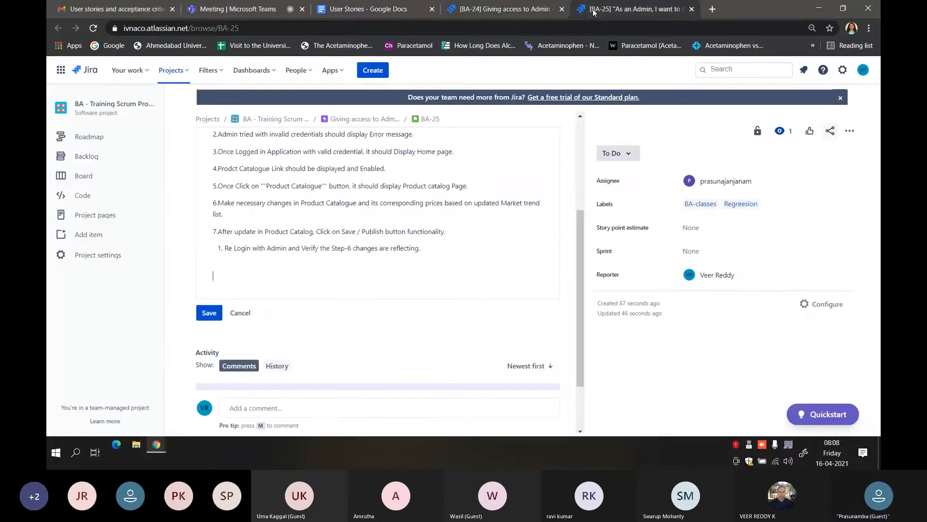
pyautogui.click(223, 248)
pyautogui.press('BackSpace')
pyautogui.press('BackSpace')
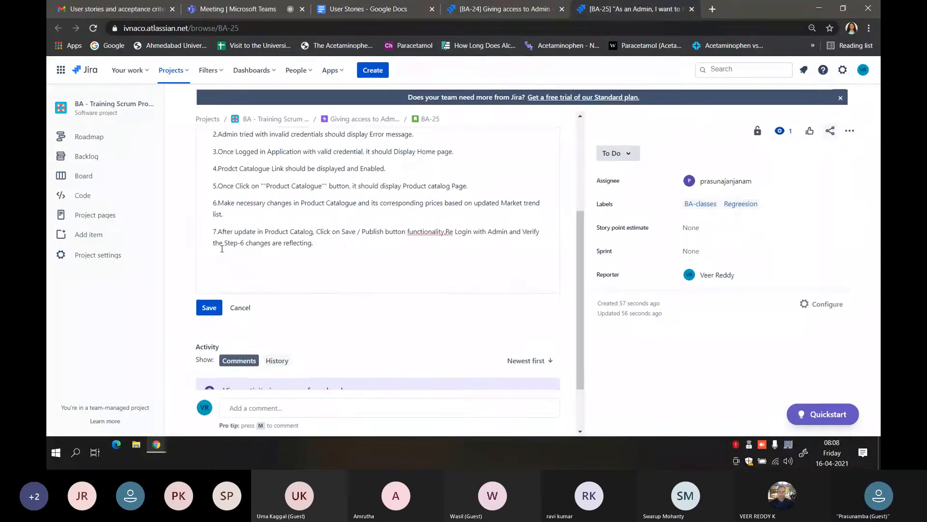
pyautogui.press('Return')
pyautogui.write('7')
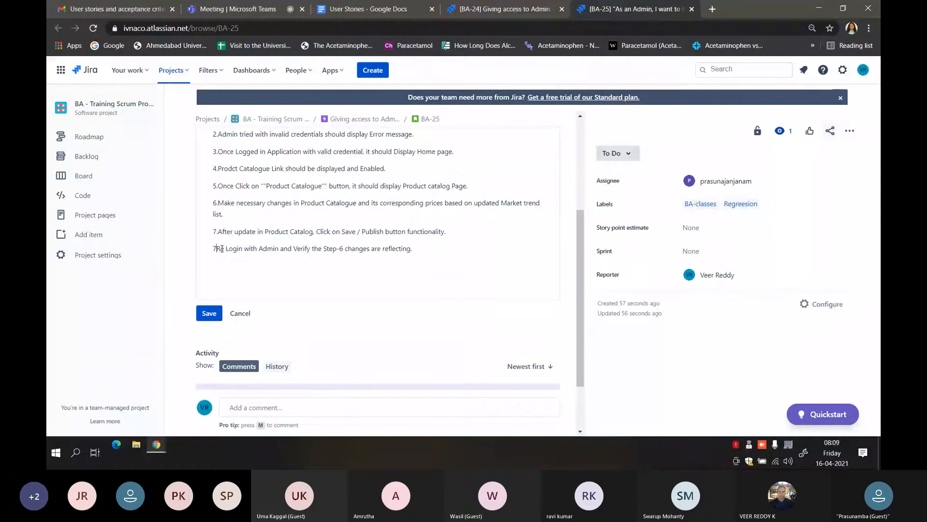
pyautogui.press('BackSpace')
pyautogui.write('8.')
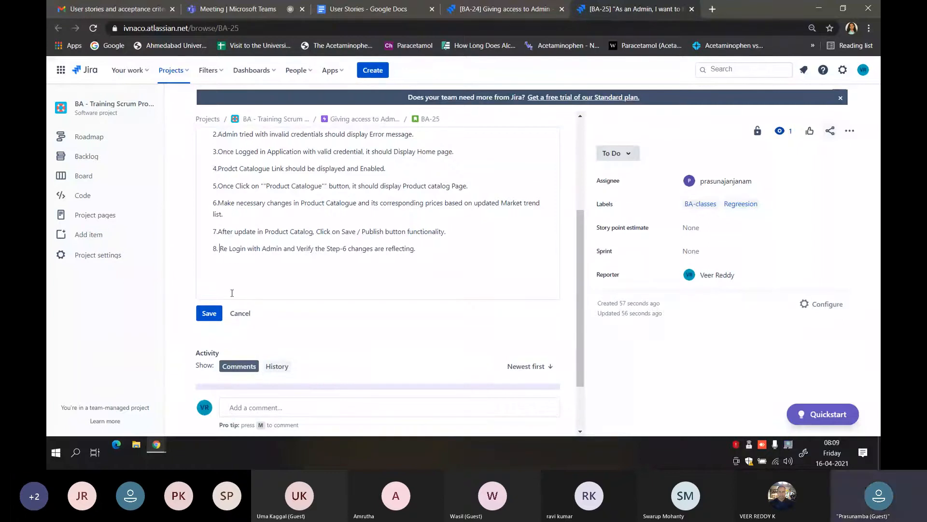
pyautogui.click(209, 315)
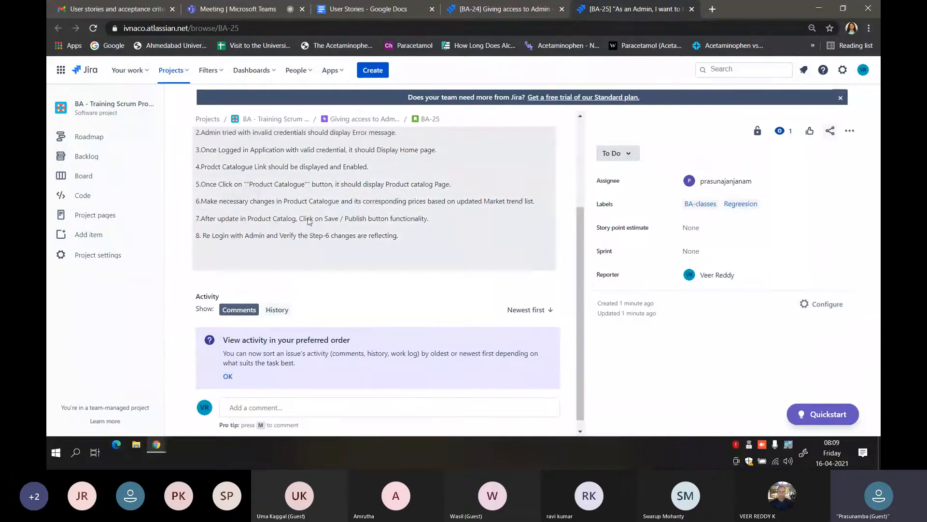
# Step: Reopen the child story's description for editing and remove the stray quotation mark before acceptance criterion 1
pyautogui.scroll(1, 308, 220)
pyautogui.scroll(3, 309, 232)
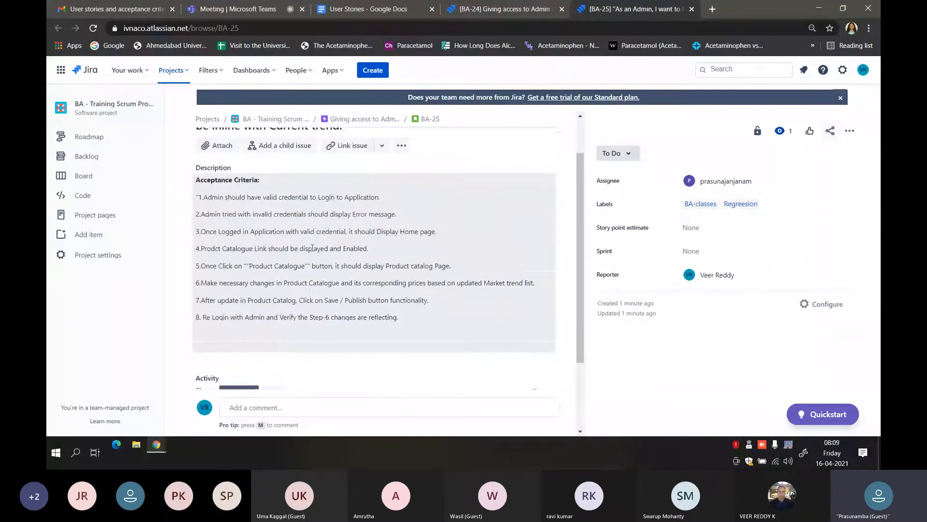
pyautogui.click(352, 248)
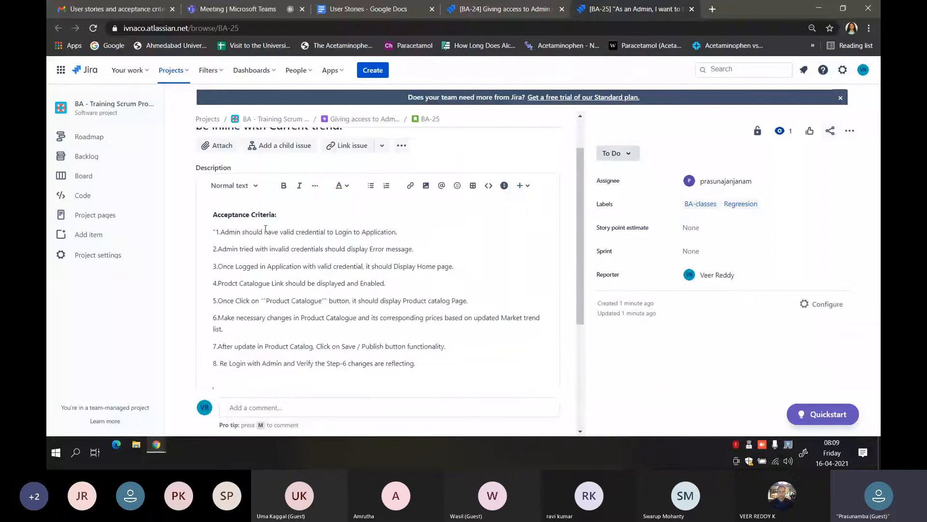
pyautogui.click(217, 231)
pyautogui.press('BackSpace')
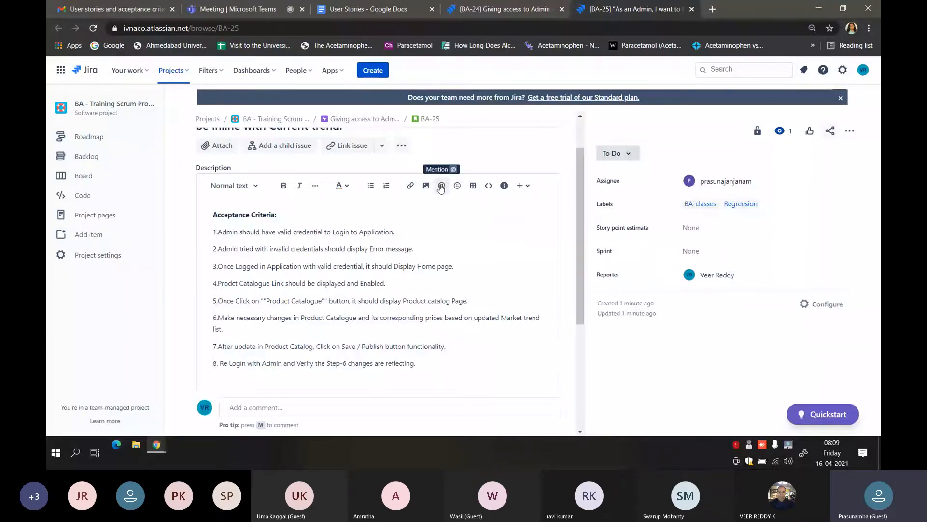
# Step: Mention the story's assignee at the start of acceptance criterion 1 and save the description
pyautogui.scroll(1, 441, 188)
pyautogui.scroll(-1, 443, 183)
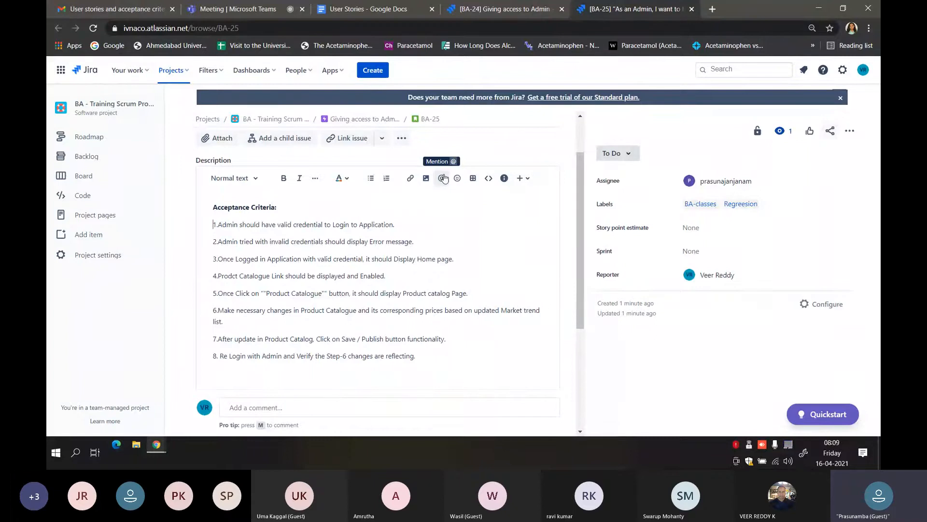
pyautogui.click(442, 178)
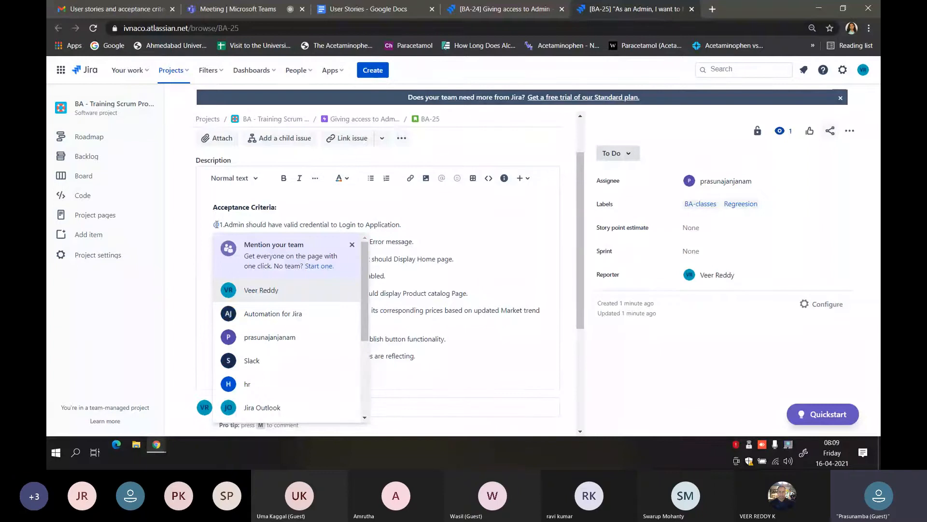
pyautogui.scroll(-1, 257, 338)
pyautogui.scroll(-5, 257, 338)
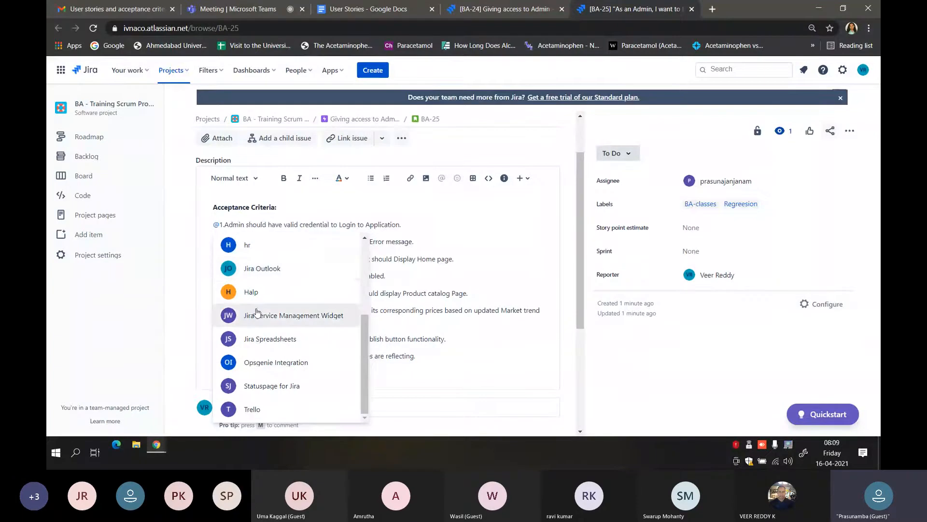
pyautogui.scroll(3, 257, 297)
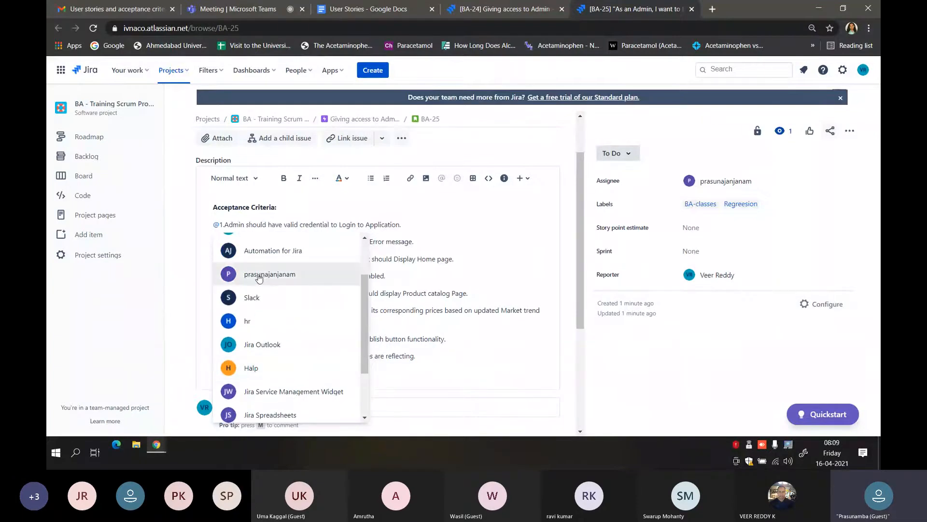
pyautogui.click(260, 276)
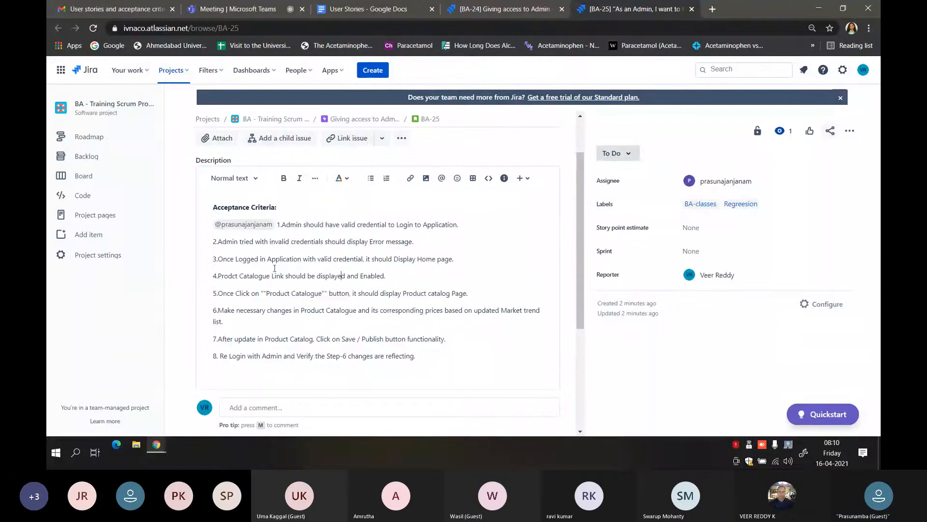
pyautogui.scroll(-3, 283, 289)
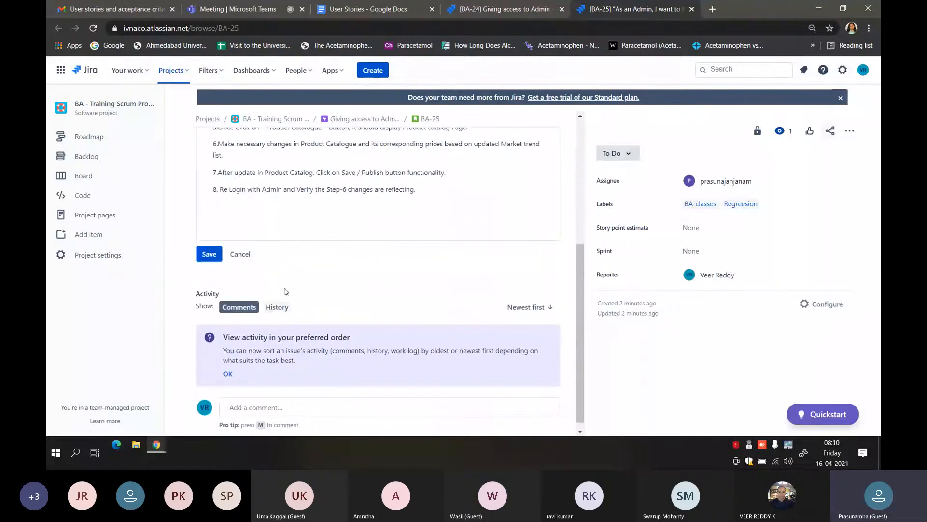
pyautogui.click(209, 254)
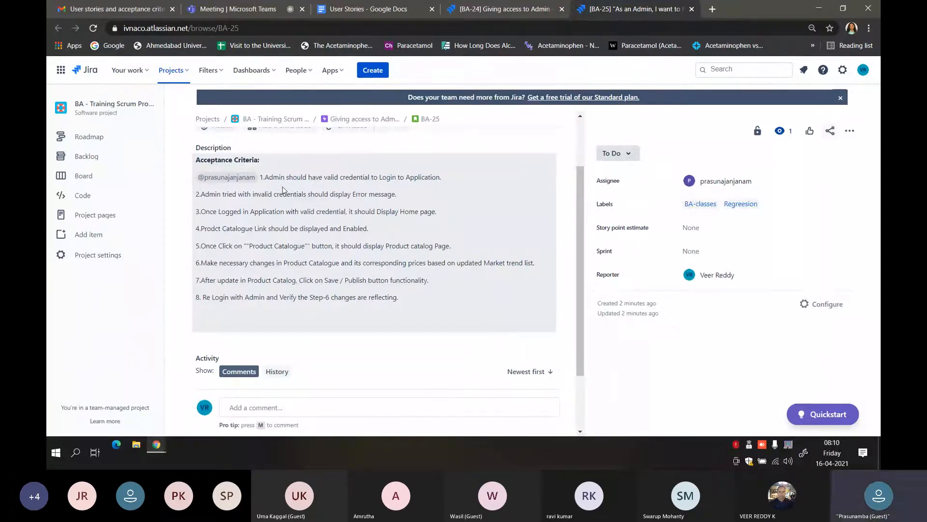
# Step: Set the child story's story point estimate to 8
pyautogui.scroll(-1, 284, 190)
pyautogui.scroll(-1, 284, 190)
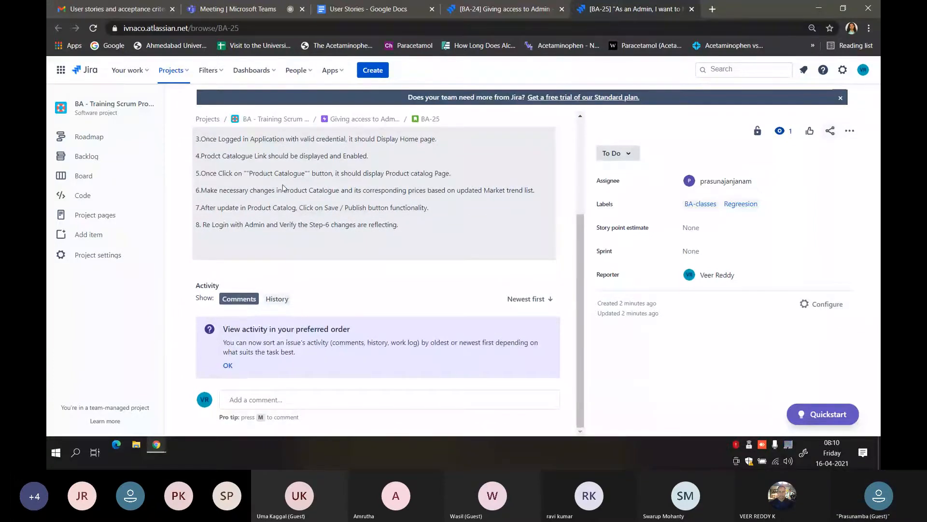
pyautogui.scroll(5, 284, 185)
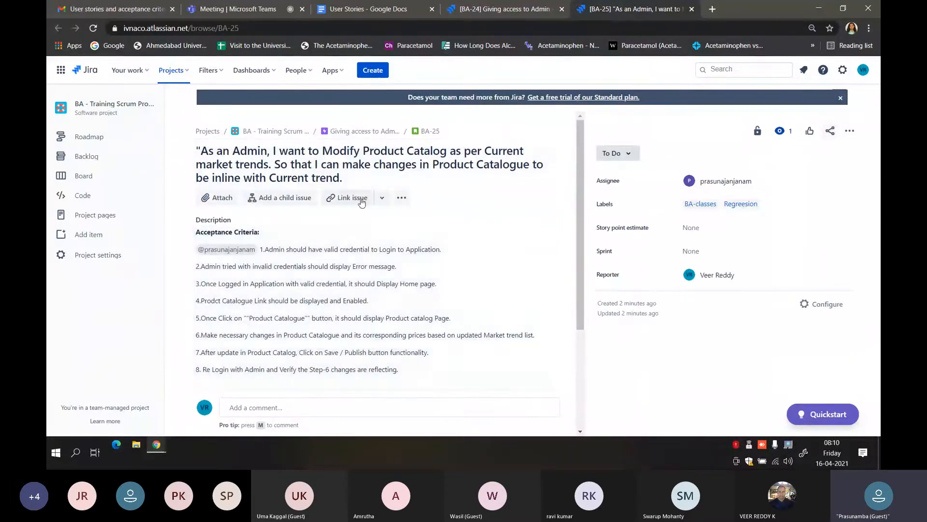
pyautogui.scroll(-1, 406, 278)
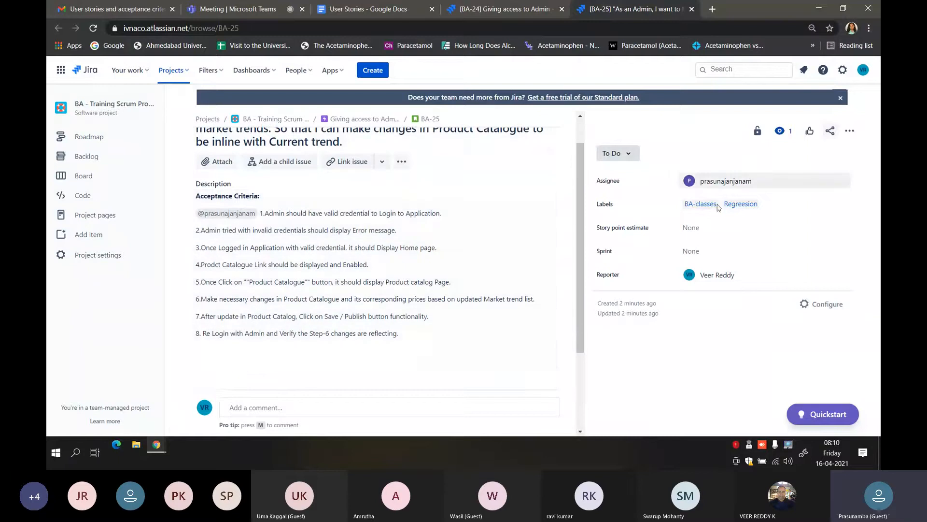
pyautogui.click(697, 229)
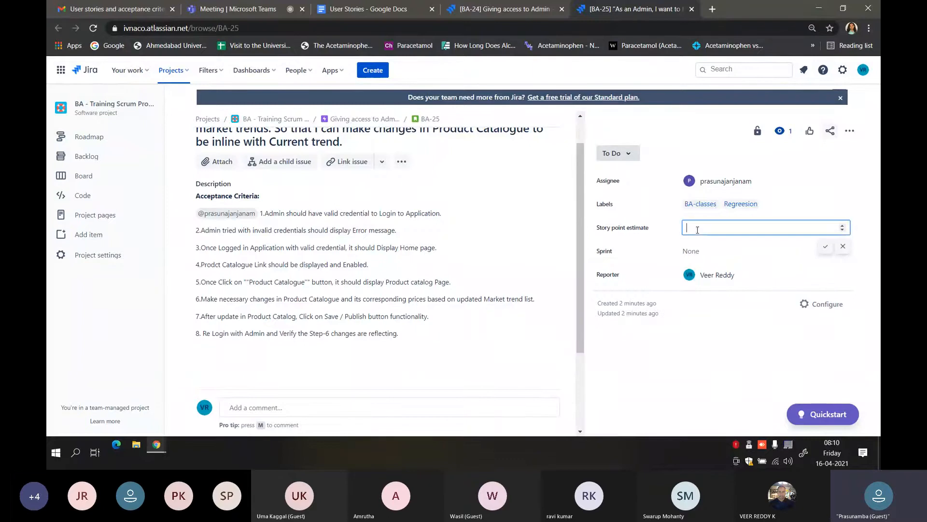
pyautogui.write('8')
pyautogui.click(826, 249)
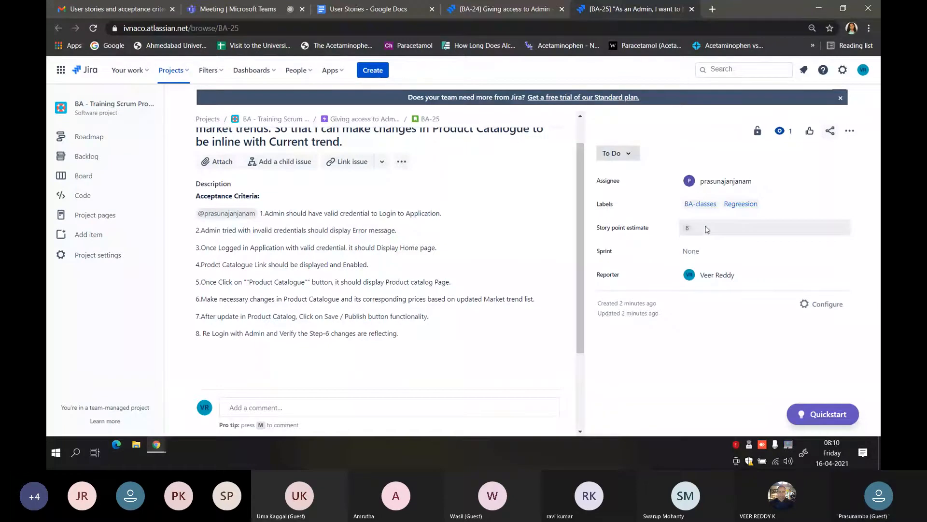
# Step: Review the epic and its child story in Jira, and the Sub Task list under User Story 1 in the Google Doc
pyautogui.click(482, 10)
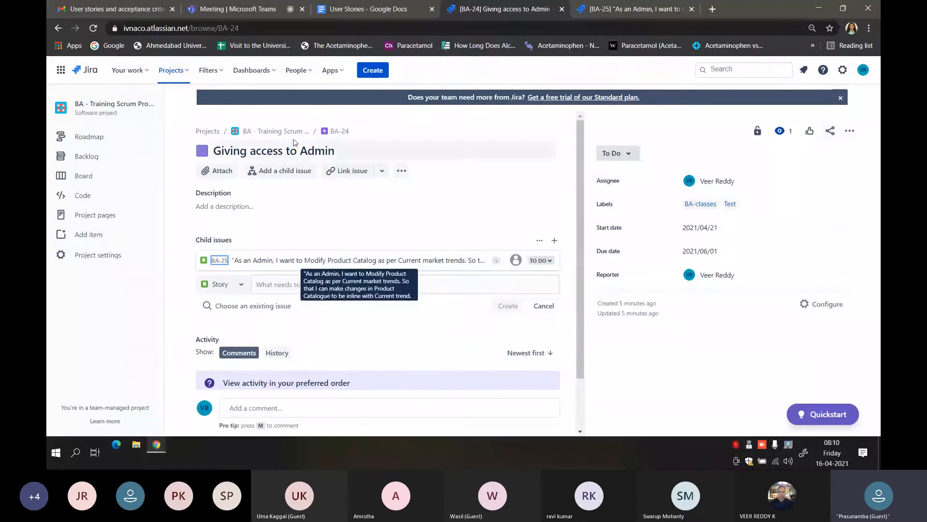
pyautogui.click(619, 9)
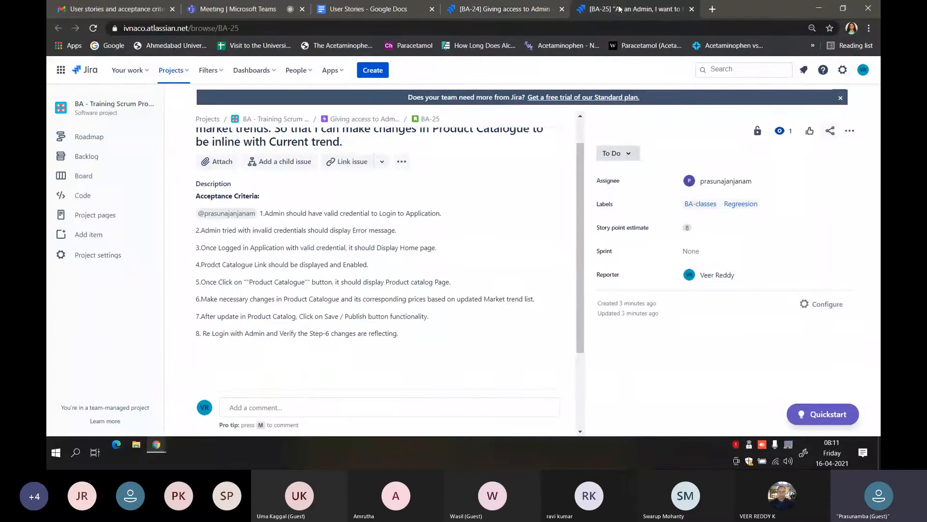
pyautogui.scroll(2, 370, 181)
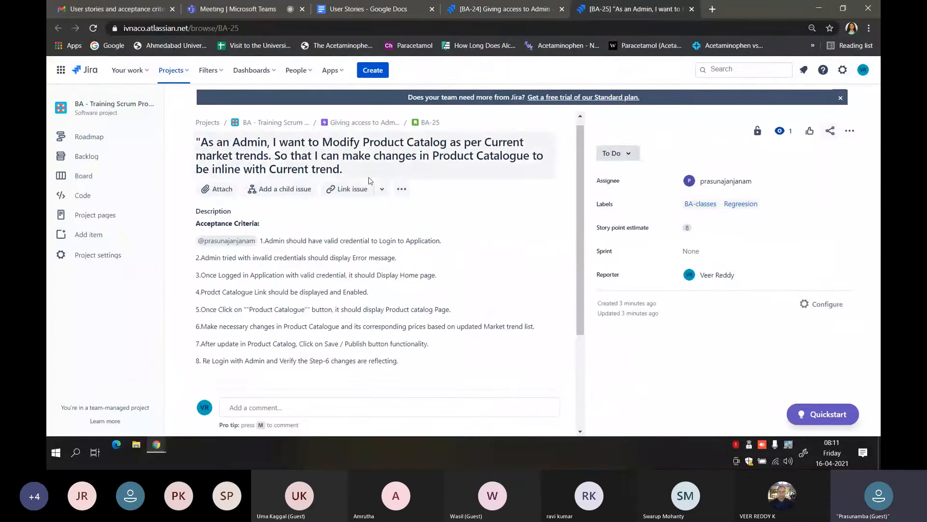
pyautogui.scroll(-2, 369, 181)
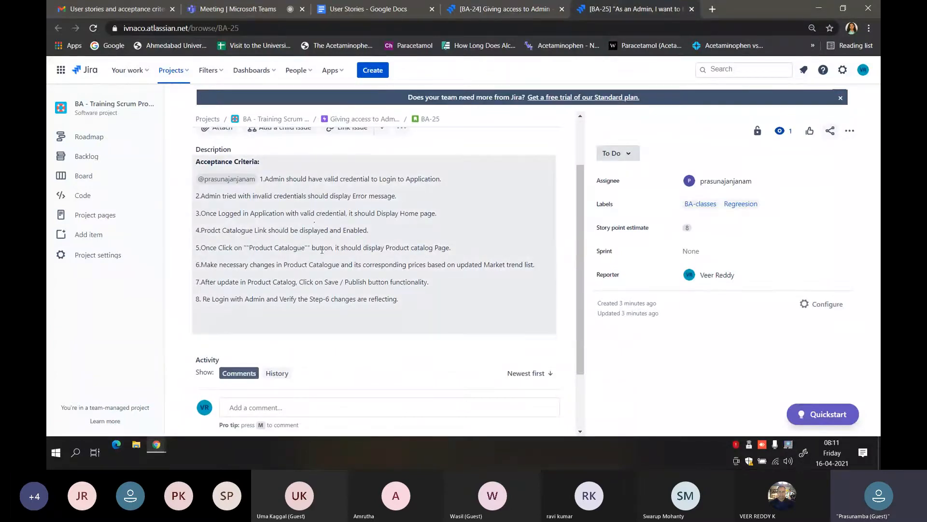
pyautogui.click(473, 11)
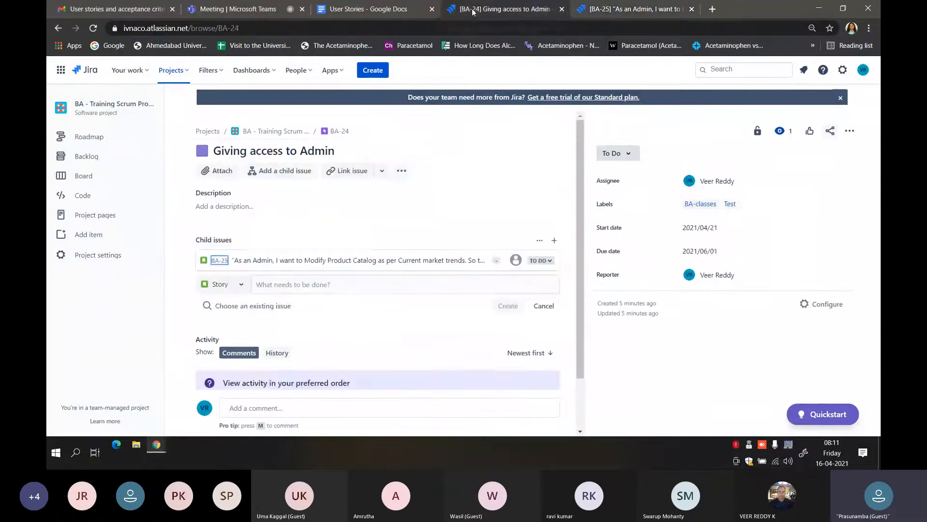
pyautogui.click(381, 11)
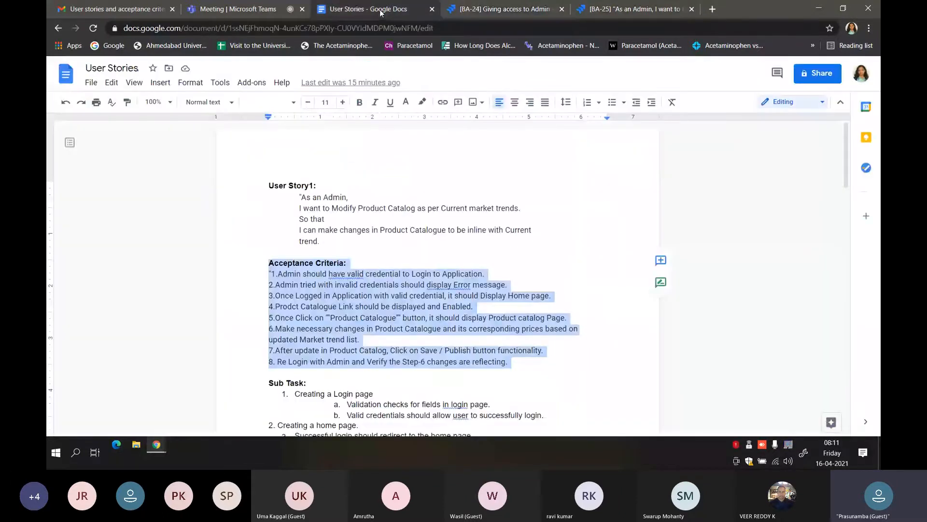
pyautogui.scroll(-2, 342, 289)
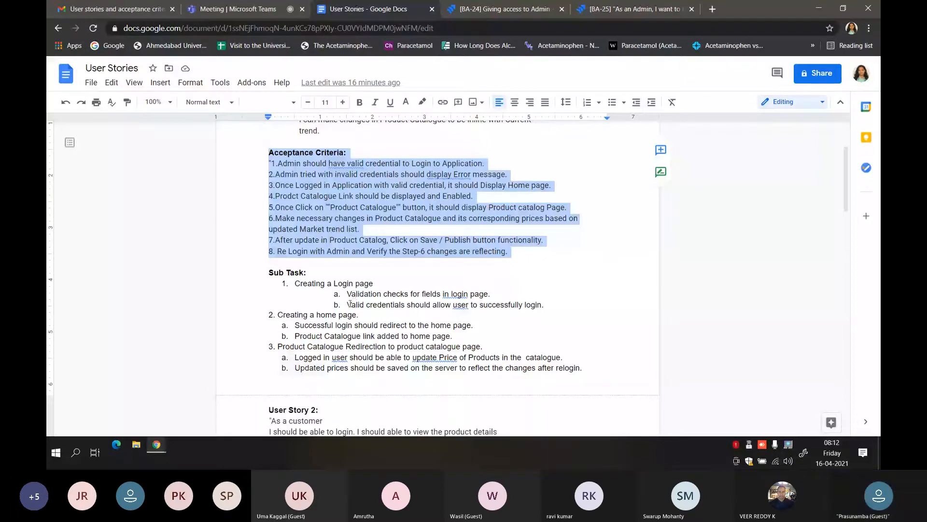
# Step: Compare the Sub Task list under User Story 1 in the Google Doc with the child story's summary and acceptance criteria in Jira
pyautogui.moveTo(373, 285); pyautogui.dragTo(296, 284)
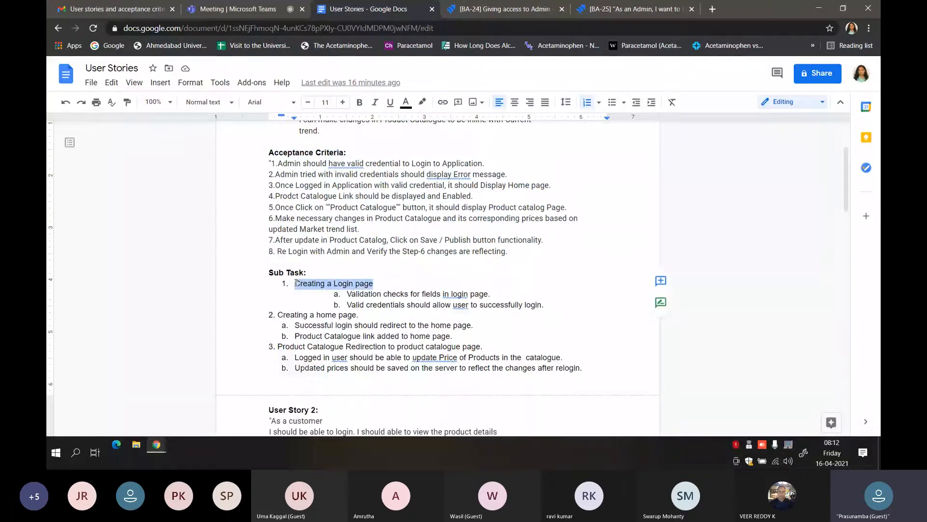
pyautogui.click(647, 10)
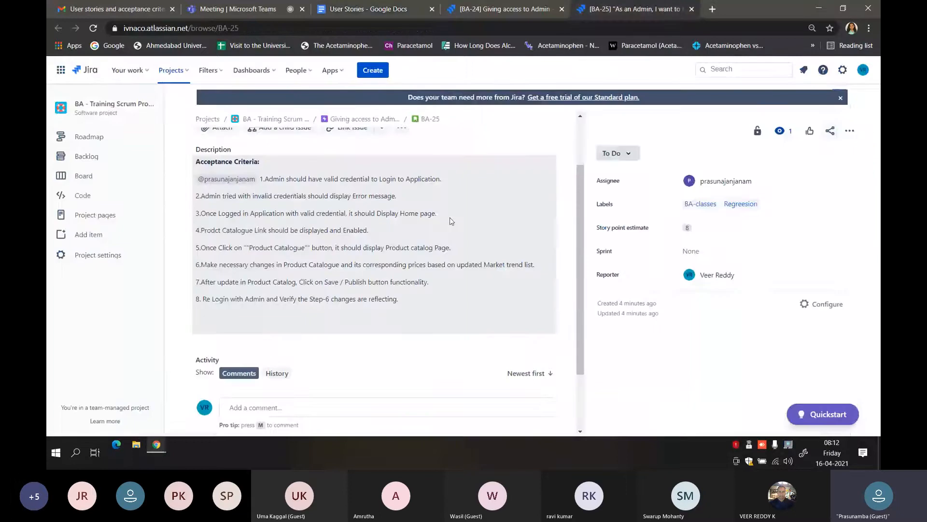
pyautogui.click(366, 11)
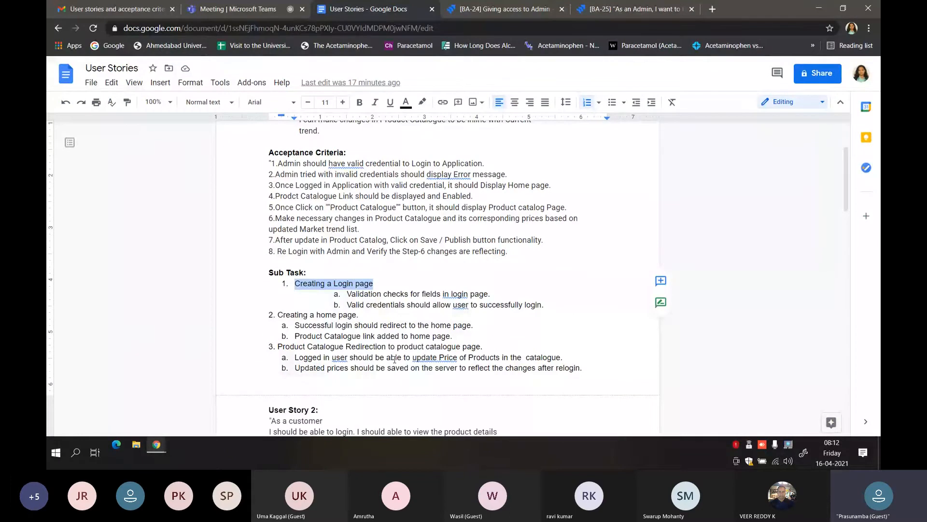
pyautogui.scroll(1, 390, 203)
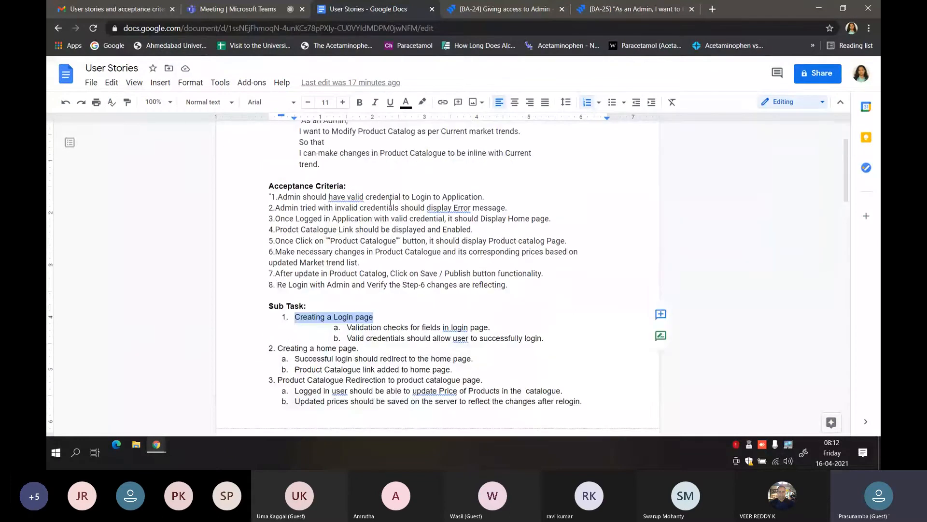
pyautogui.scroll(-1, 390, 202)
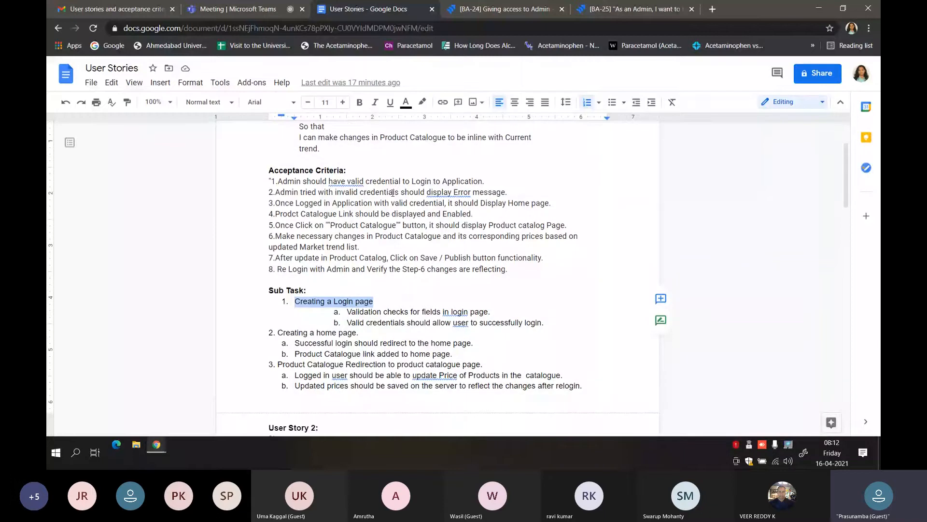
pyautogui.click(641, 11)
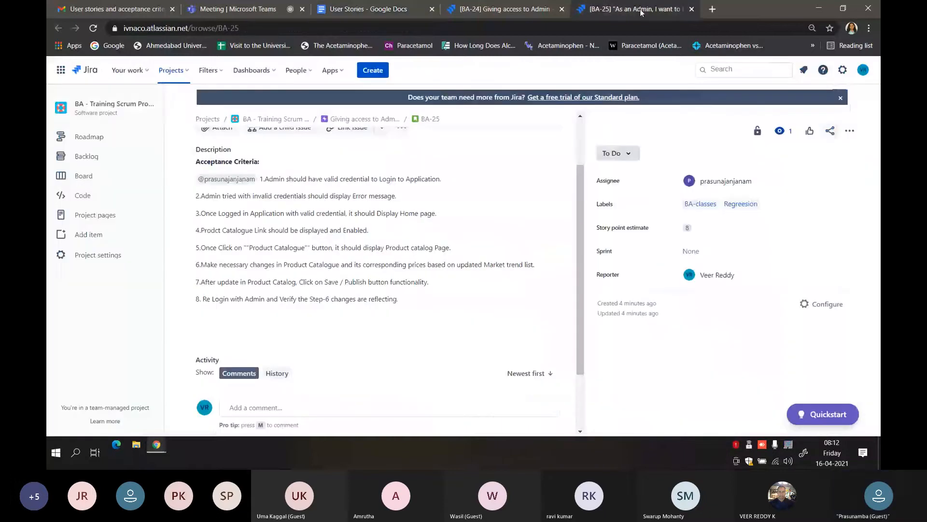
pyautogui.scroll(2, 407, 223)
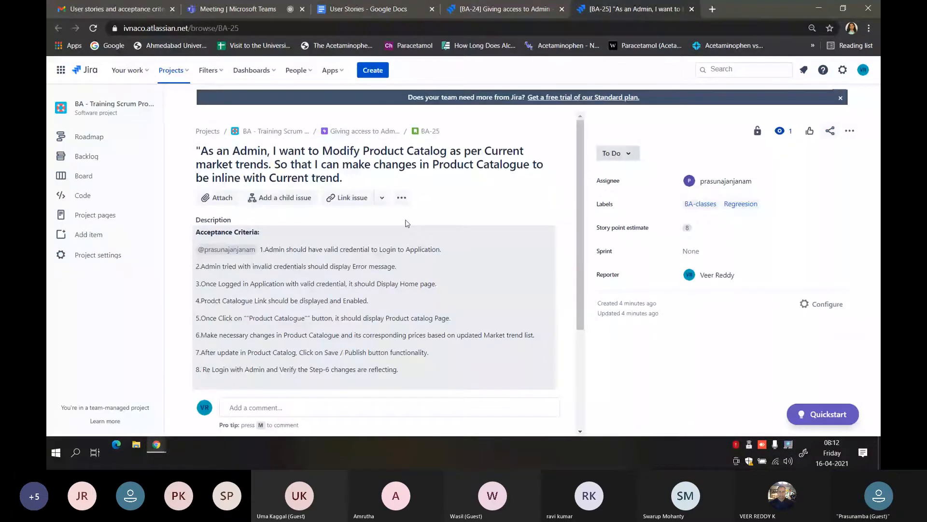
pyautogui.scroll(-3, 407, 223)
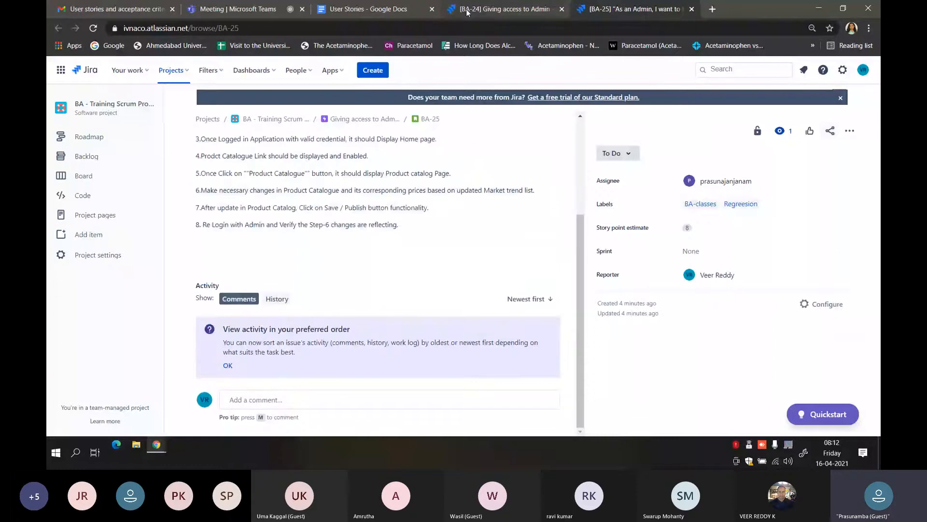
# Step: Draft a comment on the child story reading "After sprint meet, below points are finalised.", followed by the Google Doc's full Sub Task list for User Story 1
pyautogui.click(367, 9)
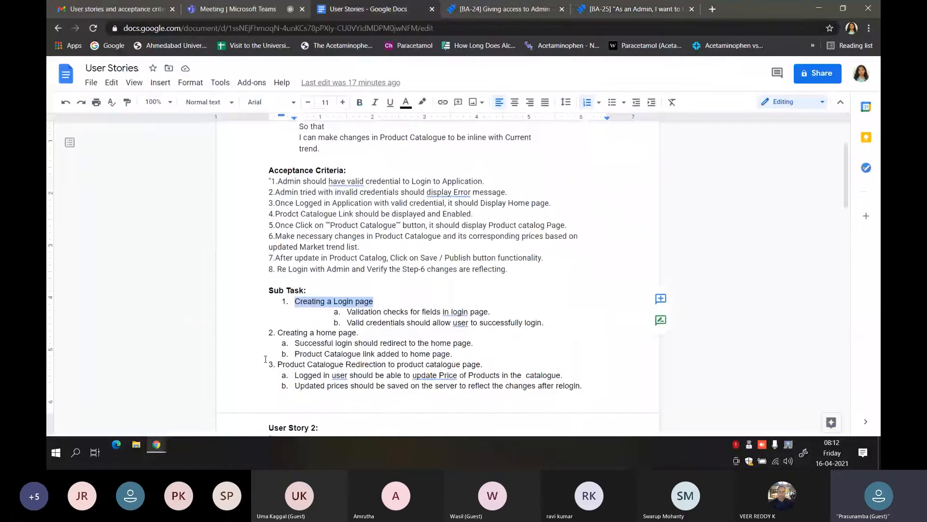
pyautogui.moveTo(262, 298); pyautogui.dragTo(587, 381)
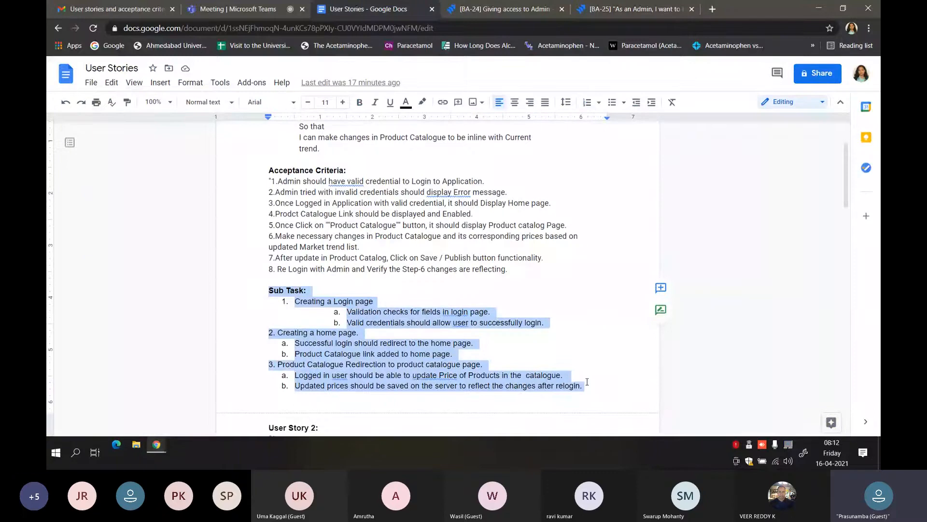
pyautogui.click(642, 12)
pyautogui.click(276, 399)
pyautogui.write('After sp')
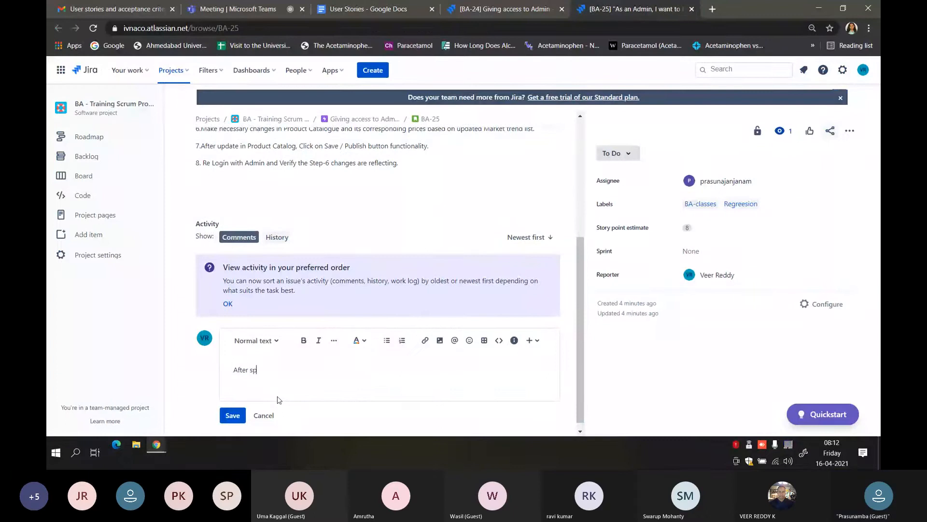
pyautogui.write('rint meet, below points ')
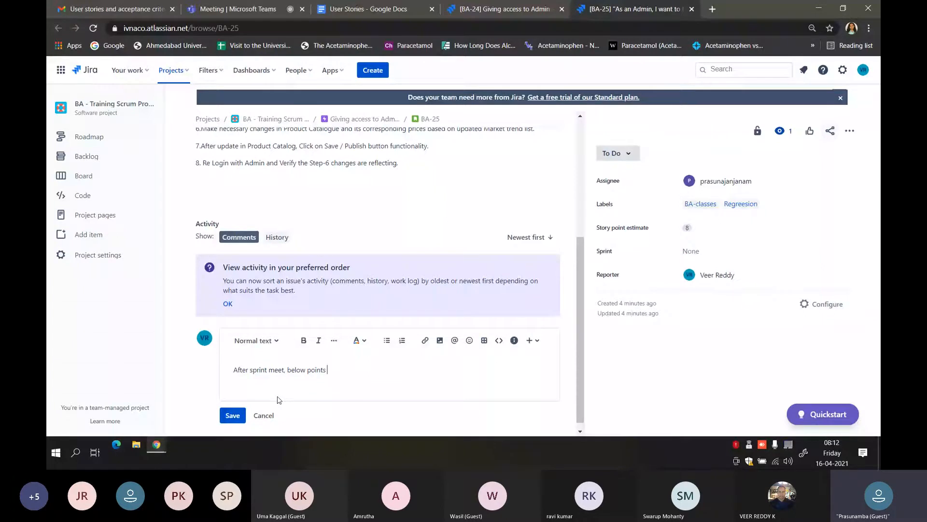
pyautogui.write('are finalised.')
pyautogui.press('Return')
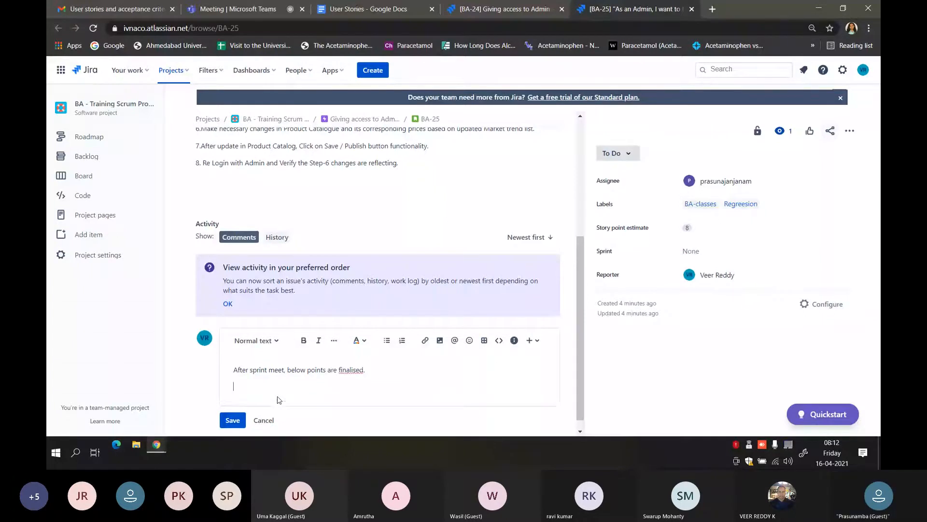
pyautogui.hotkey('ctrl', 'v')
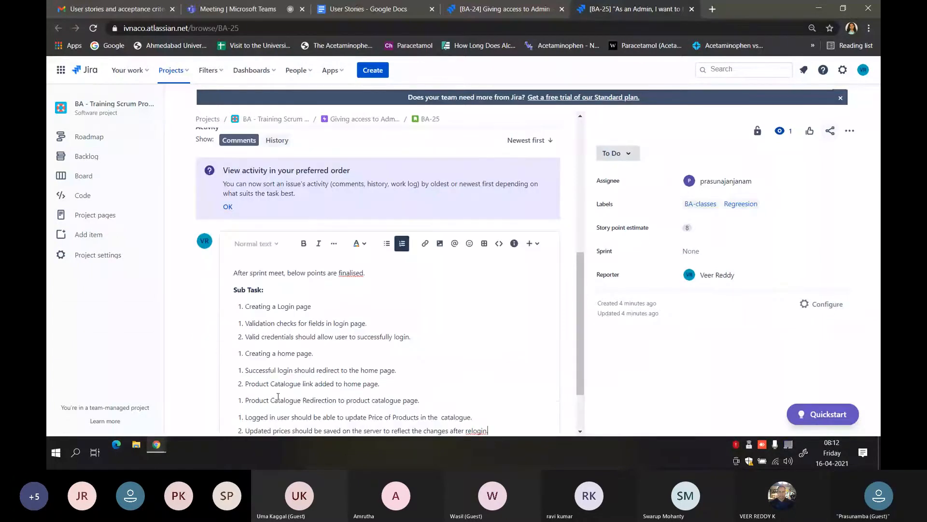
# Step: Change the list heading in the comment draft to "Sub Tasks:" and save the comment
pyautogui.scroll(-2, 278, 397)
pyautogui.click(262, 221)
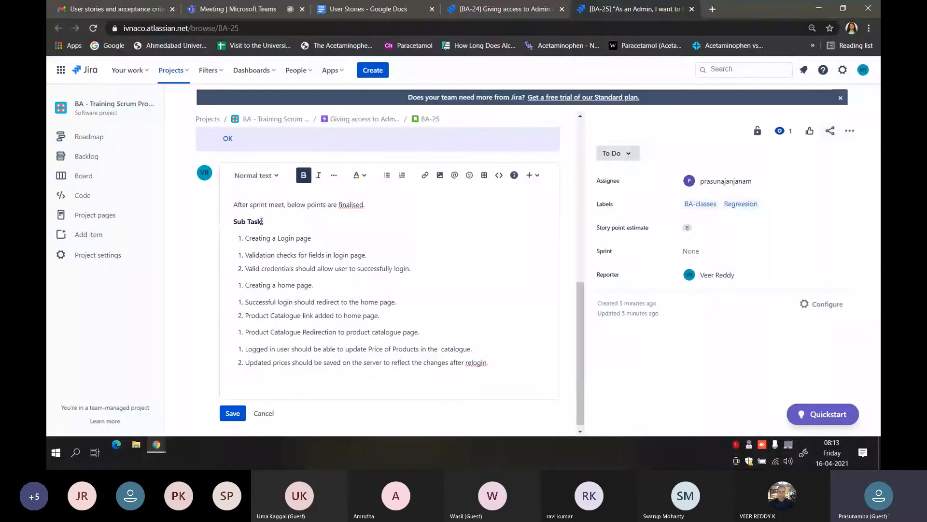
pyautogui.write('s:')
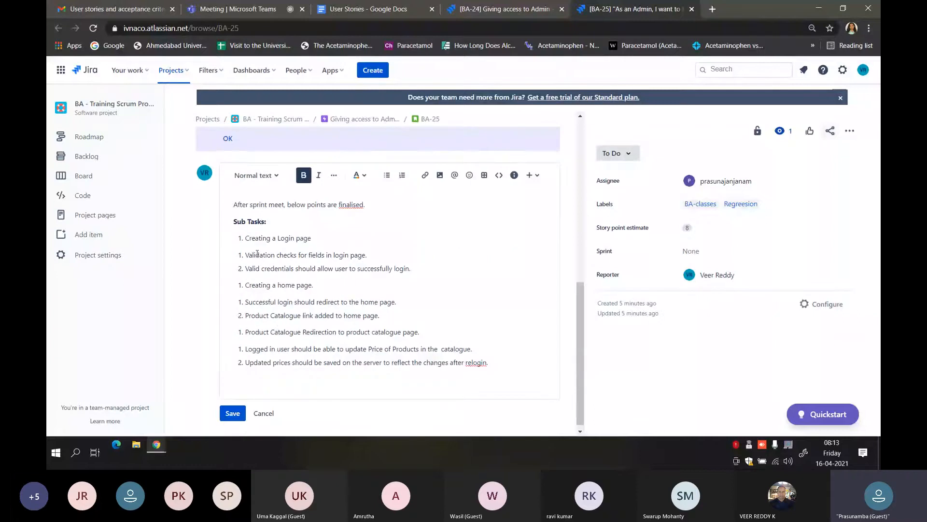
pyautogui.click(231, 413)
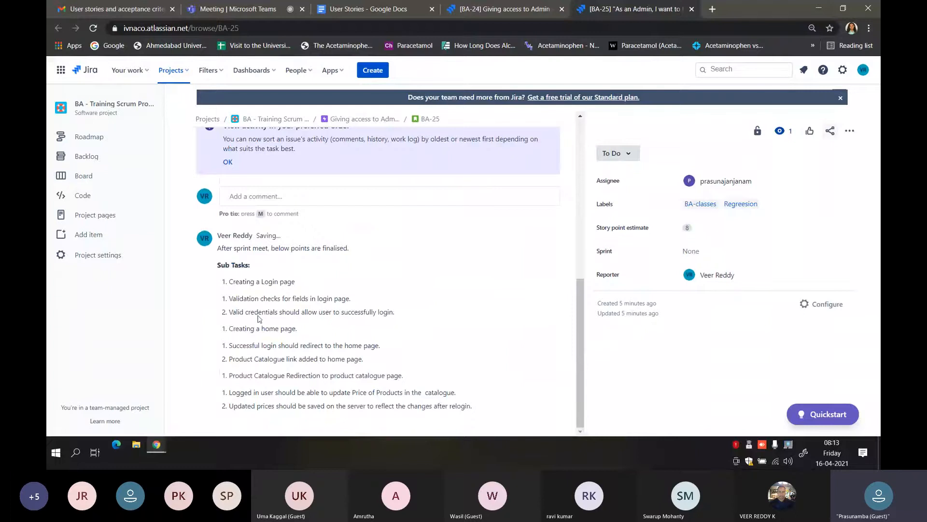
# Step: Review the child story from its summary and acceptance criteria down to the saved sub-task comment
pyautogui.scroll(5, 311, 223)
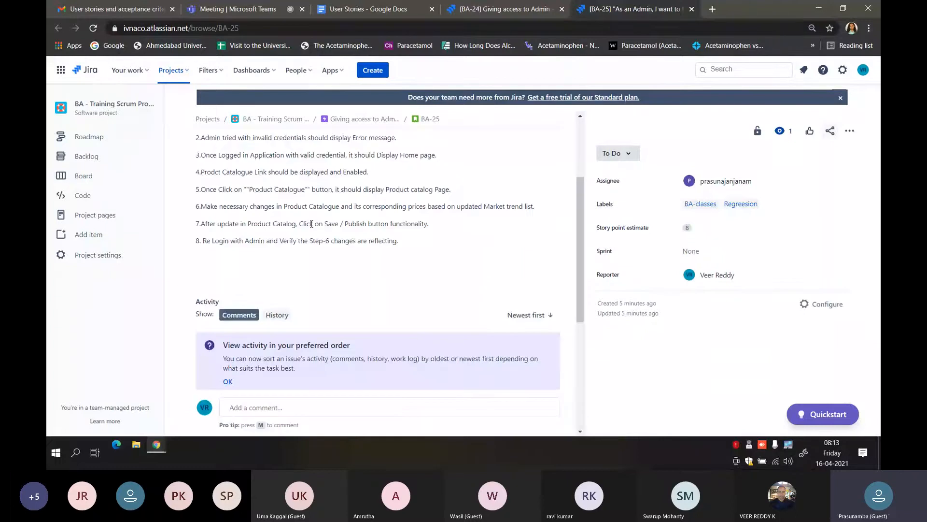
pyautogui.scroll(3, 311, 224)
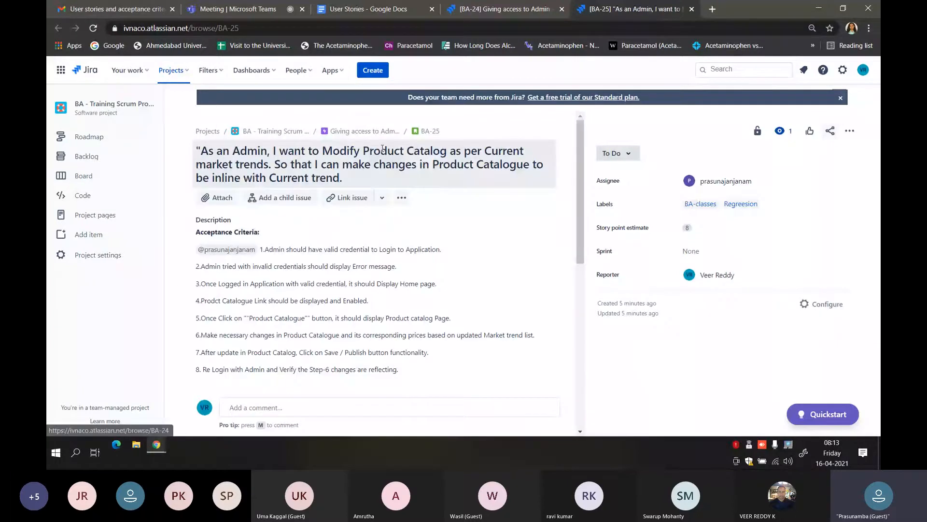
pyautogui.scroll(-5, 332, 258)
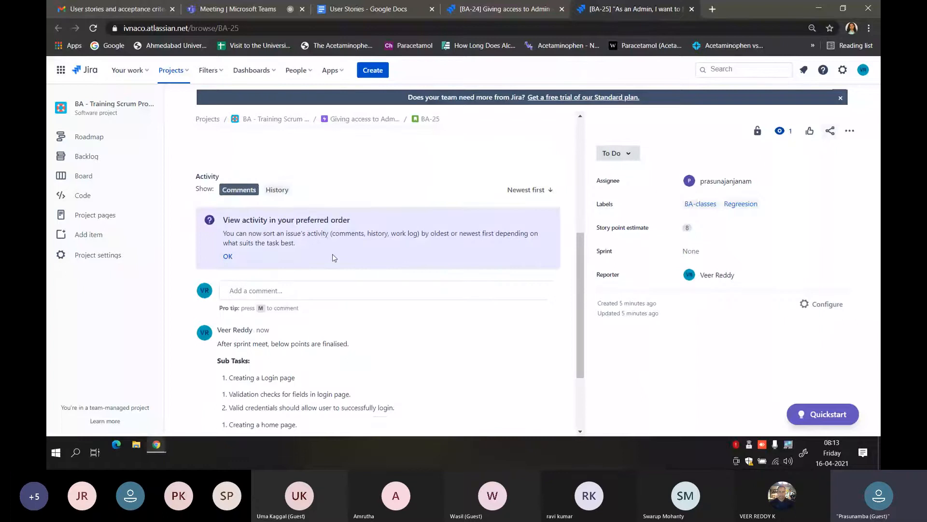
pyautogui.scroll(-3, 332, 258)
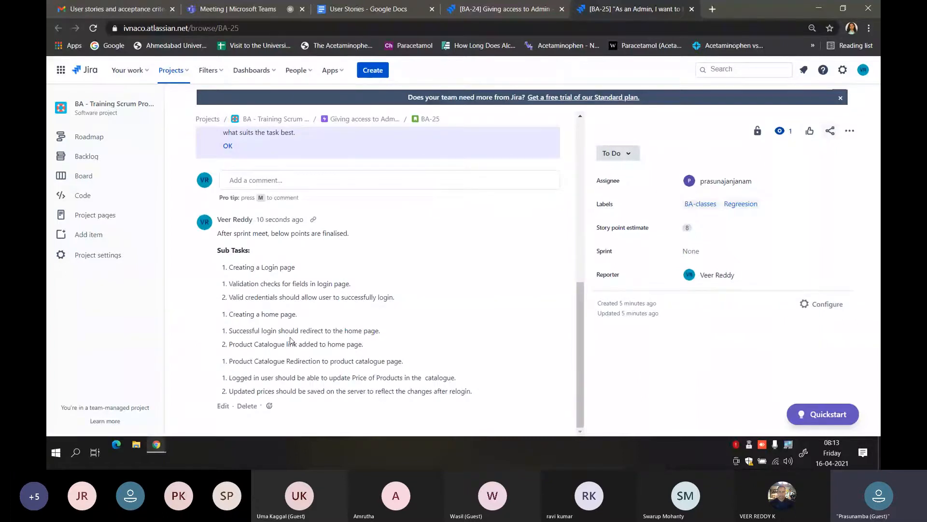
pyautogui.scroll(4, 288, 381)
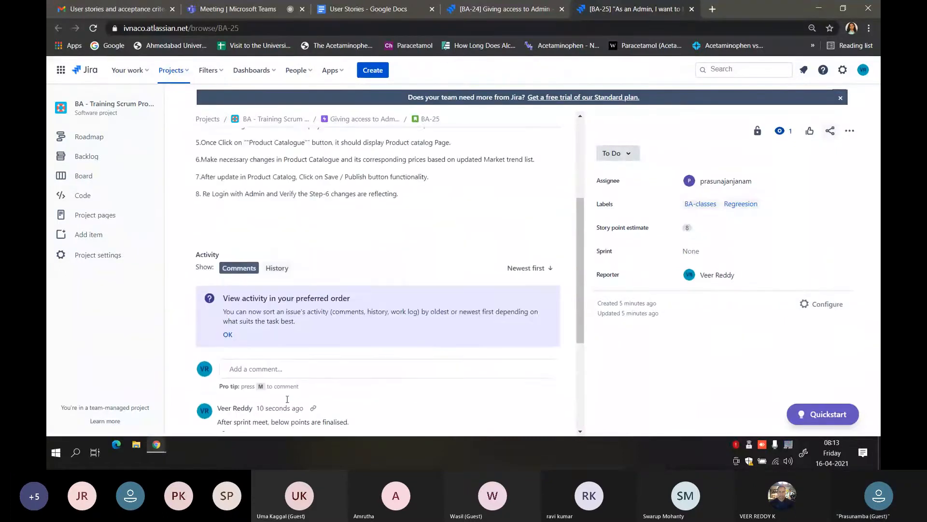
pyautogui.scroll(2, 290, 391)
pyautogui.scroll(2, 284, 338)
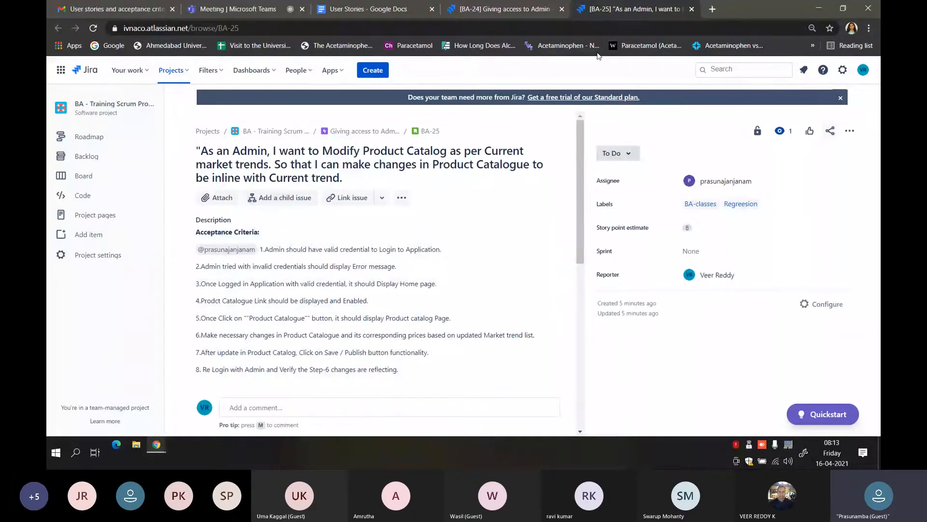
# Step: Start a new issue in the BA - Training Scrum project with the issue type Task
pyautogui.click(377, 71)
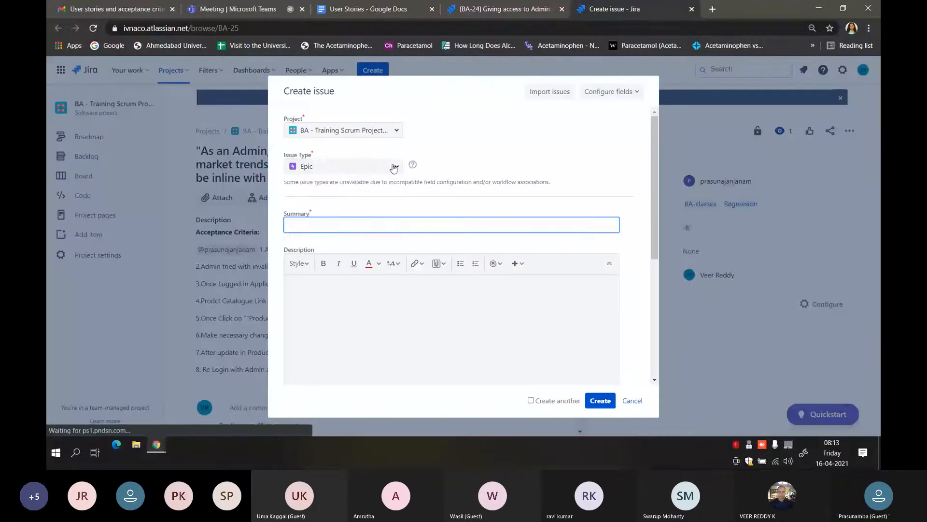
pyautogui.click(393, 166)
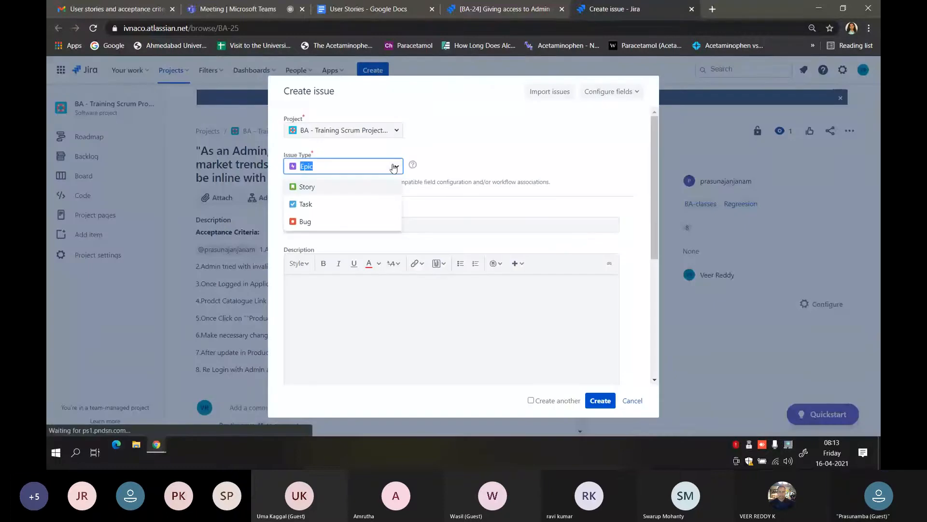
pyautogui.click(346, 204)
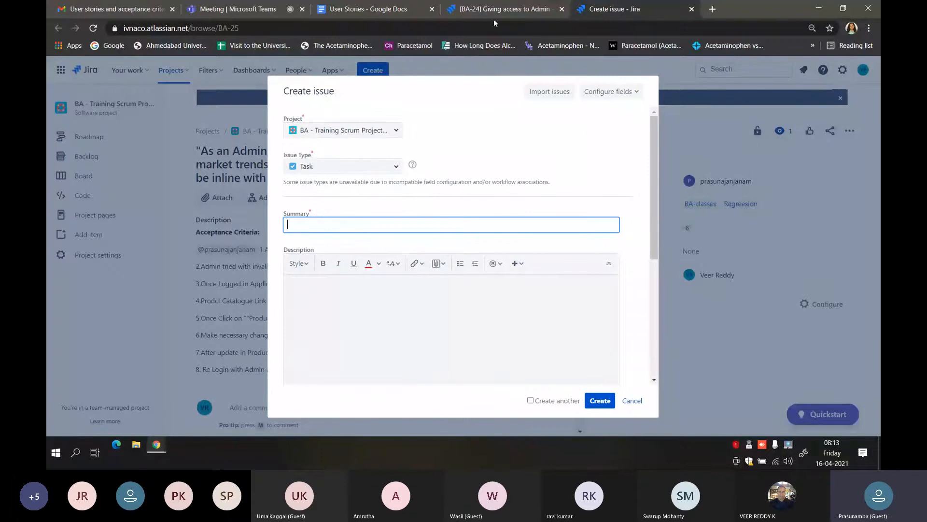
# Step: Copy the first sub-task title from the Google Doc and enter "Creating a Login page" as the new task's summary
pyautogui.click(327, 9)
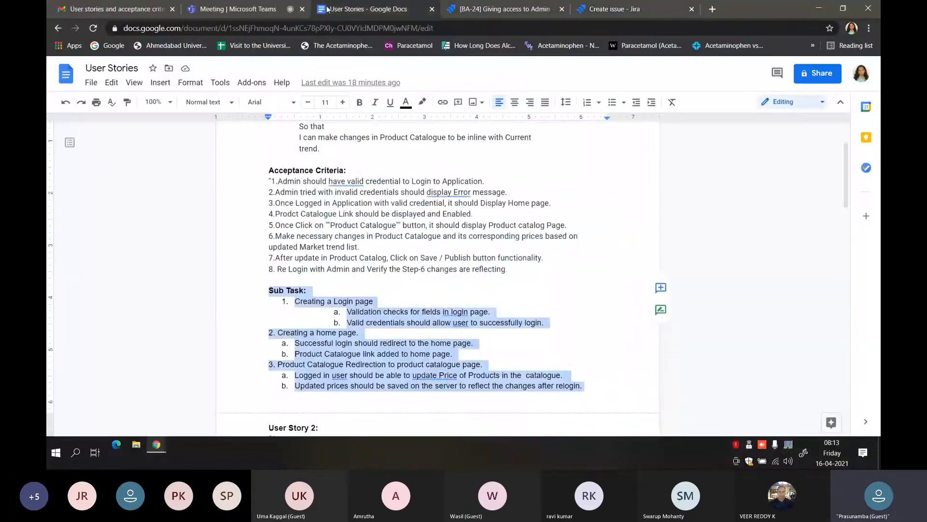
pyautogui.click(396, 295)
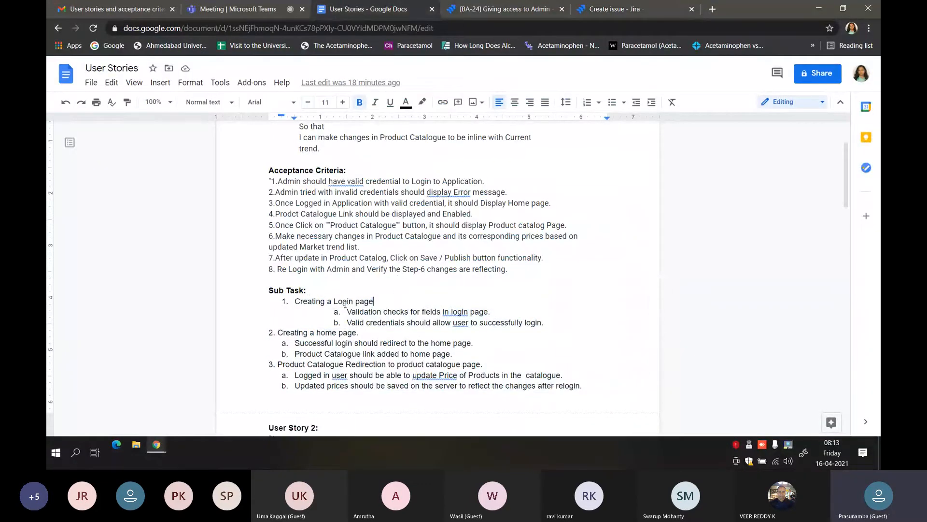
pyautogui.moveTo(375, 301); pyautogui.dragTo(296, 303)
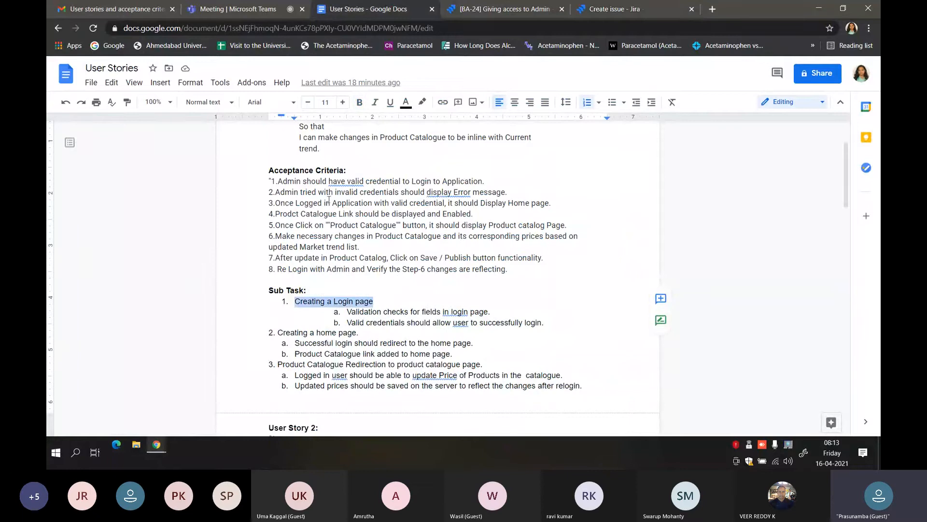
pyautogui.click(613, 9)
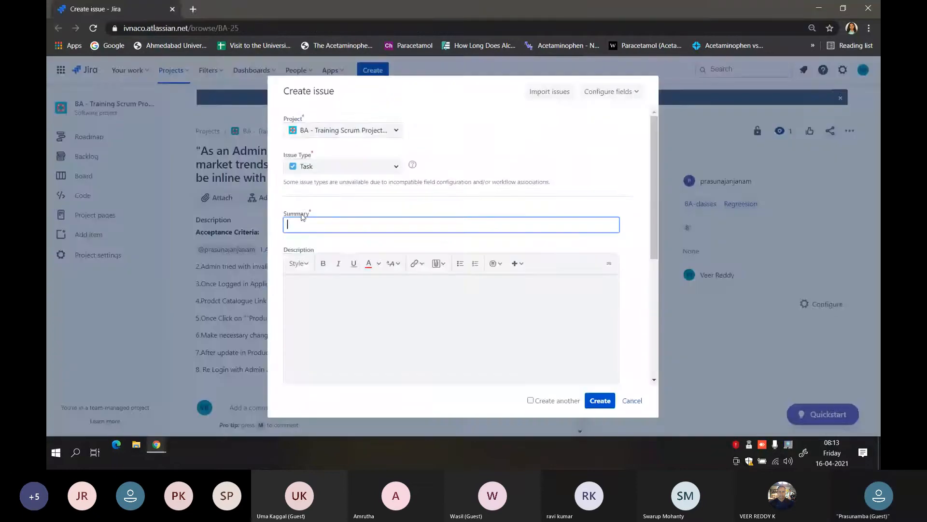
pyautogui.write('Creating a Login page')
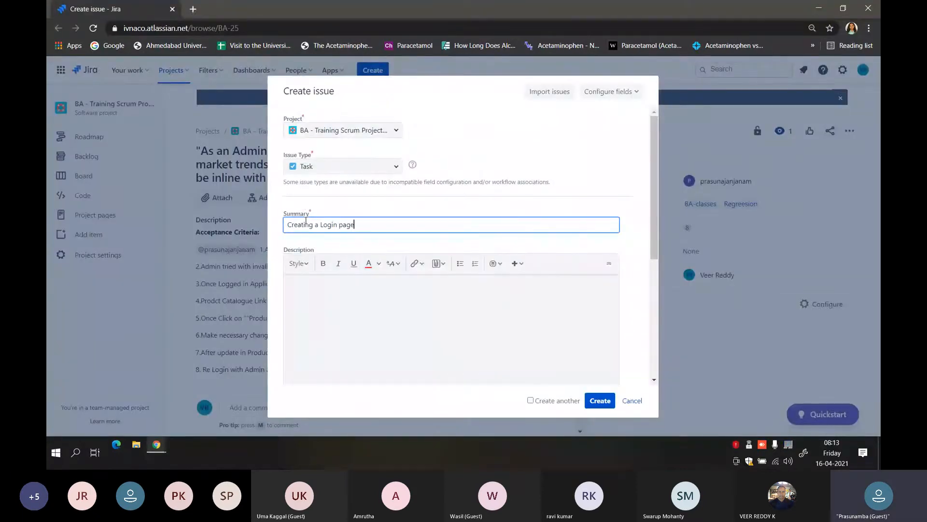
# Step: Fill the task's description with the two login page points, a and b, copied from the Google Doc's first sub-task
pyautogui.click(335, 294)
pyautogui.hotkey('alt', 'Tab')
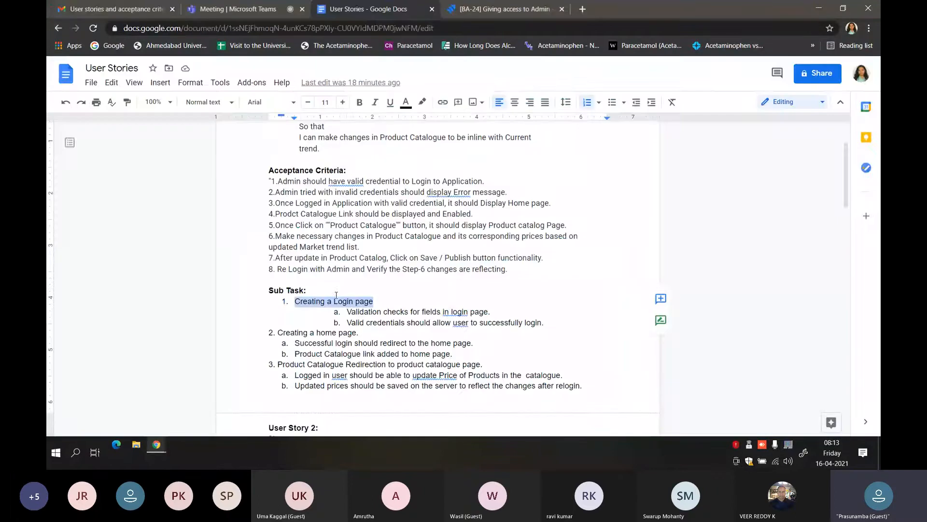
pyautogui.moveTo(557, 324); pyautogui.dragTo(349, 313)
pyautogui.hotkey('ctrl', 'c')
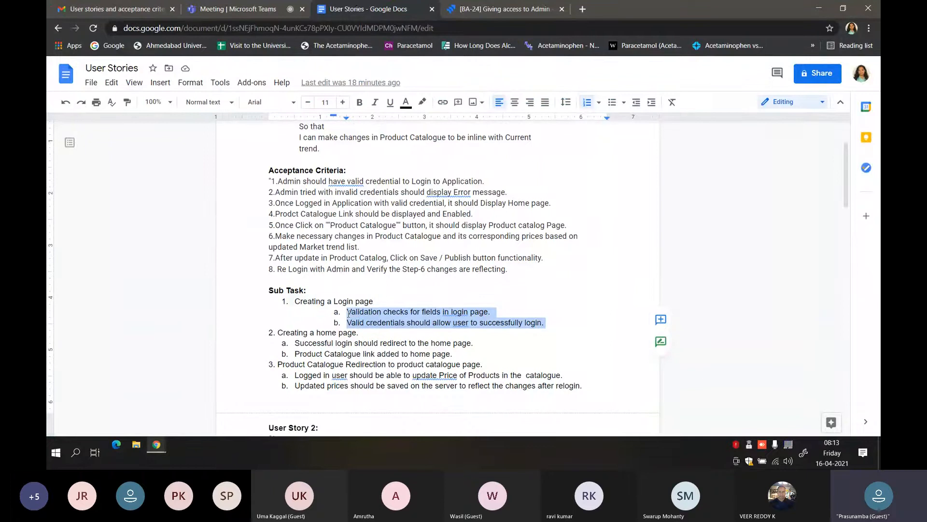
pyautogui.hotkey('alt', 'Tab')
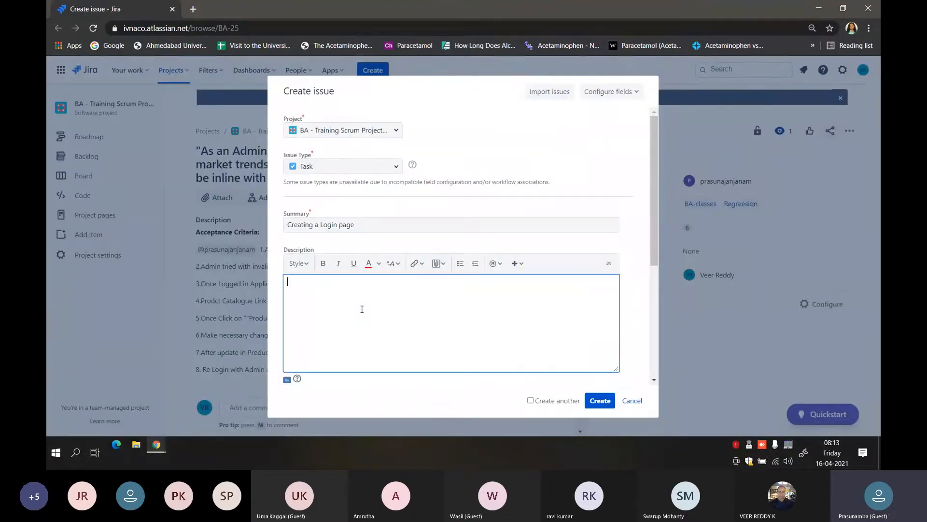
pyautogui.hotkey('ctrl', 'v')
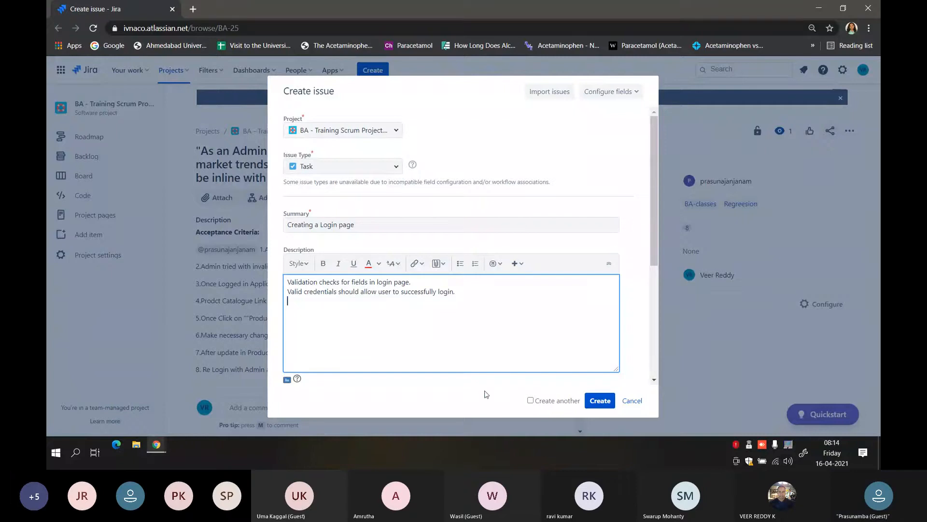
# Step: Create the login page task and link it to the story BA-25 with the relation "relates to"
pyautogui.click(599, 401)
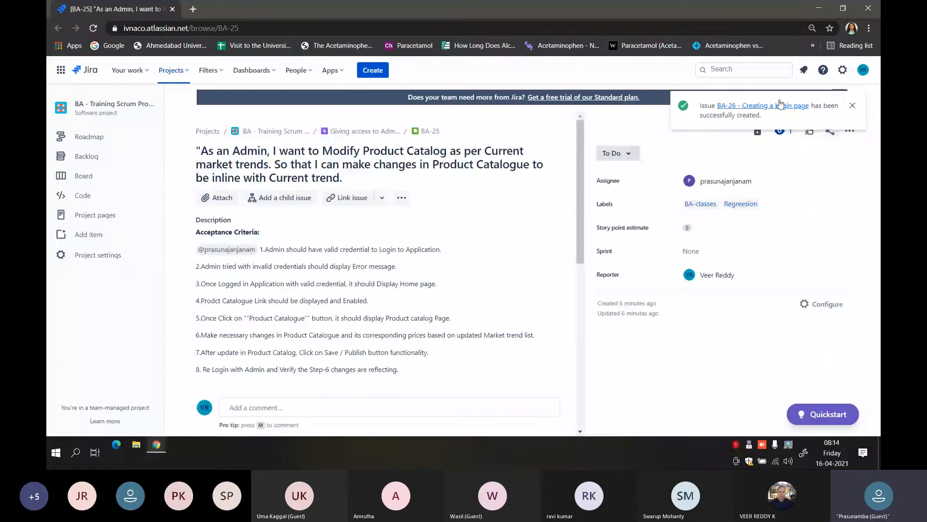
pyautogui.click(780, 105)
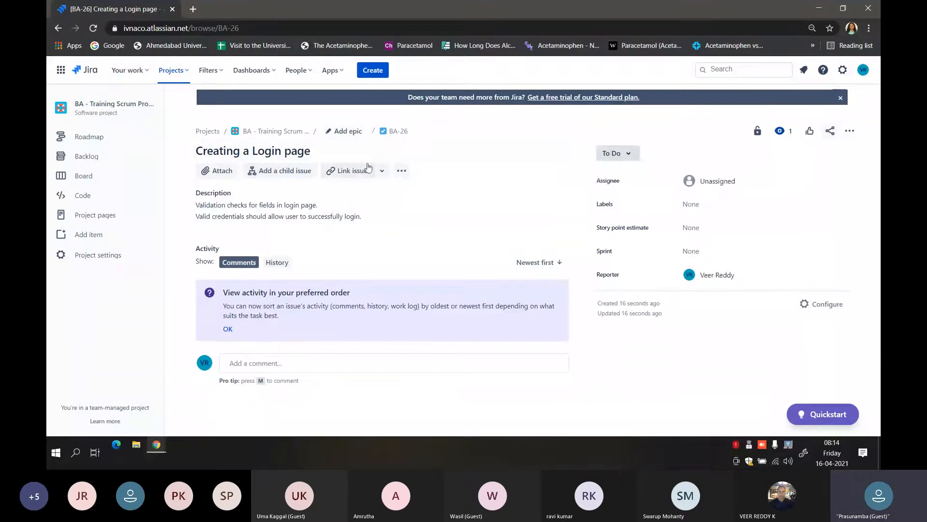
pyautogui.click(362, 172)
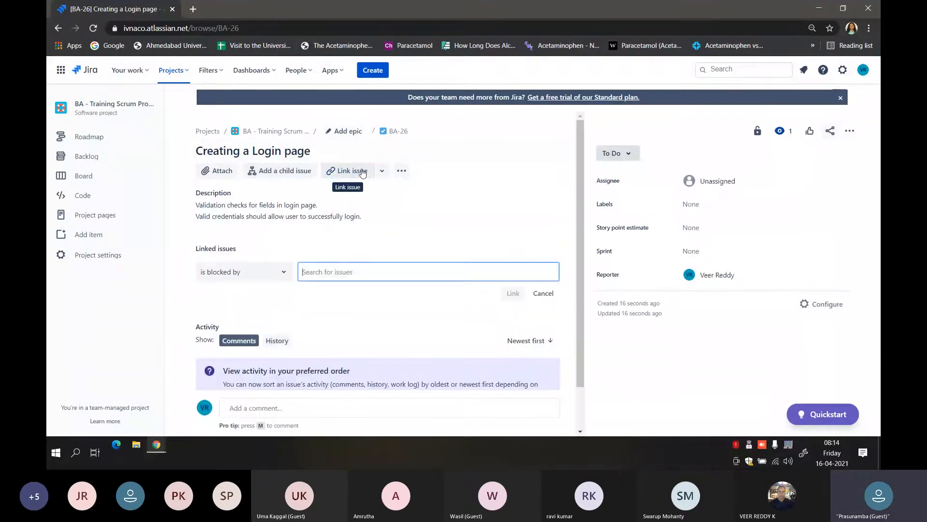
pyautogui.click(264, 272)
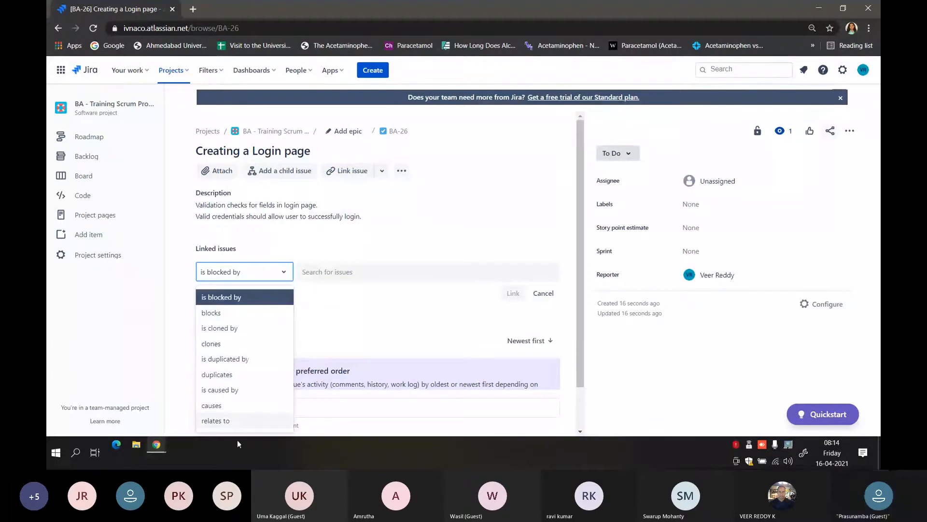
pyautogui.click(230, 421)
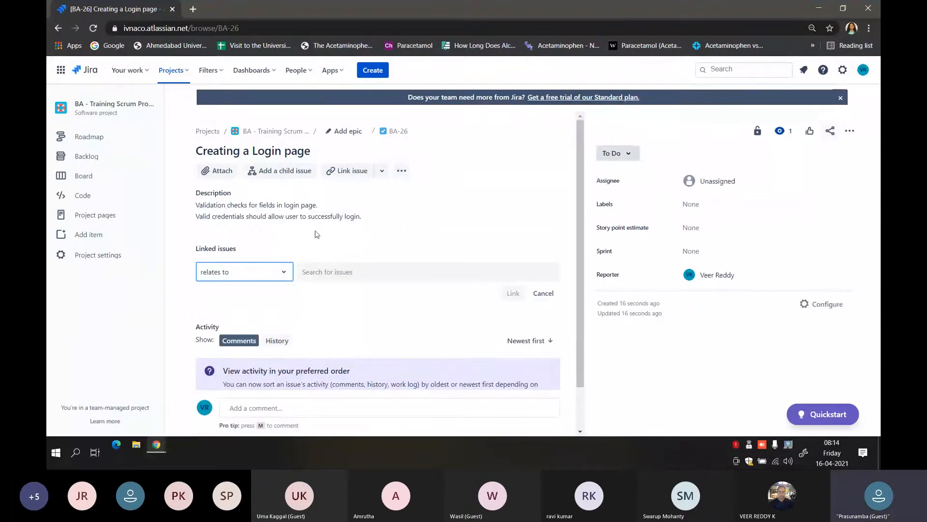
pyautogui.click(318, 273)
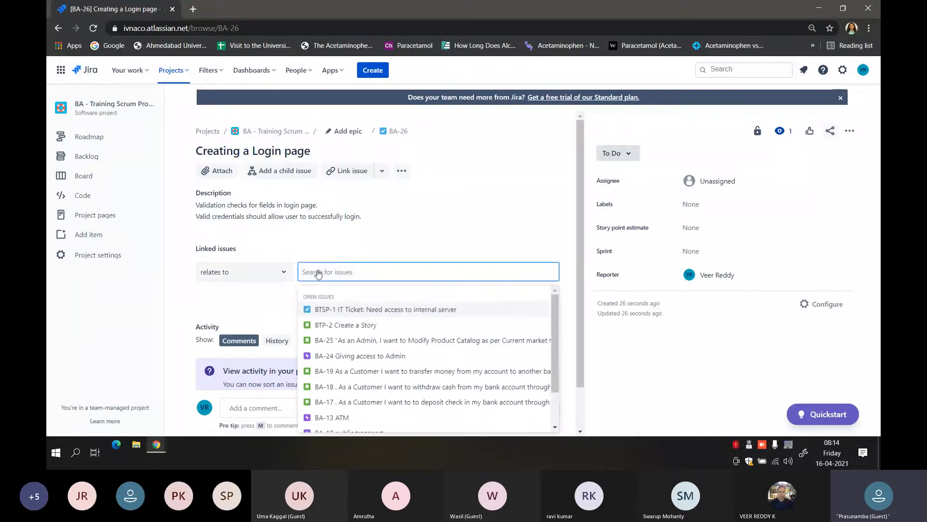
pyautogui.write('ba-25')
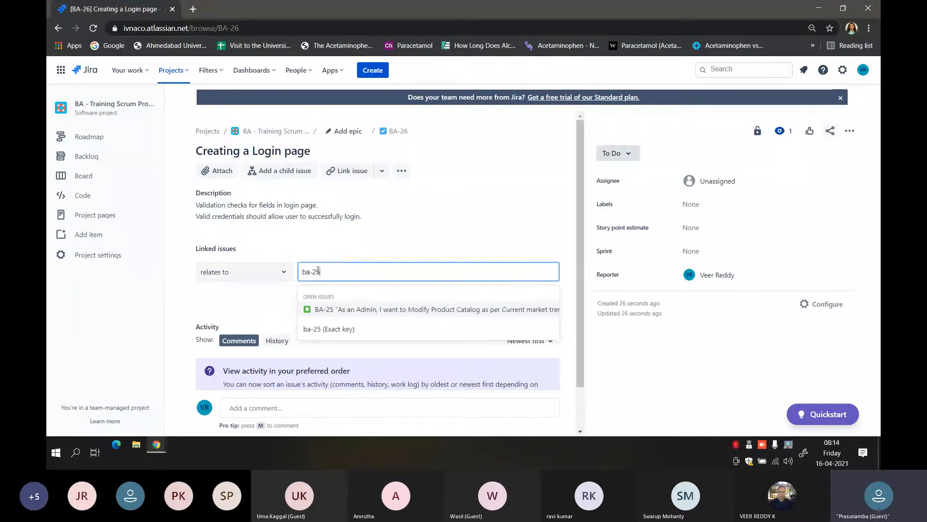
pyautogui.click(339, 309)
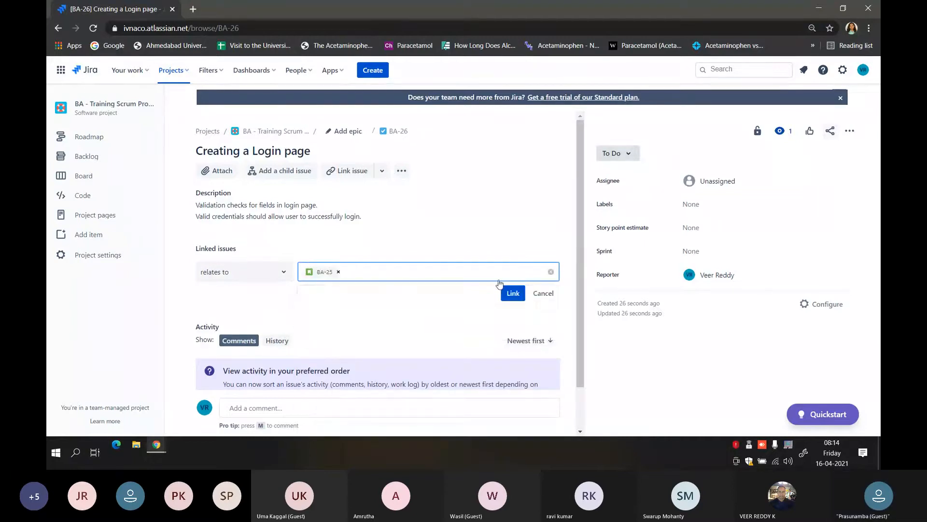
pyautogui.click(512, 293)
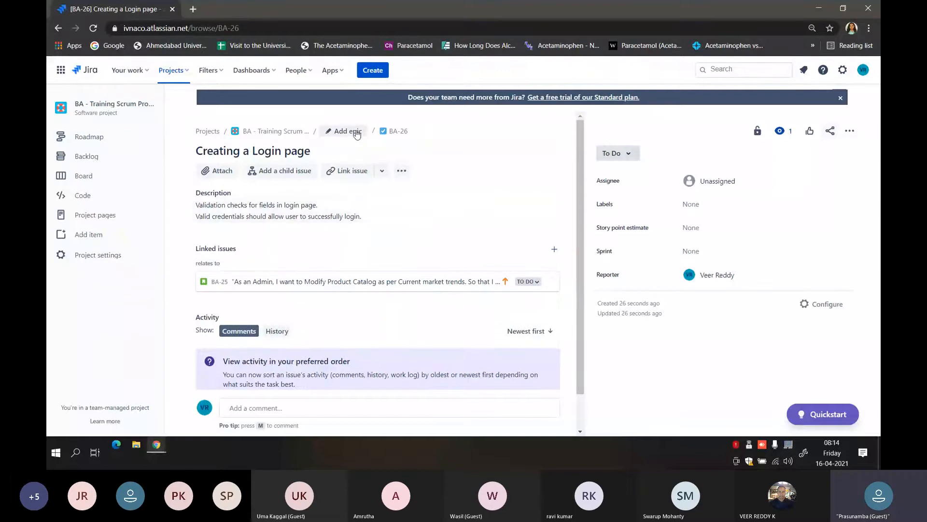
# Step: Close the new task's window, open the story BA-25 from its epic, and review its acceptance criteria and linked issues
pyautogui.click(172, 9)
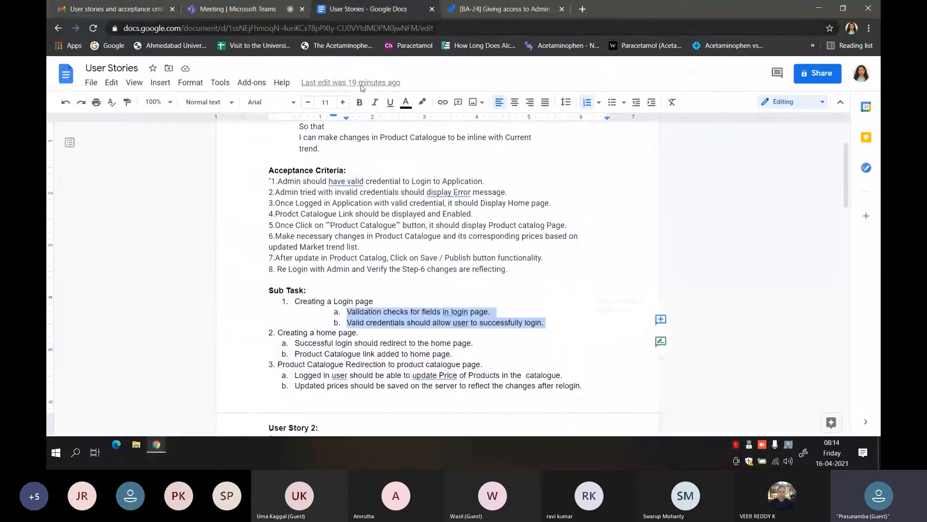
pyautogui.click(517, 8)
pyautogui.click(219, 262)
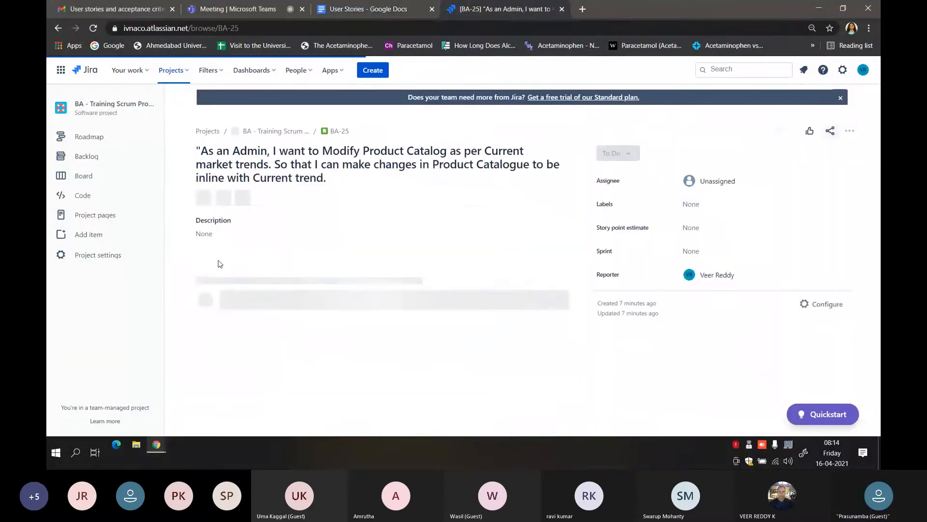
pyautogui.scroll(-5, 354, 212)
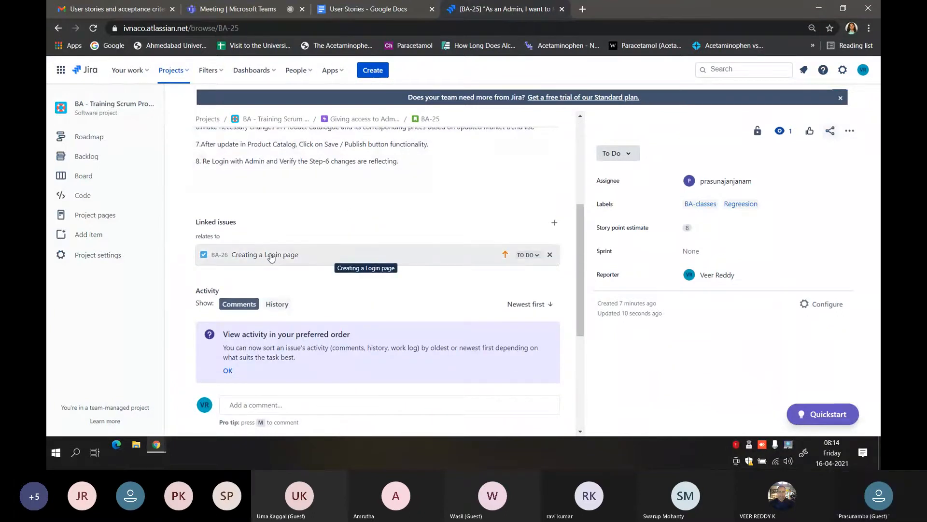
pyautogui.scroll(5, 273, 251)
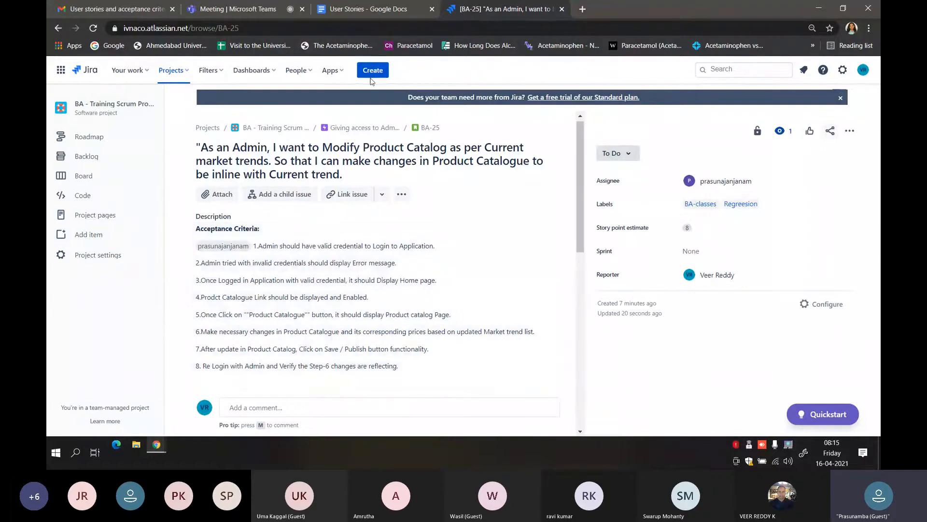
pyautogui.scroll(-4, 386, 248)
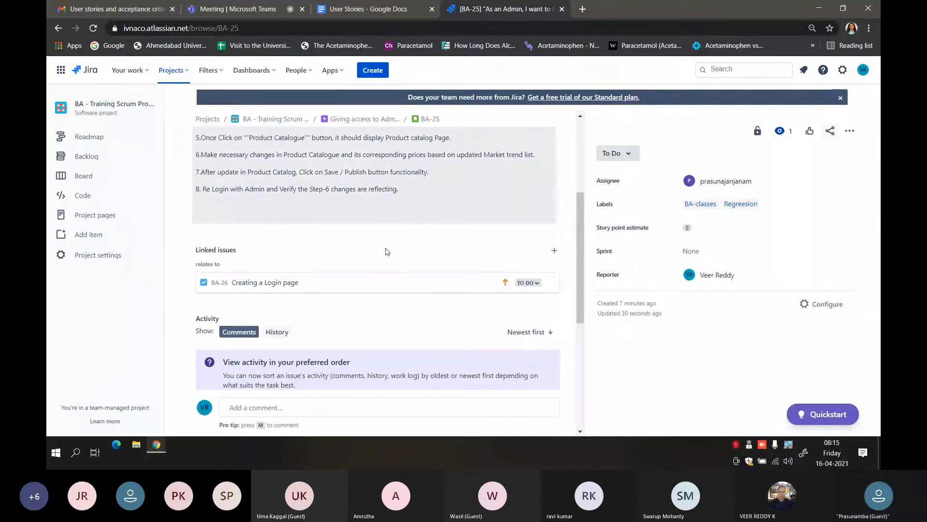
pyautogui.scroll(3, 387, 251)
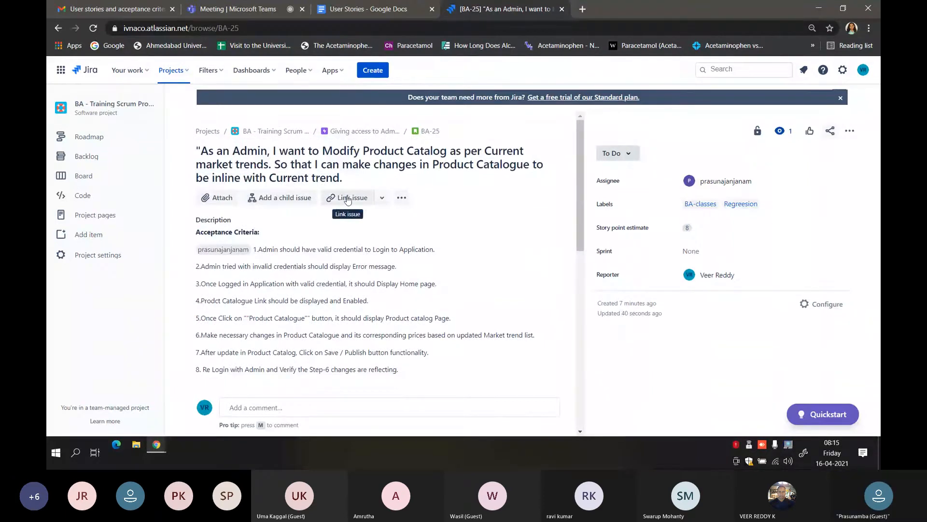
pyautogui.scroll(-5, 341, 227)
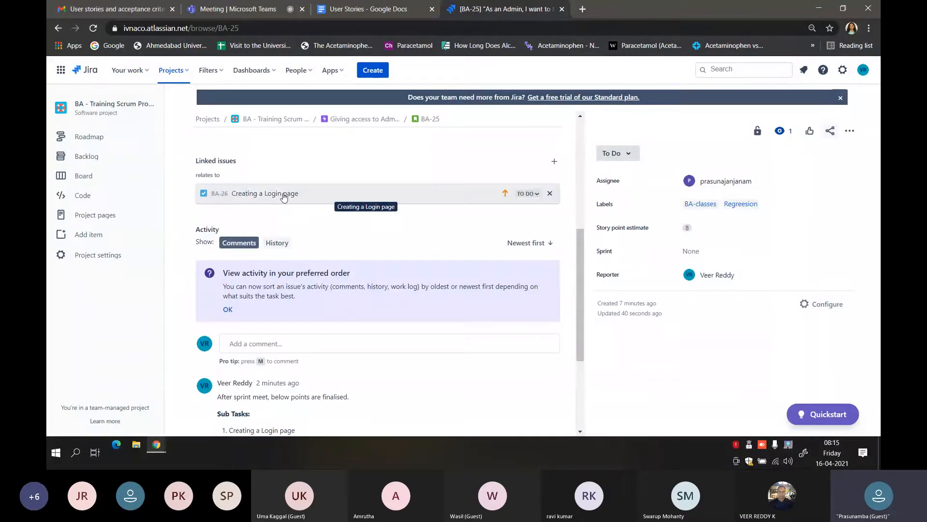
pyautogui.scroll(4, 284, 198)
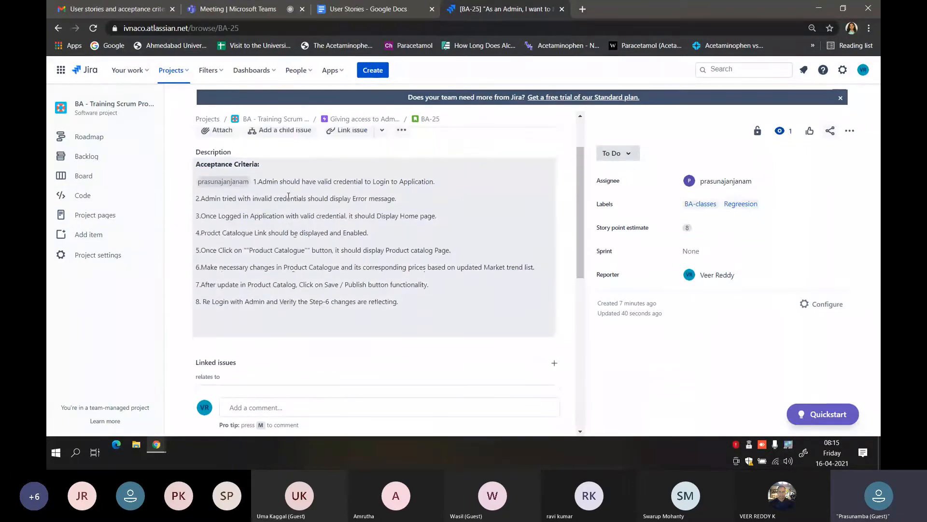
pyautogui.scroll(2, 290, 202)
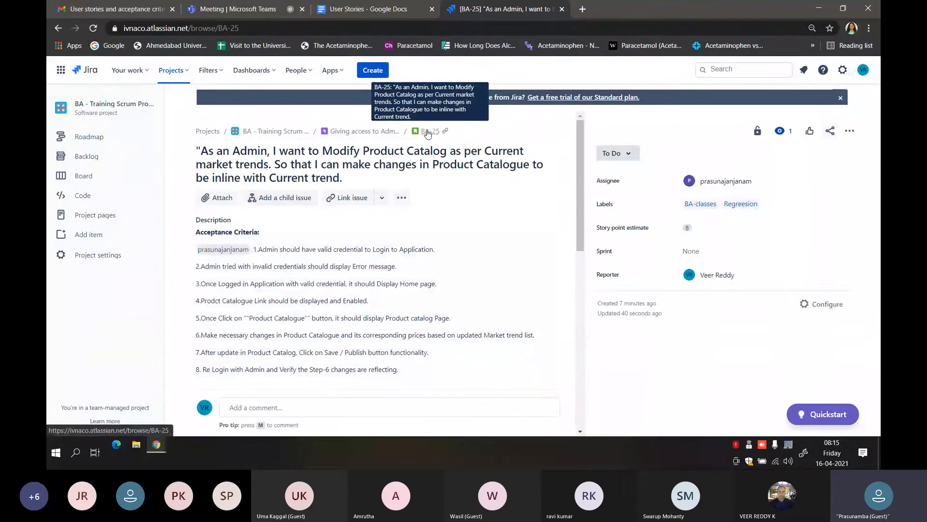
# Step: Locate the second sub-task in the Google Doc and start a new child issue under the story BA-25 in Jira
pyautogui.click(388, 10)
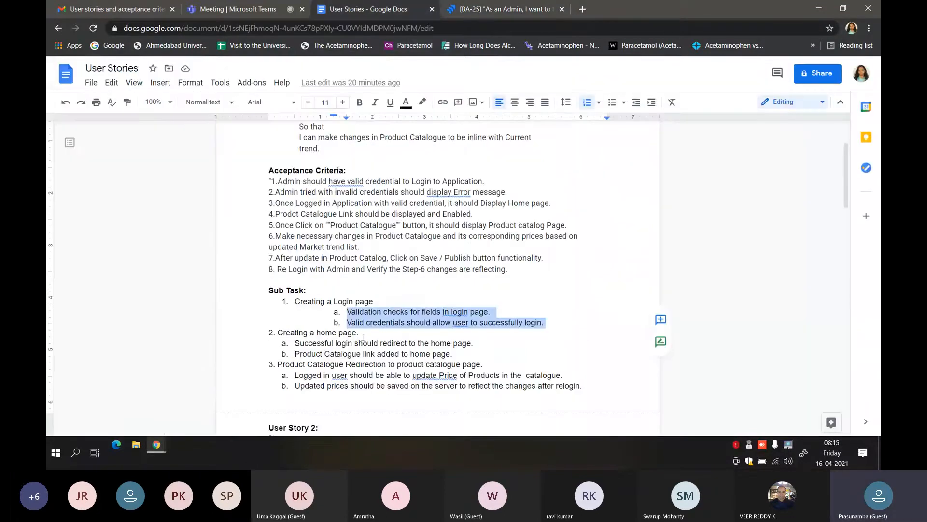
pyautogui.moveTo(453, 355); pyautogui.dragTo(271, 333)
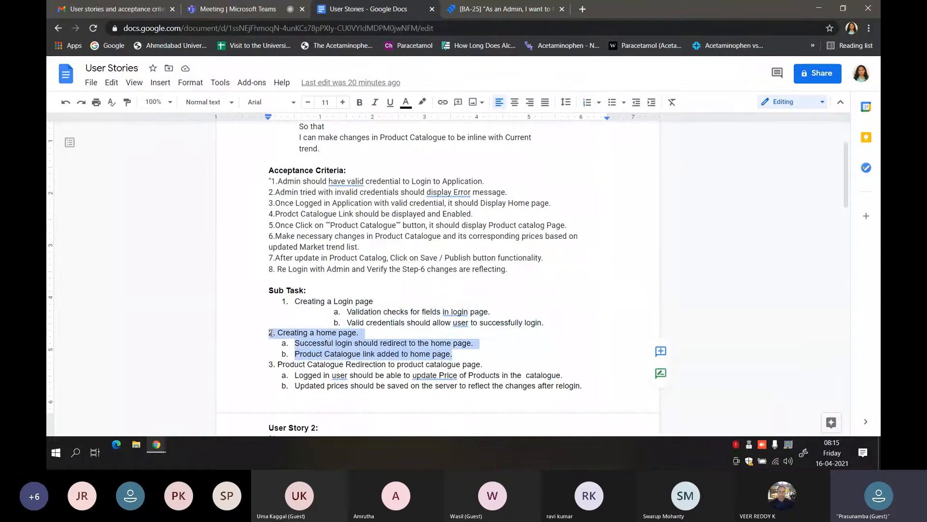
pyautogui.click(470, 8)
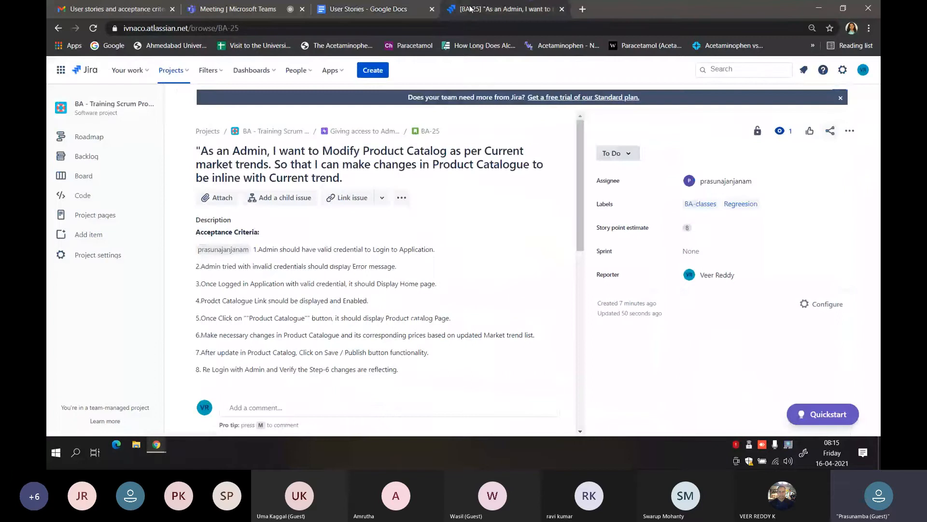
pyautogui.scroll(-8, 262, 211)
pyautogui.scroll(7, 262, 211)
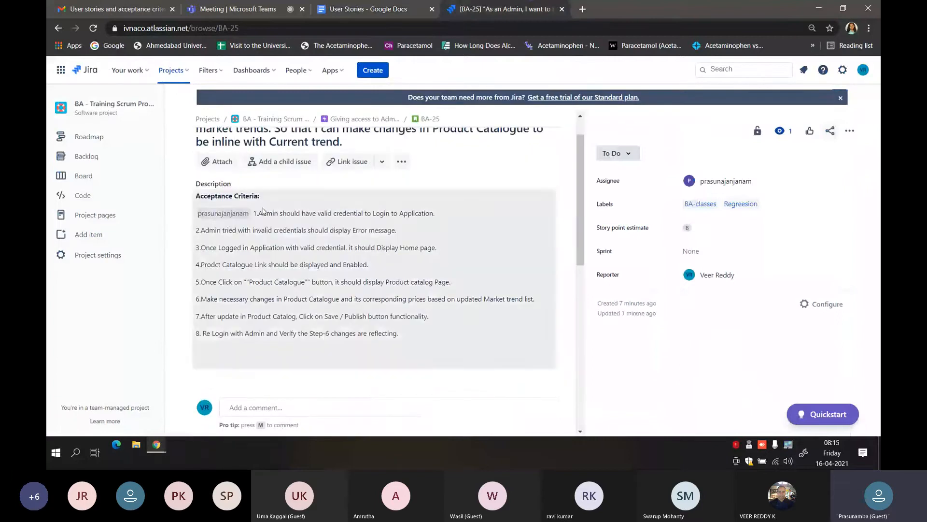
pyautogui.click(280, 161)
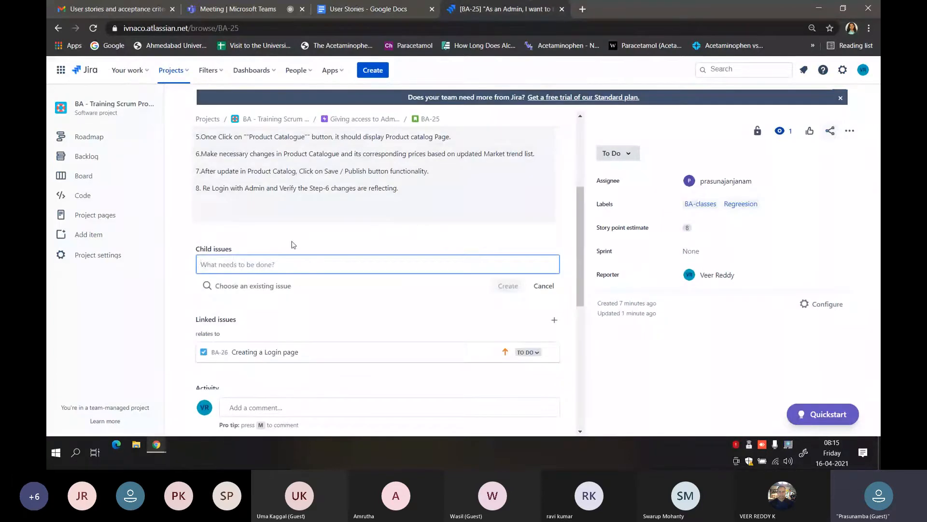
pyautogui.hotkey('ctrl', 'v')
pyautogui.press('Return')
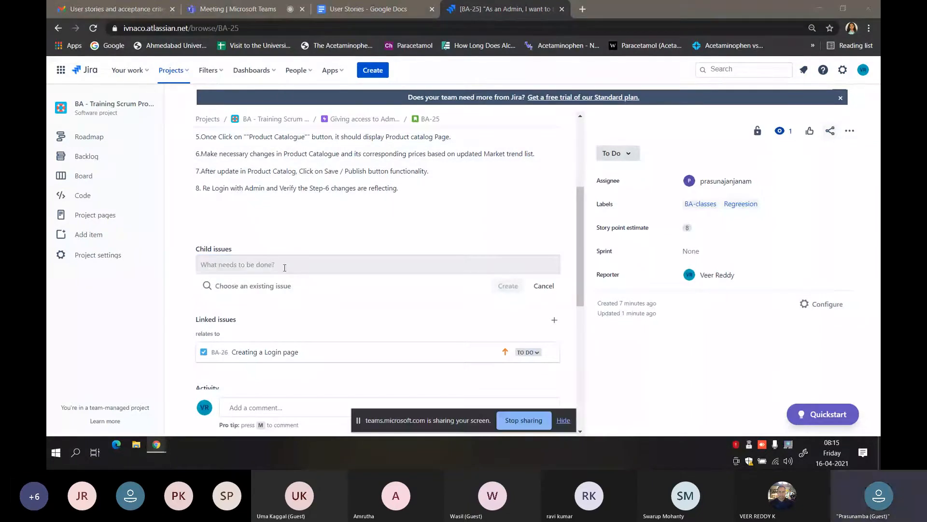
pyautogui.click(285, 268)
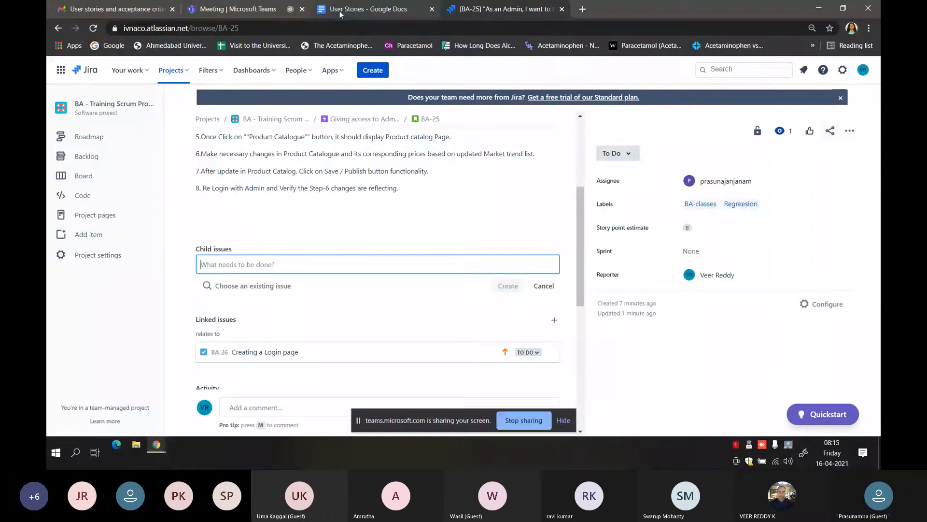
# Step: Copy the second sub-task's title from the Google Doc and create the story's child issue as "Creating a home page"
pyautogui.click(341, 11)
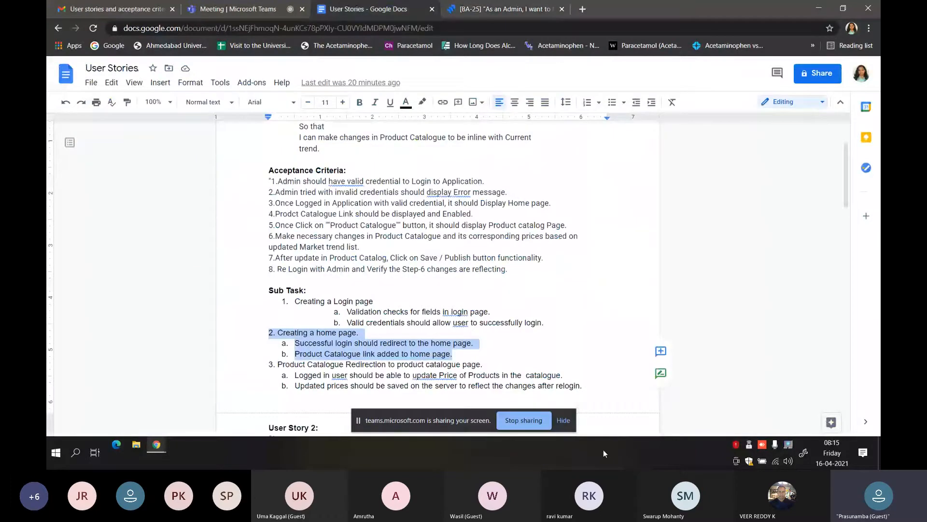
pyautogui.click(563, 420)
pyautogui.click(361, 333)
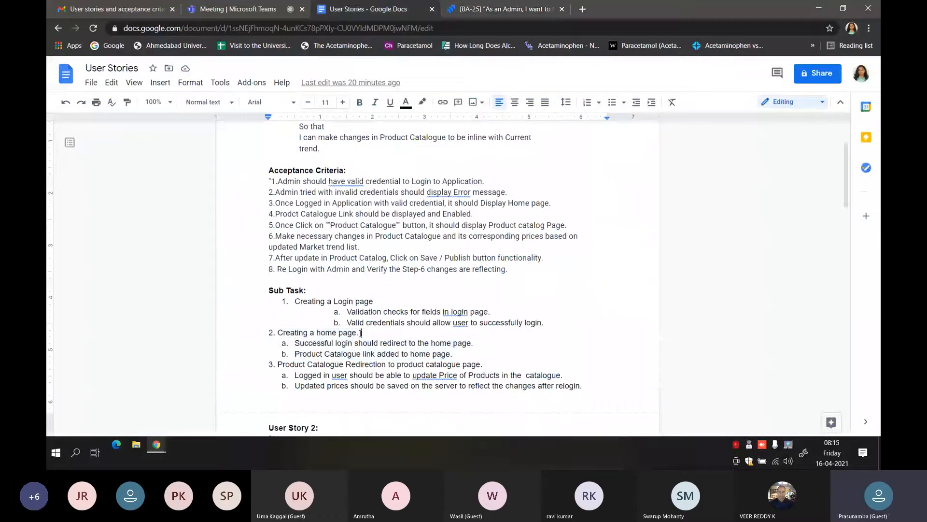
pyautogui.moveTo(356, 333); pyautogui.dragTo(278, 333)
pyautogui.hotkey('ctrl', 'c')
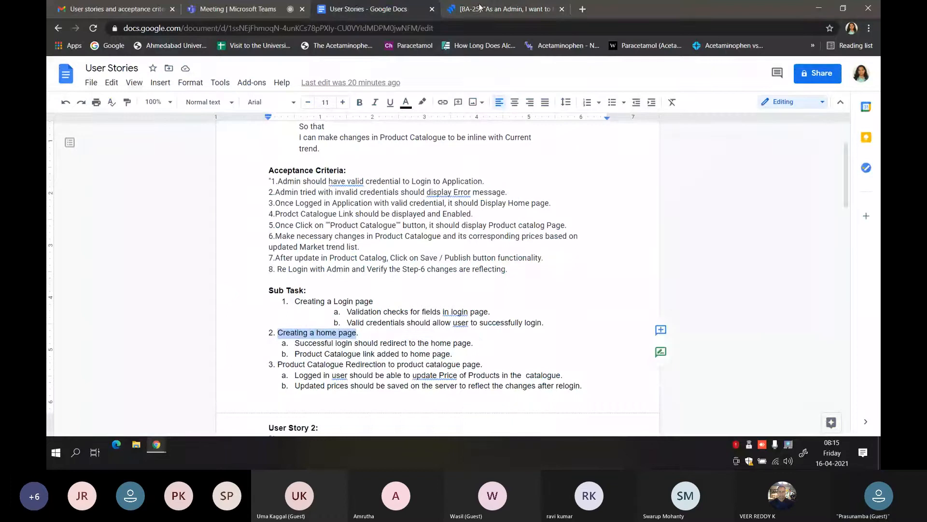
pyautogui.click(480, 6)
pyautogui.hotkey('ctrl', 'v')
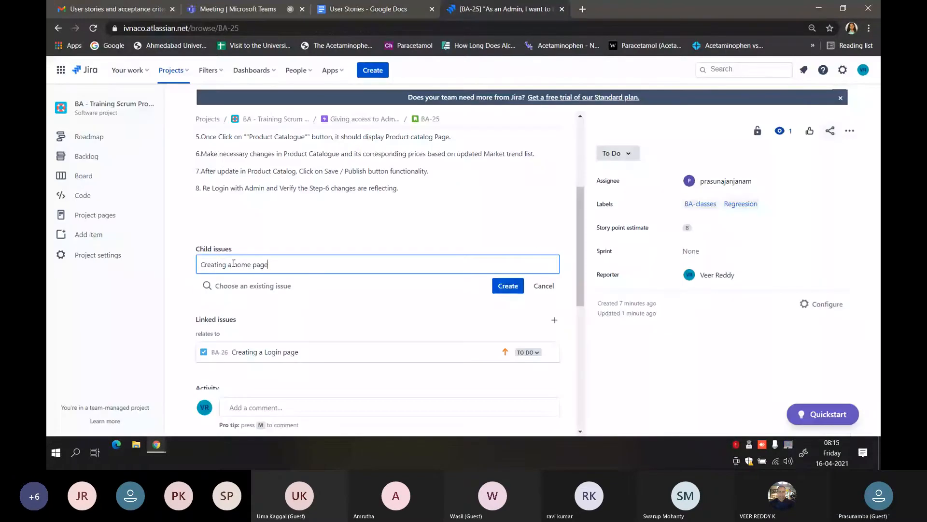
pyautogui.click(507, 286)
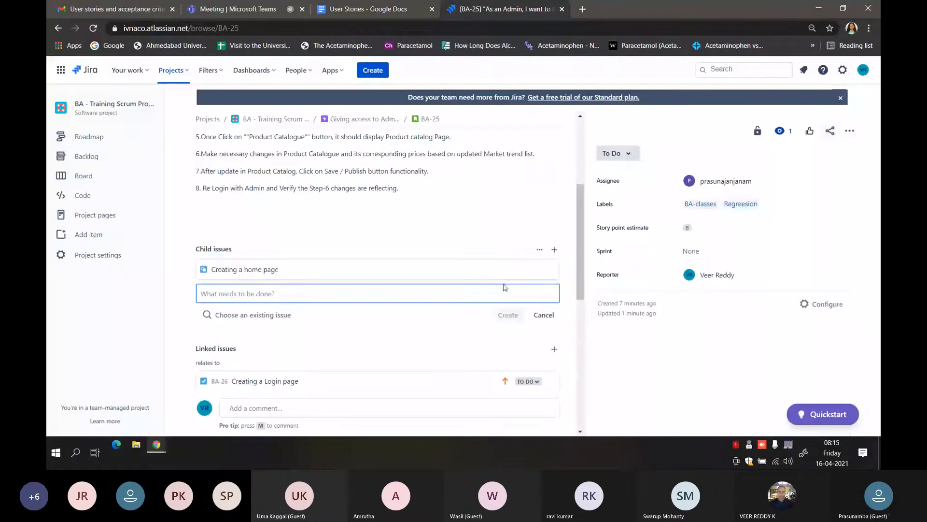
# Step: Fill the home page child issue's description with points a and b of the Google Doc's second sub-task and save it
pyautogui.click(280, 271)
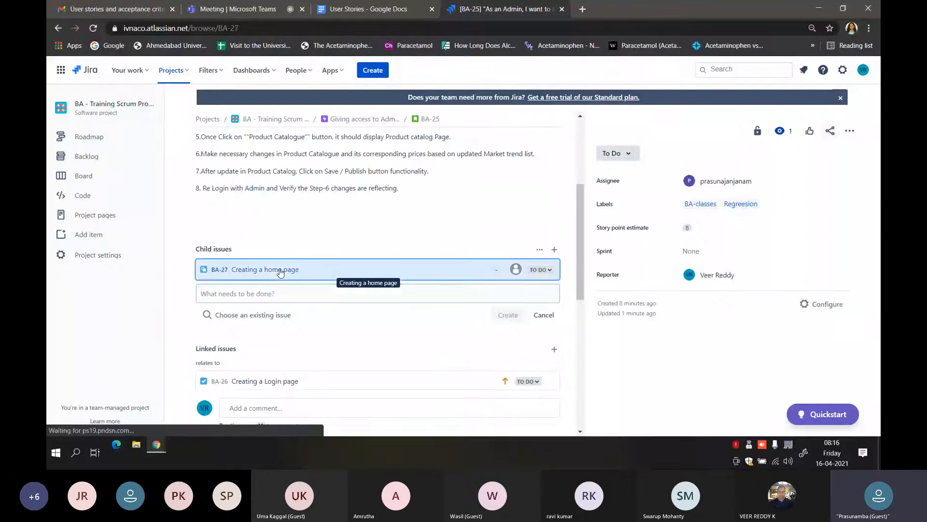
pyautogui.click(386, 11)
pyautogui.moveTo(453, 354); pyautogui.dragTo(292, 346)
pyautogui.hotkey('ctrl', 'c')
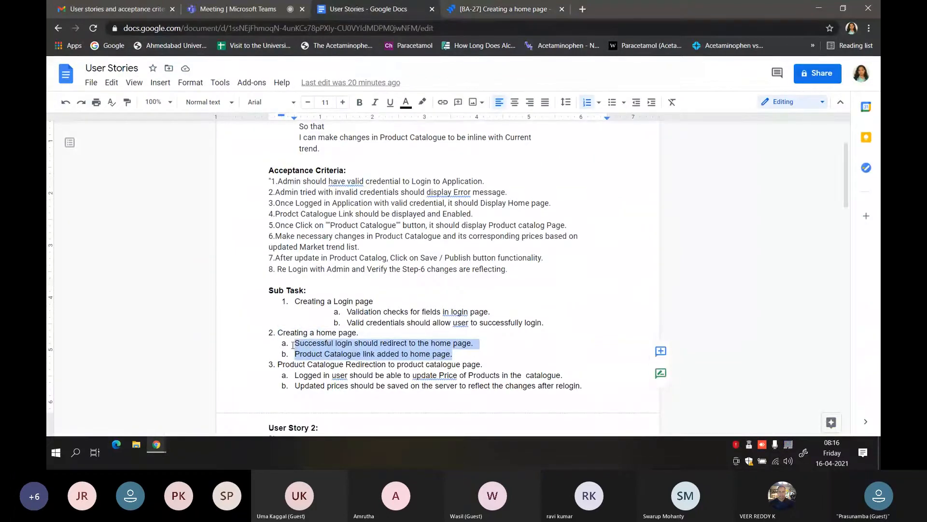
pyautogui.click(487, 11)
pyautogui.click(255, 209)
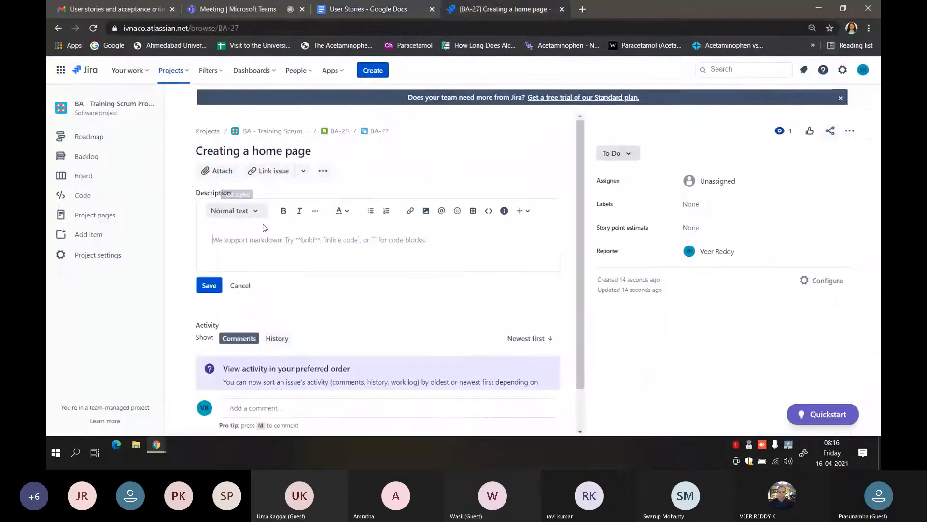
pyautogui.hotkey('ctrl', 'v')
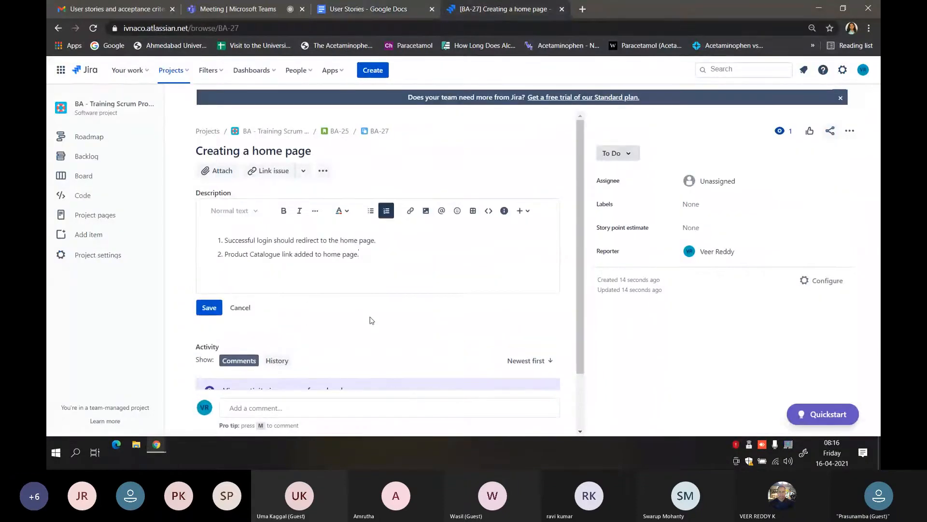
pyautogui.click(209, 307)
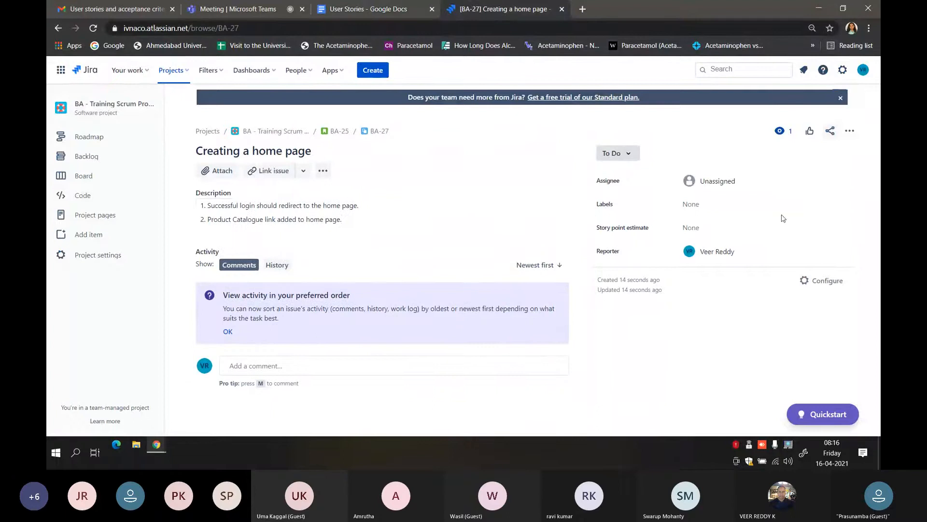
# Step: Copy the third sub-task's title, "Product Catalogue Redirection to product catalogue page.", from the Google Doc
pyautogui.click(393, 15)
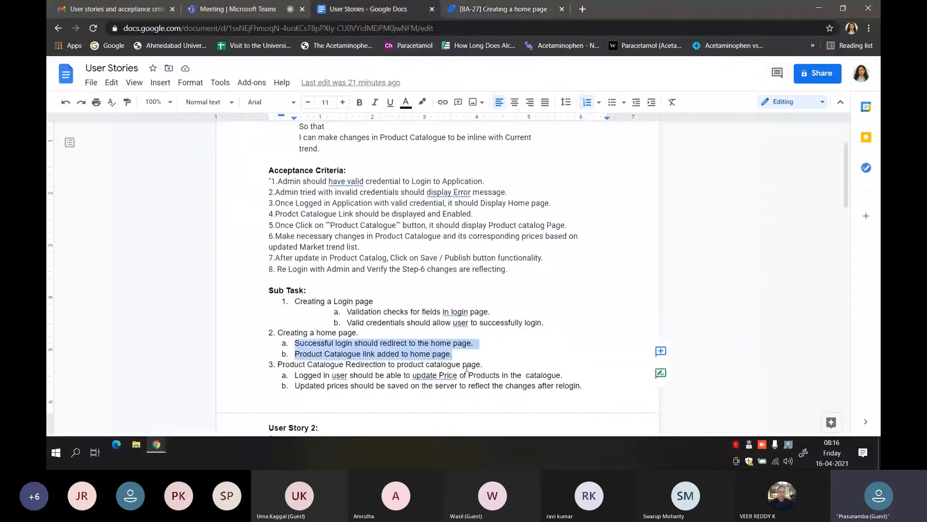
pyautogui.moveTo(481, 364); pyautogui.dragTo(278, 364)
pyautogui.hotkey('ctrl', 'c')
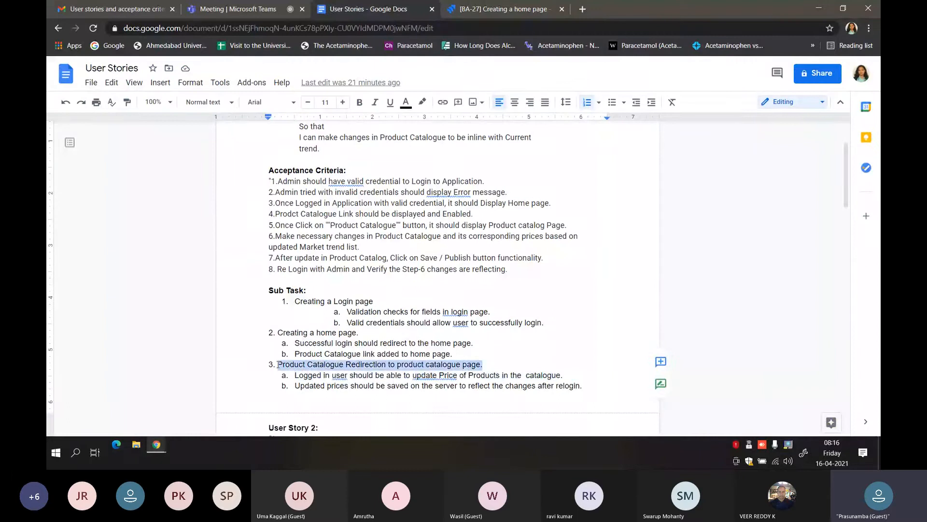
# Step: Reopen the story BA-25 in Jira and add the child issue "Product Catalogue Redirection to product catalogue page." from the copied title
pyautogui.click(516, 10)
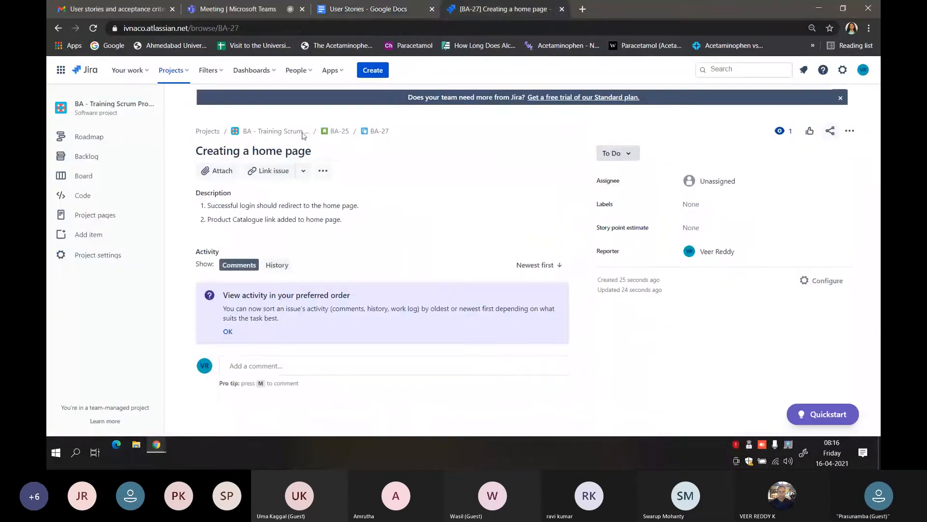
pyautogui.click(334, 131)
pyautogui.scroll(-4, 290, 378)
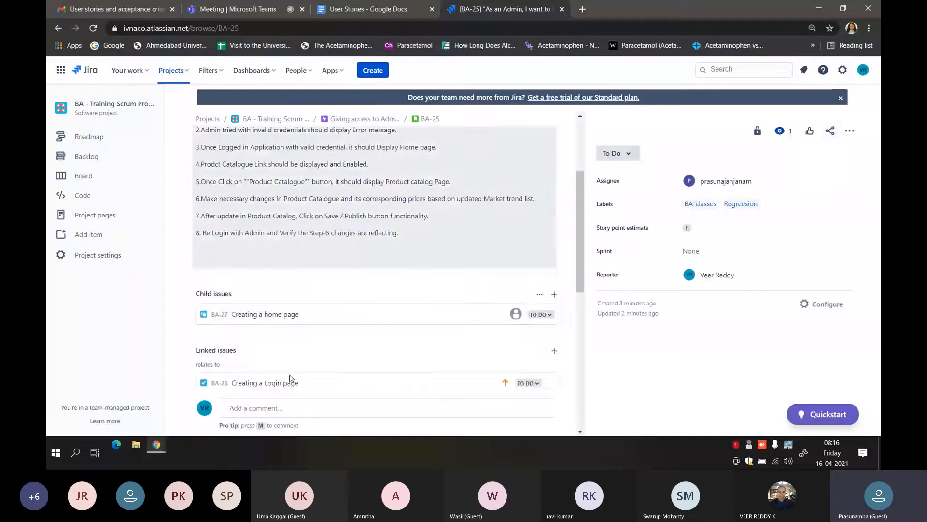
pyautogui.scroll(-1, 290, 379)
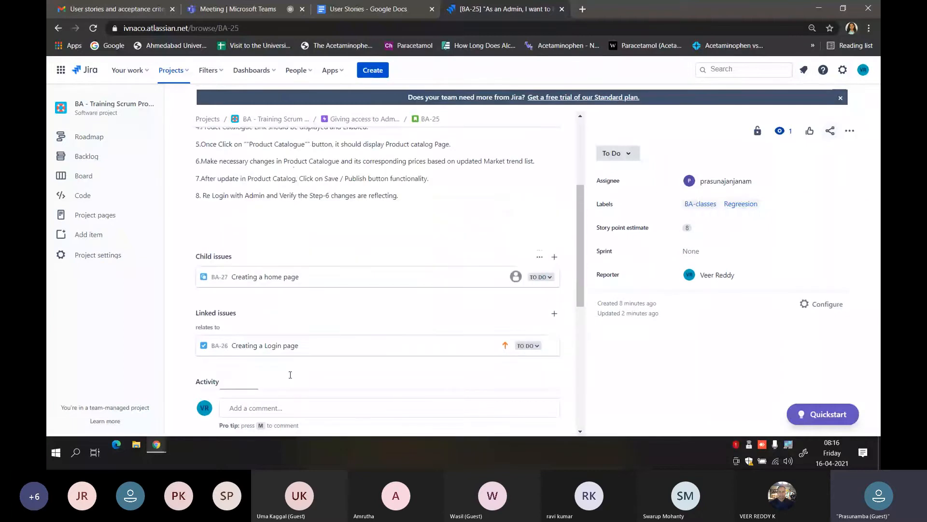
pyautogui.scroll(4, 289, 373)
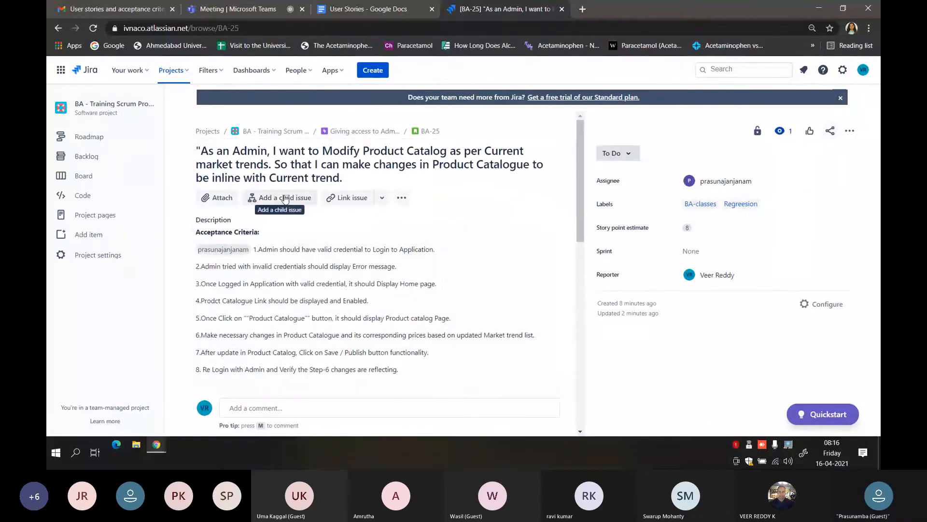
pyautogui.click(285, 198)
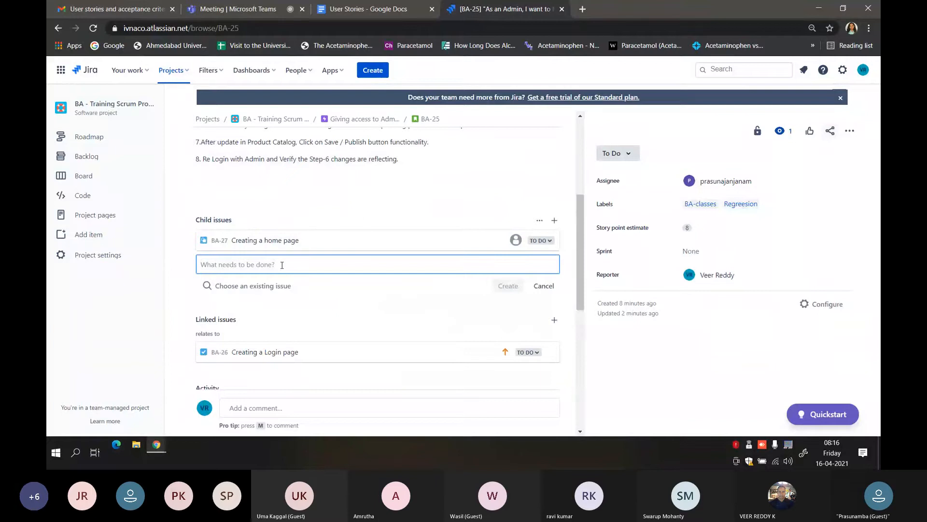
pyautogui.hotkey('ctrl', 'v')
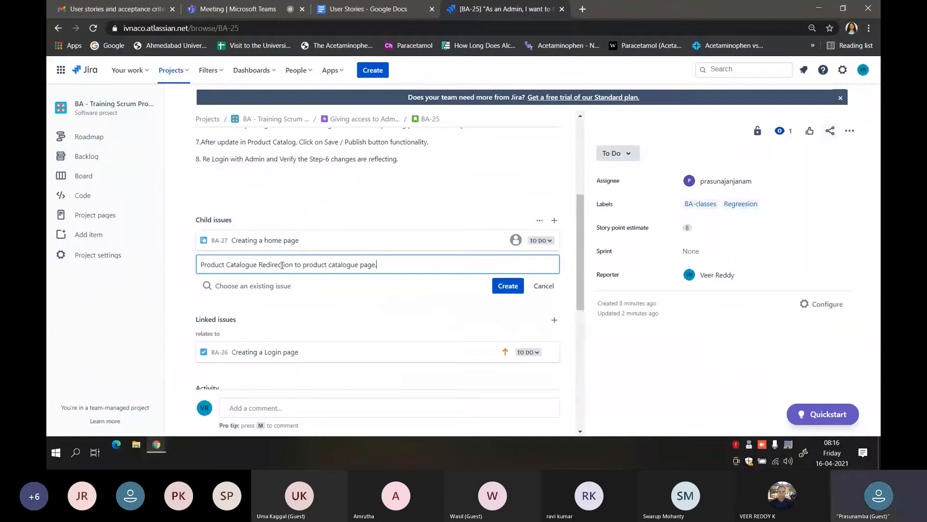
pyautogui.click(508, 286)
# Step: Copy points a and b of the Google Doc's third sub-task into the description of the new child issue BA-28 and save it
pyautogui.click(392, 12)
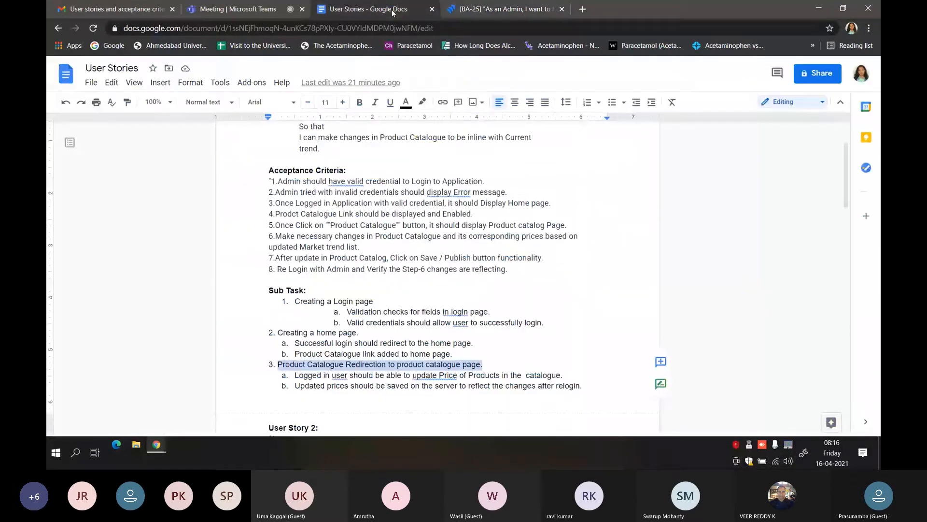
pyautogui.moveTo(577, 388); pyautogui.dragTo(291, 377)
pyautogui.hotkey('ctrl', 'c')
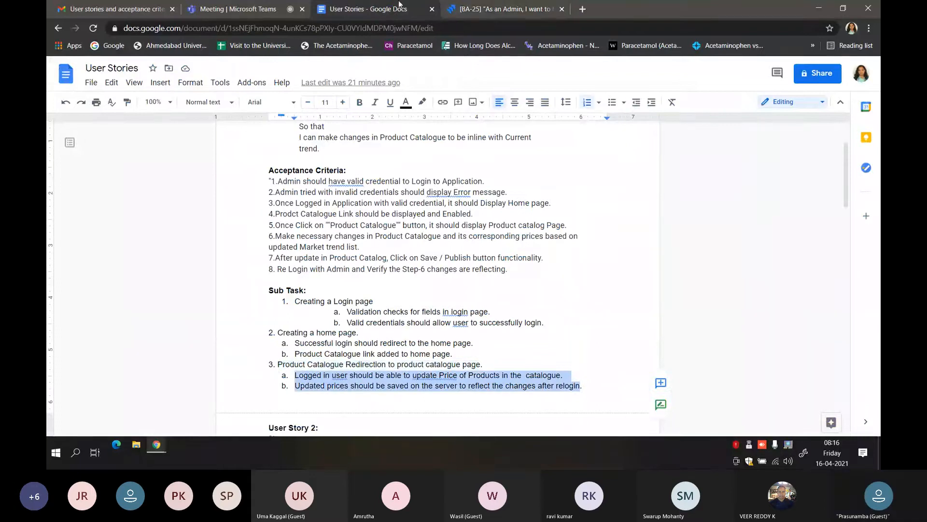
pyautogui.click(456, 9)
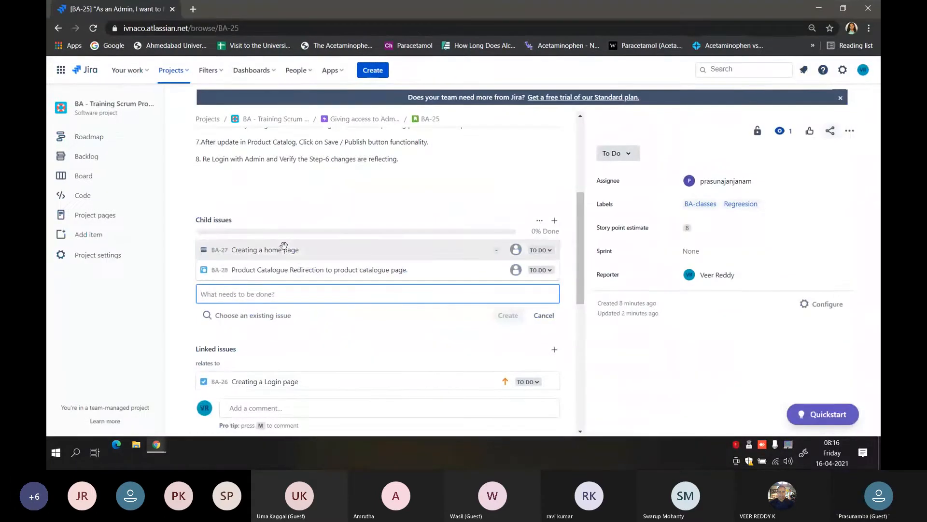
pyautogui.click(279, 272)
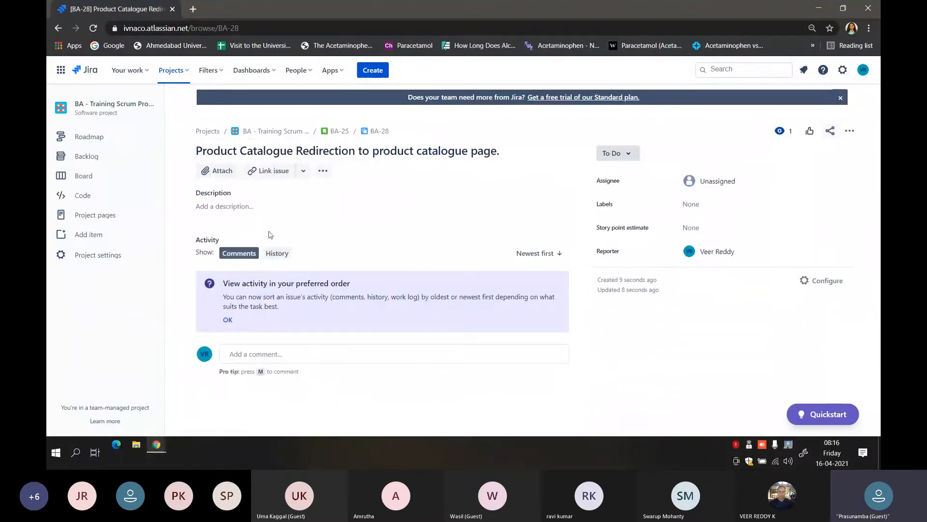
pyautogui.click(265, 206)
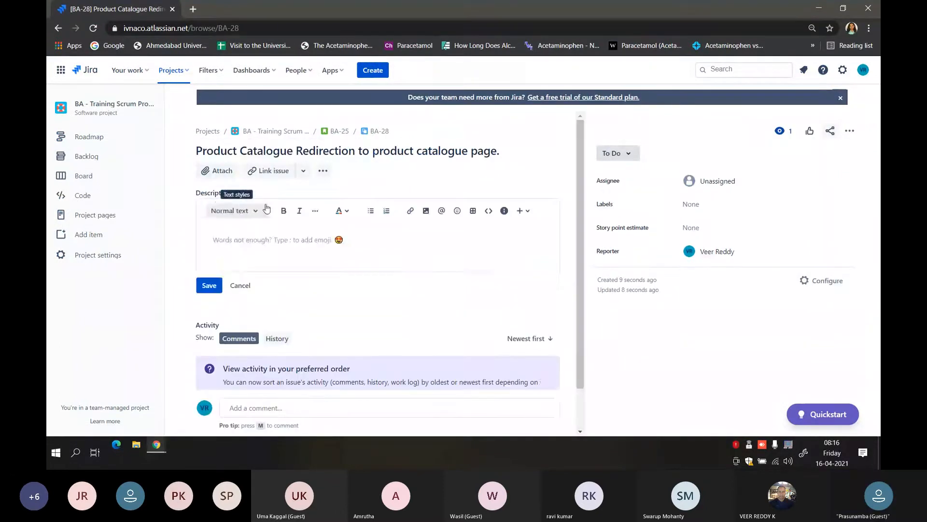
pyautogui.hotkey('ctrl', 'v')
pyautogui.click(209, 309)
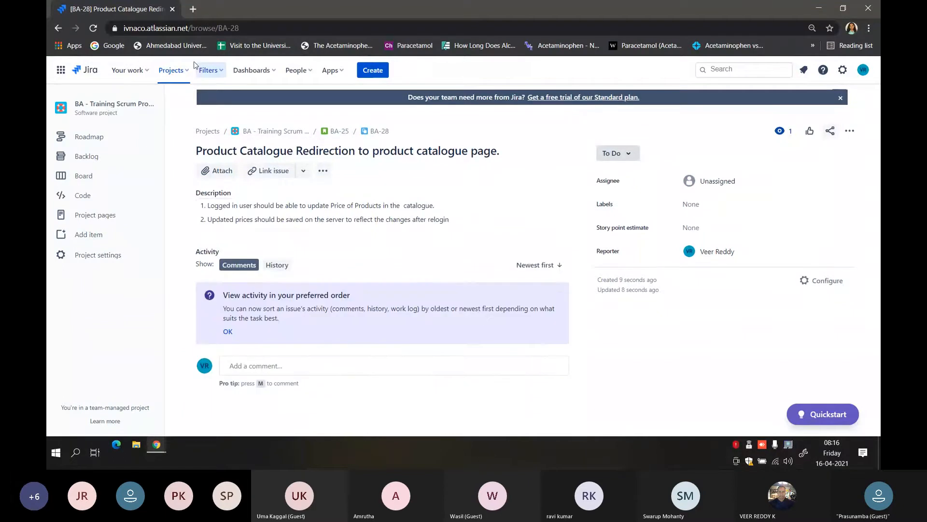
# Step: Close the child issue's window, reopen Jira's BA board in a new browser tab, and show the project's backlog issues
pyautogui.click(172, 9)
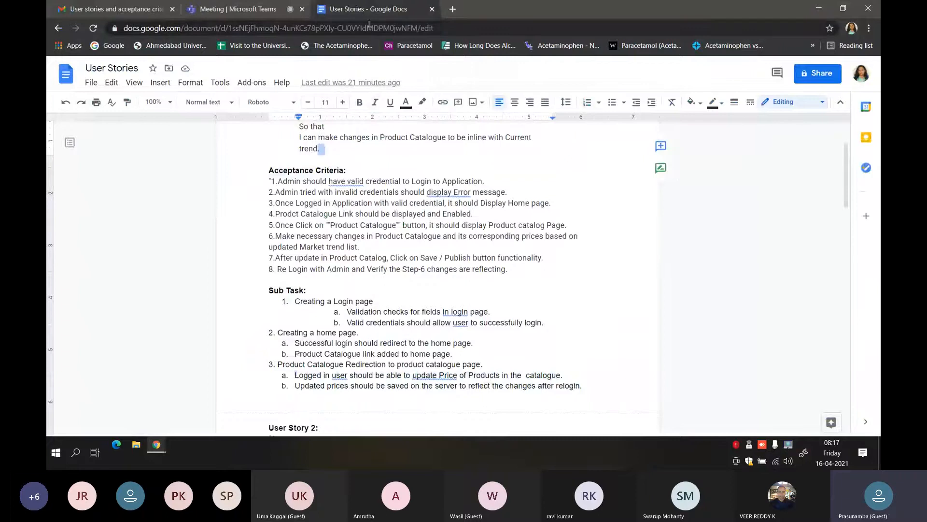
pyautogui.click(452, 9)
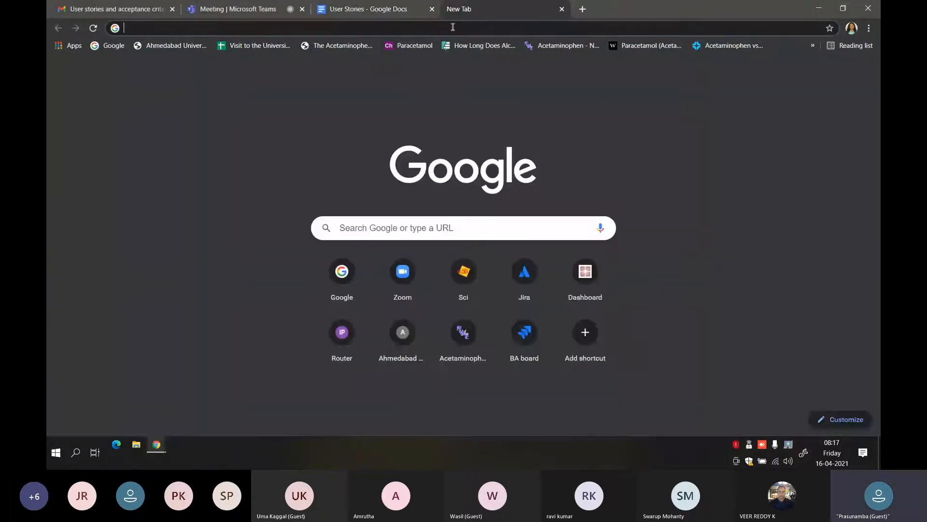
pyautogui.click(452, 27)
pyautogui.write('ivn')
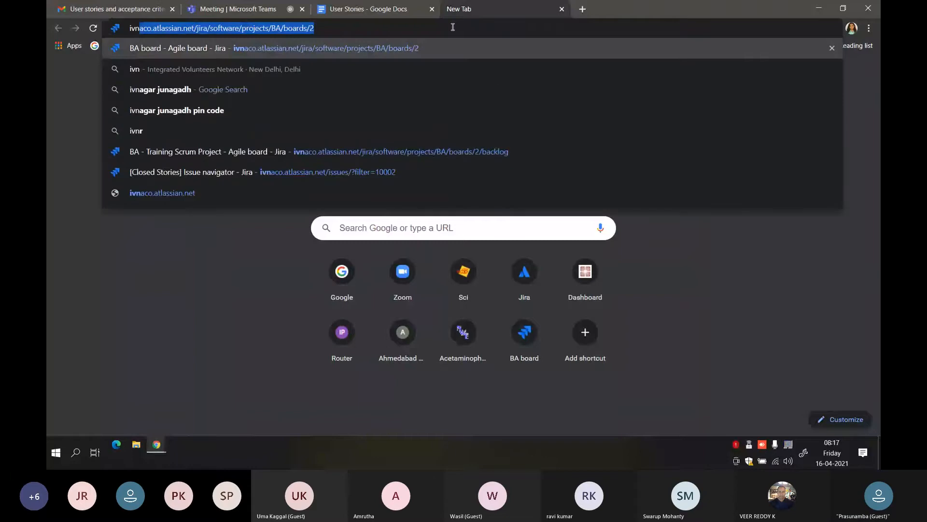
pyautogui.press('Return')
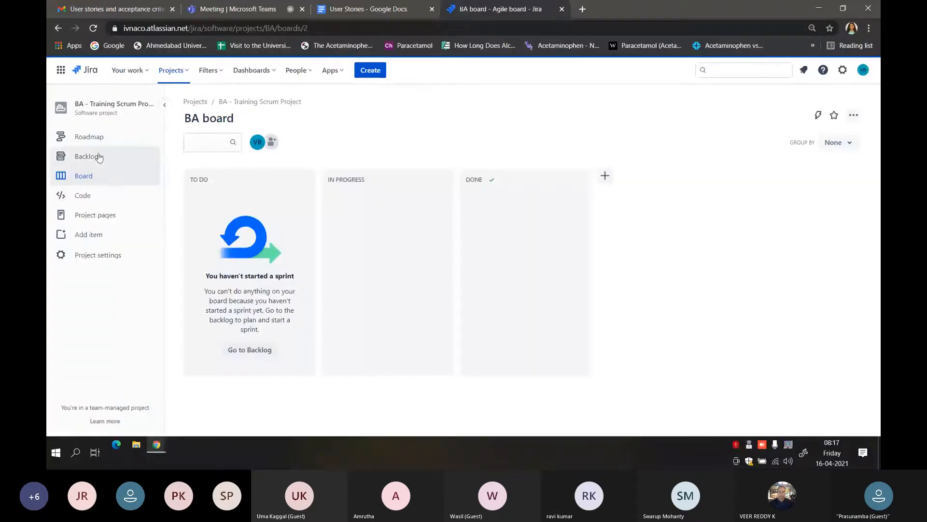
pyautogui.click(106, 158)
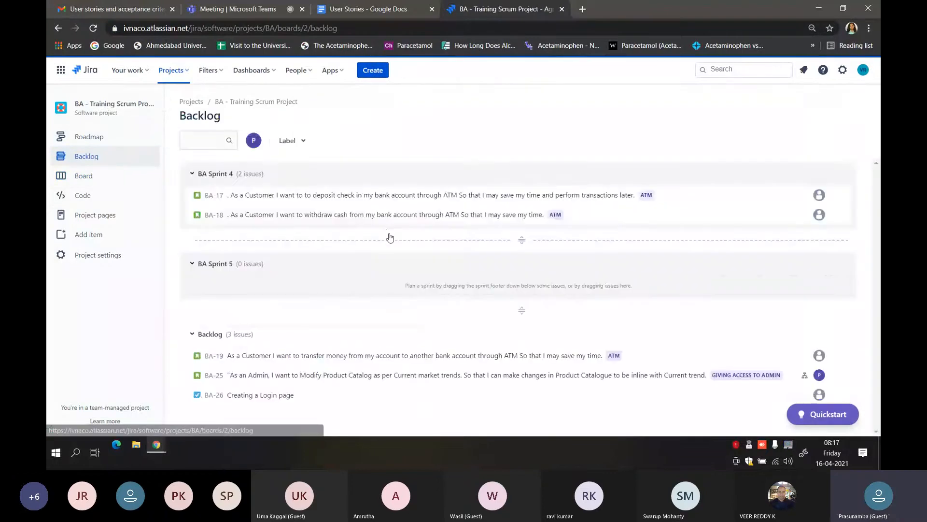
pyautogui.scroll(-2, 389, 235)
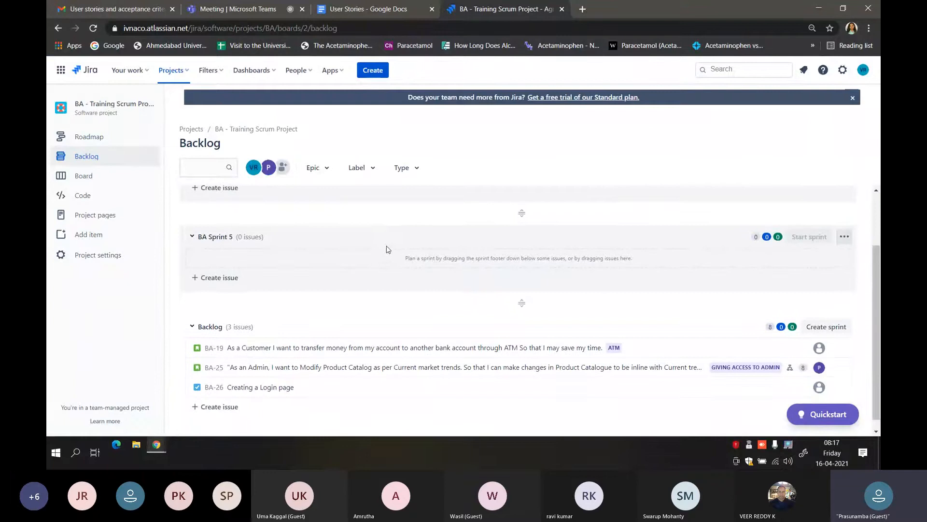
# Step: Select the story BA-25 in the backlog and open its parent epic "Giving access to Admin" on a separate page
pyautogui.click(725, 367)
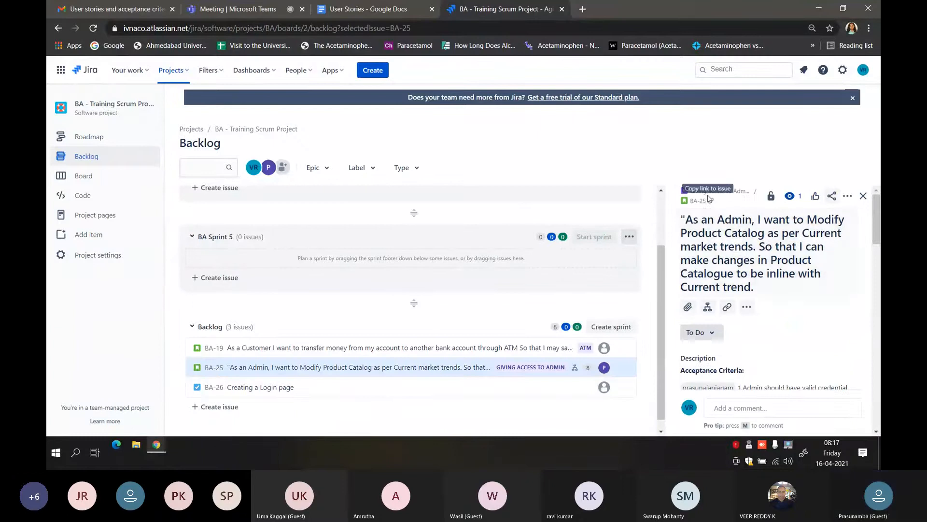
pyautogui.click(715, 191)
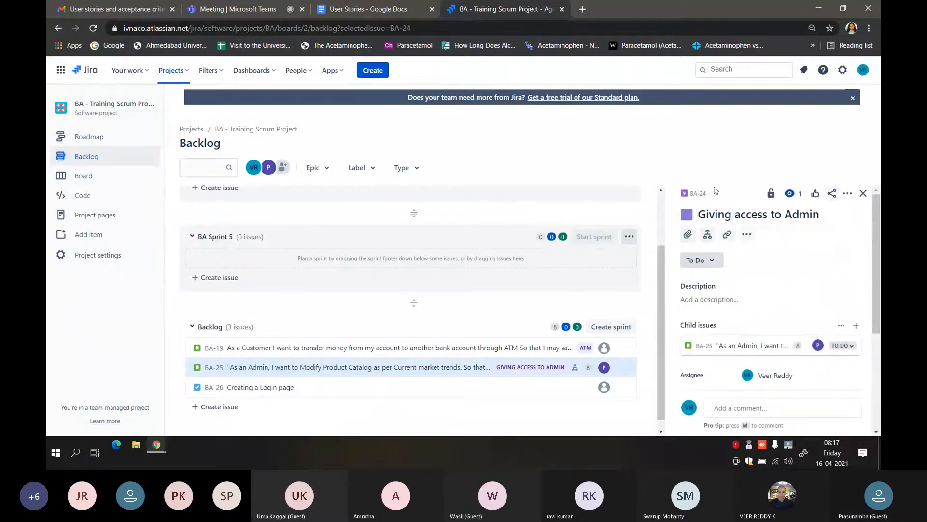
pyautogui.click(697, 193)
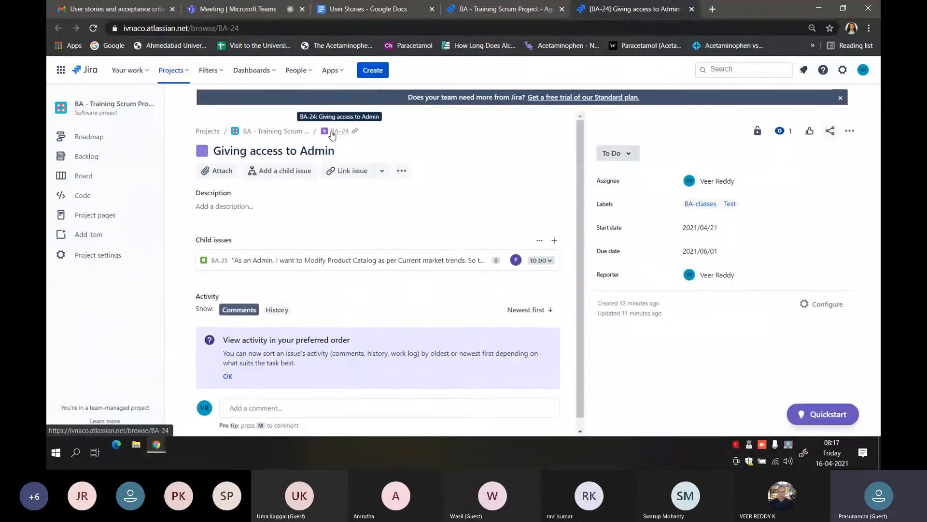
# Step: Open the story BA-25 from the epic and review its acceptance criteria, child issues and linked issues
pyautogui.click(217, 261)
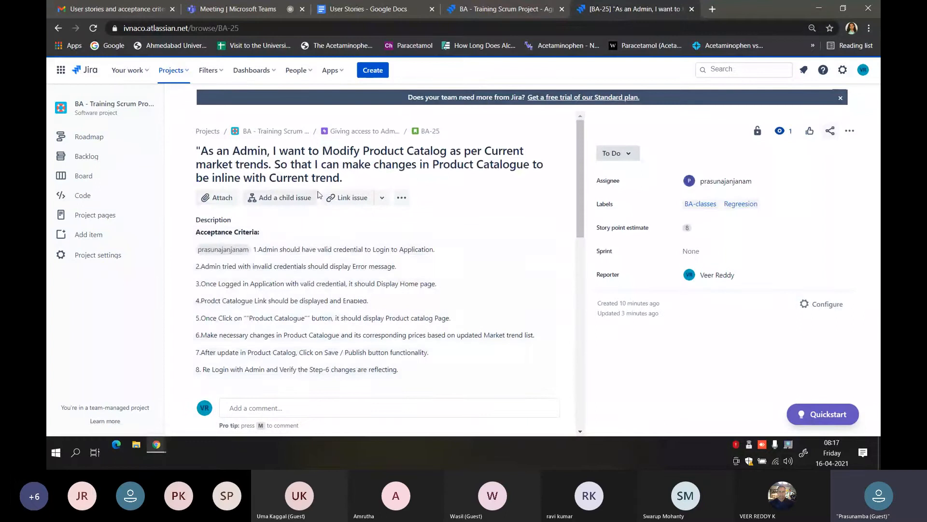
pyautogui.scroll(-2, 335, 250)
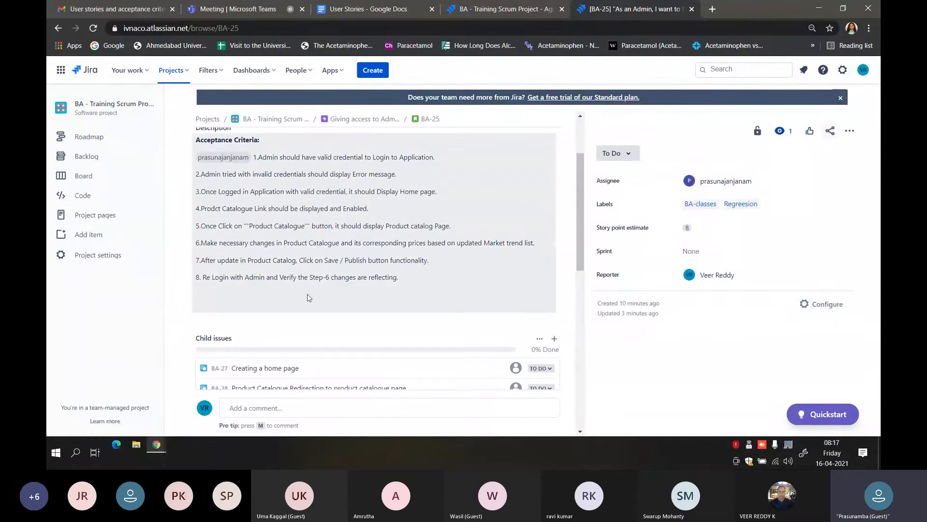
pyautogui.scroll(-2, 309, 291)
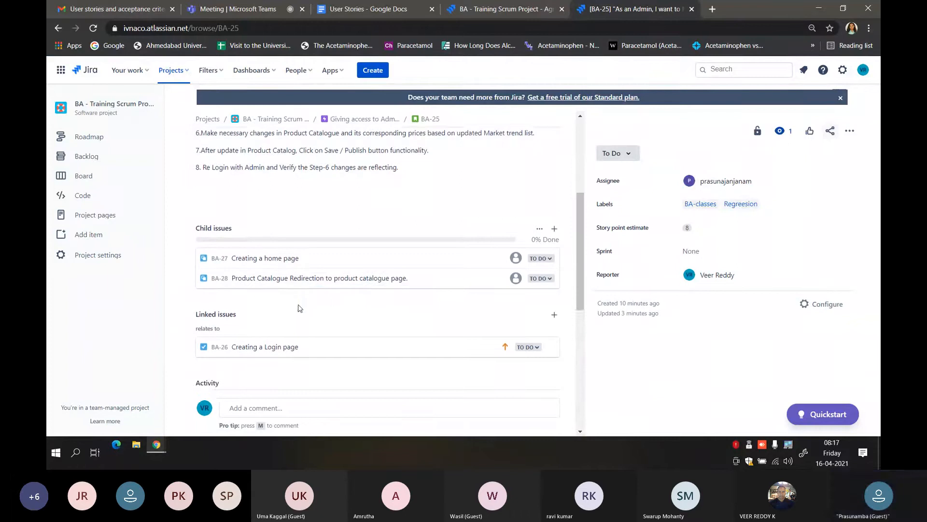
pyautogui.scroll(-1, 297, 314)
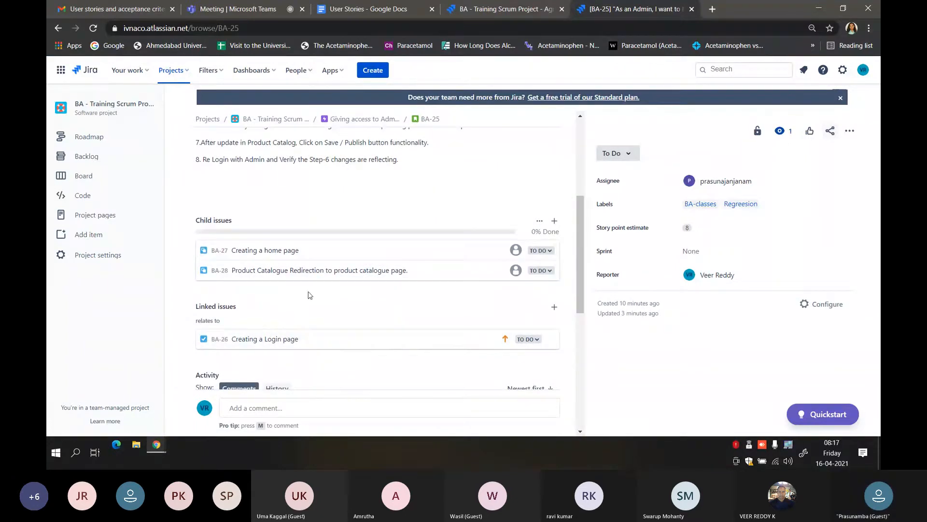
pyautogui.scroll(5, 309, 294)
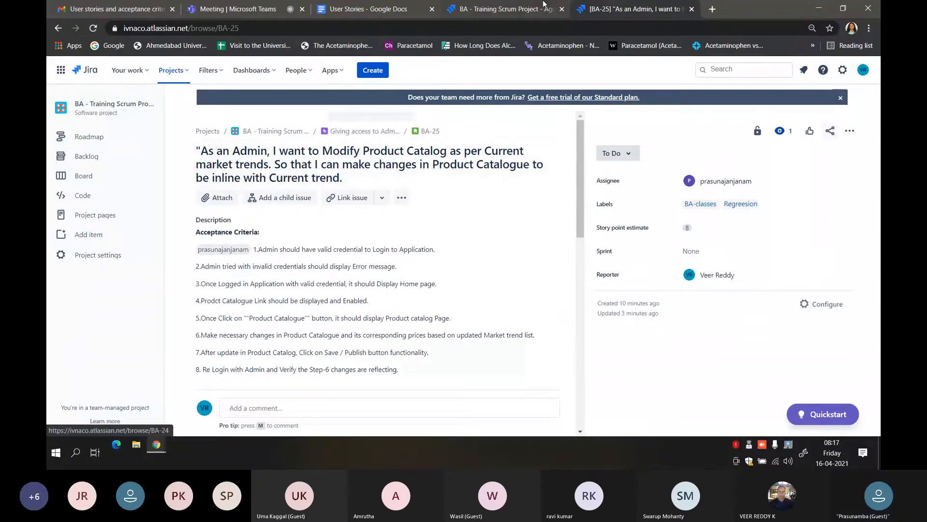
# Step: Return to the backlog, filter its issues by the epic "Giving access to Admin", and show the epic filter options again
pyautogui.click(536, 9)
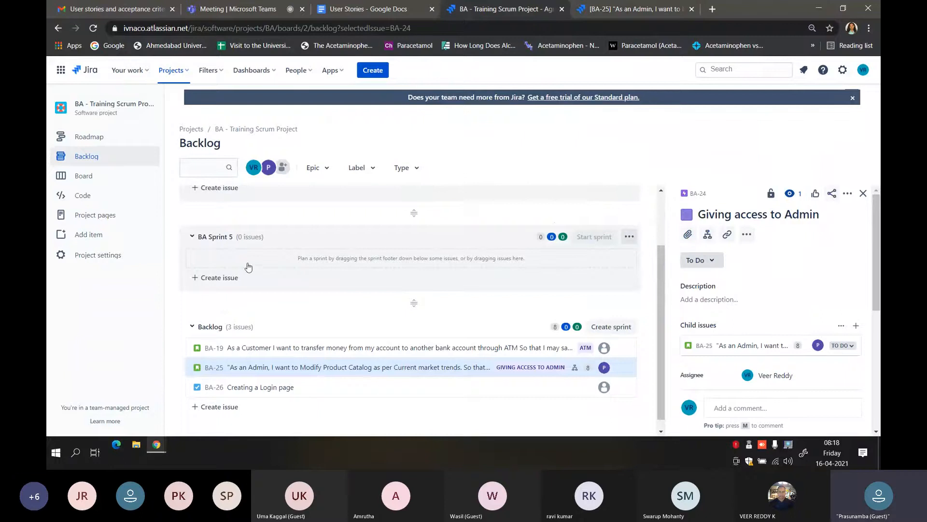
pyautogui.click(86, 158)
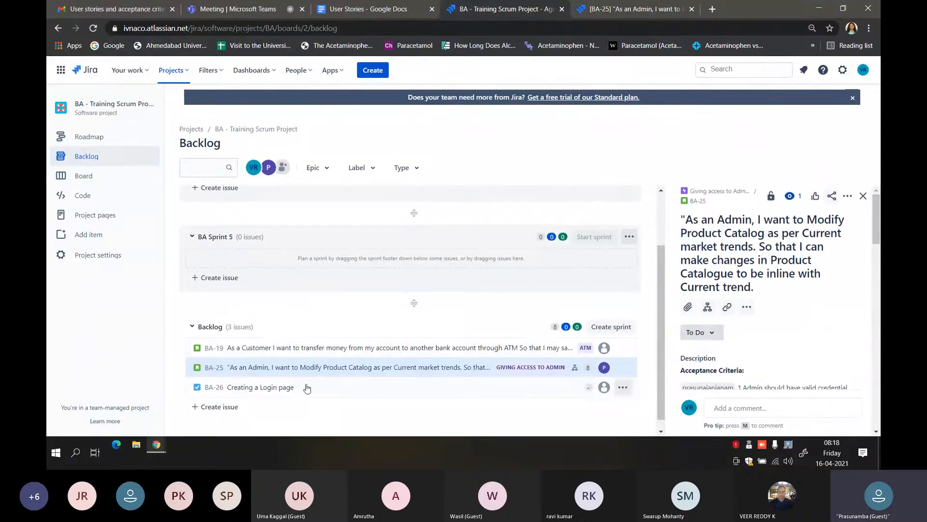
pyautogui.scroll(-1, 303, 395)
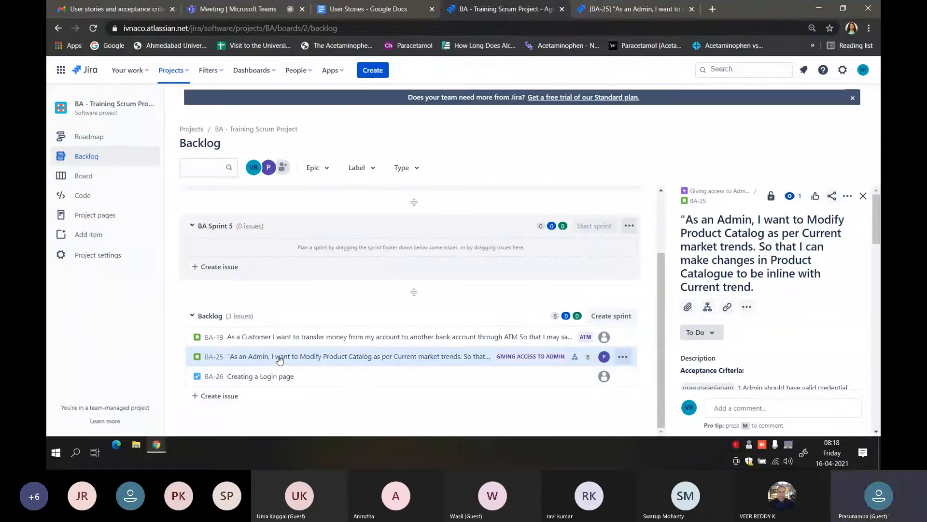
pyautogui.click(319, 168)
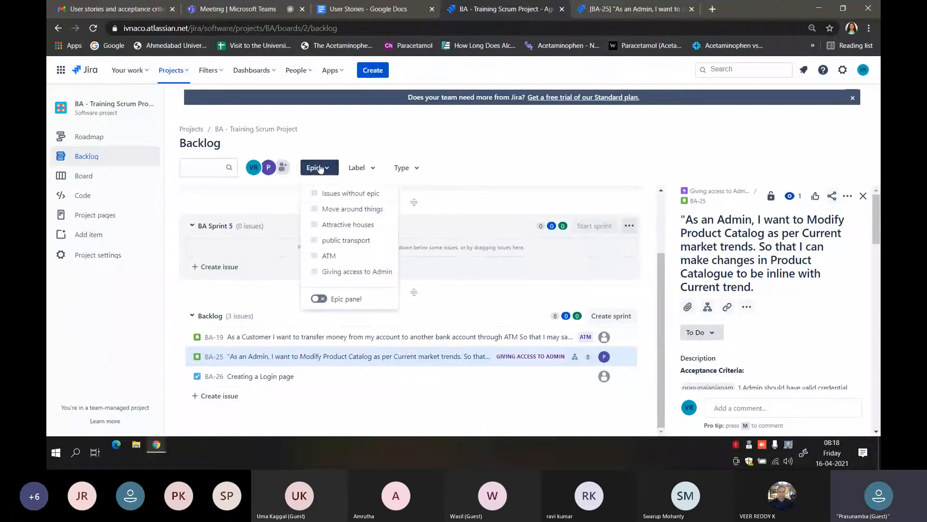
pyautogui.click(314, 271)
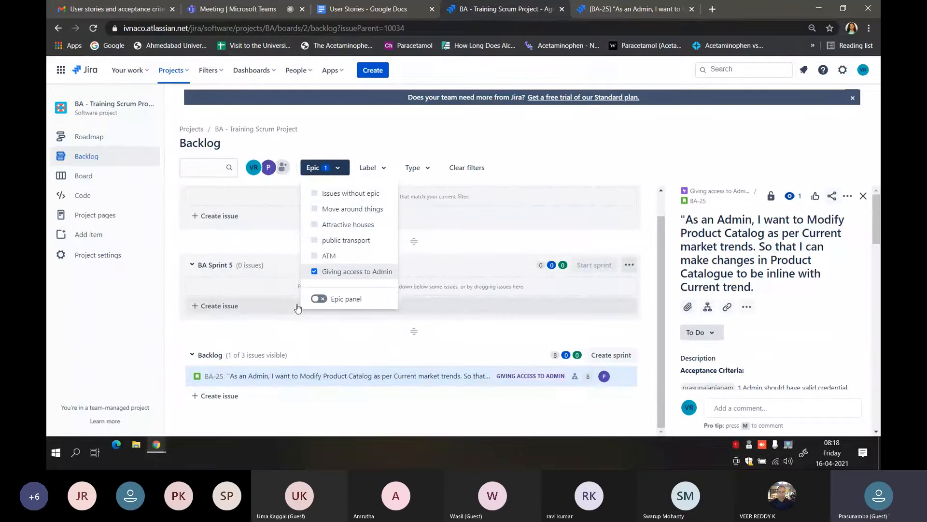
pyautogui.click(375, 346)
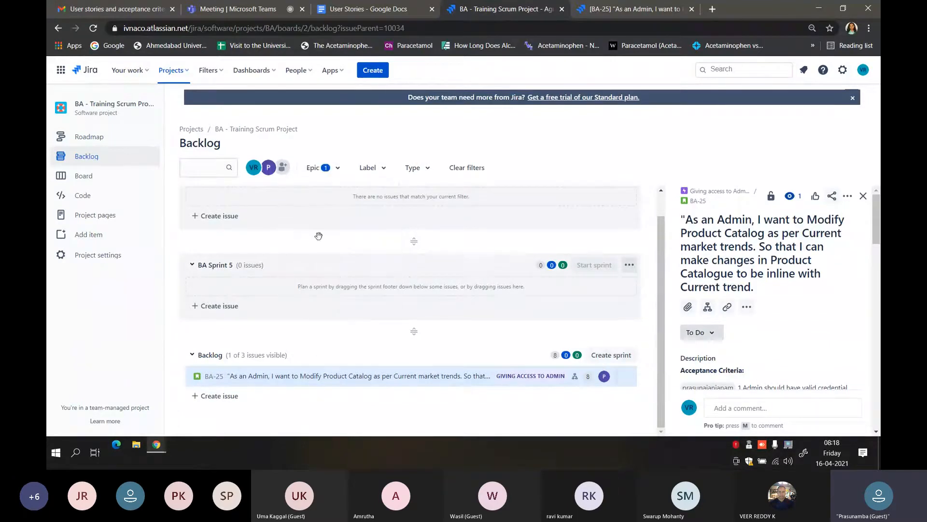
pyautogui.click(337, 167)
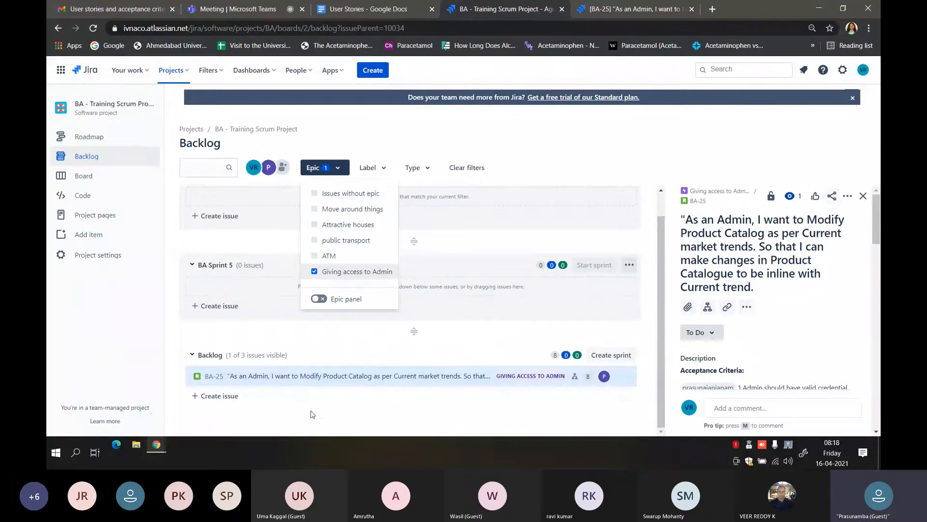
# Step: Create a new sprint from the backlog section and delete the empty sprint BA Sprint 5, leaving the backlog without the issue details
pyautogui.click(316, 423)
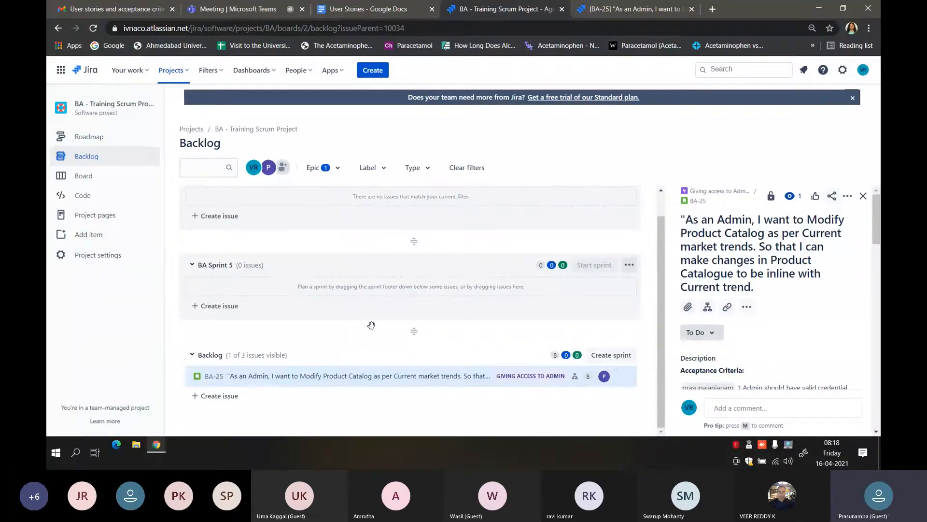
pyautogui.click(610, 355)
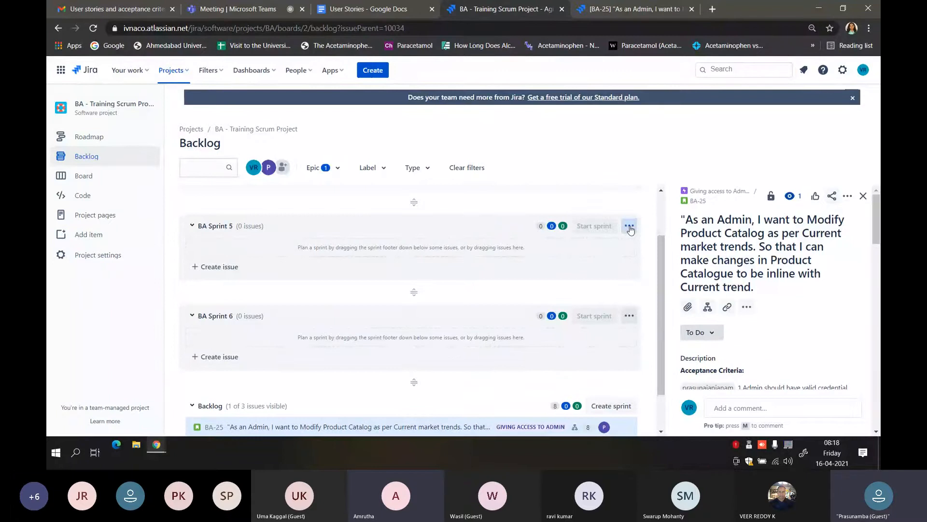
pyautogui.click(629, 226)
pyautogui.click(605, 295)
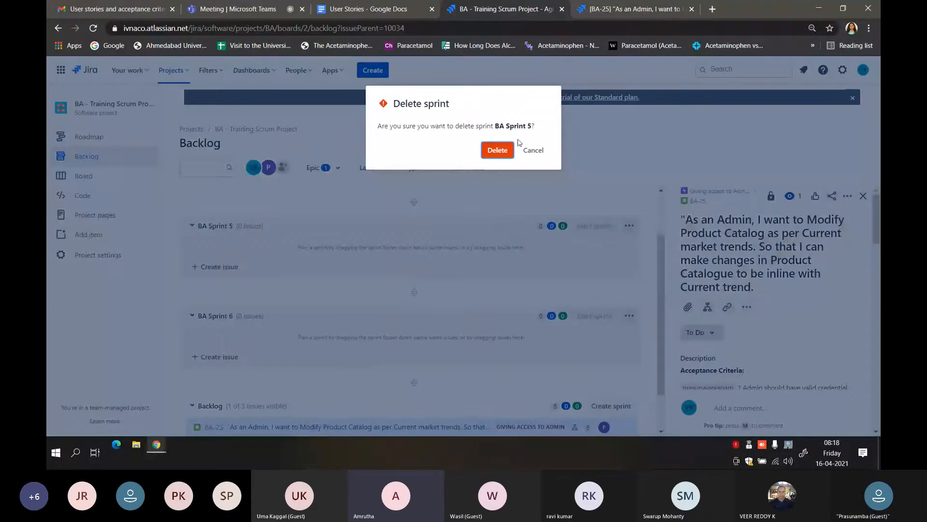
pyautogui.click(505, 151)
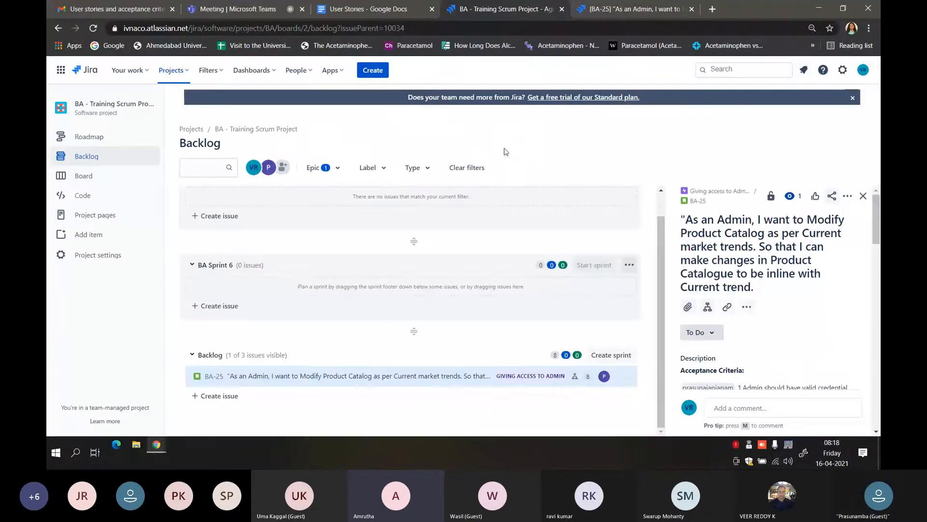
pyautogui.click(863, 196)
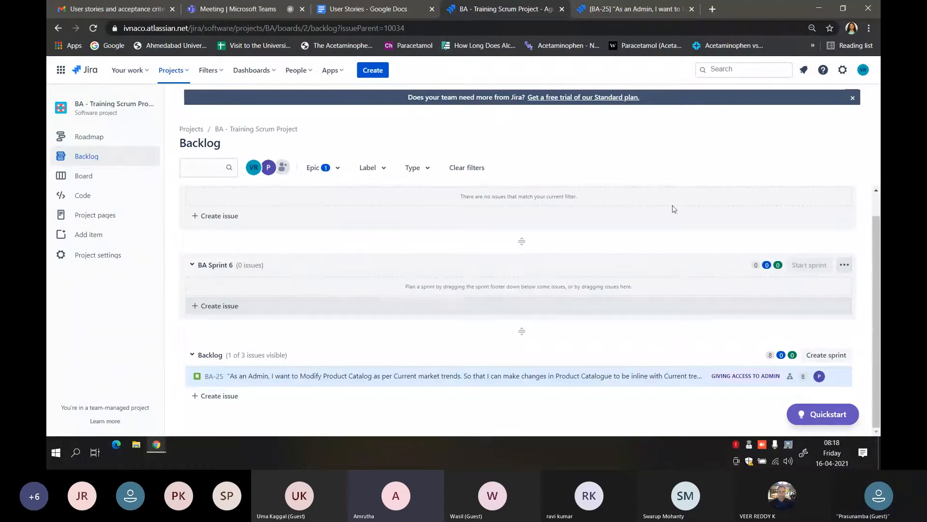
# Step: Review the story BA-25 on its own page, comparing its acceptance criteria with its child issues and linked issues
pyautogui.click(644, 11)
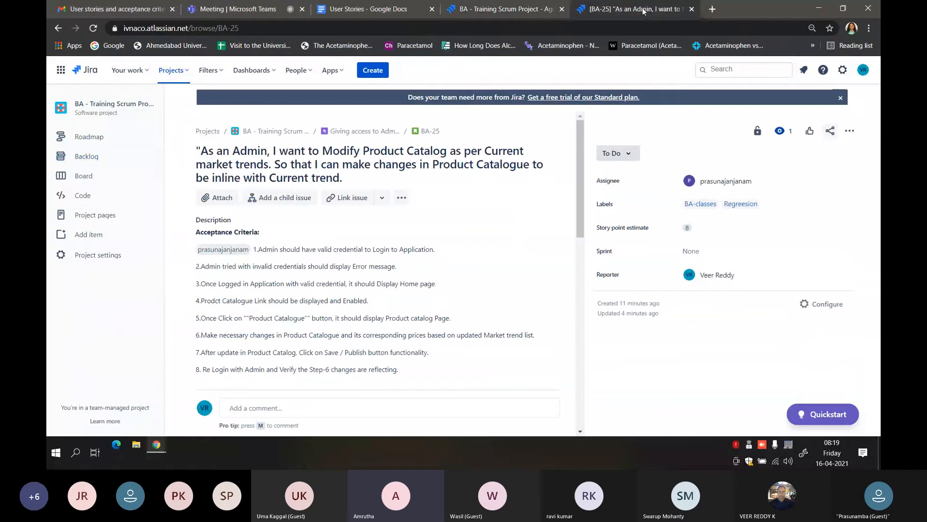
pyautogui.scroll(-4, 344, 250)
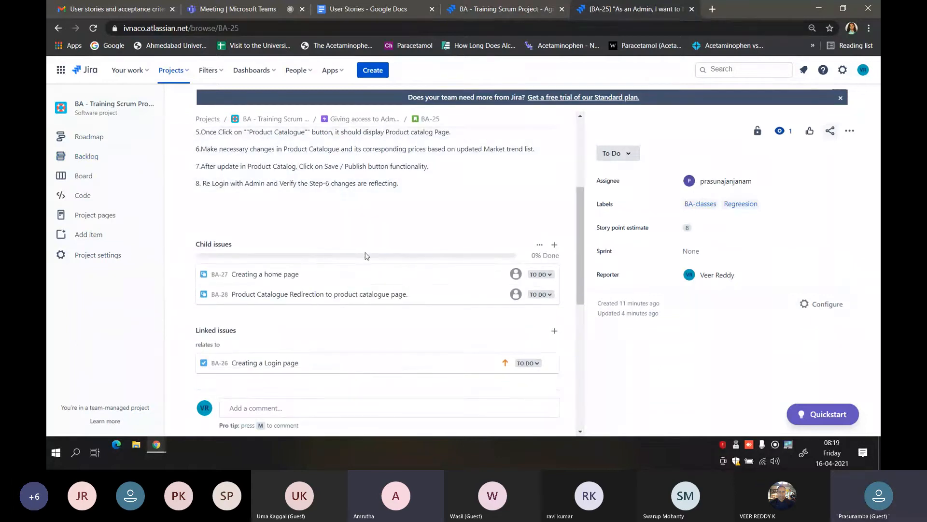
pyautogui.scroll(-1, 366, 255)
pyautogui.moveTo(359, 243)
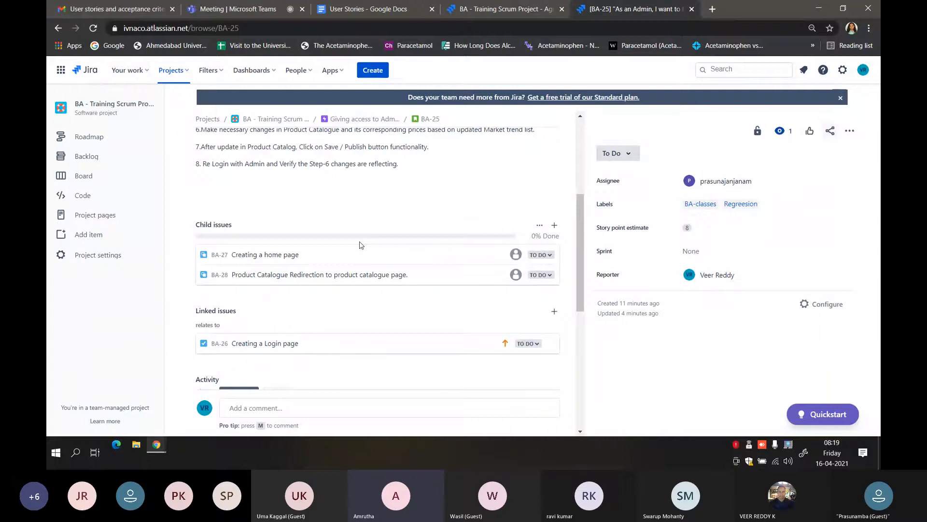
pyautogui.moveTo(326, 239)
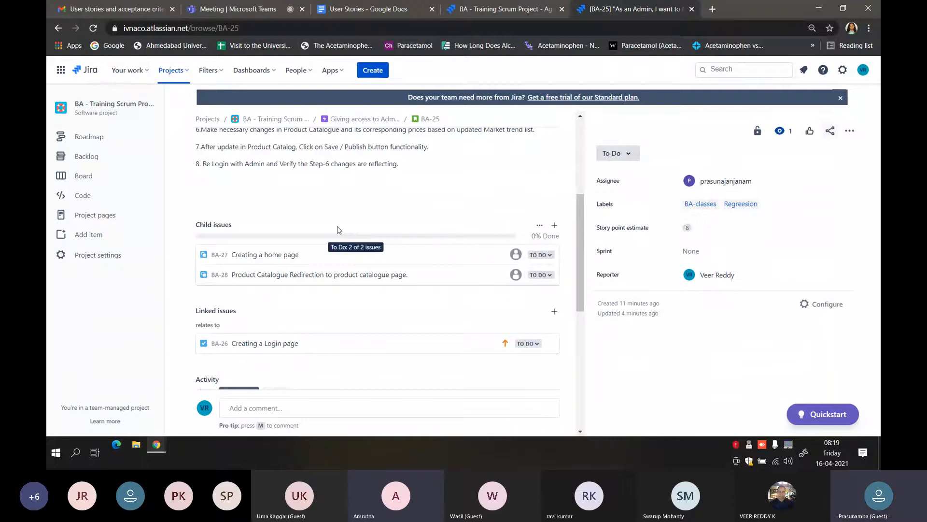
pyautogui.scroll(1, 328, 237)
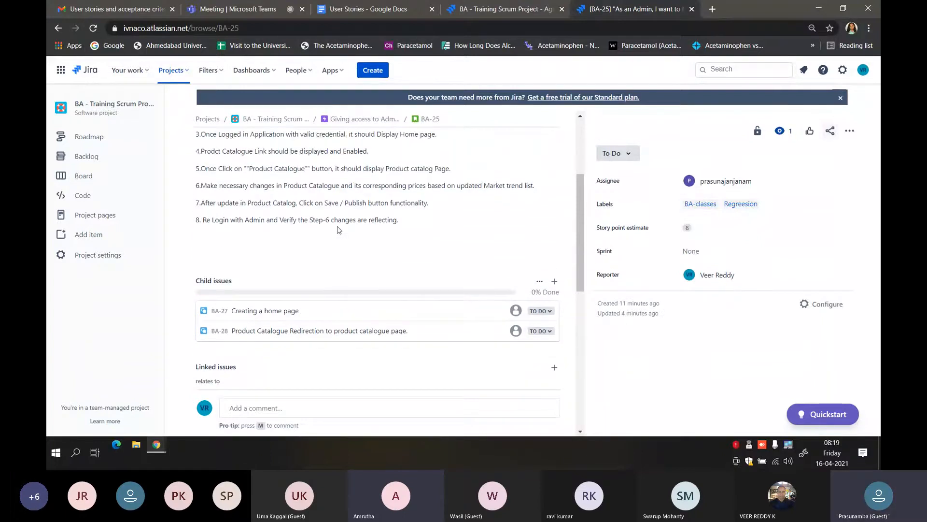
pyautogui.scroll(1, 338, 230)
pyautogui.scroll(1, 338, 230)
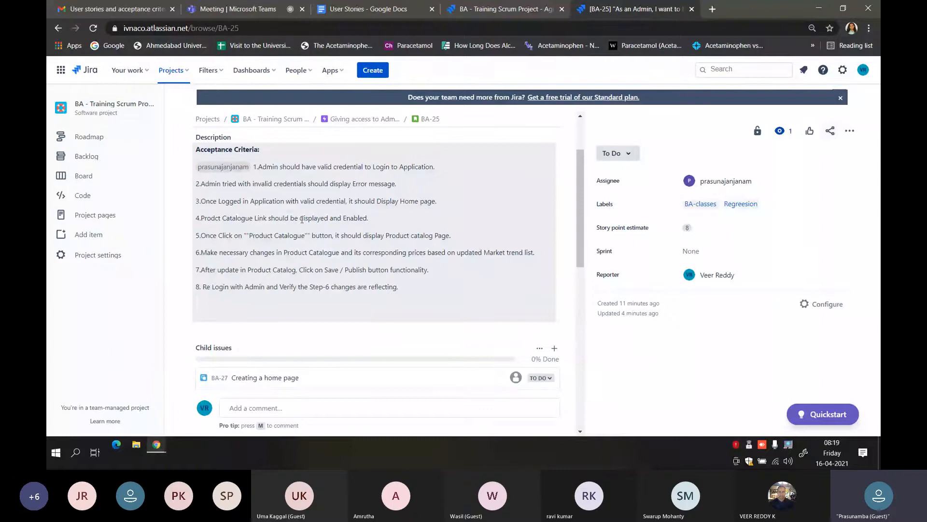
pyautogui.scroll(-2, 332, 260)
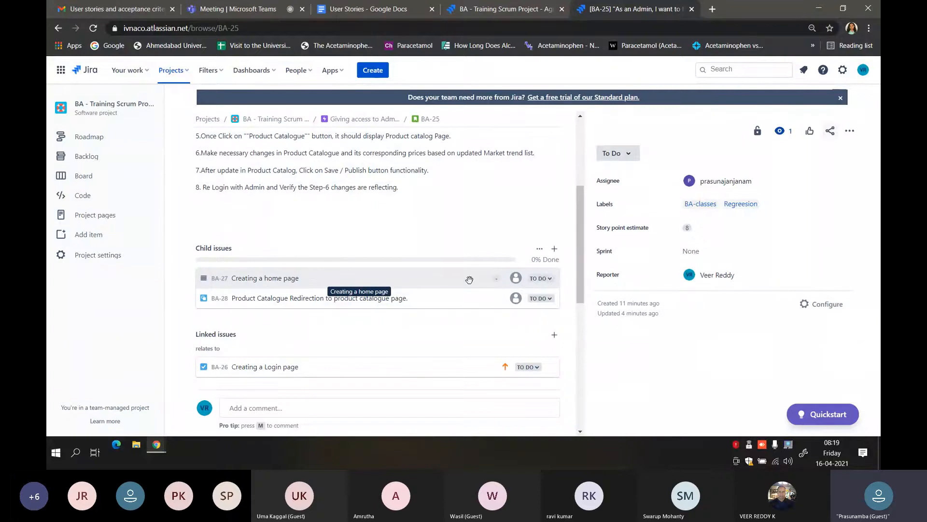
pyautogui.scroll(5, 547, 161)
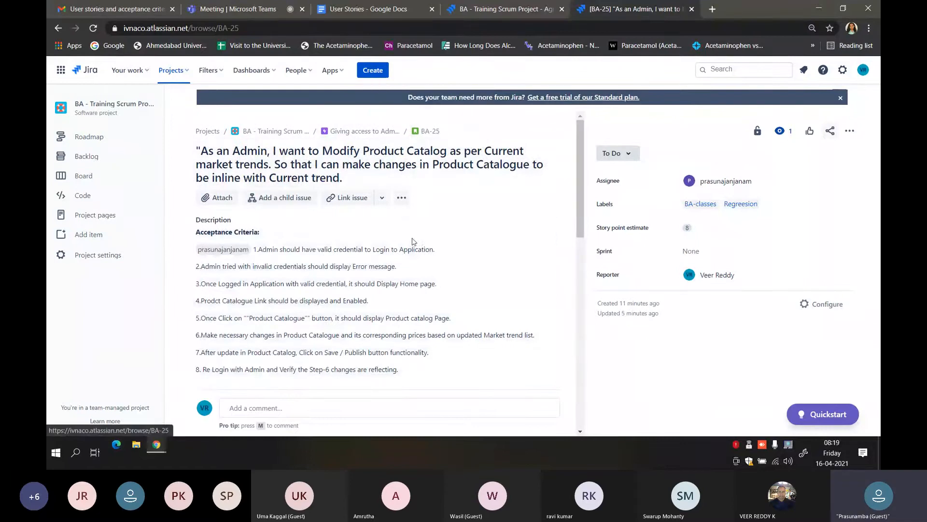
pyautogui.scroll(-1, 408, 242)
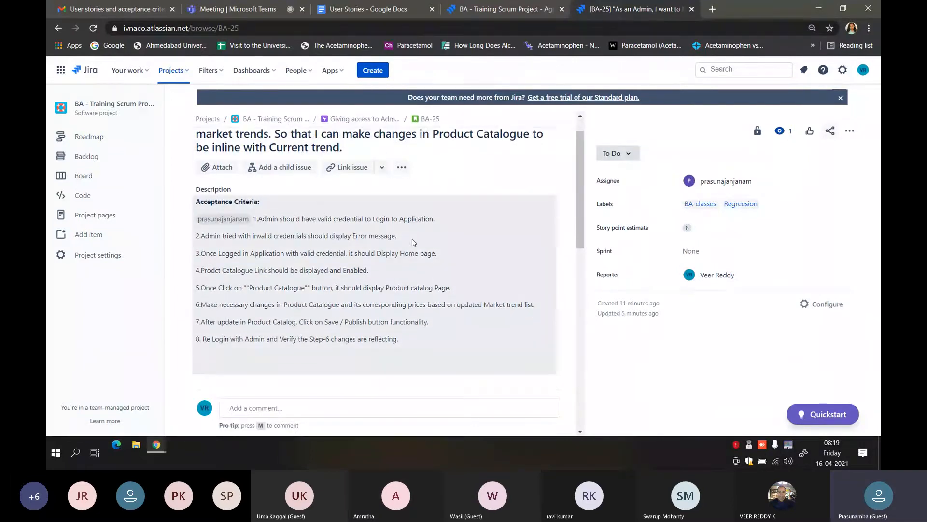
pyautogui.scroll(-3, 413, 242)
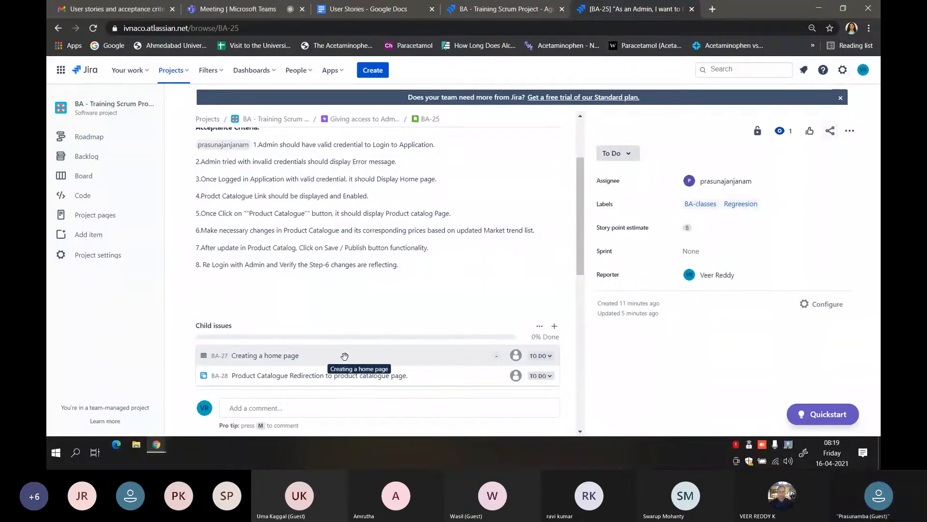
pyautogui.scroll(-2, 345, 356)
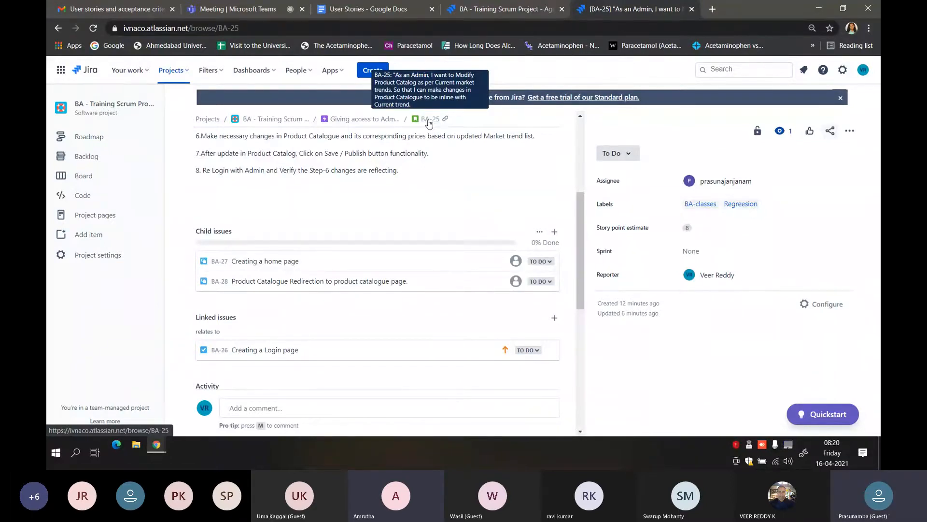
pyautogui.scroll(3, 427, 171)
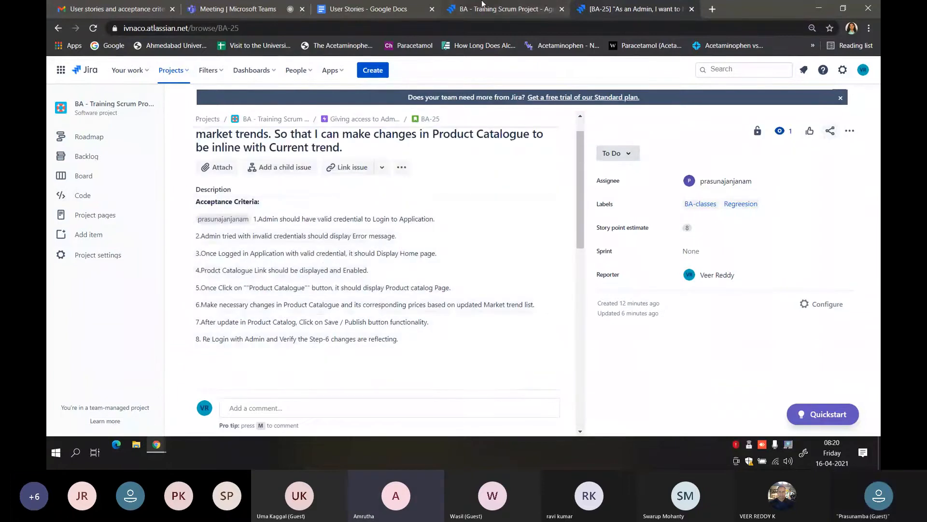
# Step: Return to the project's backlog and remove the epic filter "Giving access to Admin" to show all issues
pyautogui.click(486, 12)
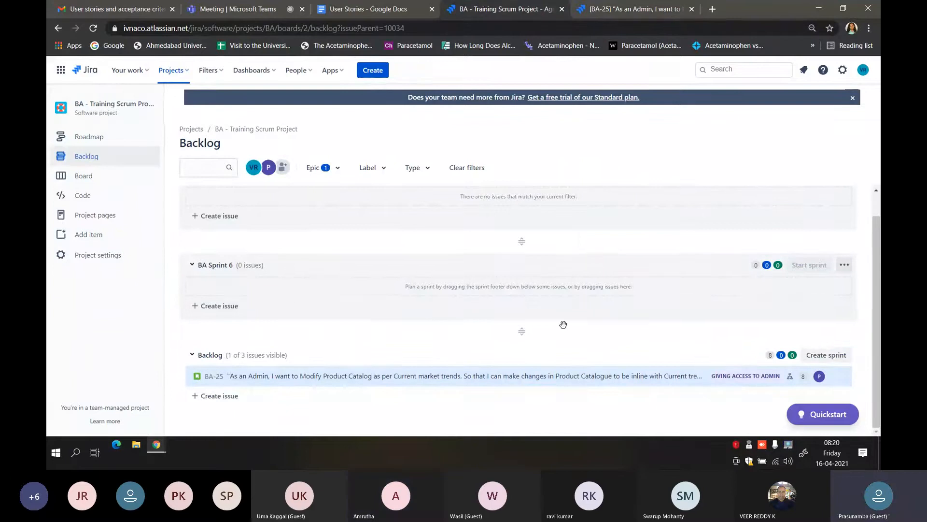
pyautogui.scroll(1, 569, 319)
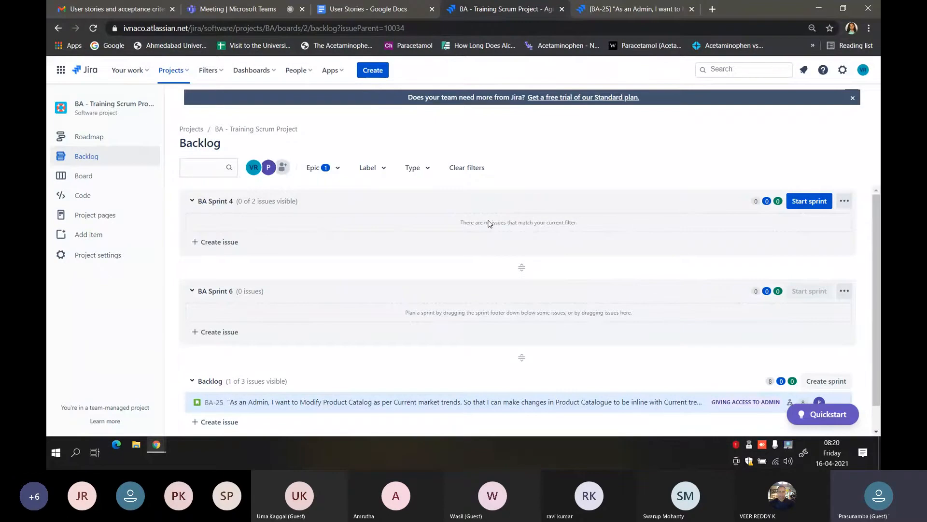
pyautogui.click(336, 168)
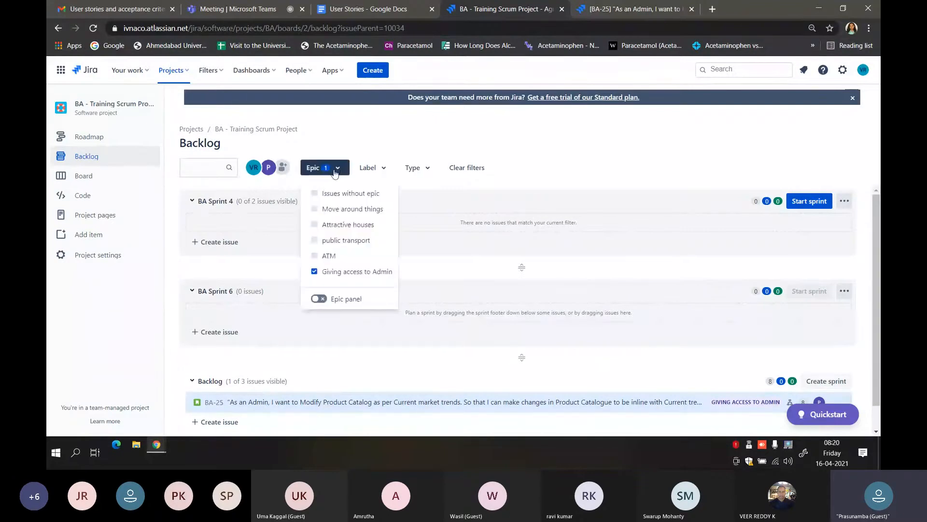
pyautogui.click(338, 272)
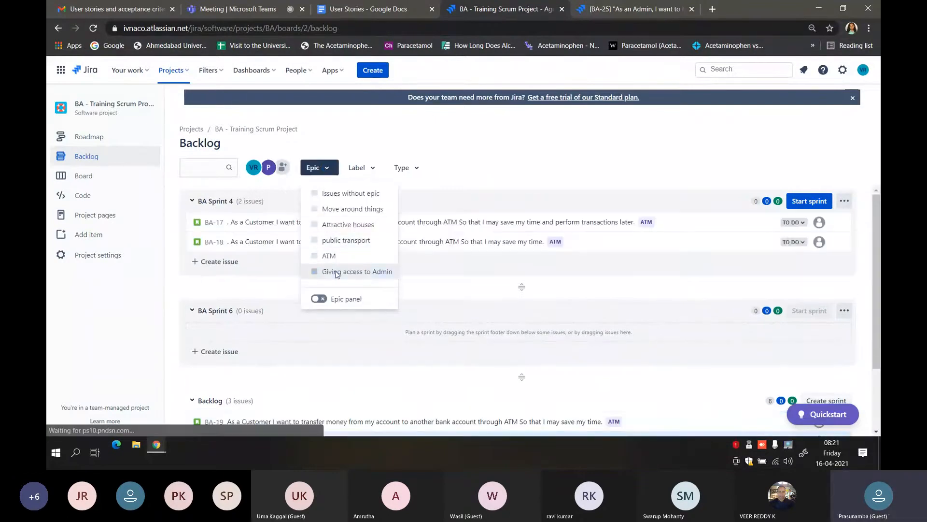
pyautogui.click(557, 168)
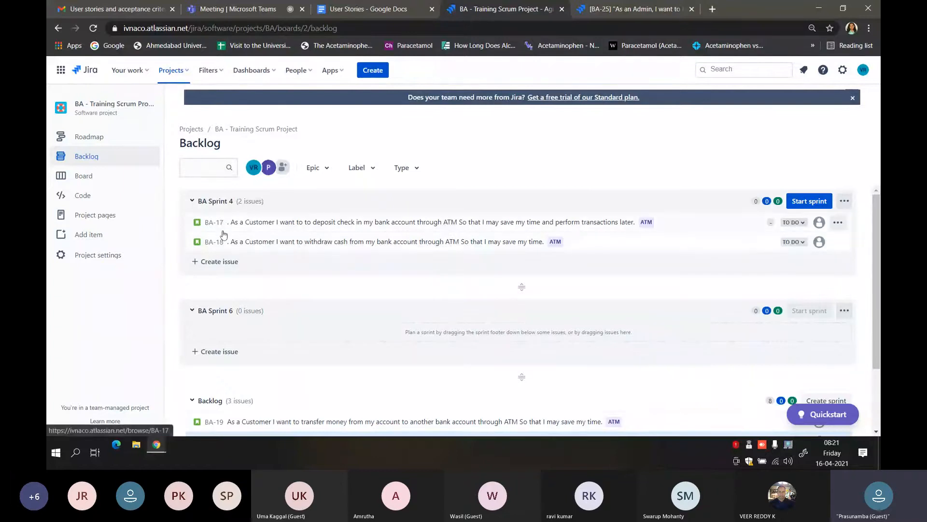
# Step: Move the story BA-25 from the backlog section into BA Sprint 6
pyautogui.scroll(-2, 340, 324)
pyautogui.scroll(-2, 339, 324)
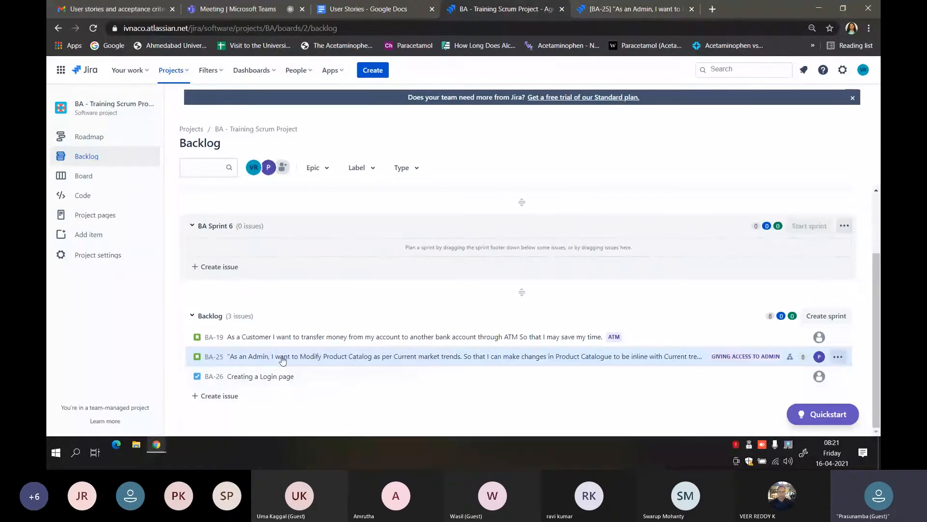
pyautogui.moveTo(283, 360); pyautogui.dragTo(276, 290)
pyautogui.moveTo(267, 361); pyautogui.dragTo(276, 248)
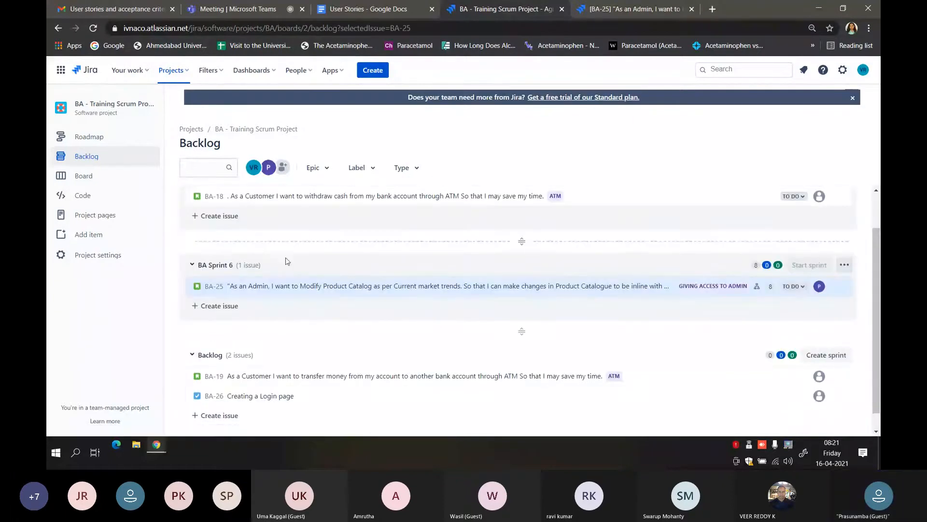
# Step: Move BA-17 and BA-18 from BA Sprint 4 to the end of the backlog section, and put BA-25 into BA Sprint 4
pyautogui.scroll(1, 287, 262)
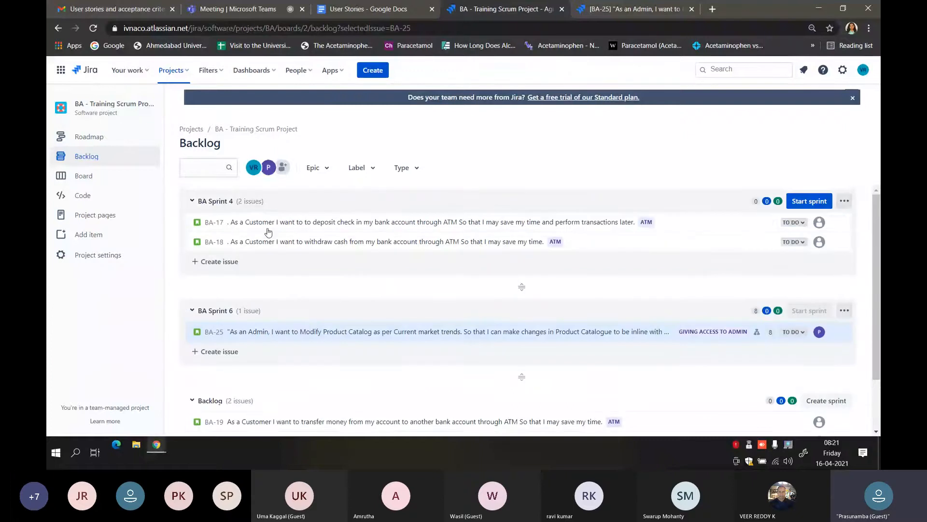
pyautogui.moveTo(275, 225); pyautogui.dragTo(280, 391)
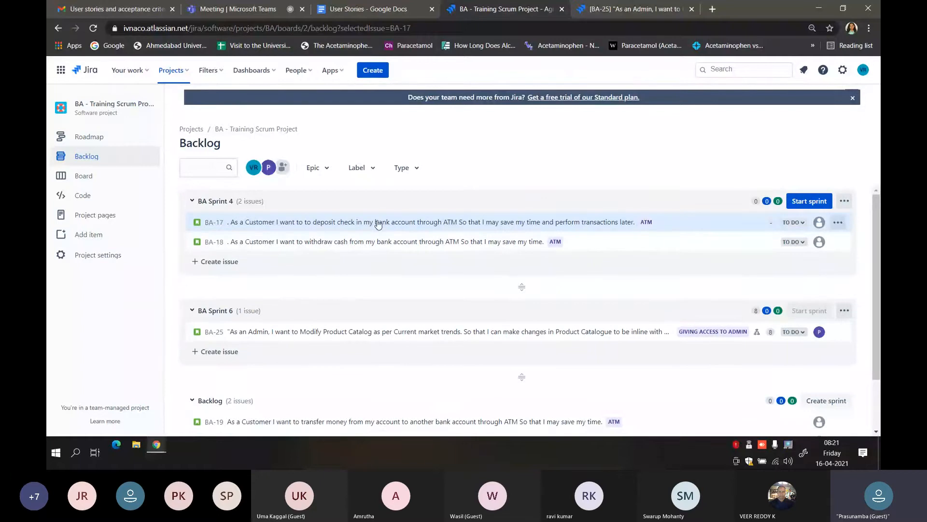
pyautogui.moveTo(379, 224); pyautogui.dragTo(381, 375)
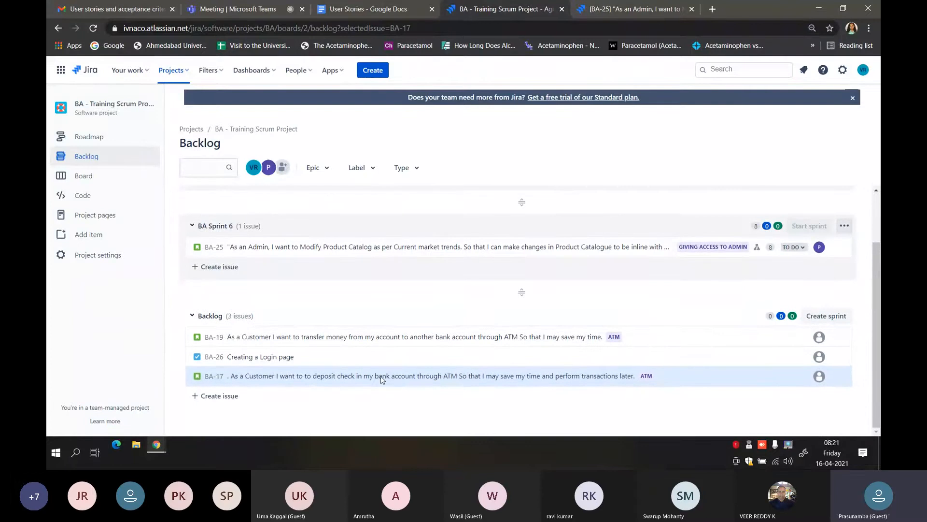
pyautogui.scroll(2, 418, 252)
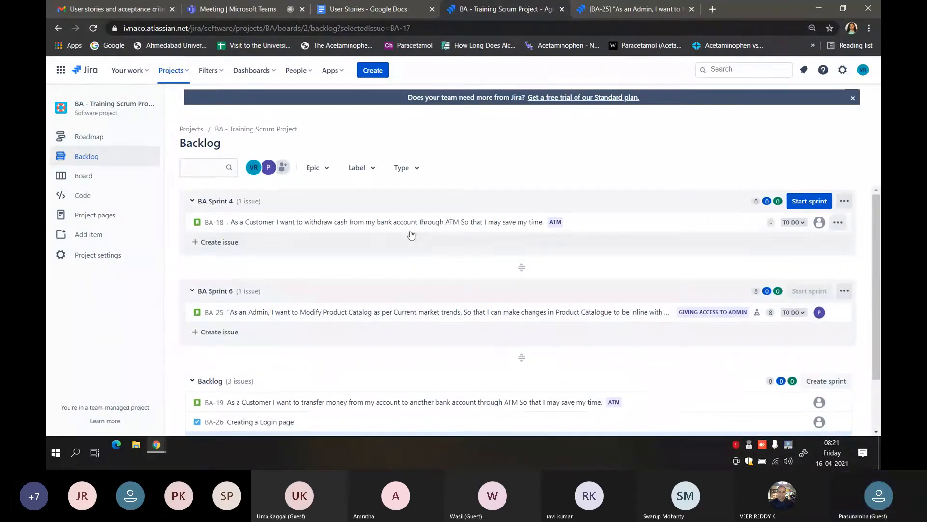
pyautogui.moveTo(416, 223); pyautogui.dragTo(420, 380)
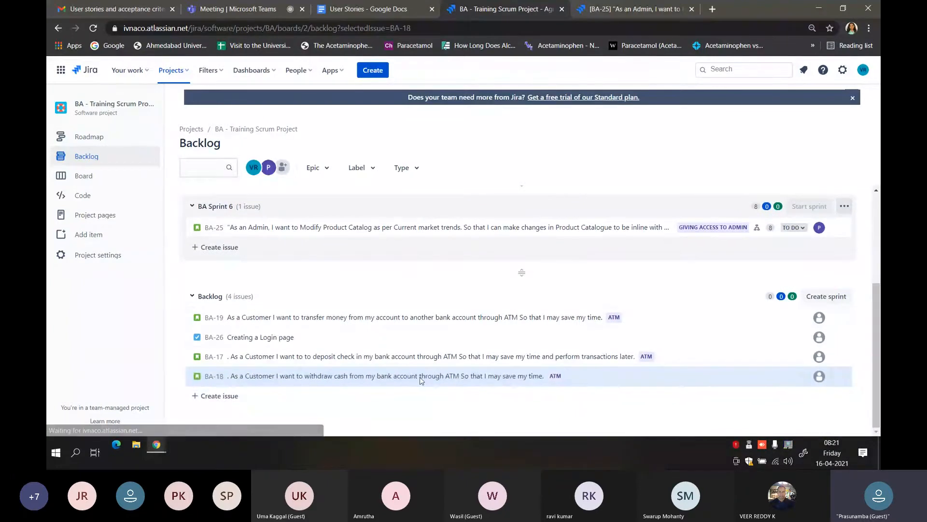
pyautogui.scroll(3, 424, 333)
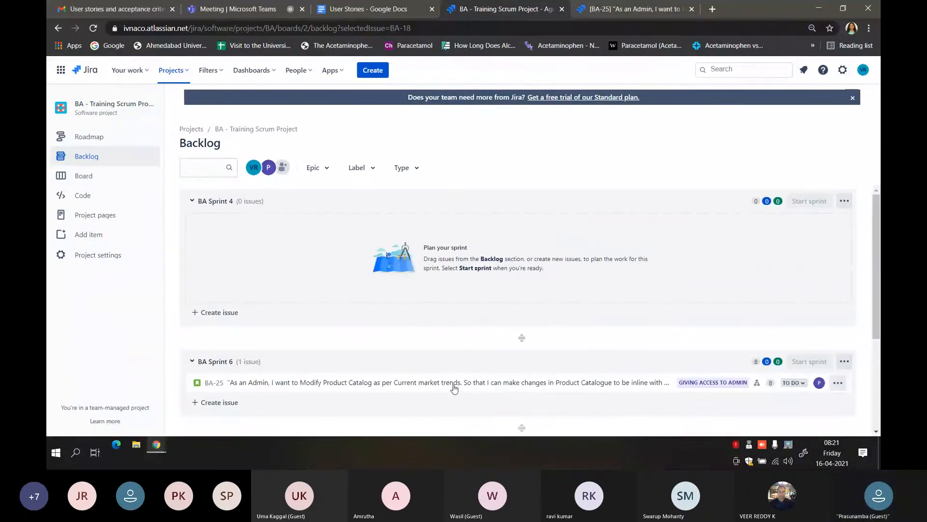
pyautogui.moveTo(454, 387); pyautogui.dragTo(455, 257)
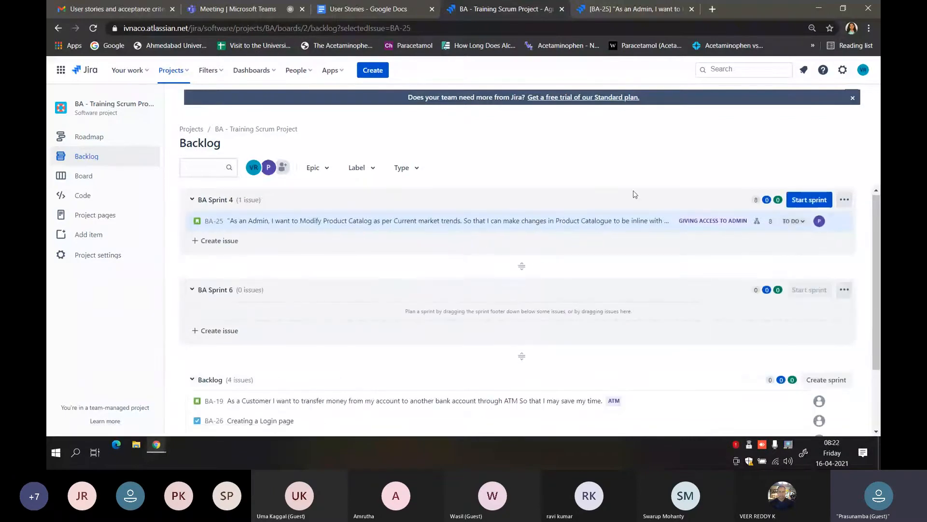
# Step: Open the start settings for BA Sprint 4 and set its duration to 2 weeks
pyautogui.click(814, 202)
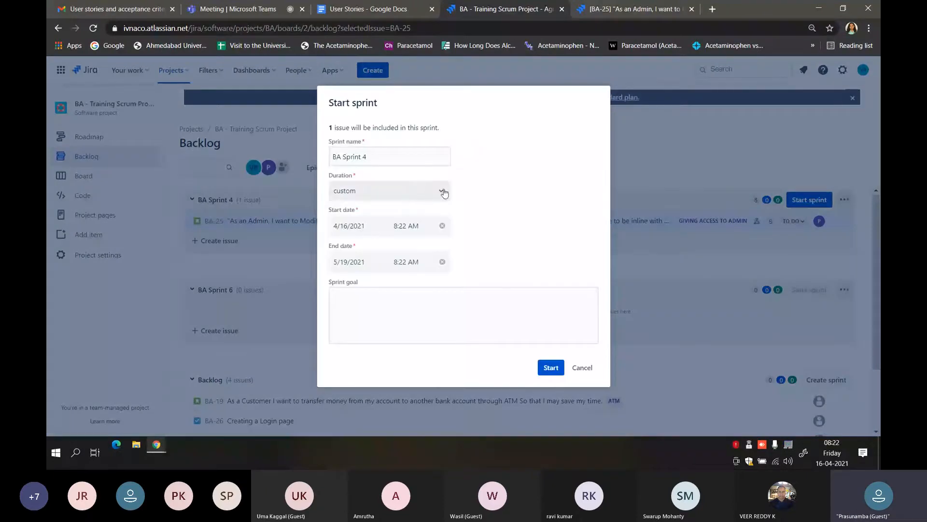
pyautogui.click(442, 192)
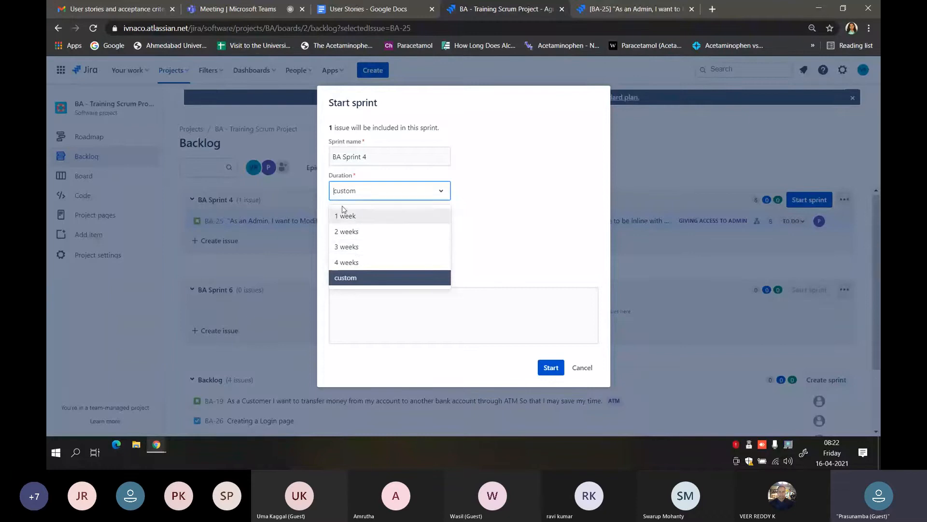
pyautogui.click(355, 237)
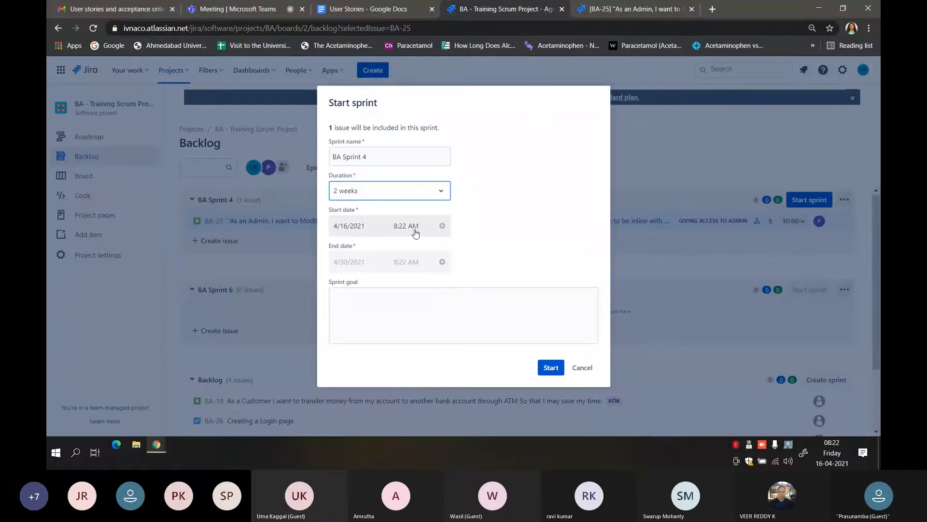
# Step: Unmute the microphone in the Microsoft Teams meeting, and return to Jira to start BA Sprint 4
pyautogui.hotkey('ctrl', '2')
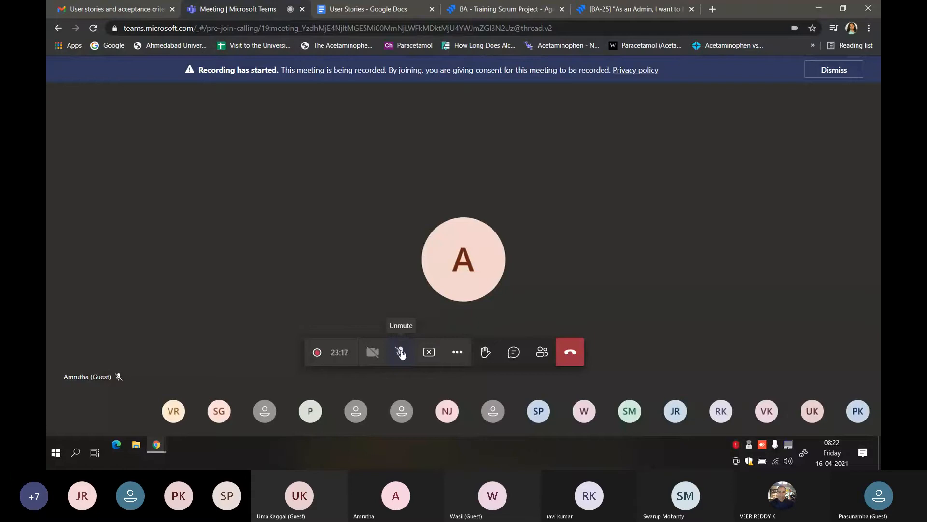
pyautogui.click(401, 352)
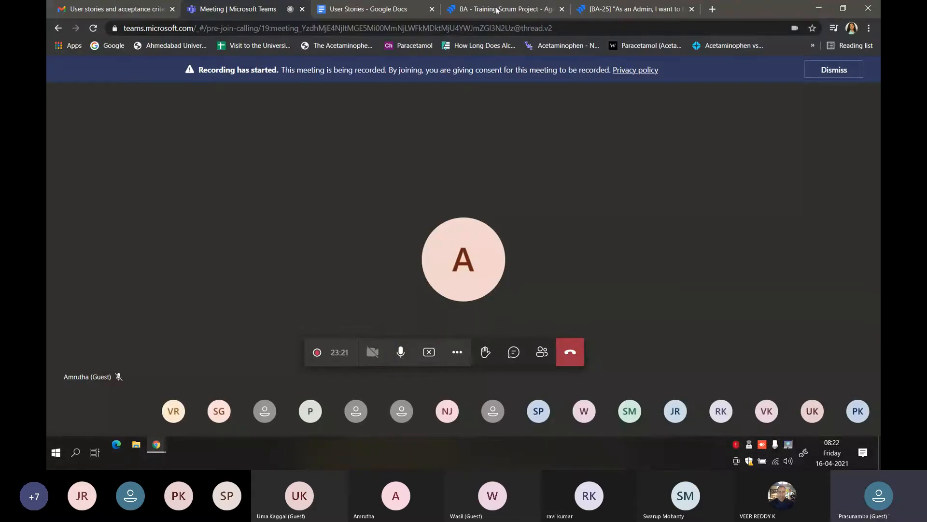
pyautogui.click(635, 12)
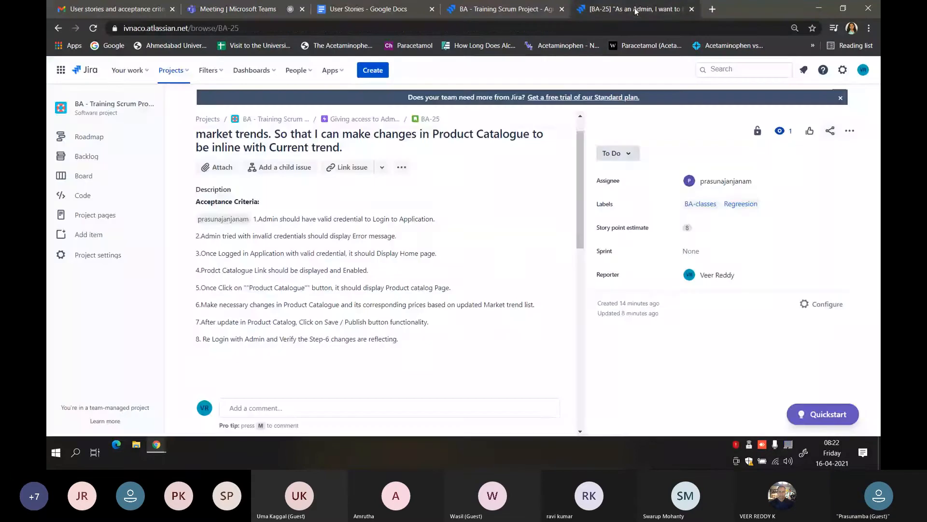
pyautogui.click(514, 11)
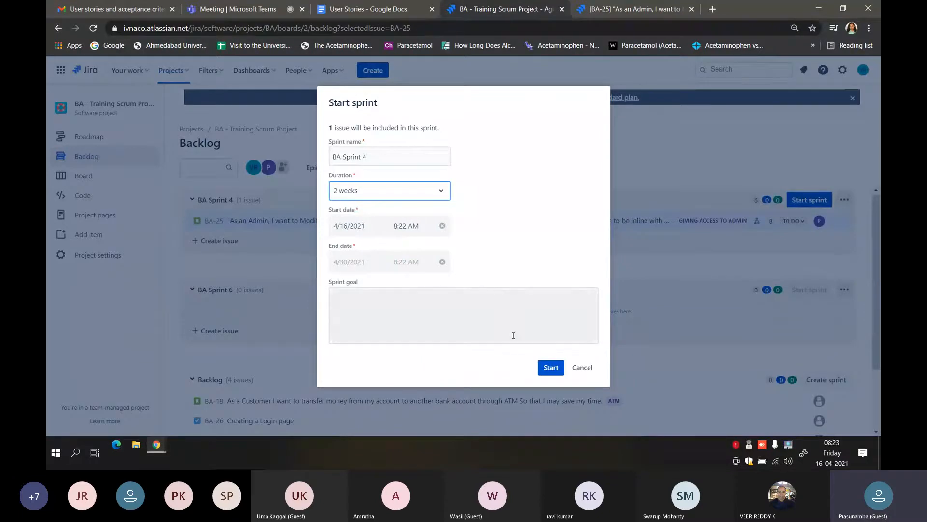
pyautogui.click(550, 367)
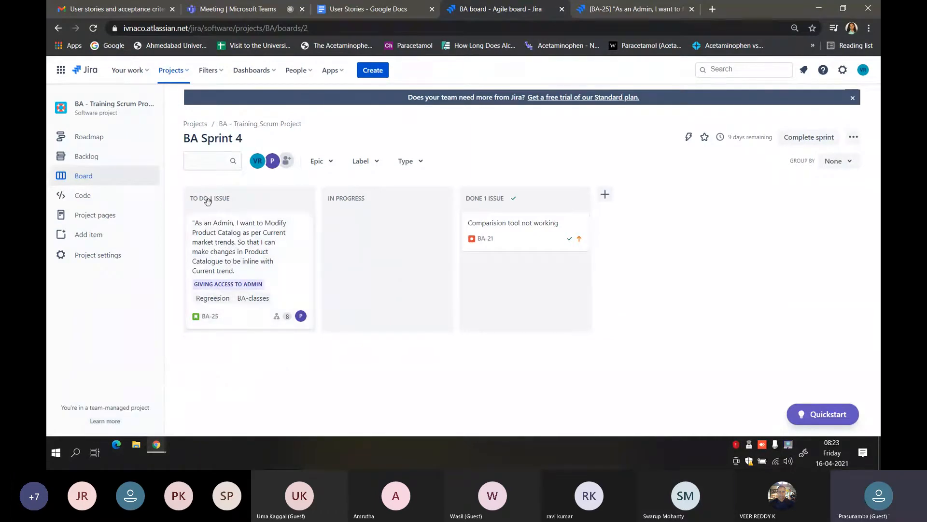
# Step: Set the status of the story BA-25 on the sprint board to In Progress and look over its child and linked issues
pyautogui.click(233, 243)
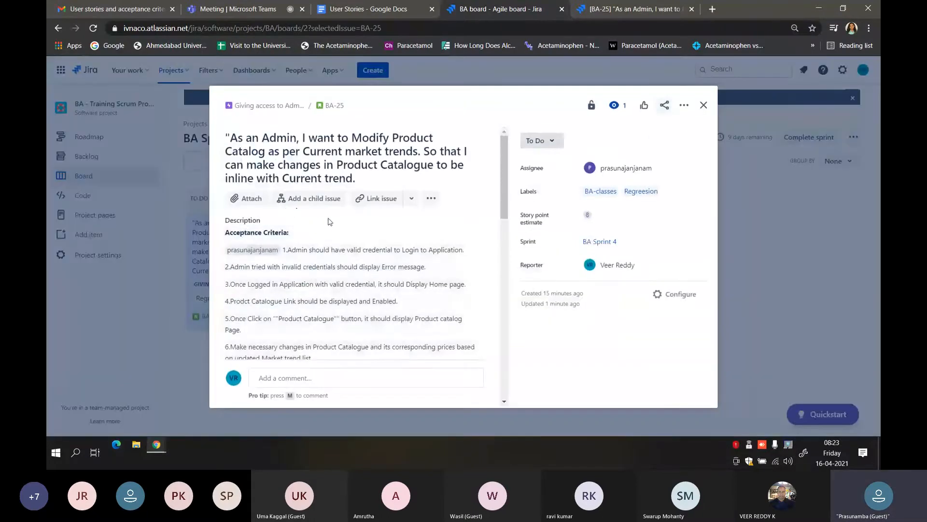
pyautogui.click(555, 140)
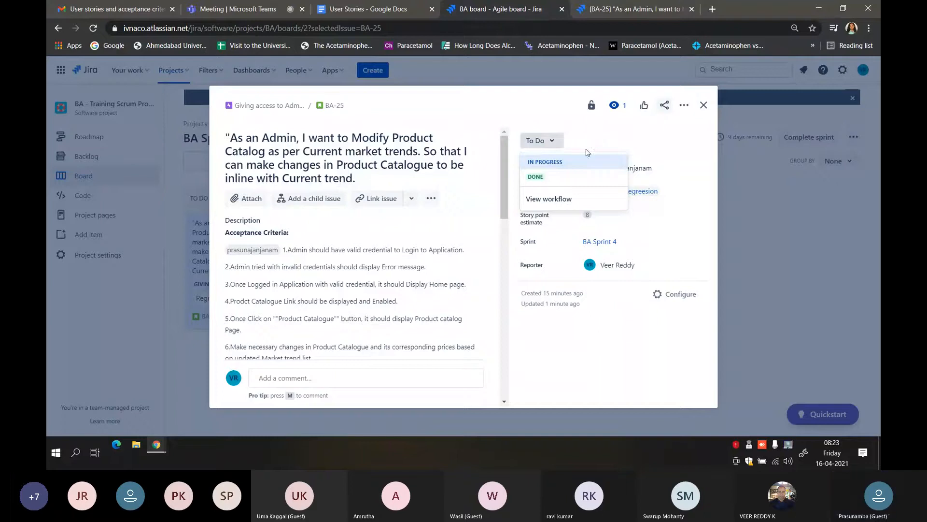
pyautogui.click(574, 165)
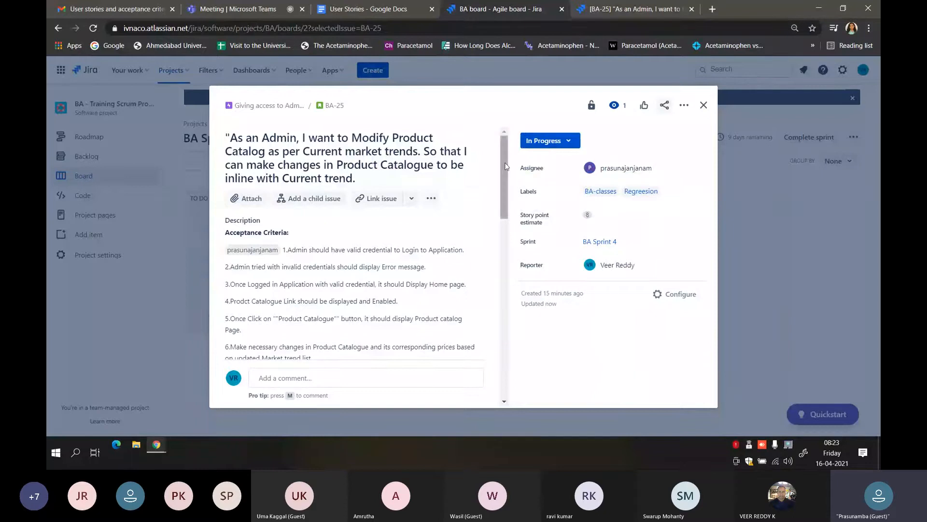
pyautogui.scroll(-5, 403, 194)
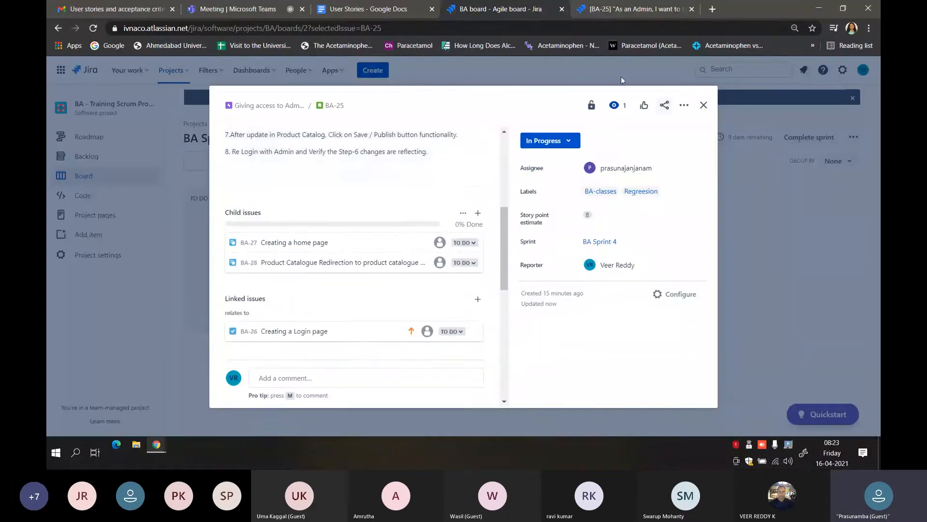
pyautogui.click(704, 105)
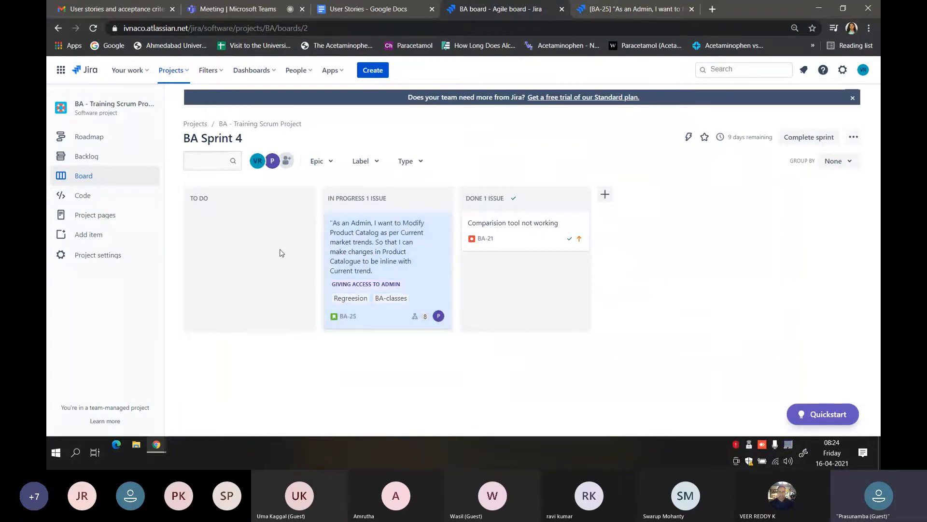
pyautogui.click(373, 244)
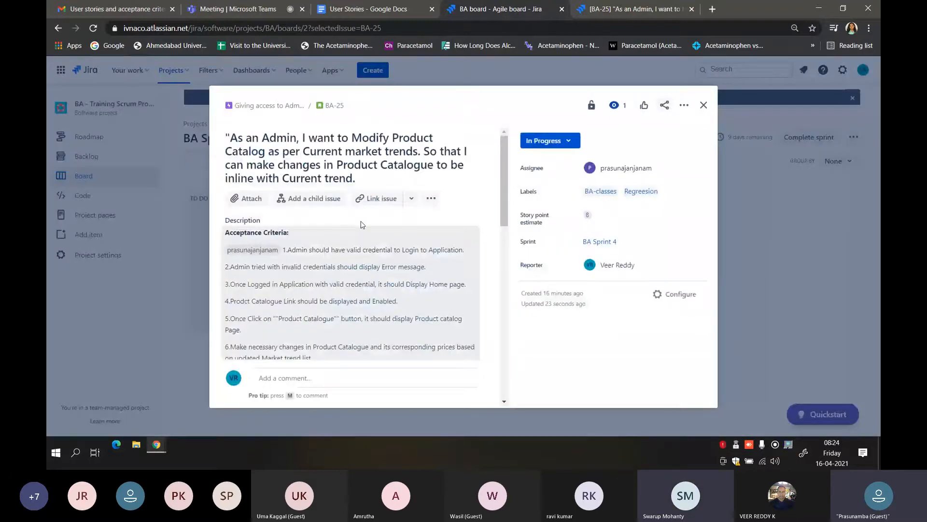
pyautogui.scroll(-1, 360, 221)
pyautogui.click(704, 105)
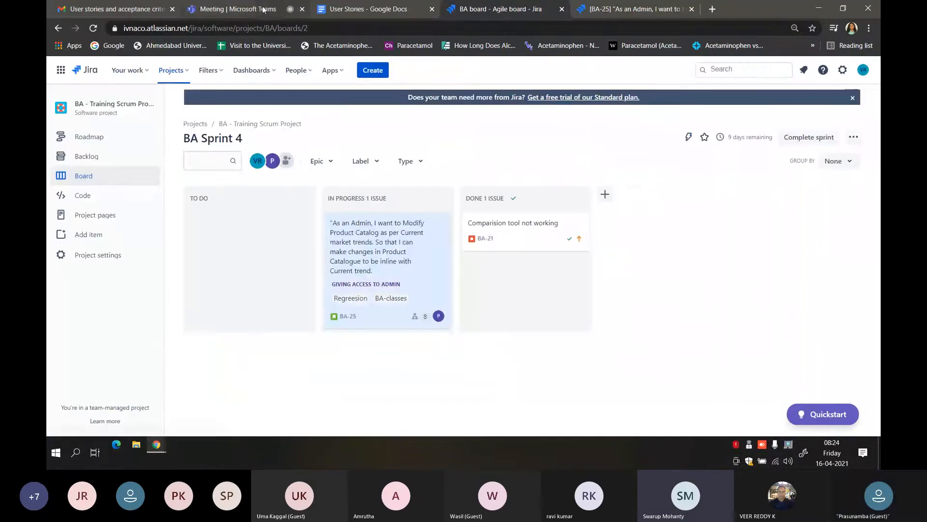
# Step: Switch to the Microsoft Teams meeting and stop sharing the screen
pyautogui.click(260, 8)
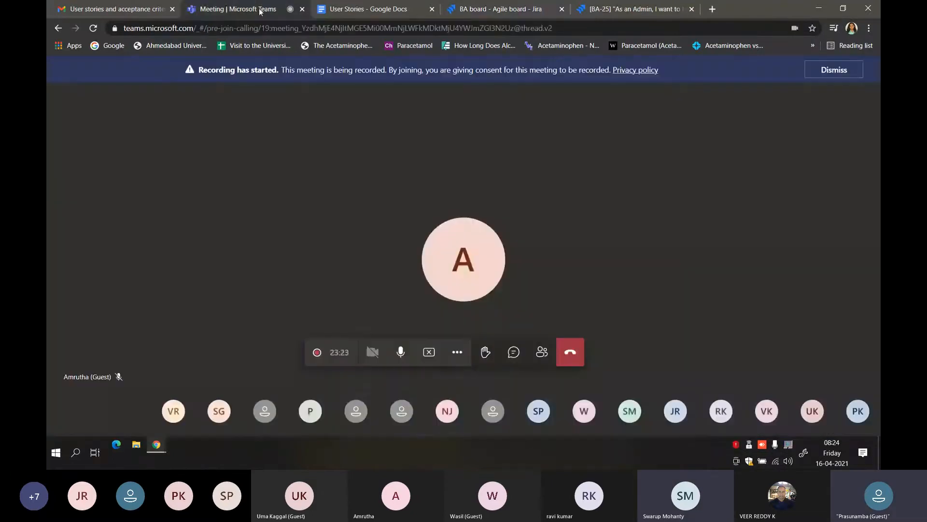
pyautogui.click(428, 353)
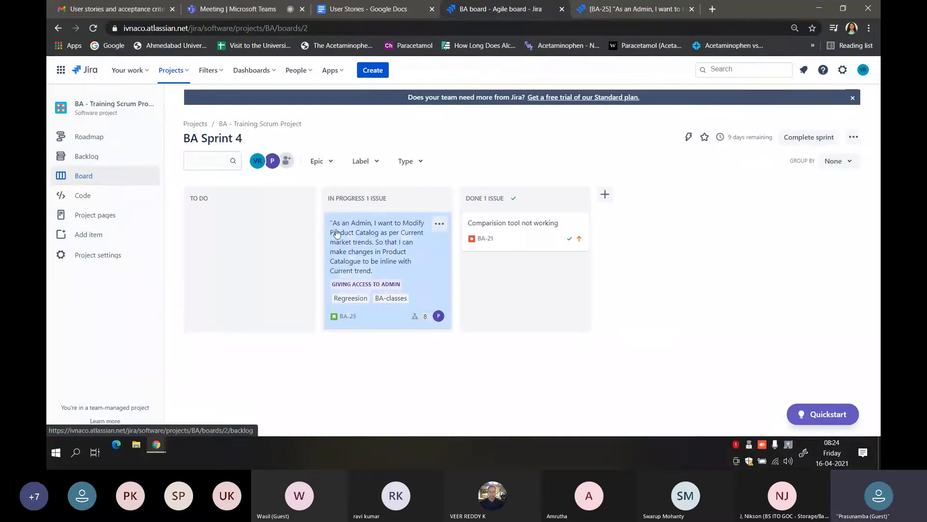
# Step: Open the linked issue BA-26 "Creating a Login page" from the story BA-25 and set its status to In Progress
pyautogui.click(376, 230)
pyautogui.scroll(-10, 410, 277)
pyautogui.scroll(1, 412, 282)
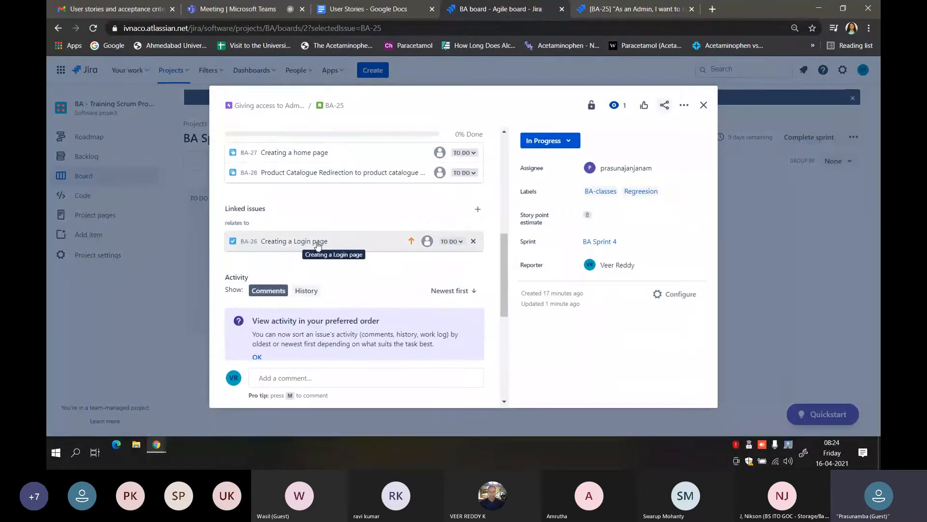
pyautogui.click(318, 244)
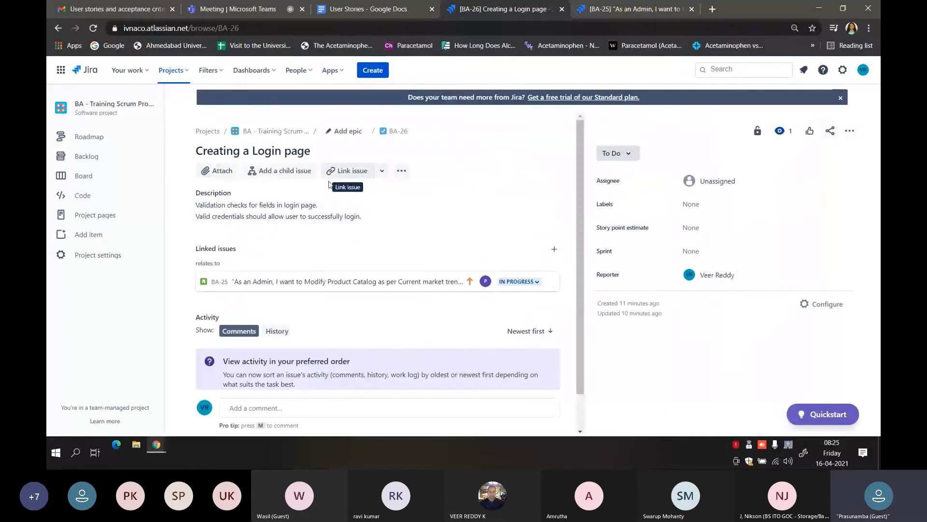
pyautogui.scroll(-1, 316, 214)
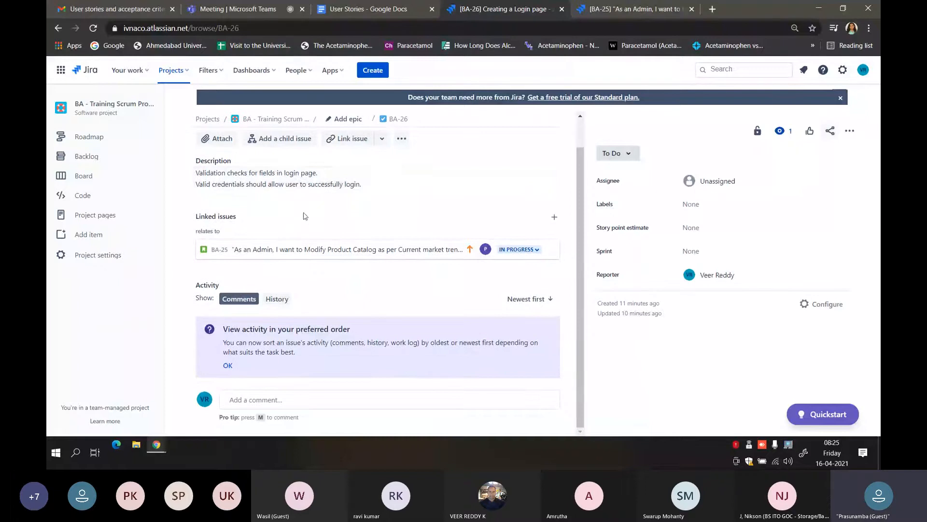
pyautogui.scroll(1, 284, 189)
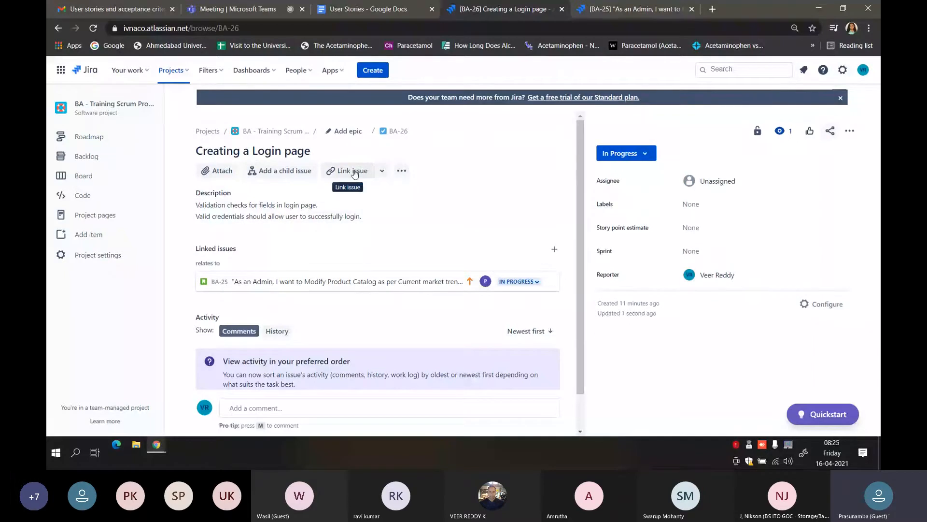
pyautogui.click(354, 172)
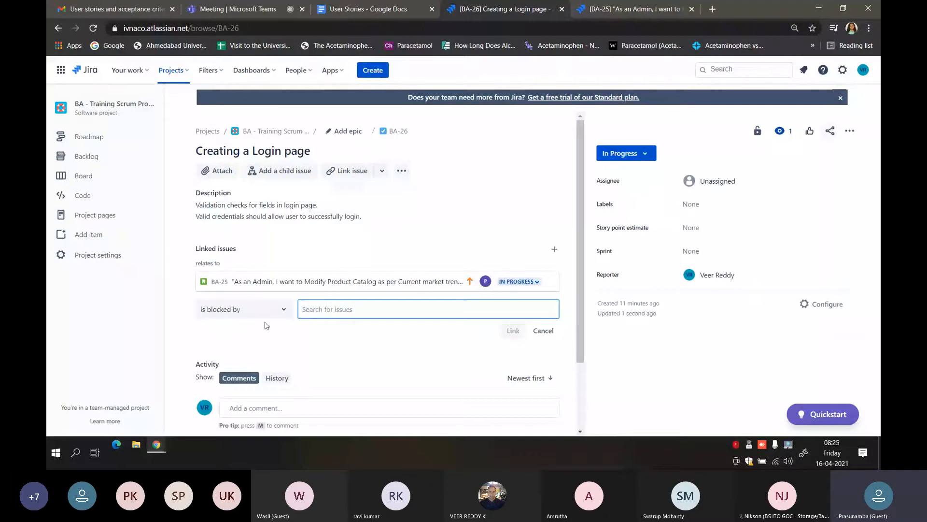
pyautogui.click(333, 308)
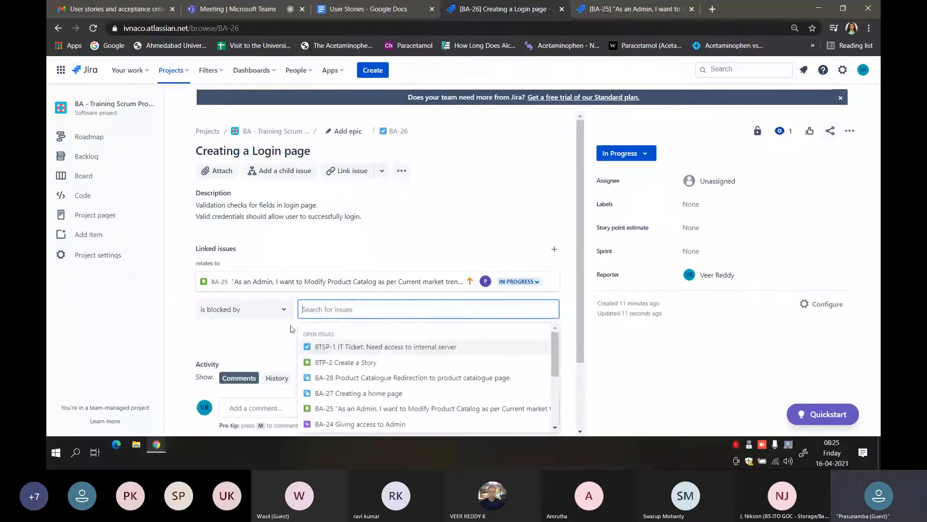
pyautogui.click(275, 336)
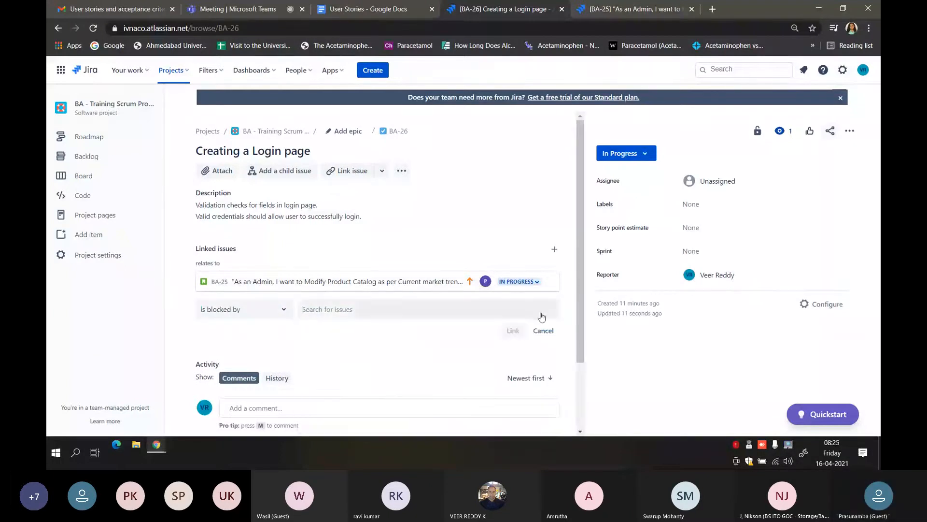
pyautogui.click(543, 331)
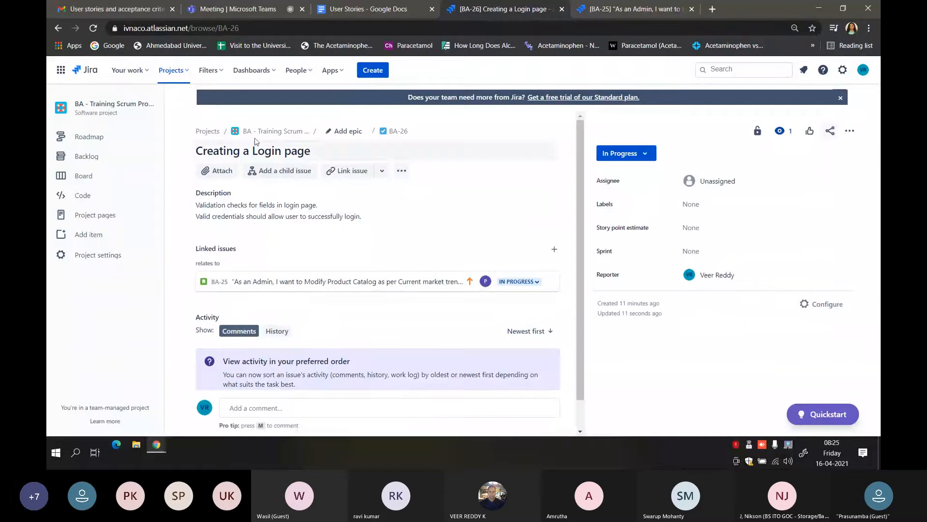
pyautogui.click(300, 172)
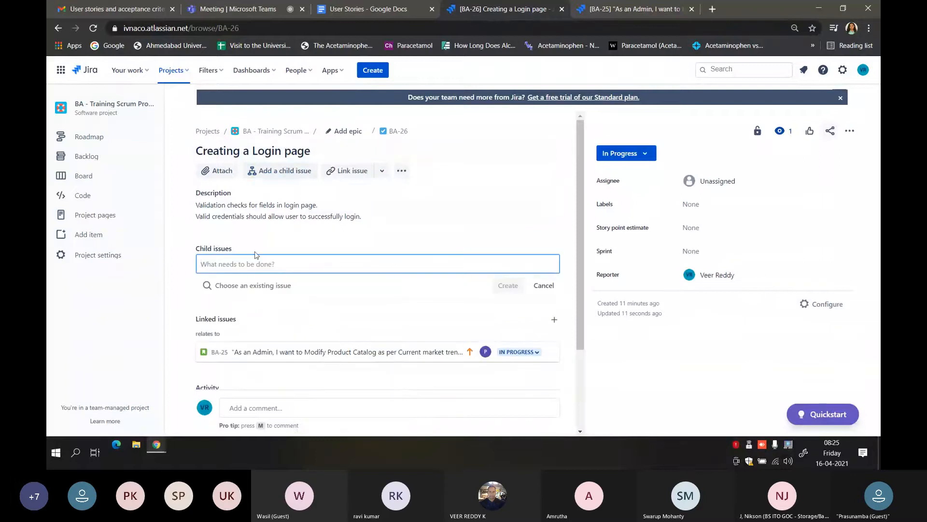
pyautogui.click(544, 285)
# Step: Create a Bug in the BA - Training Scrum Project with the summary "user is able to login with invalid password"
pyautogui.click(369, 70)
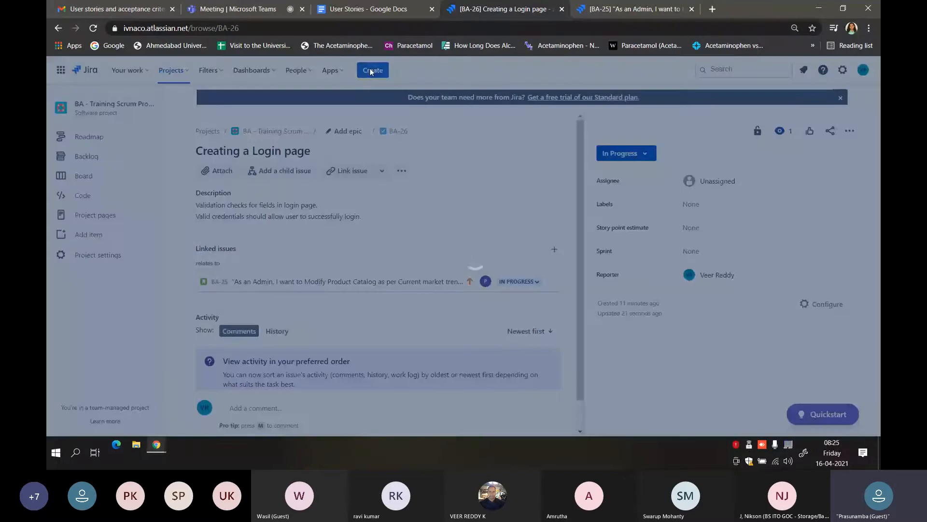
pyautogui.click(356, 164)
pyautogui.click(317, 205)
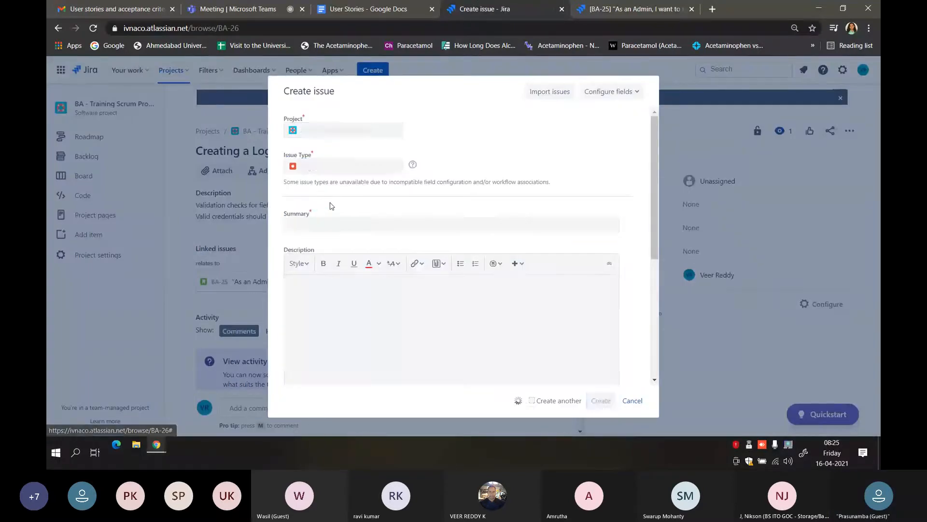
pyautogui.click(324, 224)
pyautogui.write('user ')
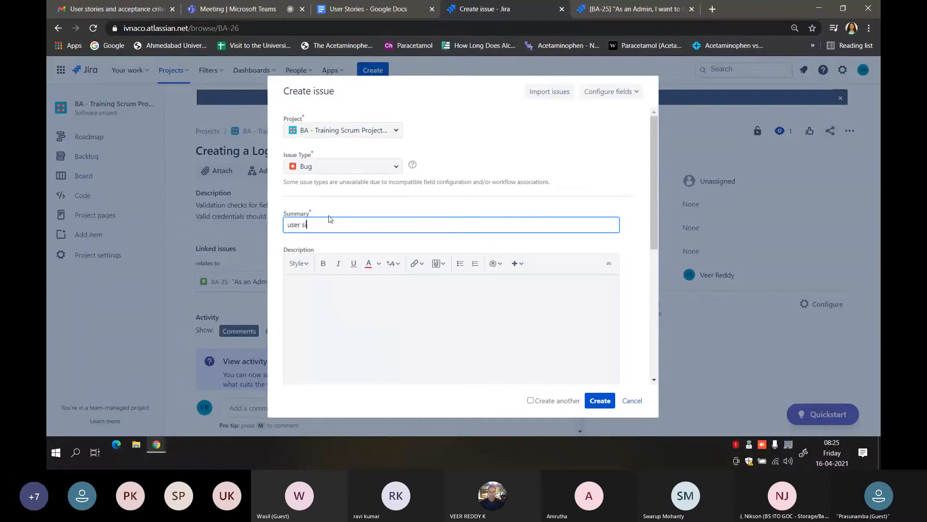
pyautogui.write('is able t')
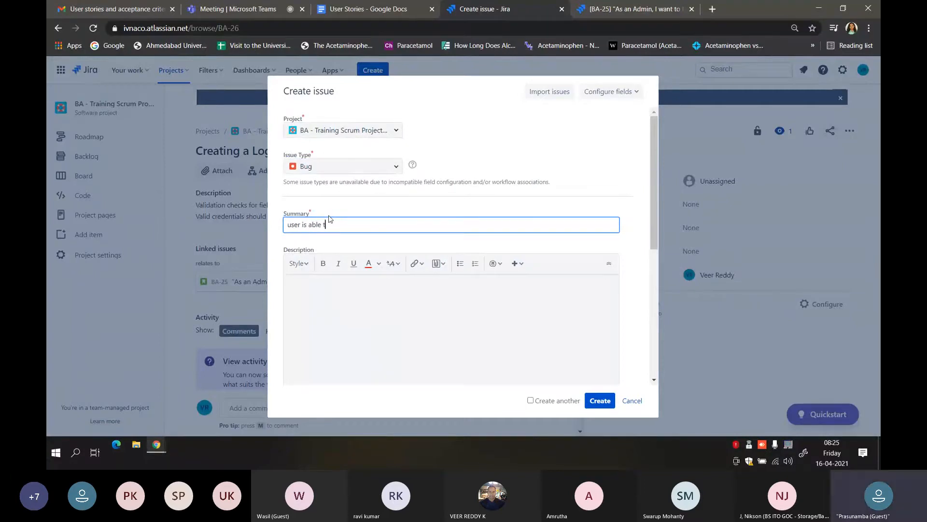
pyautogui.write('o login with invalid password')
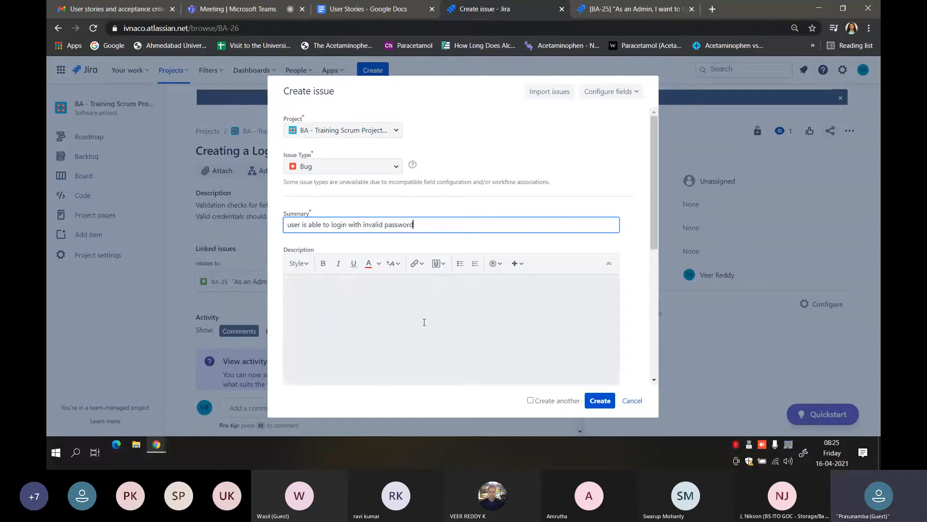
pyautogui.click(405, 325)
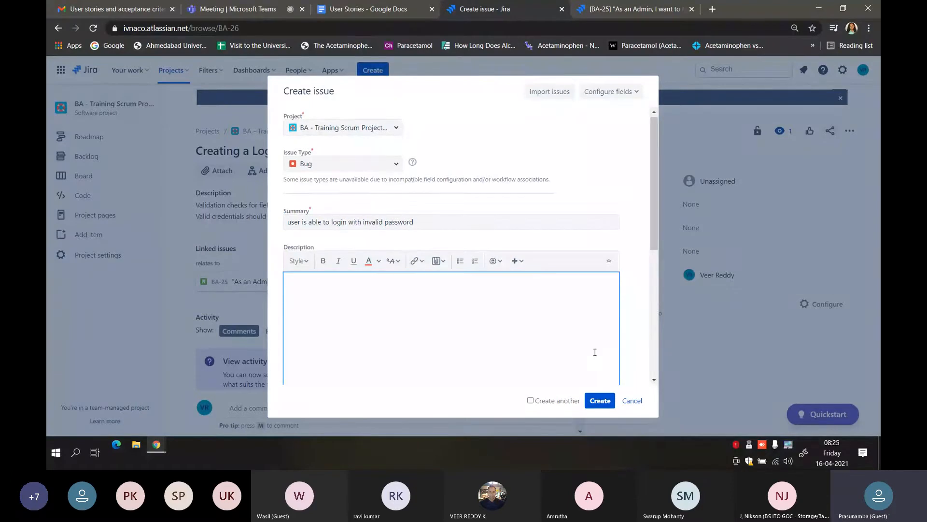
pyautogui.scroll(-1, 595, 352)
pyautogui.click(601, 401)
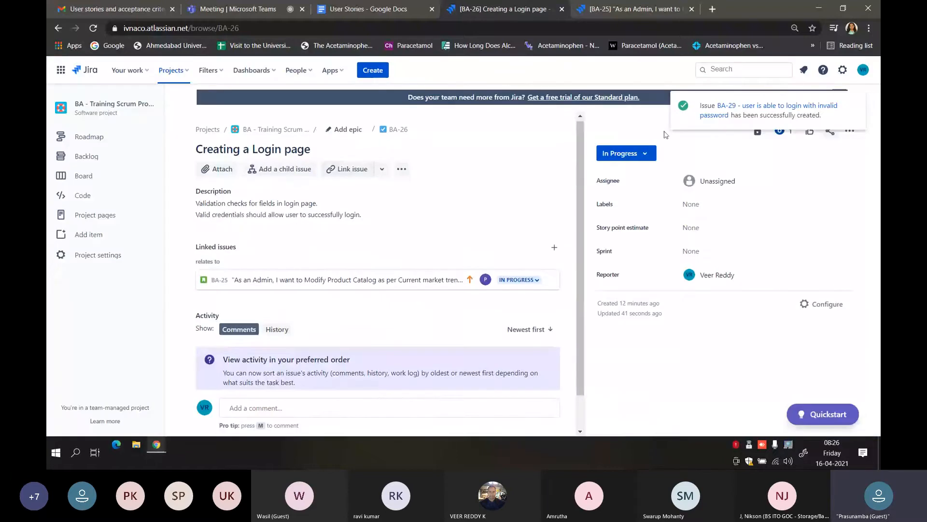
# Step: Link the bug BA-29 "user is able to login with invalid password" to BA-26 with the relation "is blocked by"
pyautogui.click(360, 171)
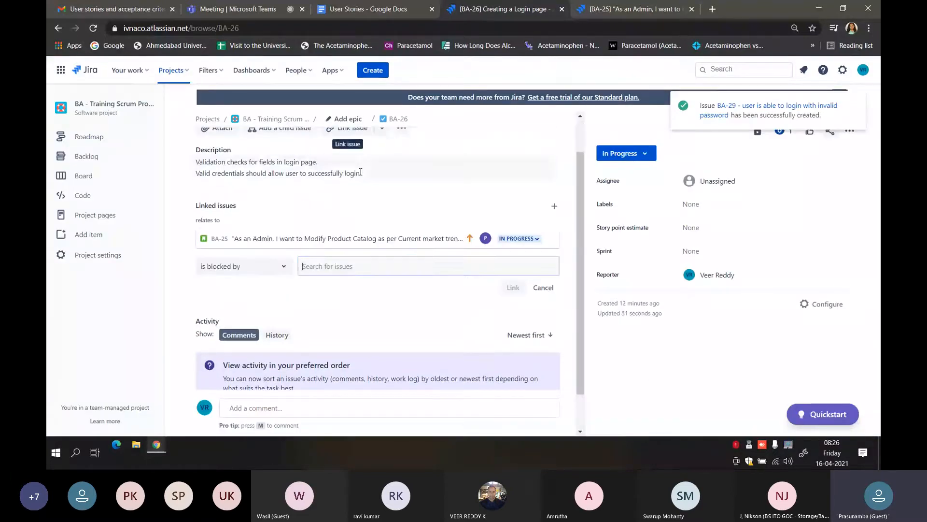
pyautogui.click(313, 269)
pyautogui.write('ba-')
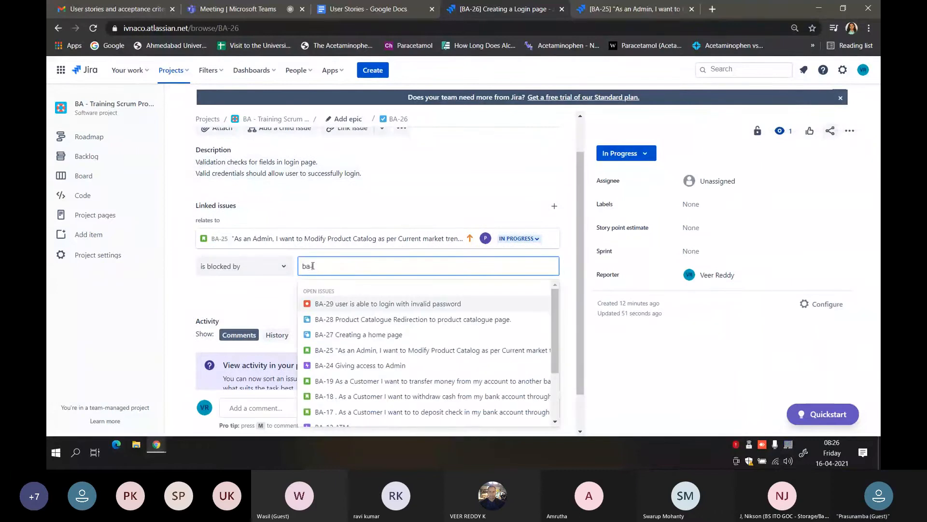
pyautogui.write('29')
pyautogui.click(333, 302)
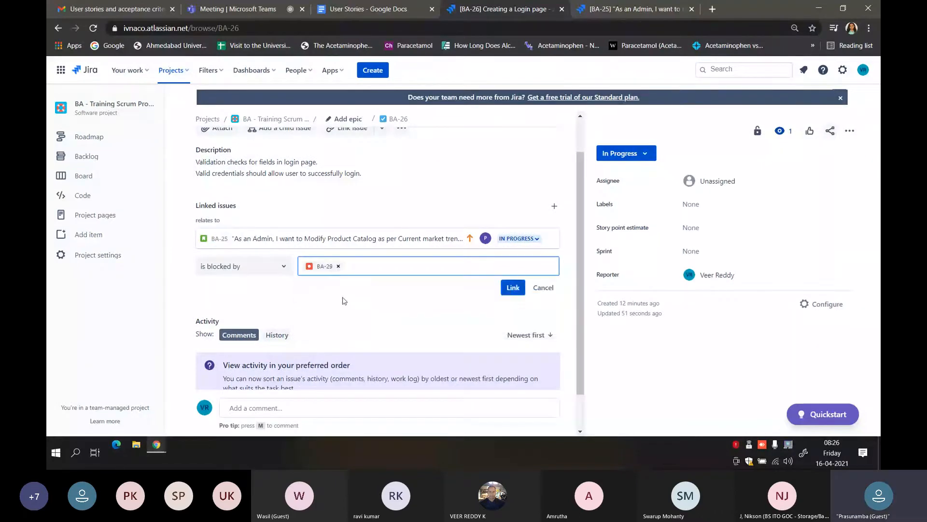
pyautogui.click(512, 287)
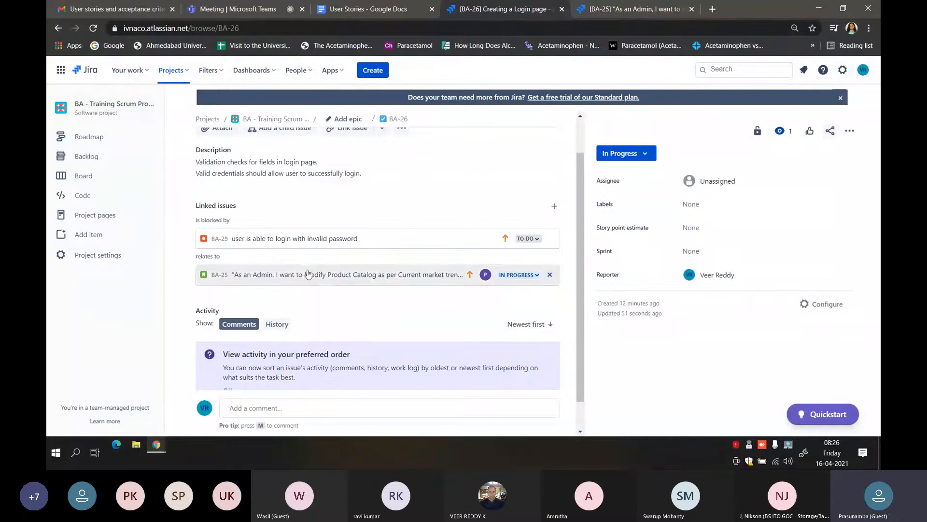
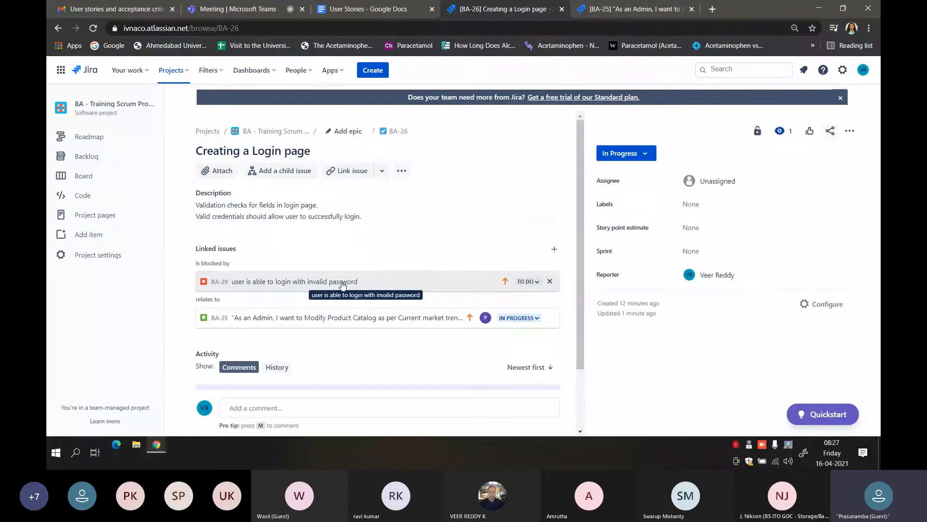
pyautogui.click(646, 156)
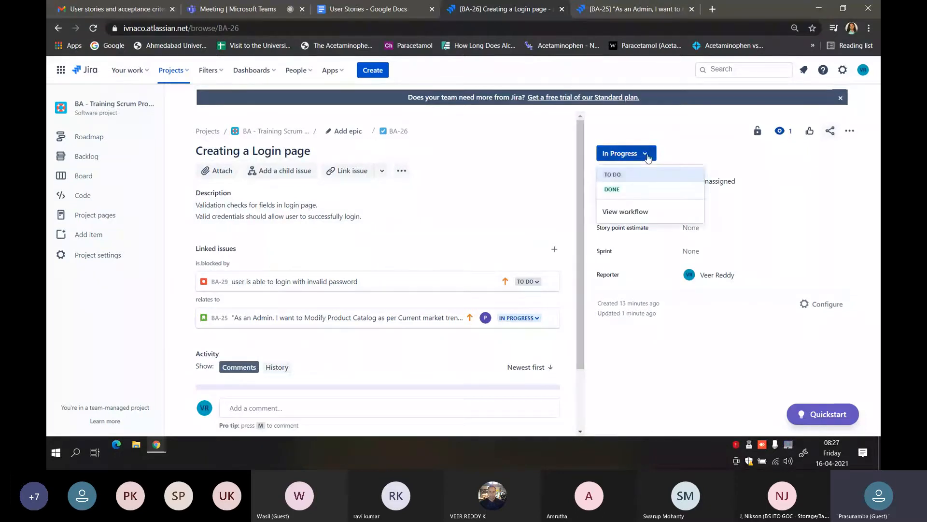
pyautogui.click(679, 143)
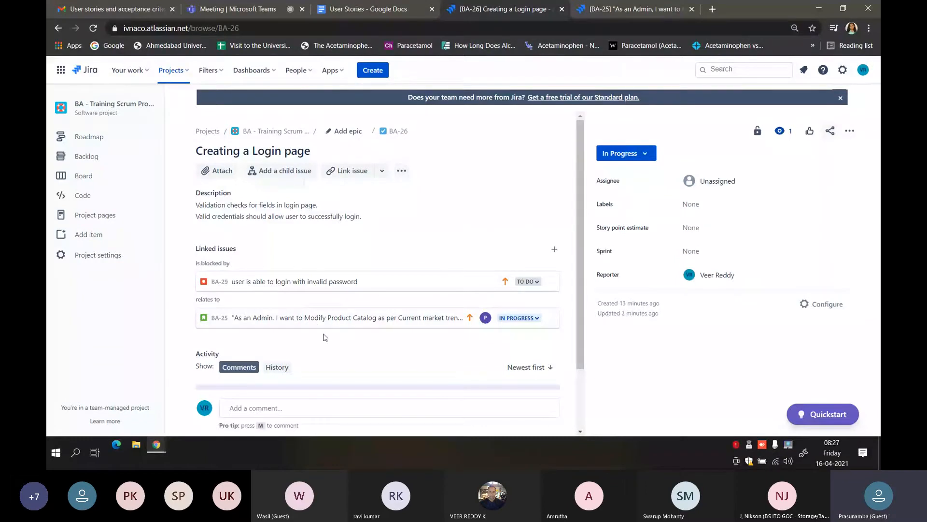
# Step: Open the story BA-25 from BA-26's linked issues, and open its child issue BA-27 "Creating a home page" in a new tab
pyautogui.click(313, 321)
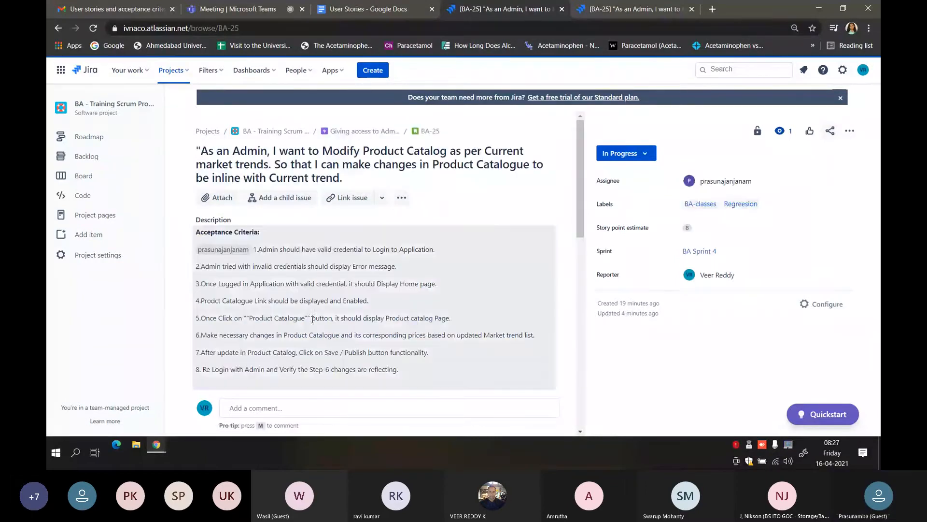
pyautogui.scroll(-5, 313, 319)
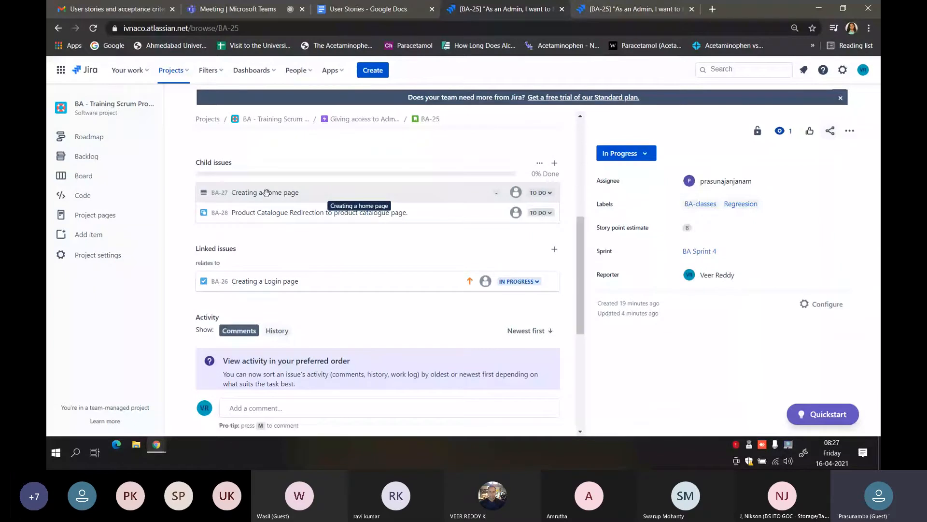
pyautogui.middleClick(219, 192)
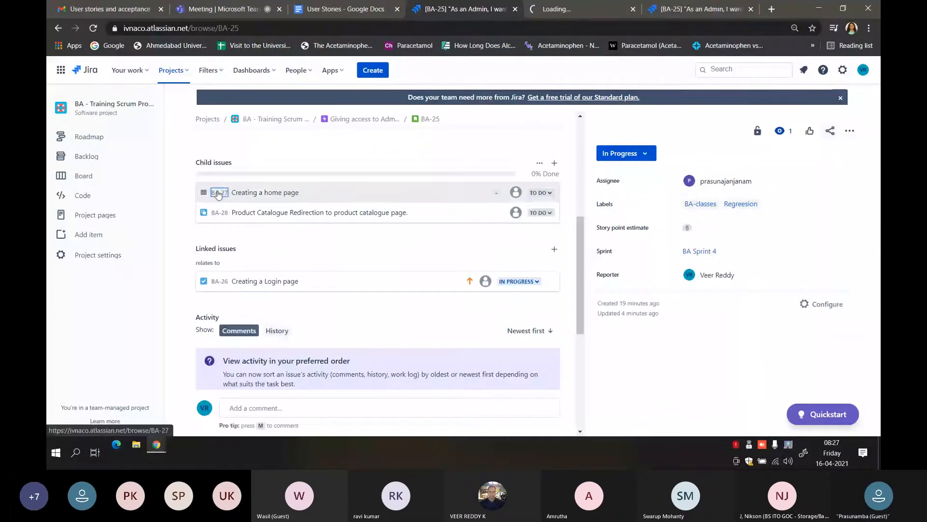
pyautogui.click(527, 7)
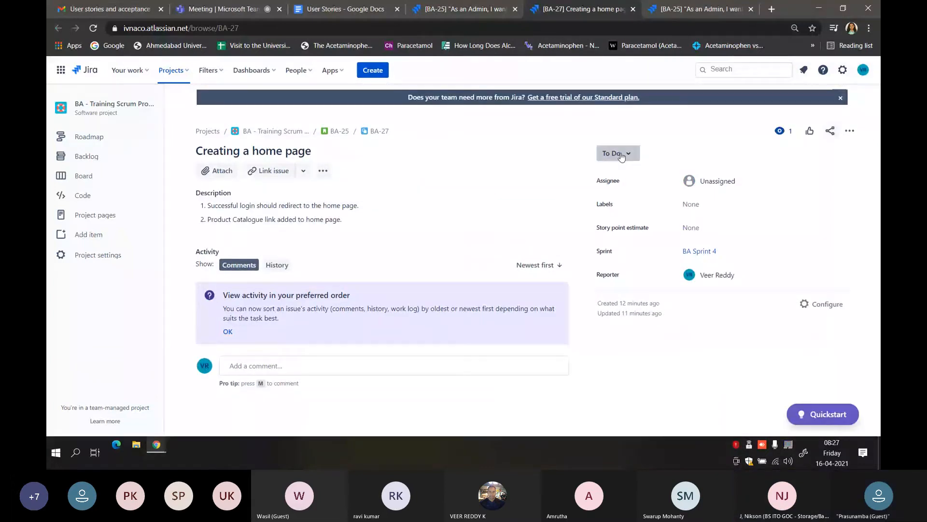
# Step: Set the status of BA-27 to In Progress and assign it to the same team member as the story BA-25
pyautogui.click(621, 153)
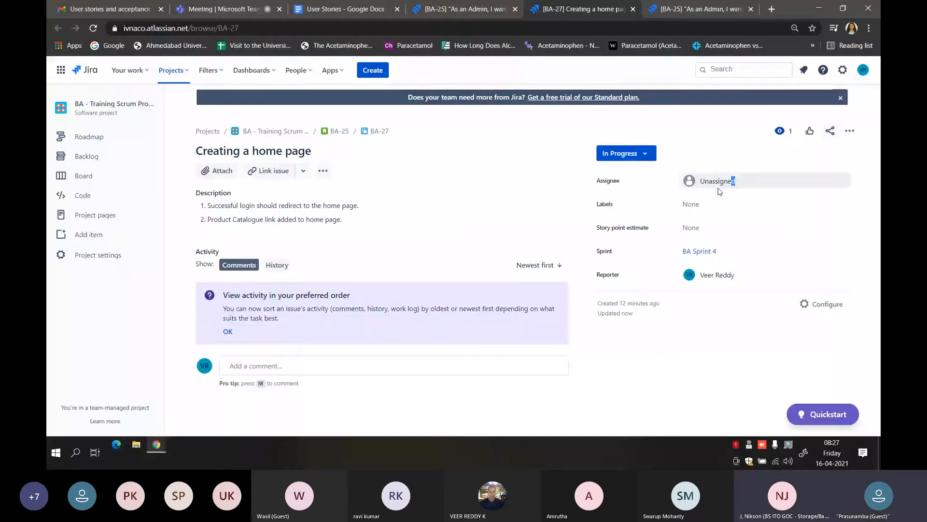
pyautogui.click(719, 189)
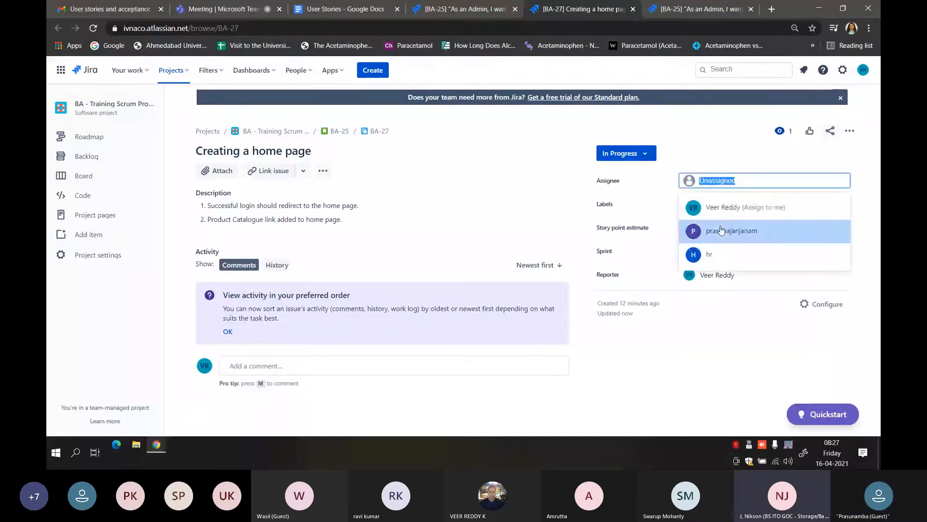
pyautogui.click(720, 230)
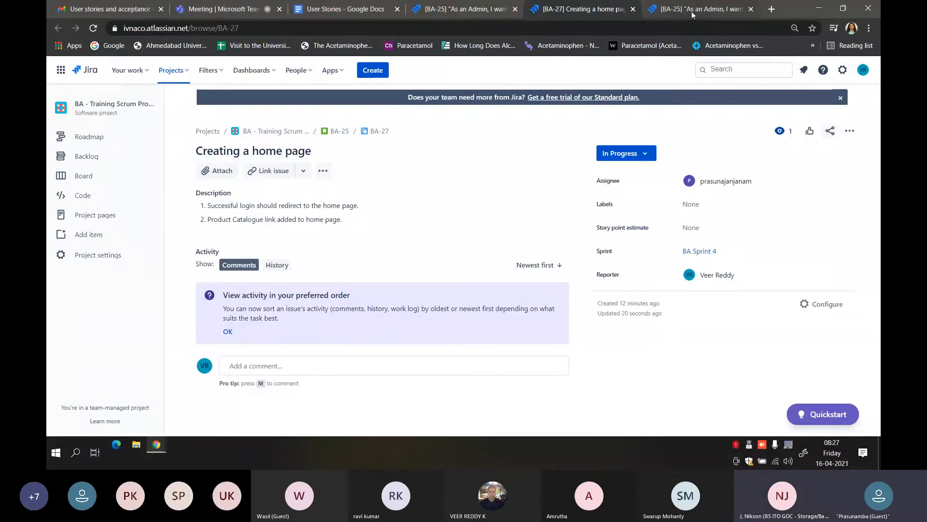
# Step: Load BA-26 "Creating a Login page" in the second browser tab that holds the story BA-25 by changing its address to BA-26
pyautogui.click(715, 11)
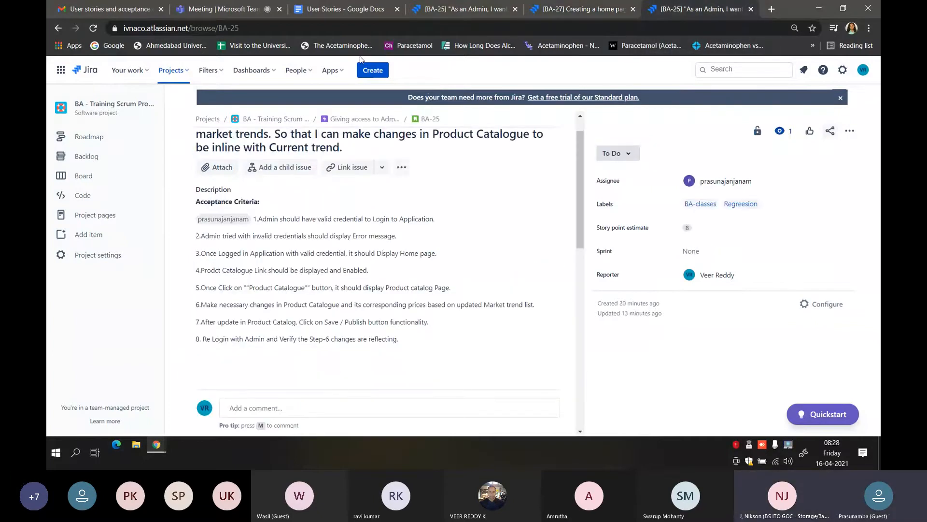
pyautogui.click(250, 30)
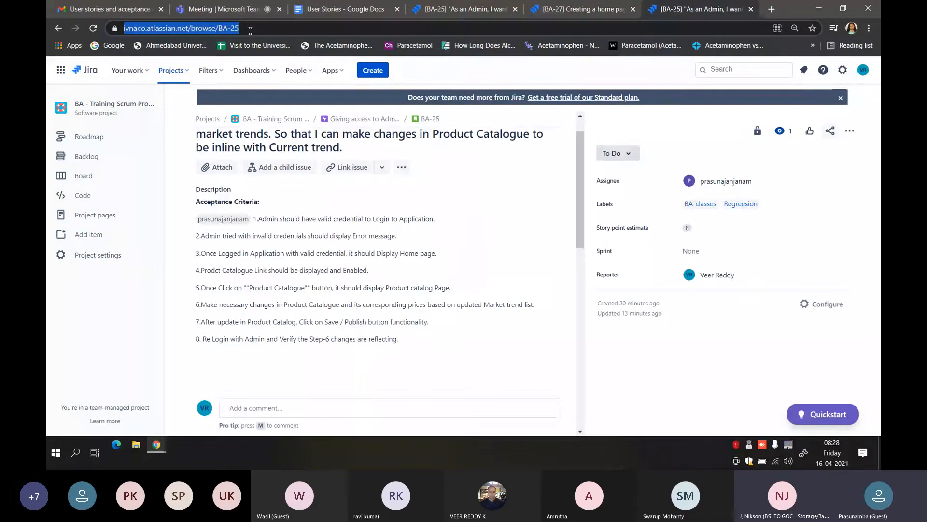
pyautogui.click(250, 30)
pyautogui.press('BackSpace')
pyautogui.write('6')
pyautogui.press('Return')
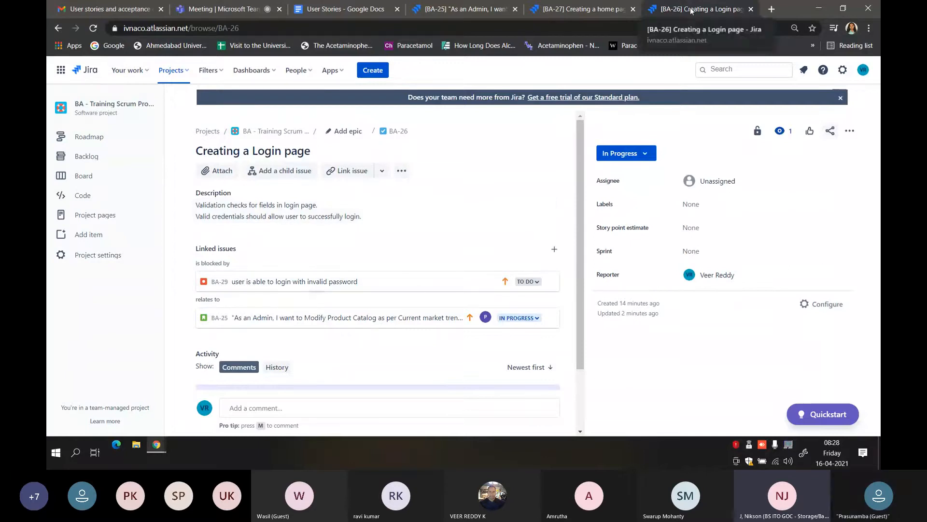
# Step: Return to BA-27 "Creating a home page" and set its status to Done
pyautogui.click(601, 10)
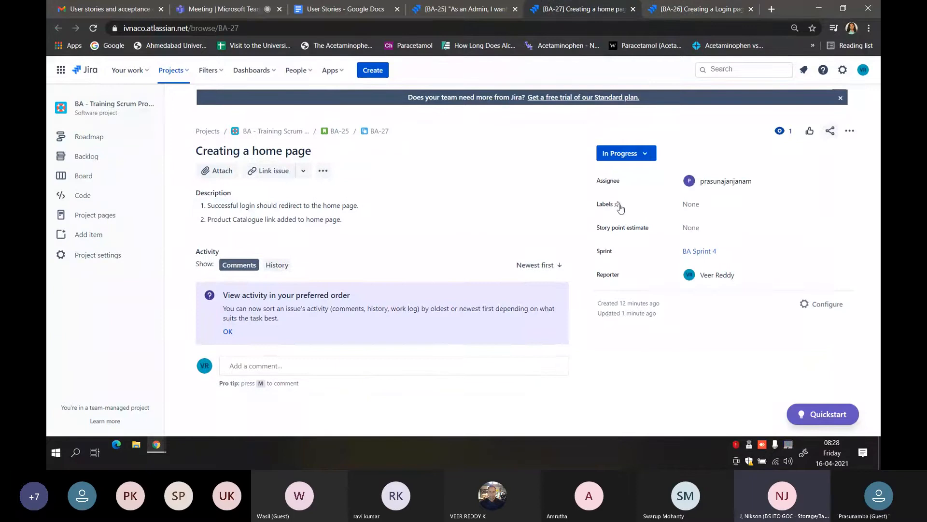
pyautogui.click(647, 155)
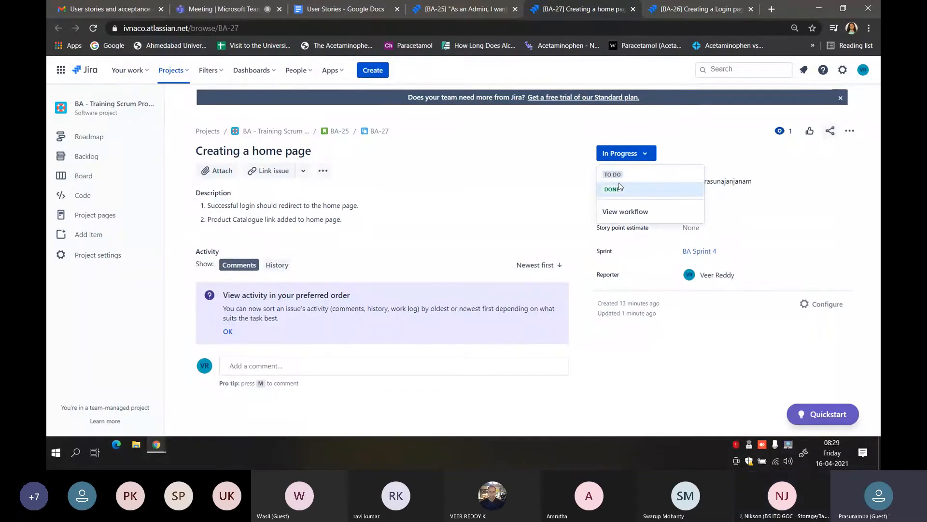
pyautogui.click(613, 188)
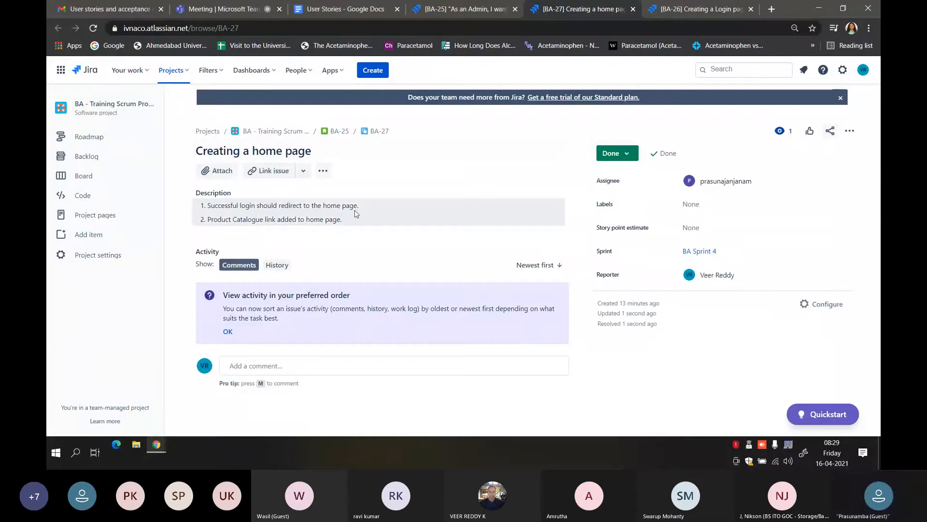
# Step: Add the comment "Development is done" to BA-27 and save it
pyautogui.click(302, 366)
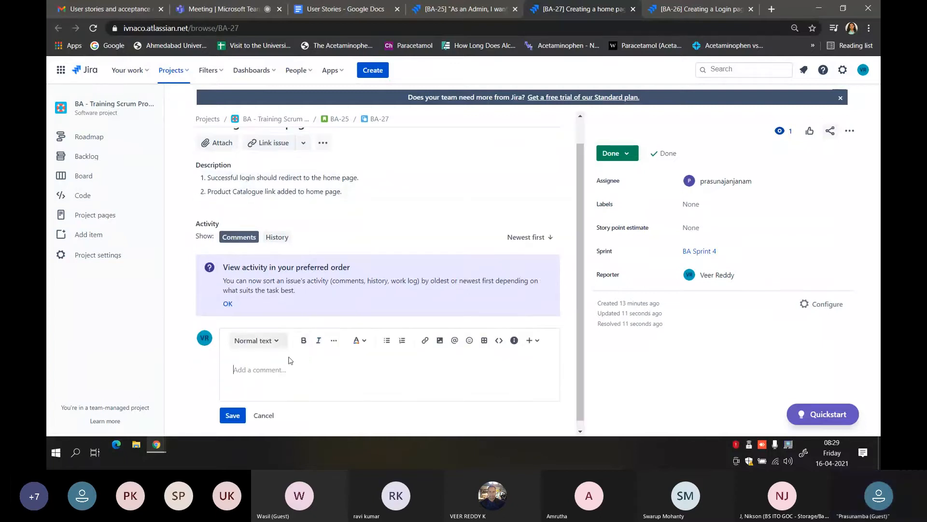
pyautogui.click(237, 368)
pyautogui.write('Develop')
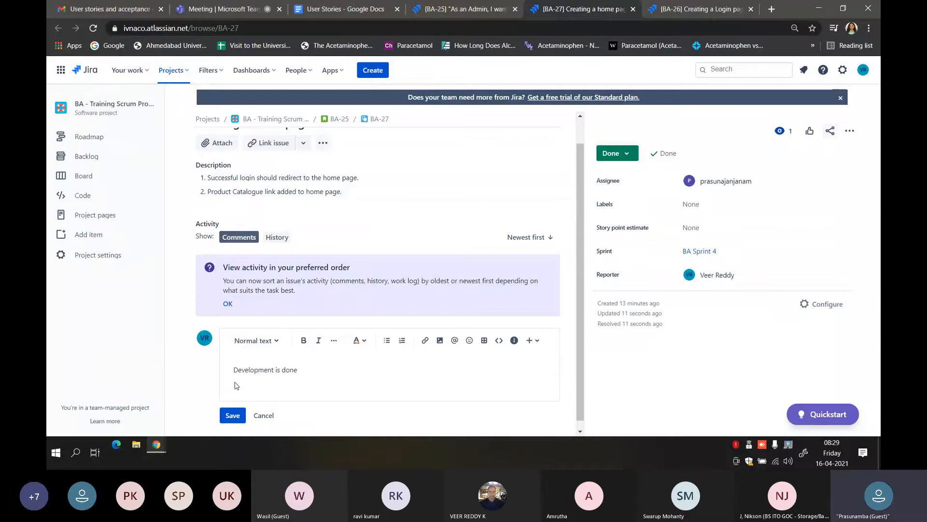
pyautogui.click(233, 414)
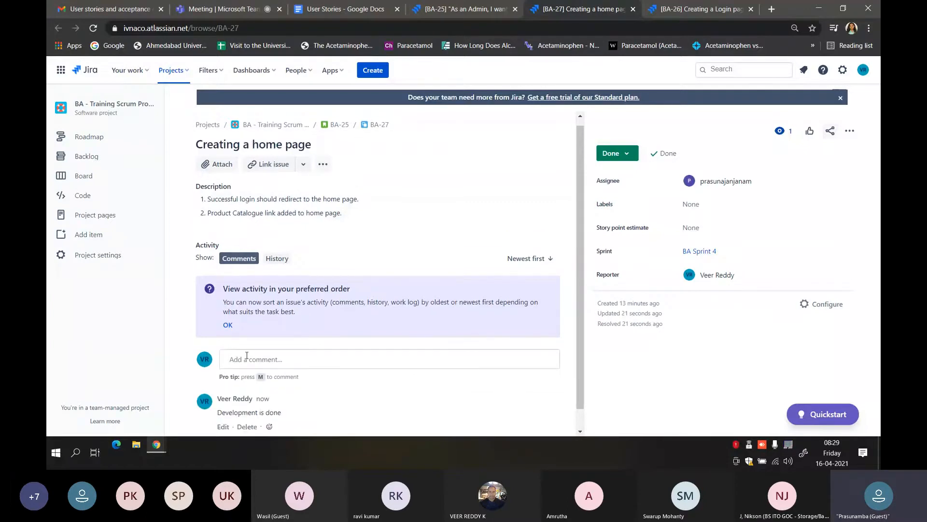
# Step: Add a second comment to BA-27 reading "QA done. no issues foound" and save it
pyautogui.click(244, 360)
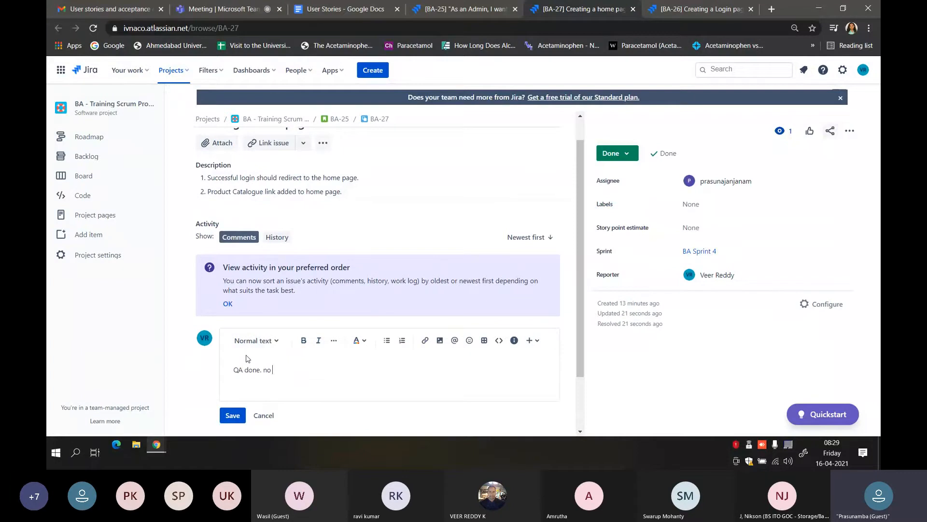
pyautogui.write('QA done. no issues foound')
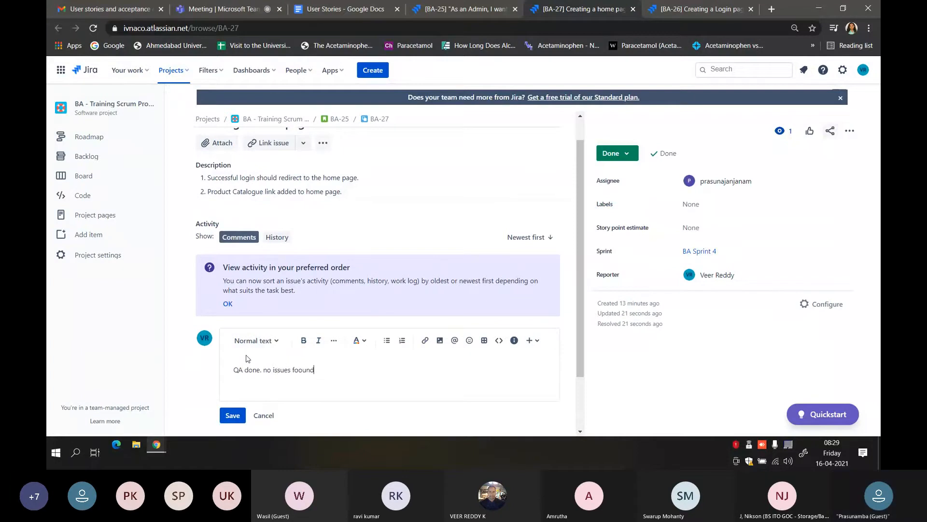
pyautogui.click(232, 415)
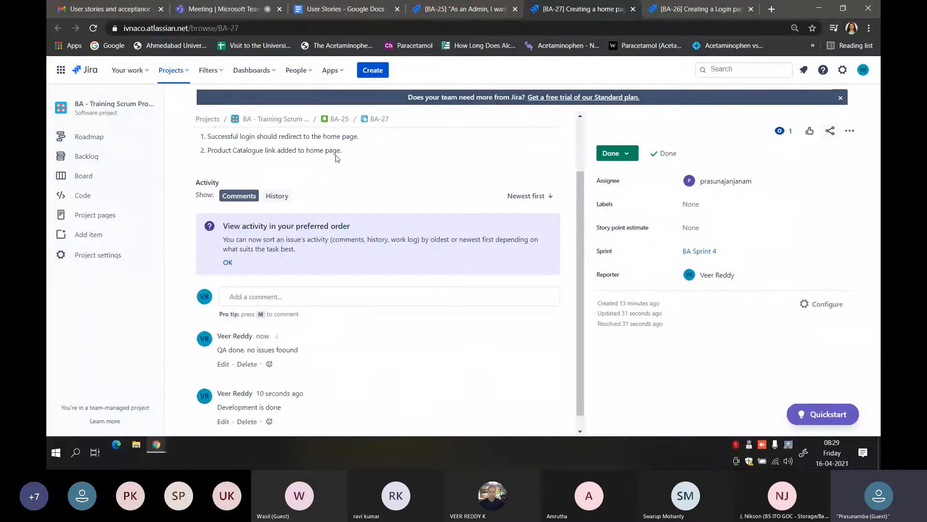
pyautogui.scroll(2, 335, 157)
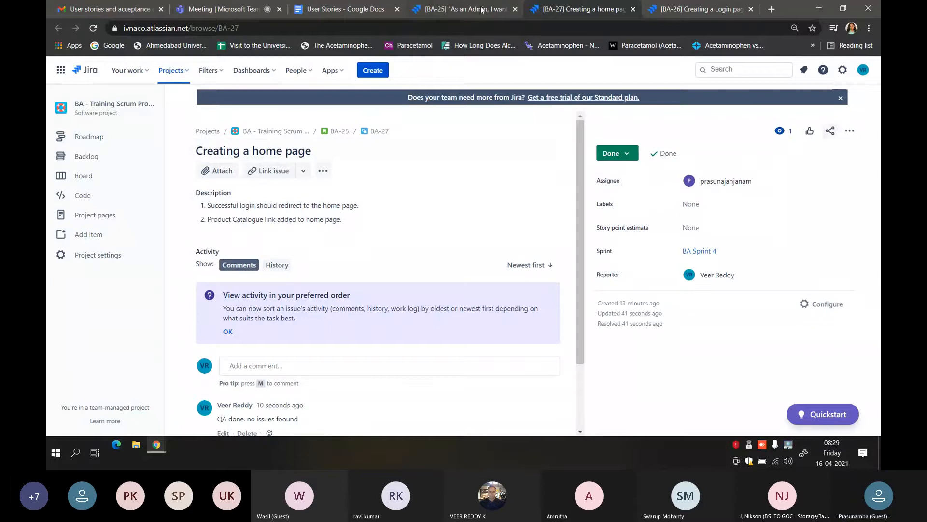
# Step: Look up the next child issue in the story BA-25 and load BA-28 in the tab showing BA-27
pyautogui.click(466, 11)
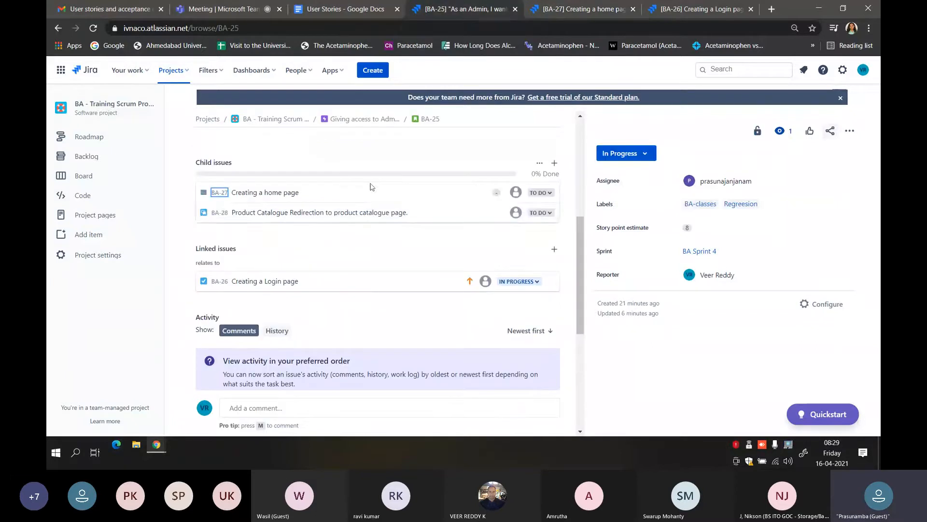
pyautogui.click(555, 11)
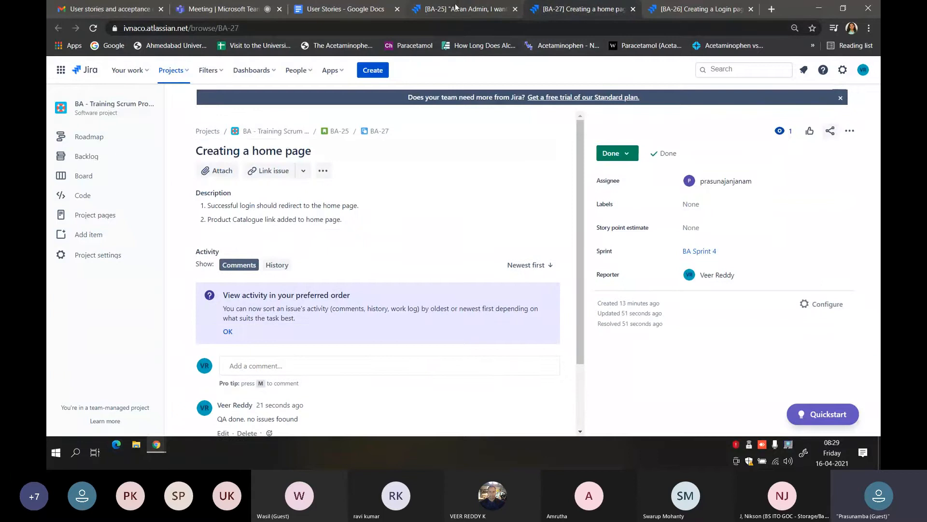
pyautogui.click(454, 9)
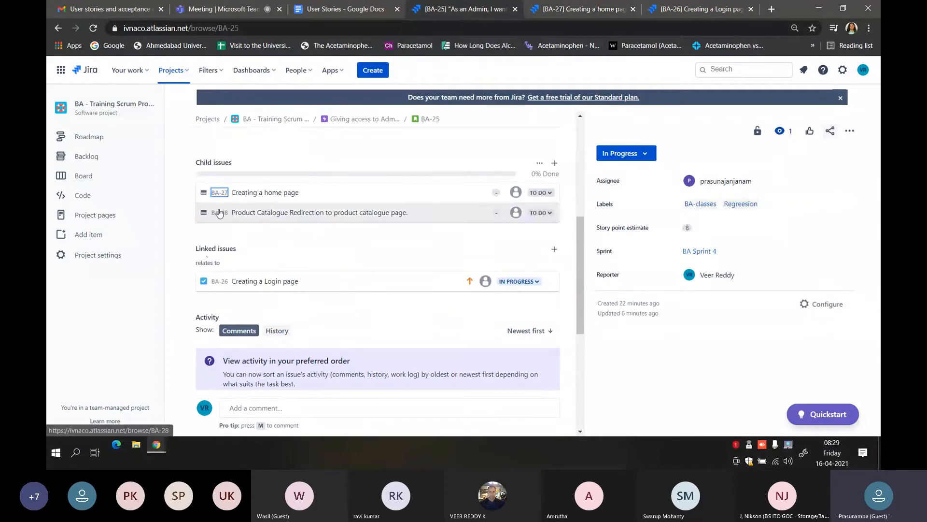
pyautogui.click(556, 10)
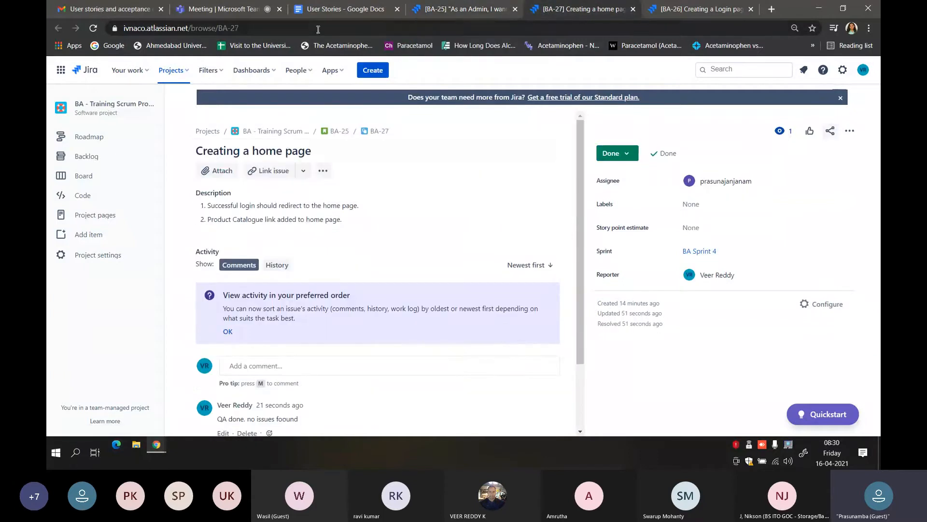
pyautogui.click(245, 26)
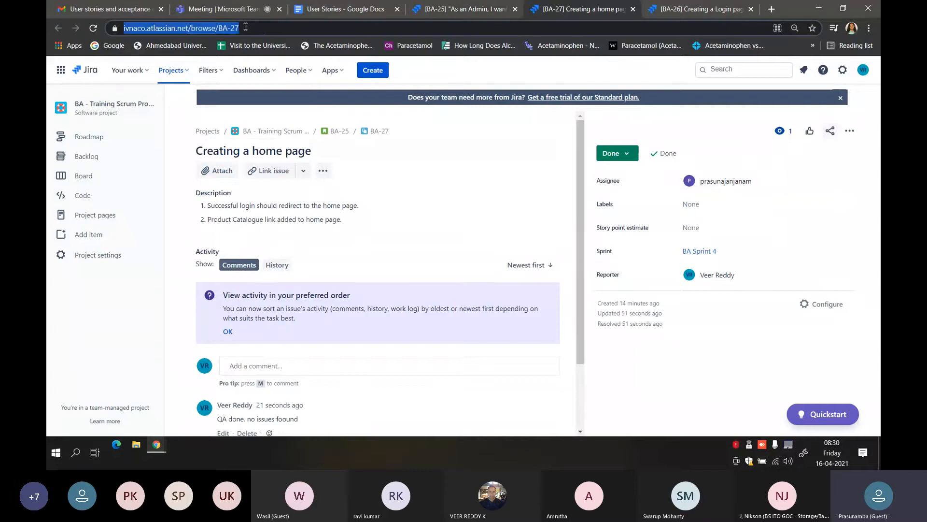
pyautogui.press('End')
pyautogui.press('BackSpace')
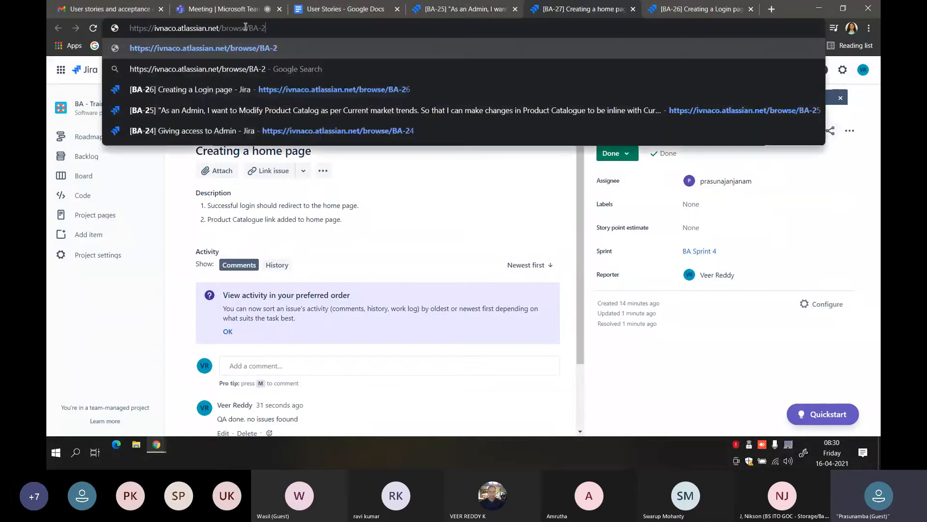
pyautogui.write('8')
pyautogui.press('Return')
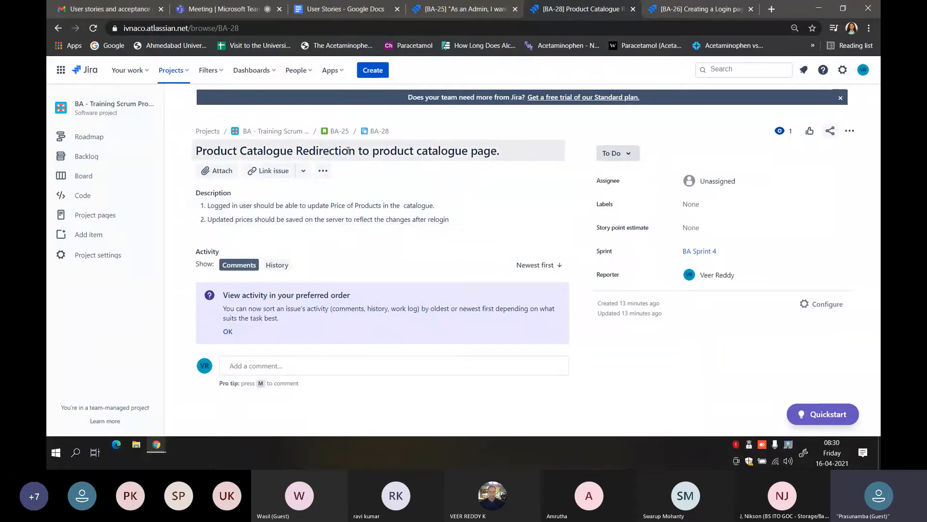
# Step: Set the status of child issue BA-28 to Done and reload its parent story BA-25
pyautogui.click(614, 153)
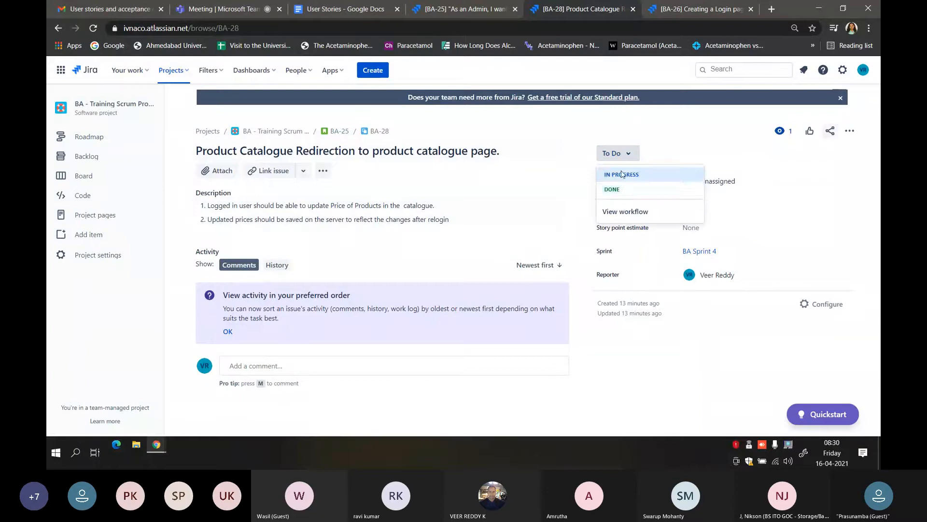
pyautogui.click(622, 188)
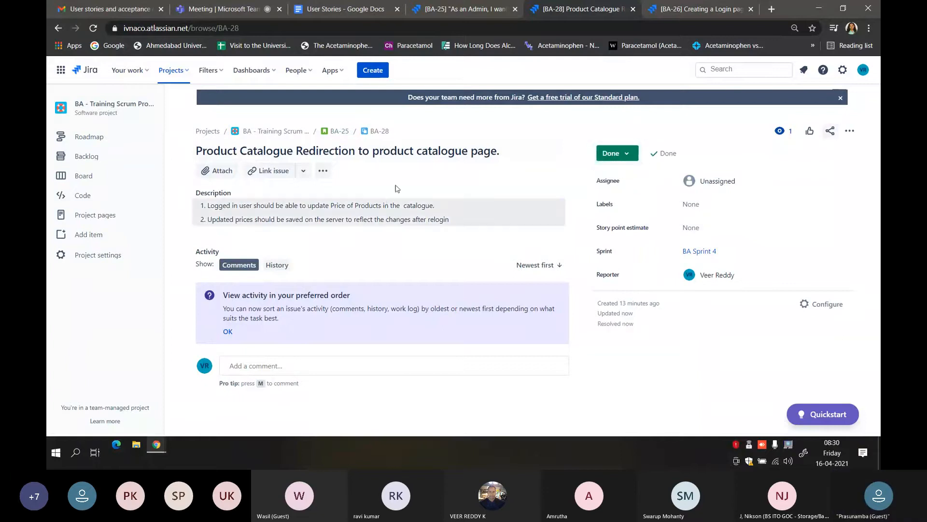
pyautogui.click(485, 12)
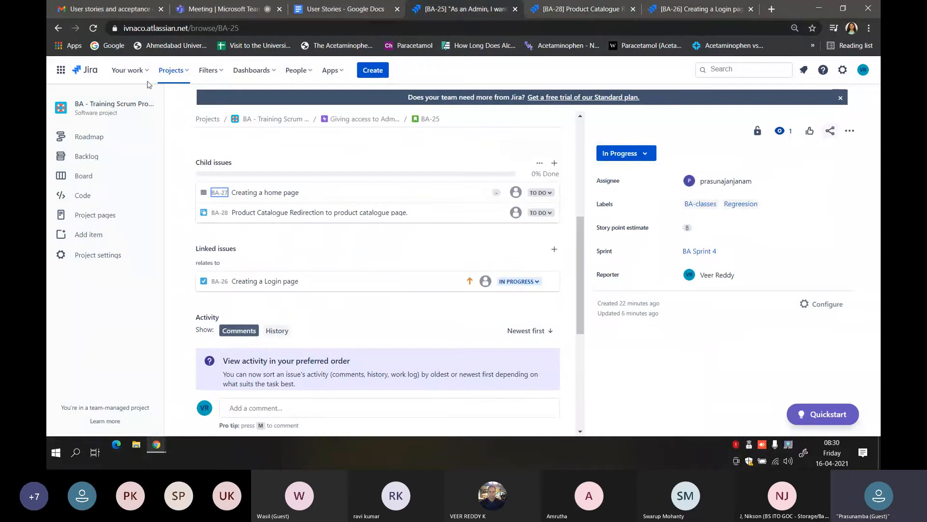
pyautogui.click(94, 29)
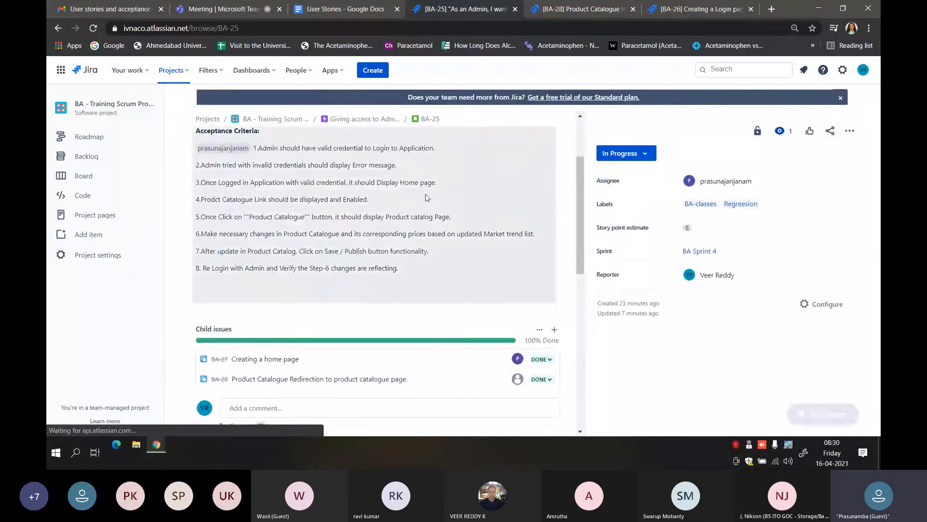
# Step: Review the statuses of the child issues and the linked issue in story BA-25
pyautogui.scroll(-2, 426, 195)
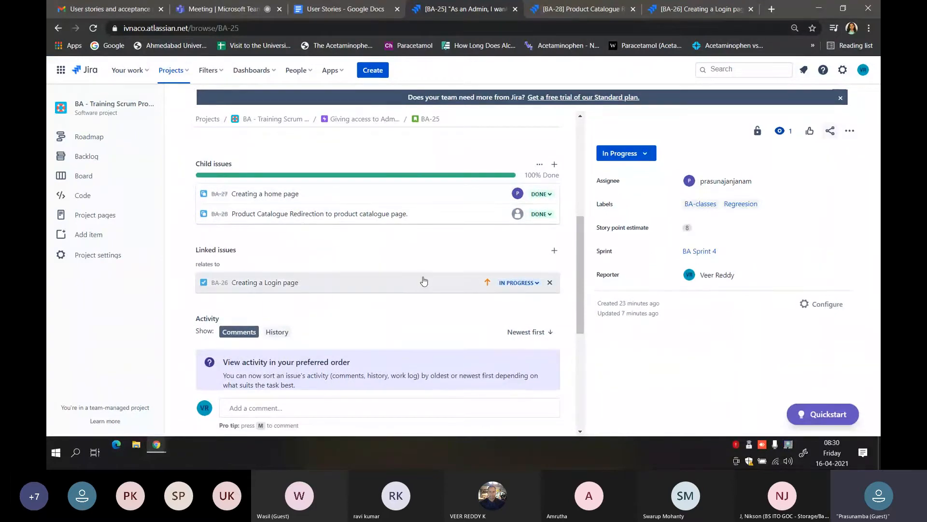
pyautogui.scroll(5, 403, 297)
pyautogui.scroll(2, 403, 297)
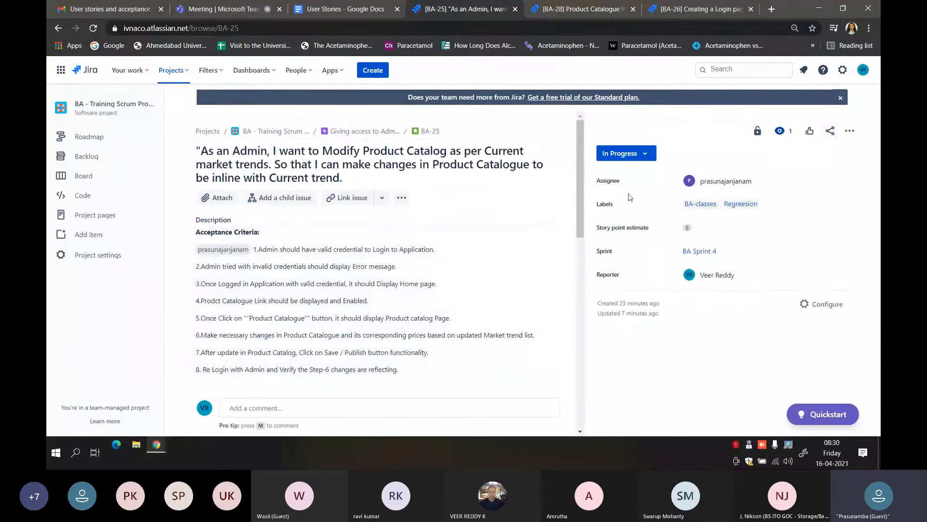
pyautogui.scroll(-5, 459, 231)
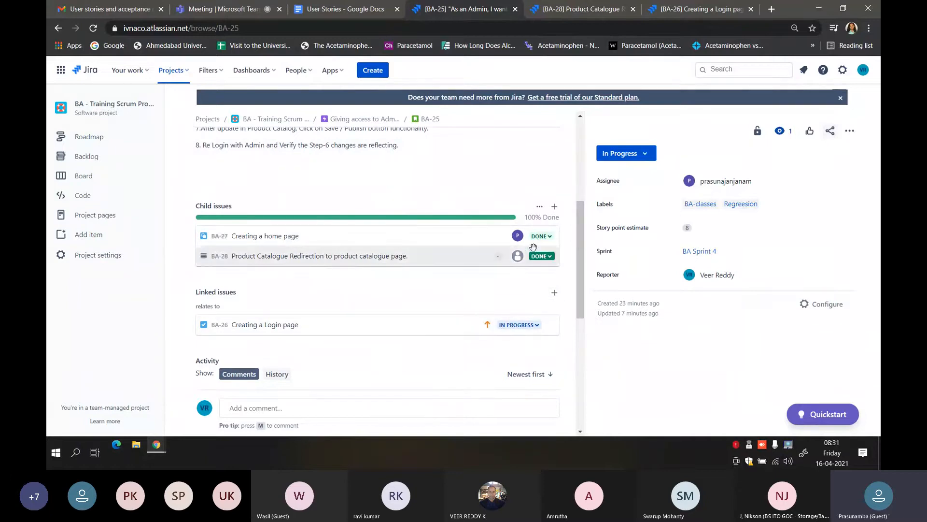
pyautogui.moveTo(550, 325)
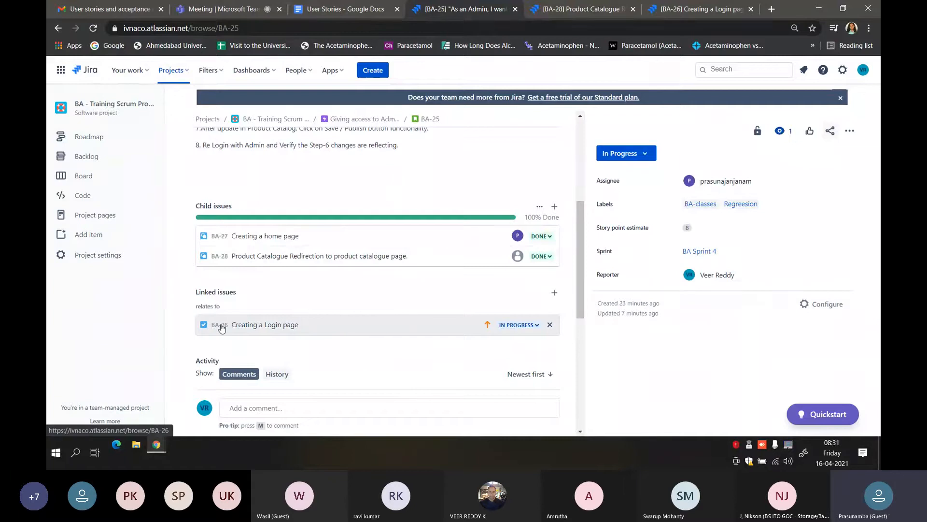
# Step: In BA-26 "Creating a Login page", set the blocking bug BA-29 to Done, and set BA-26 itself to Done
pyautogui.click(691, 11)
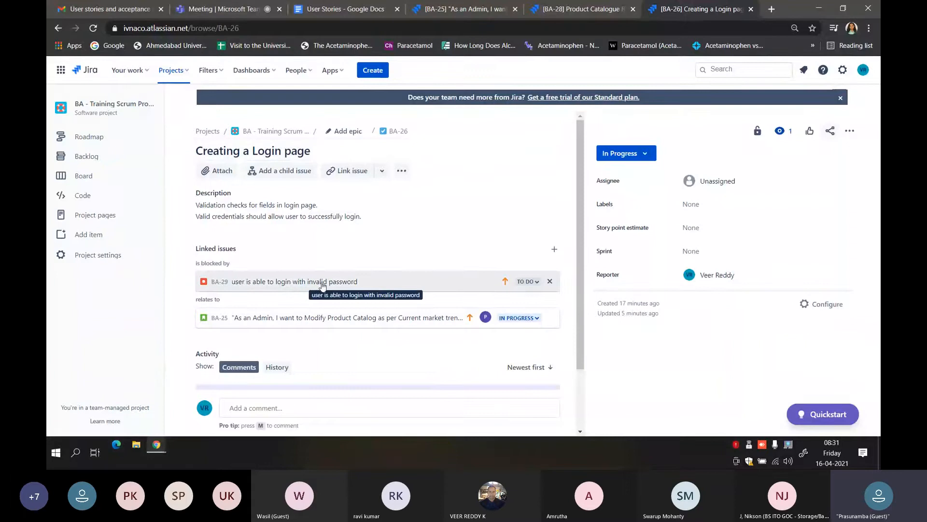
pyautogui.click(537, 282)
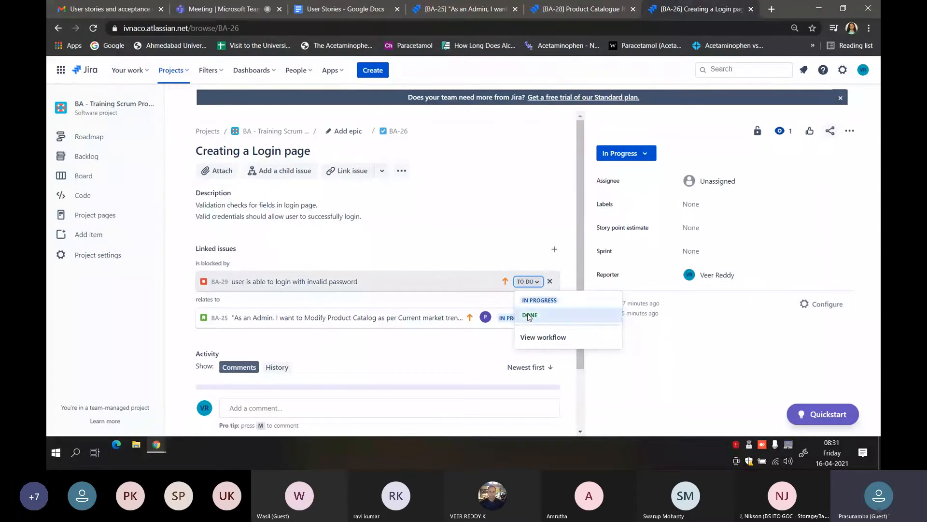
pyautogui.click(530, 315)
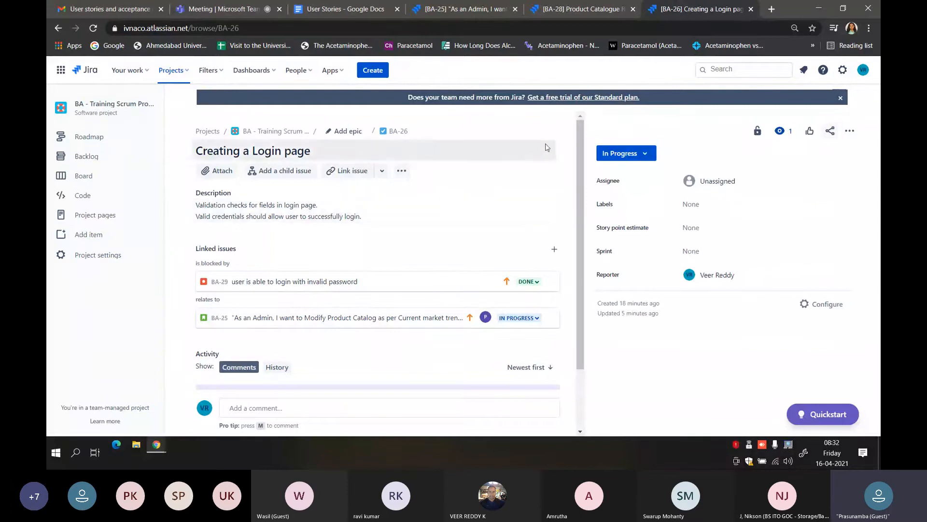
pyautogui.click(619, 153)
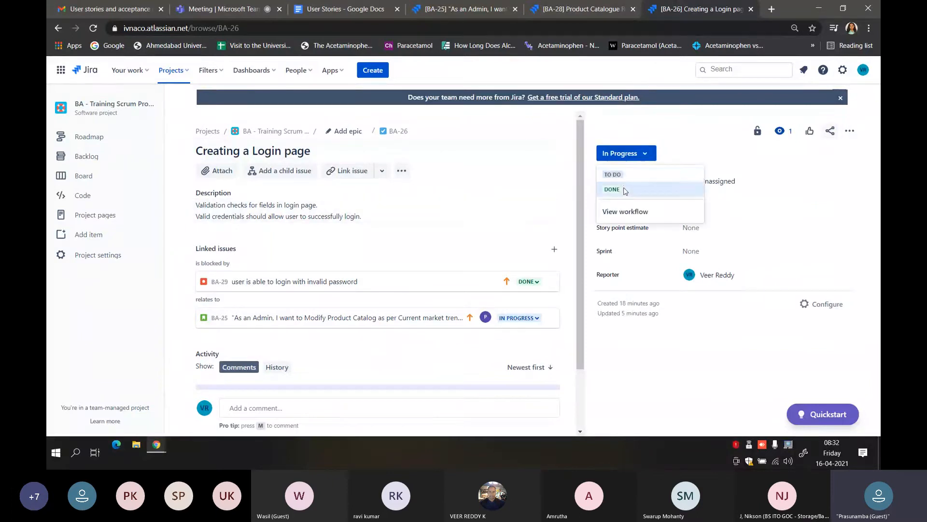
pyautogui.click(624, 189)
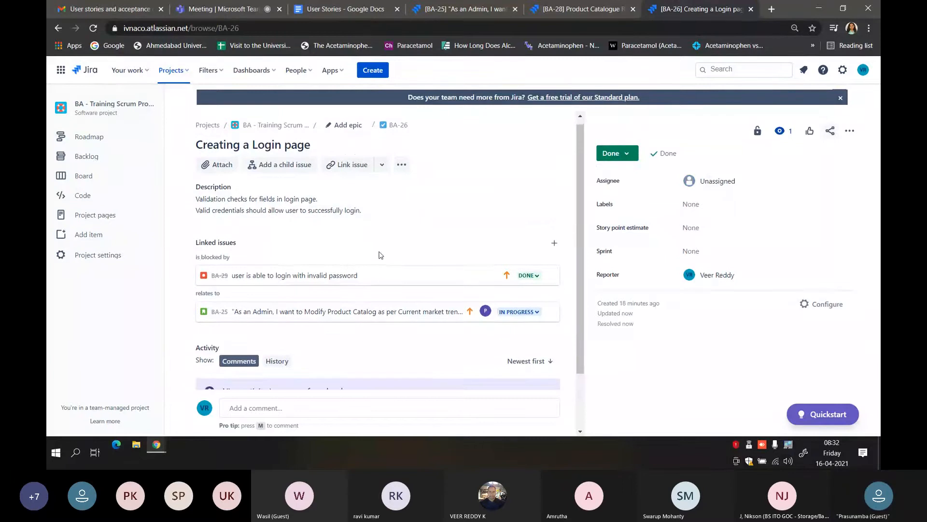
# Step: Check the linked issues of BA-26, return to story BA-25 and refresh it
pyautogui.scroll(-1, 381, 255)
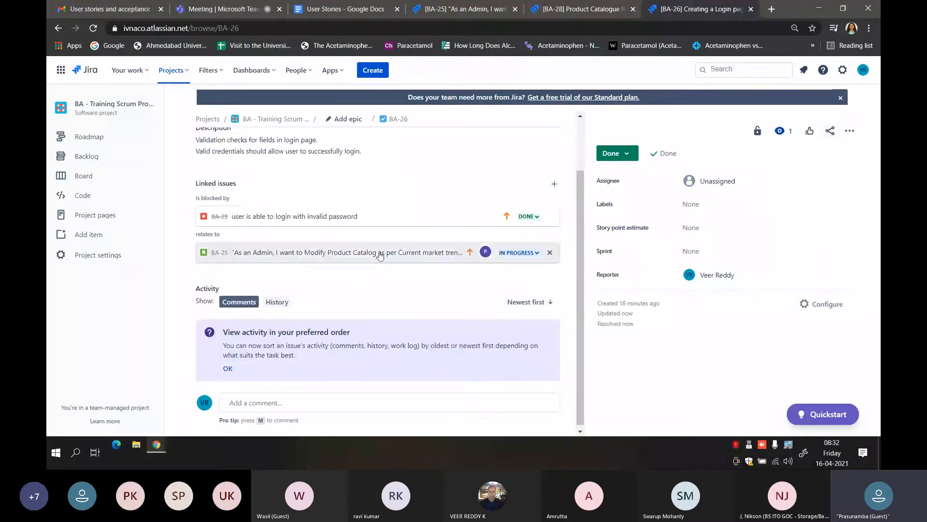
pyautogui.click(453, 7)
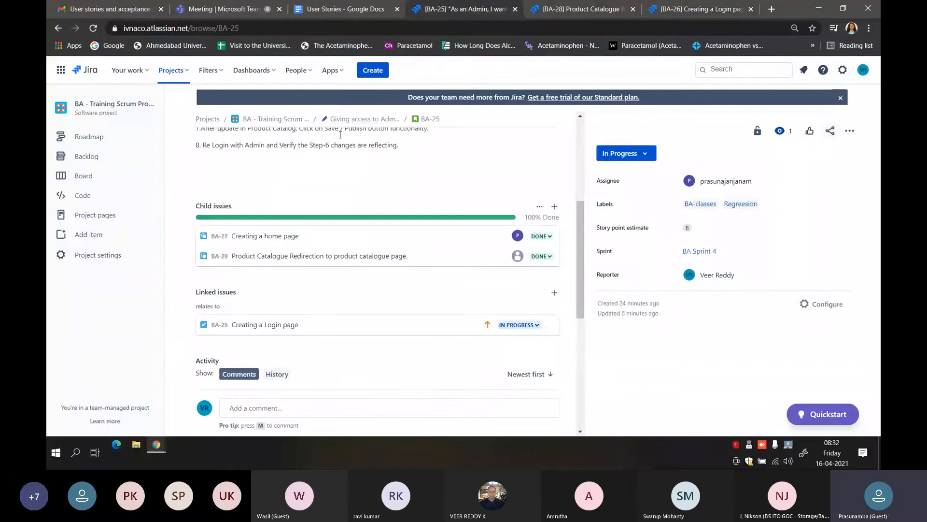
pyautogui.scroll(5, 351, 183)
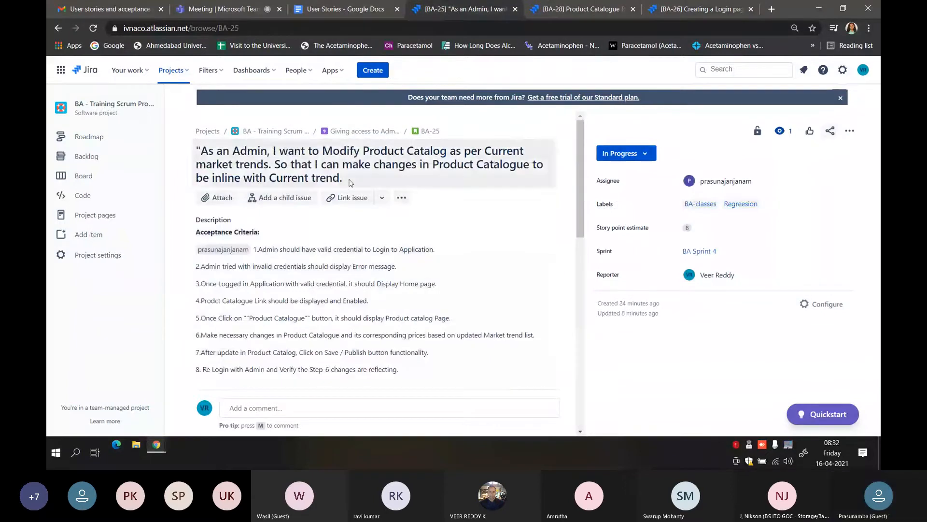
pyautogui.click(93, 27)
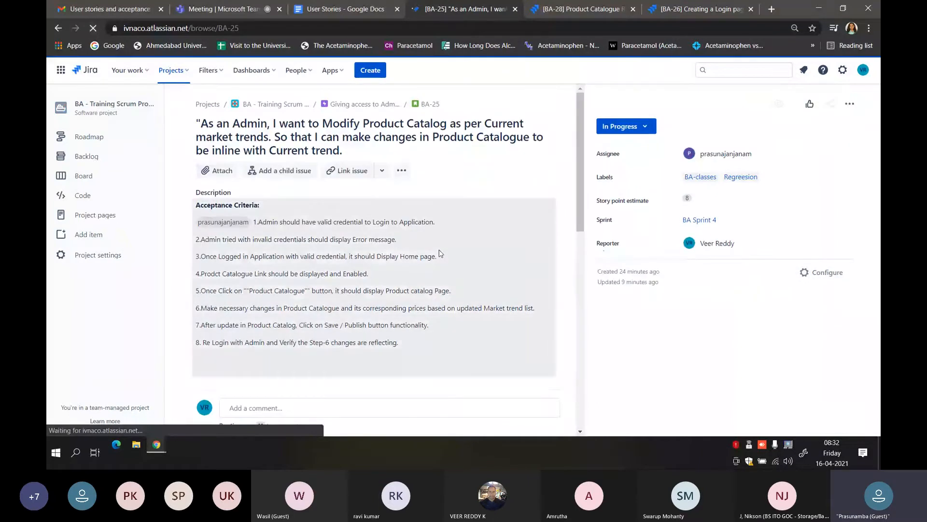
# Step: Save a comment on story BA-25: "As al child and linked issues are completed, marking this story as done."
pyautogui.scroll(-2, 440, 255)
pyautogui.scroll(-4, 440, 249)
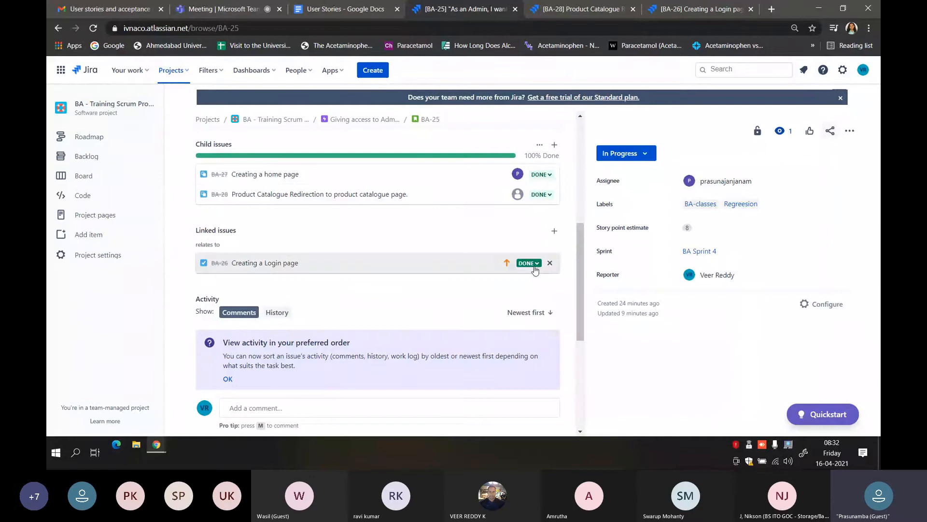
pyautogui.click(635, 157)
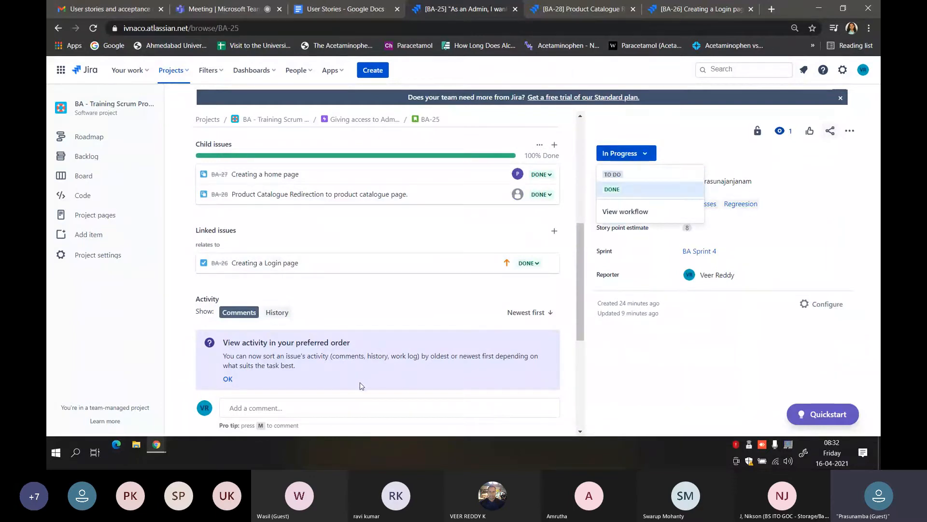
pyautogui.click(349, 408)
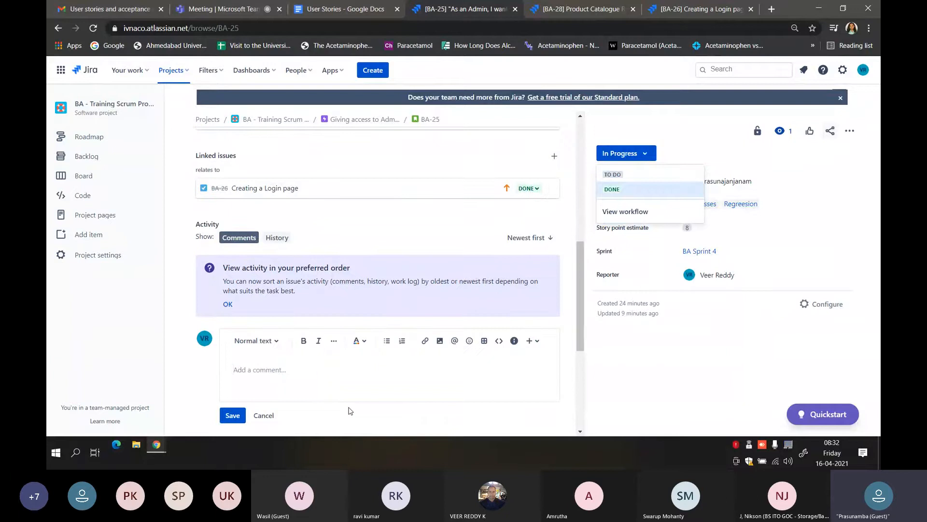
pyautogui.click(338, 363)
pyautogui.write('As al')
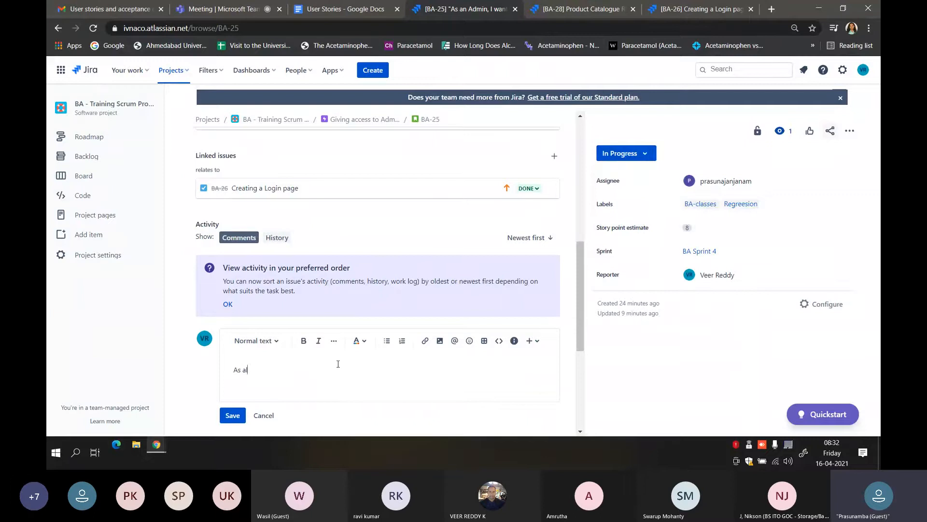
pyautogui.write(' child and linked')
pyautogui.write(' issues a')
pyautogui.press('BackSpace')
pyautogui.write('issue')
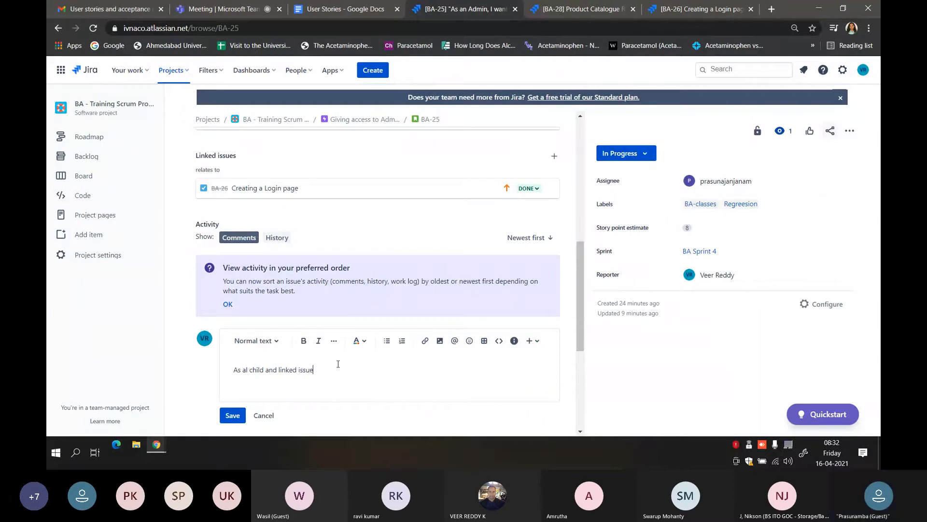
pyautogui.write('s arecompleted ')
pyautogui.write('marking this story as tdone.')
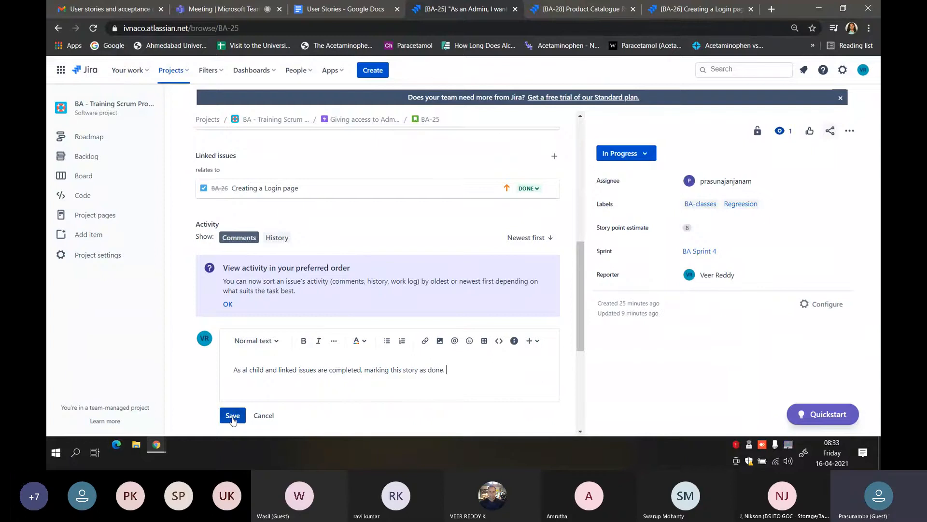
pyautogui.click(233, 416)
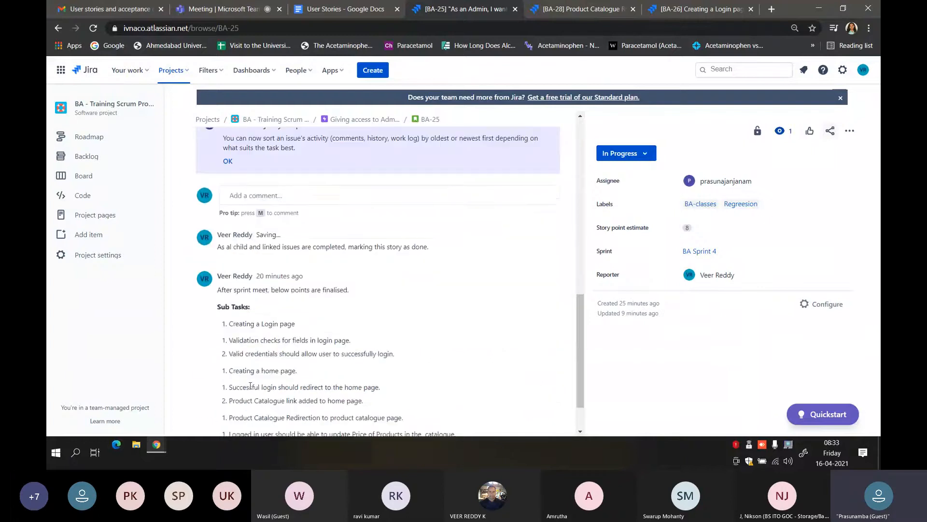
# Step: Set the status of story BA-25 and of its parent epic "Giving access to Admin" to Done
pyautogui.click(649, 155)
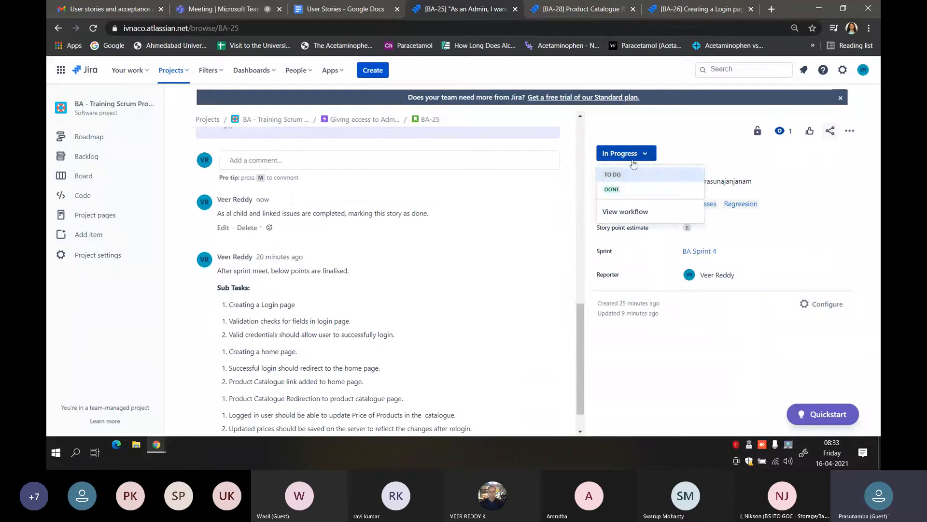
pyautogui.click(612, 189)
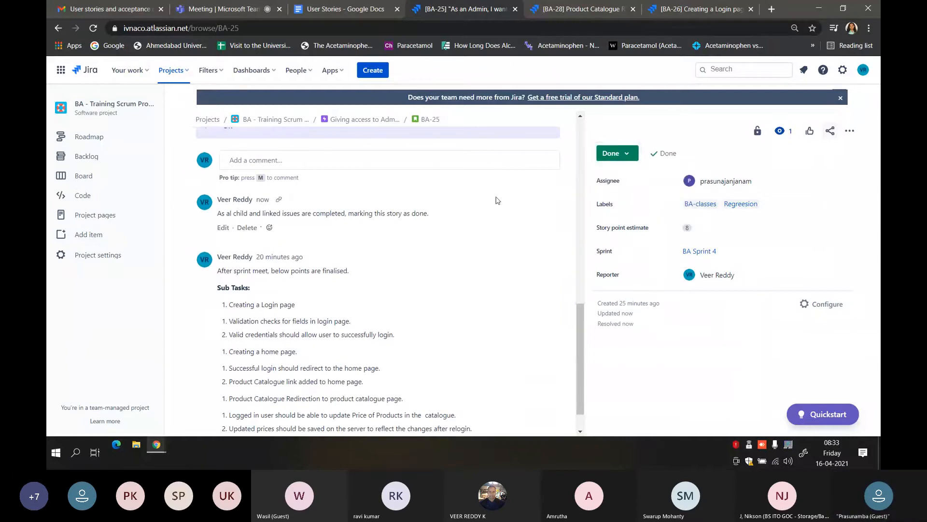
pyautogui.hotkey('ctrl', '-')
pyautogui.hotkey('ctrl', '-')
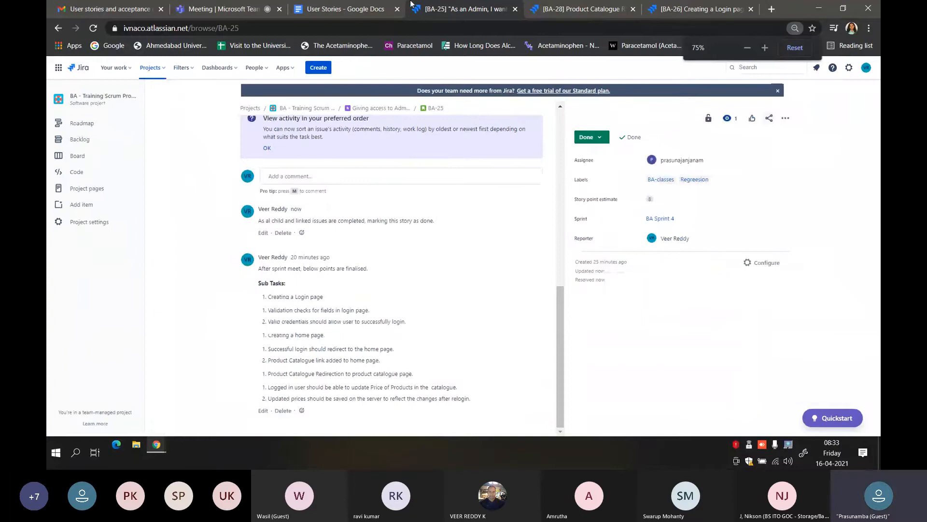
pyautogui.scroll(4, 372, 170)
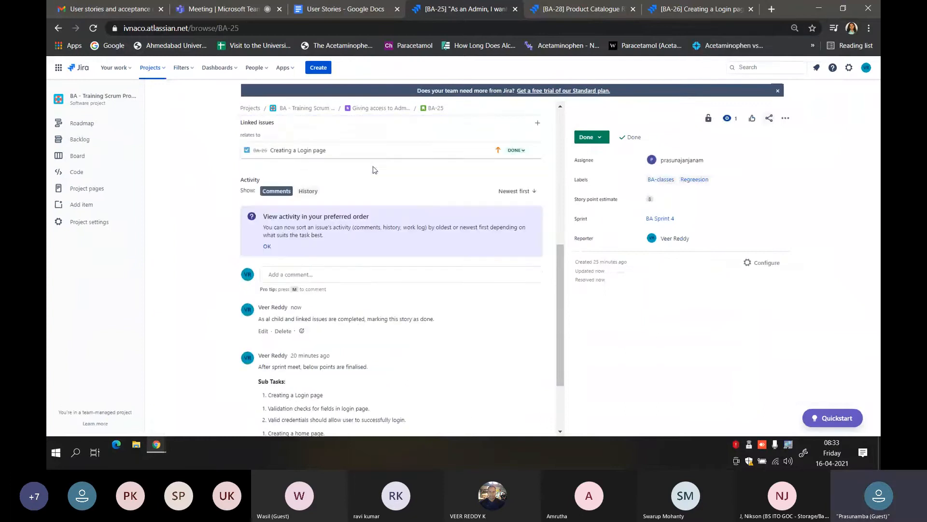
pyautogui.scroll(5, 390, 334)
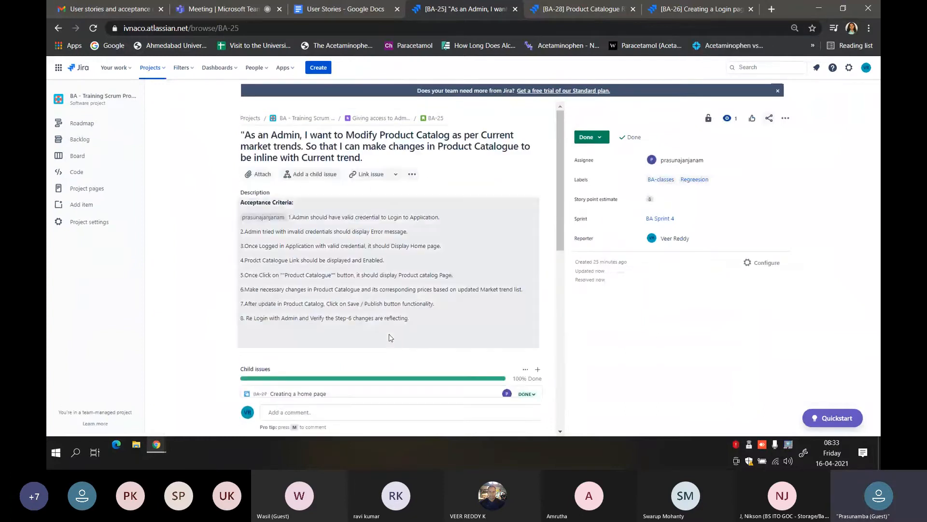
pyautogui.click(378, 119)
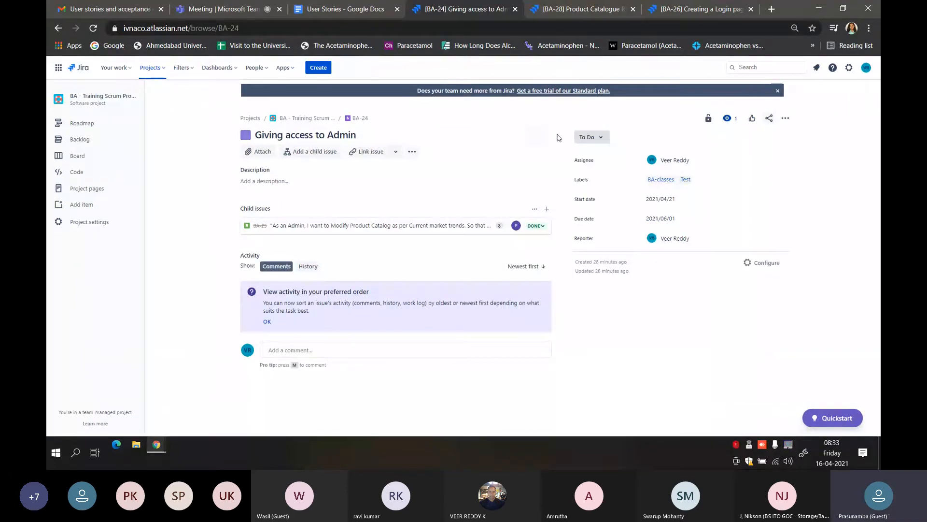
pyautogui.click(599, 138)
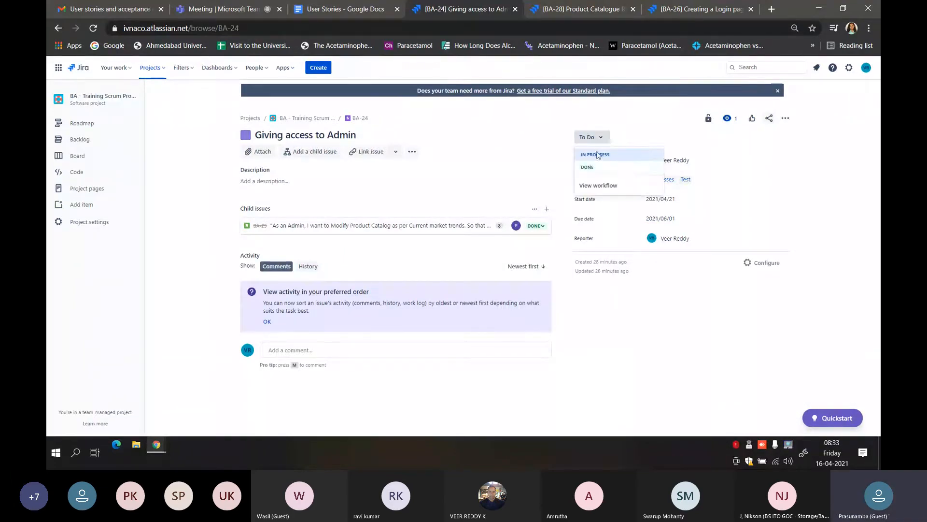
pyautogui.click(593, 168)
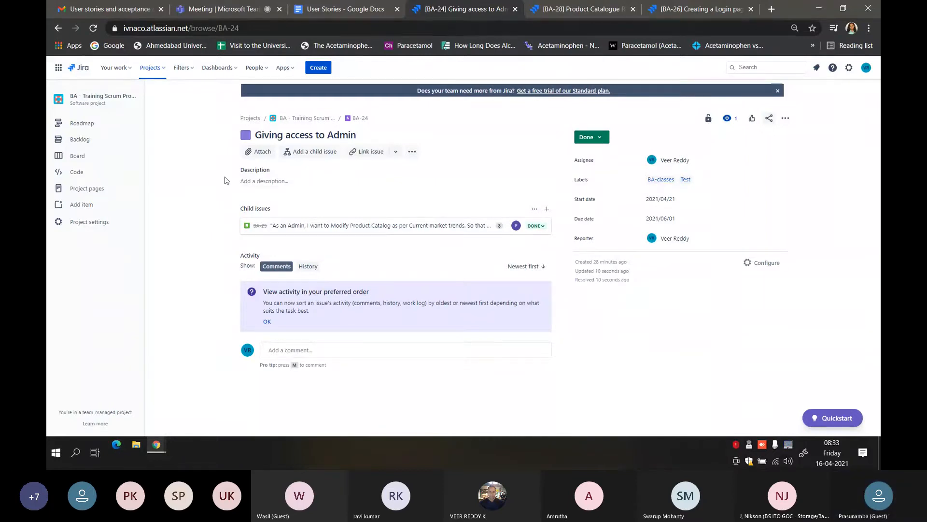
# Step: Complete BA Sprint 4 from the project board and check the project's board and backlog
pyautogui.click(77, 155)
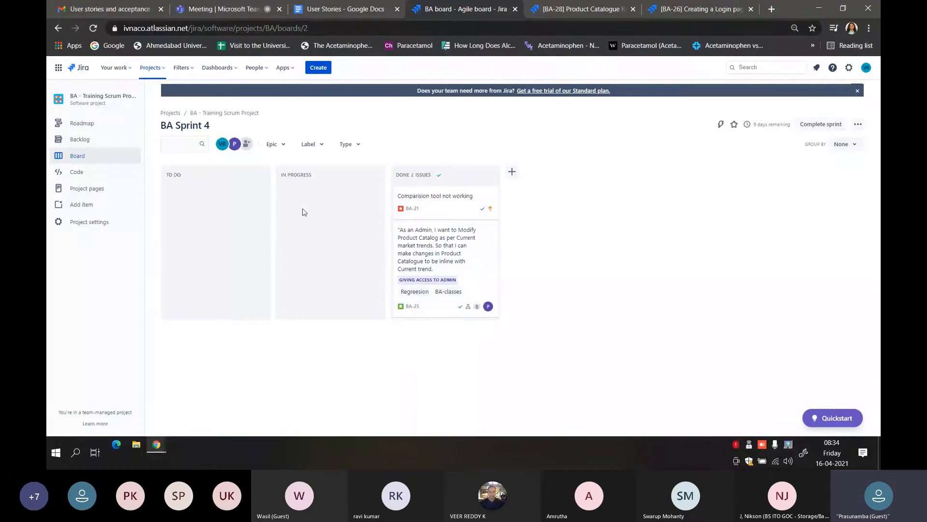
pyautogui.click(824, 124)
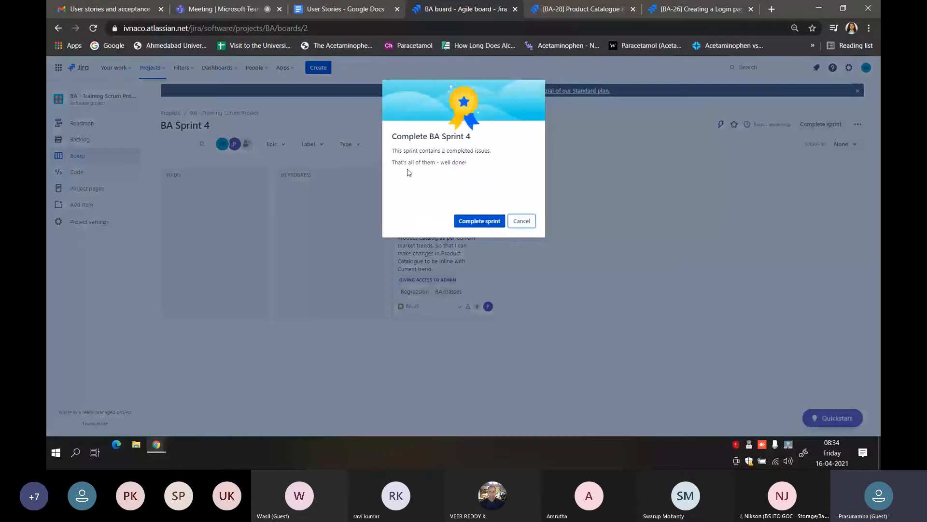
pyautogui.click(473, 218)
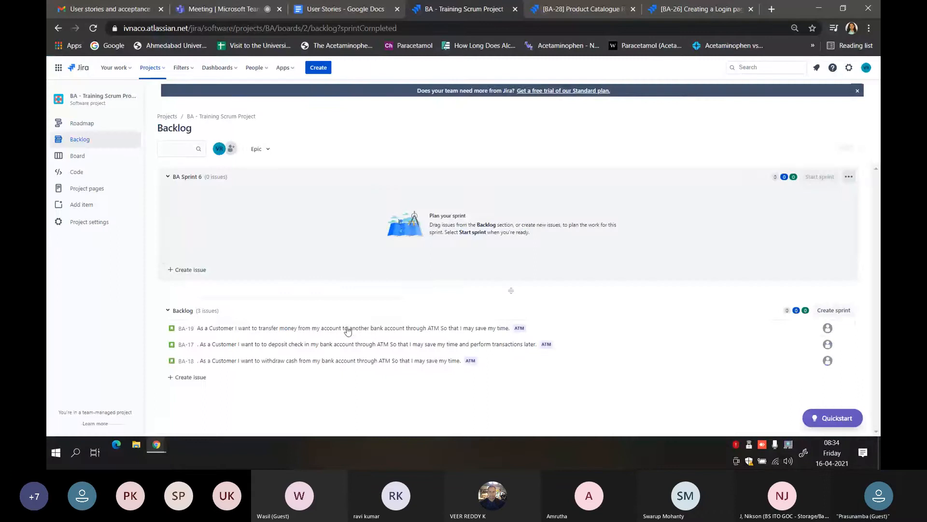
pyautogui.click(117, 156)
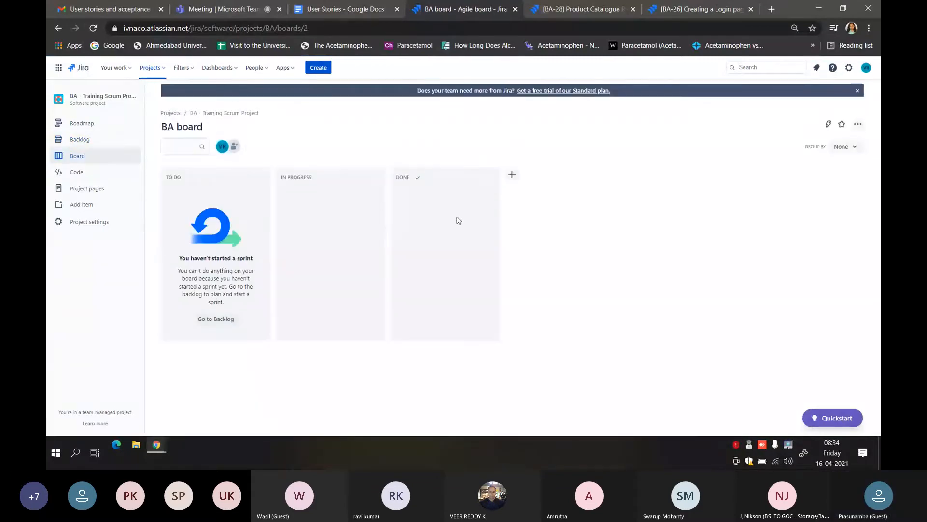
pyautogui.click(78, 140)
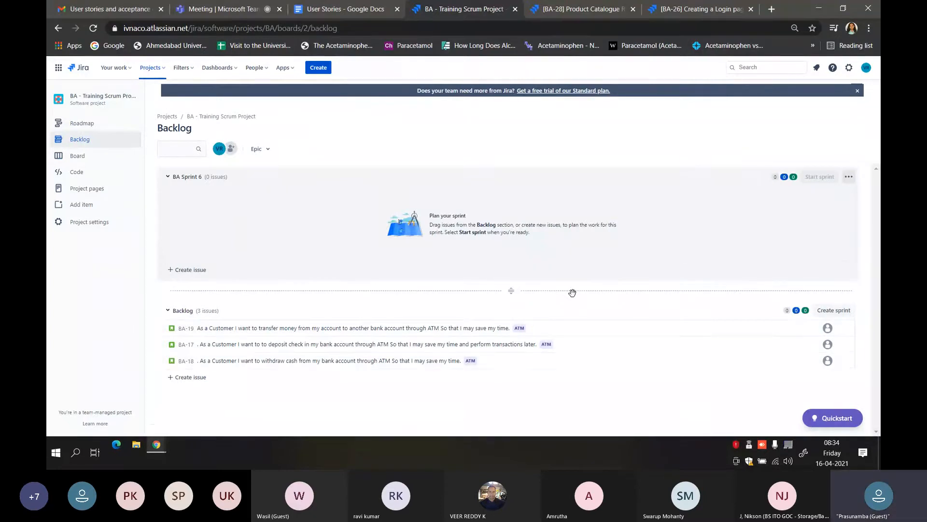
# Step: Switch to the User Stories document in Google Docs and review User Story 2 with its acceptance criteria
pyautogui.click(228, 6)
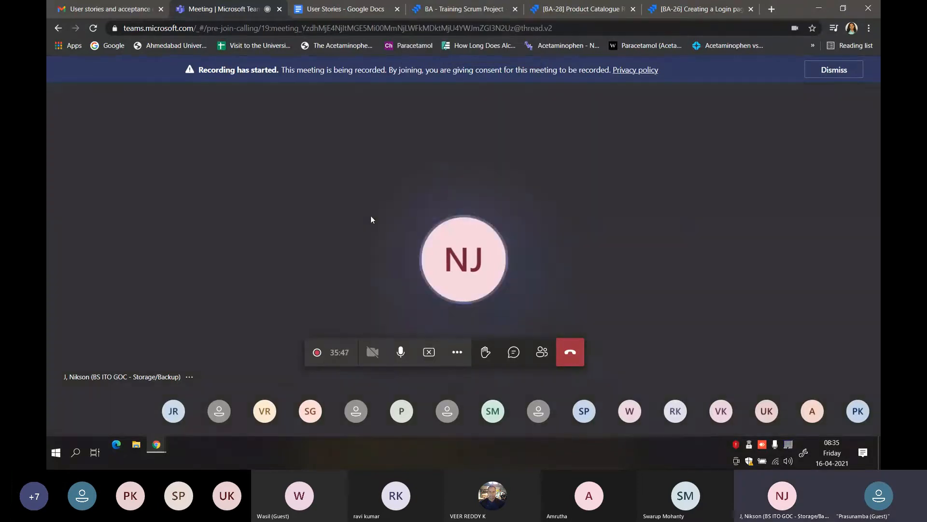
pyautogui.click(337, 12)
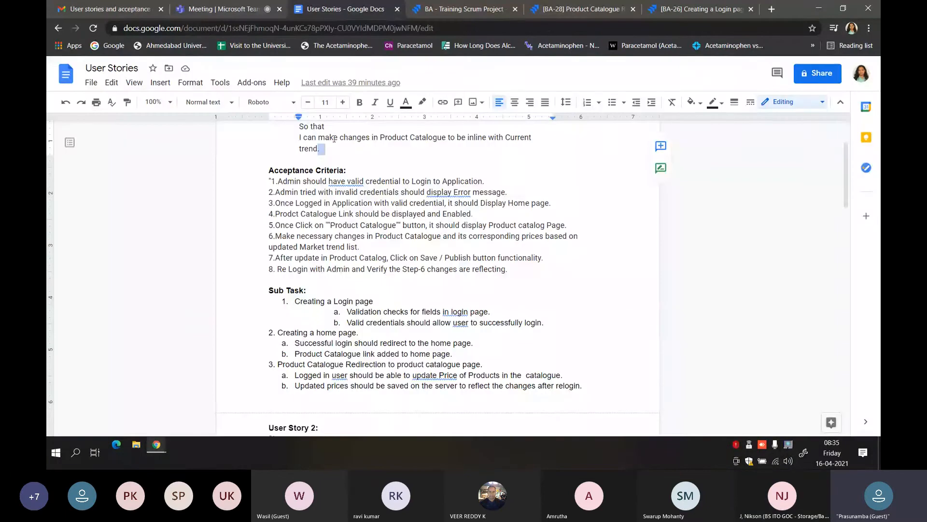
pyautogui.click(332, 229)
pyautogui.scroll(2, 323, 186)
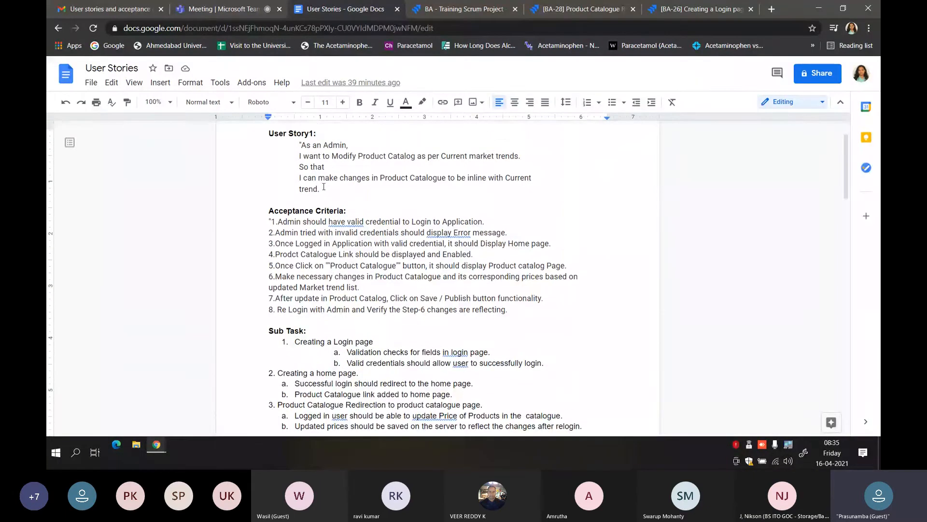
pyautogui.scroll(-6, 323, 187)
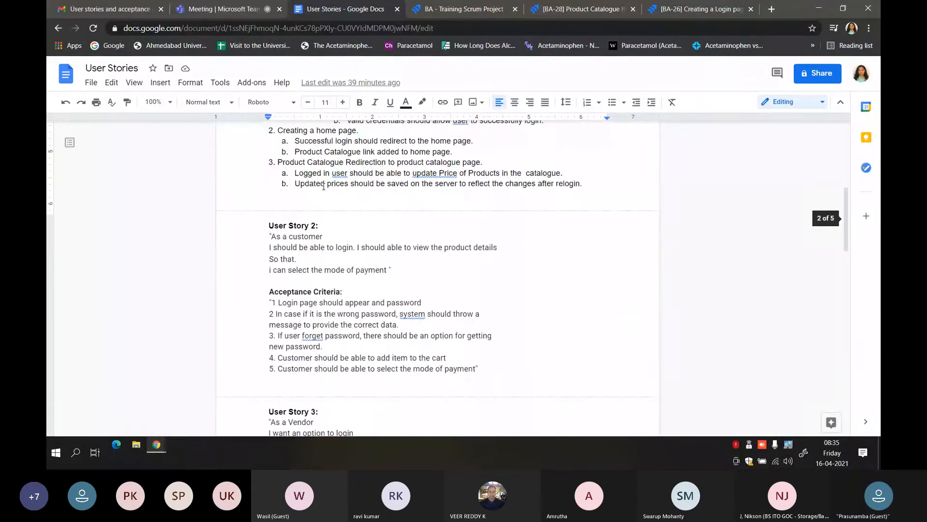
pyautogui.scroll(-1, 323, 187)
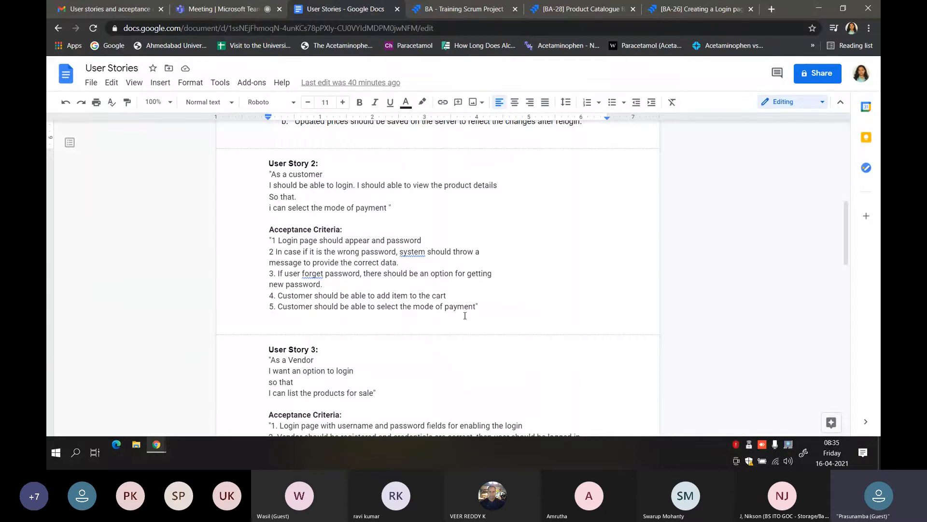
# Step: Add the bold heading "Sub Tasks:" below the acceptance criteria of User Story 2
pyautogui.click(273, 326)
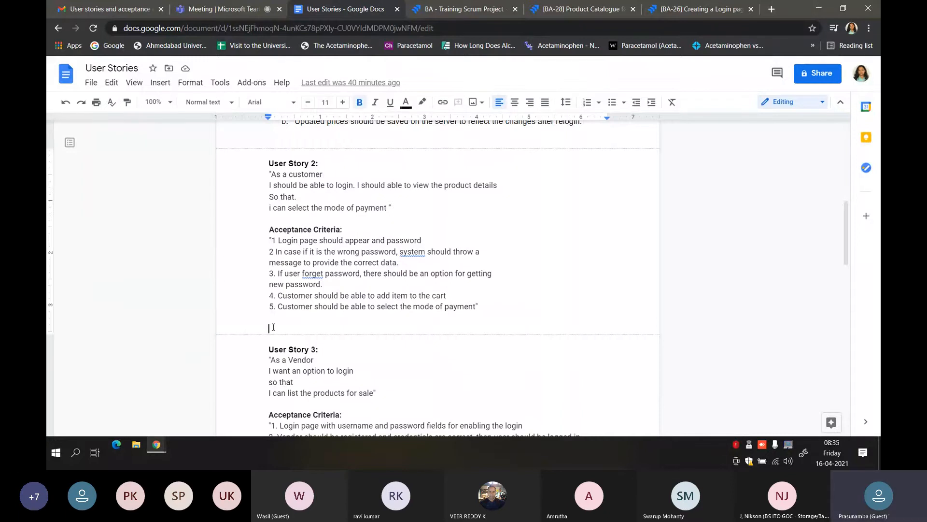
pyautogui.scroll(3, 324, 249)
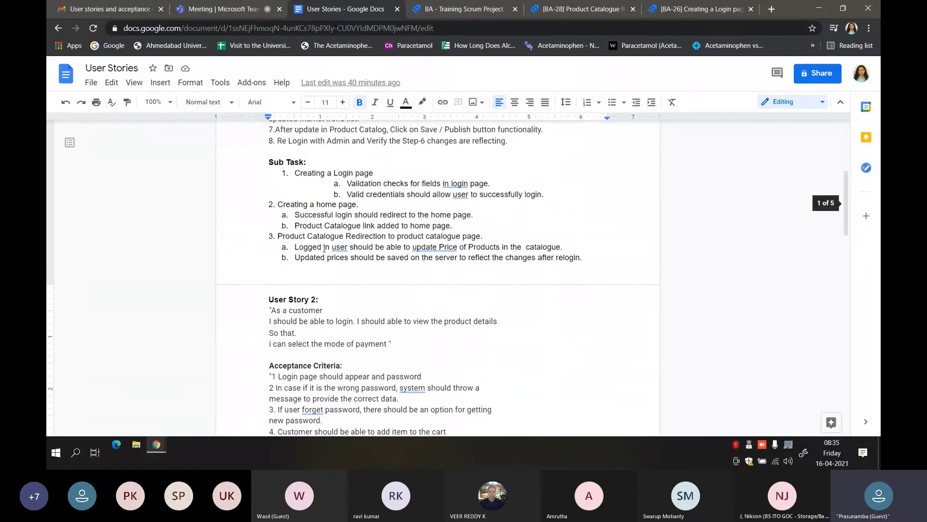
pyautogui.scroll(-4, 345, 255)
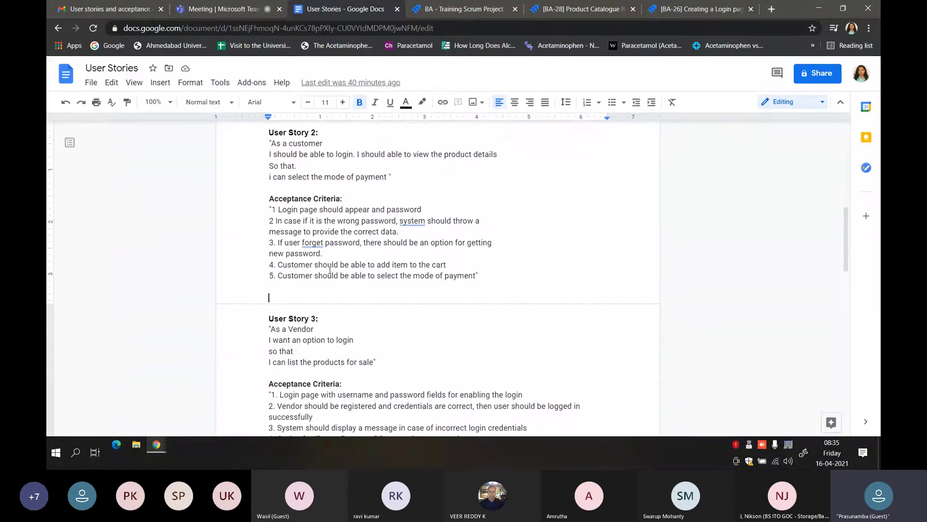
pyautogui.write('Sub Task')
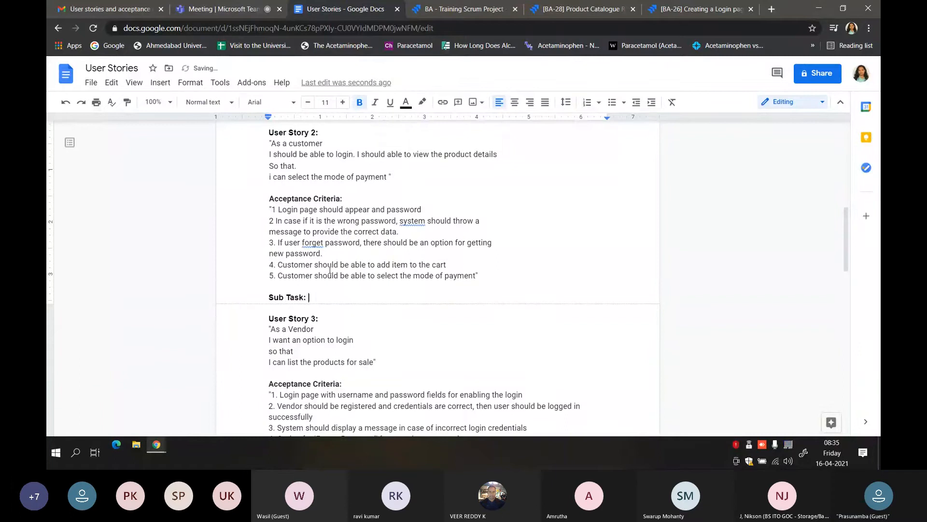
pyautogui.write('s:')
pyautogui.press('Return')
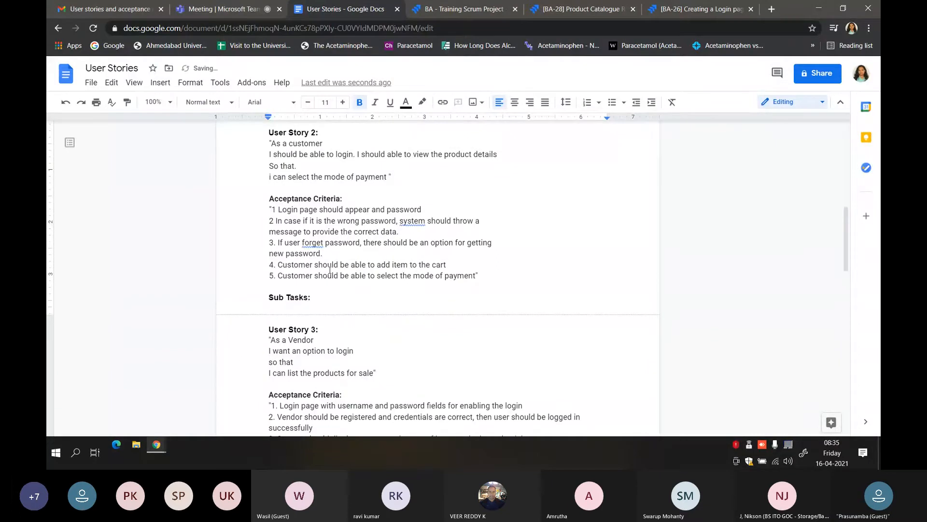
# Step: Start a numbered list under User Story 2's "Sub Tasks:" heading with the item "Creating a login page"
pyautogui.write('1.')
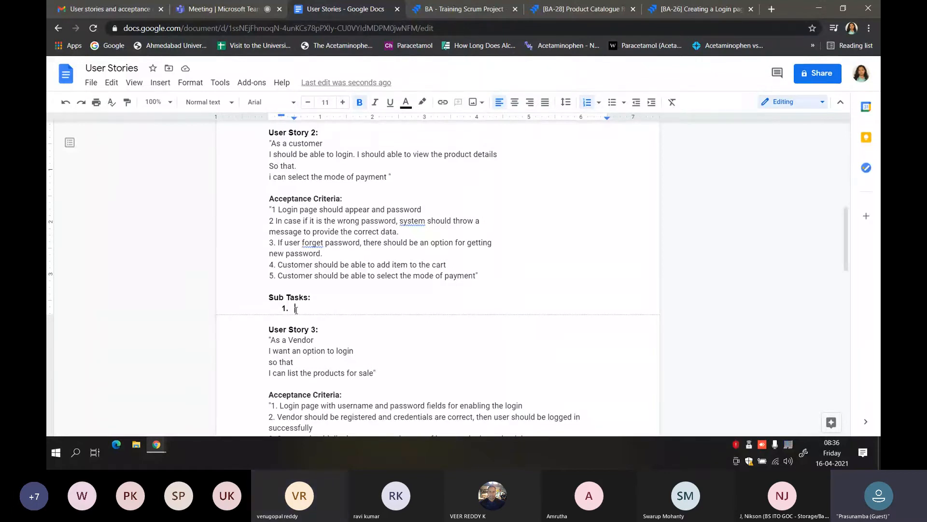
pyautogui.write('Creating a login pa')
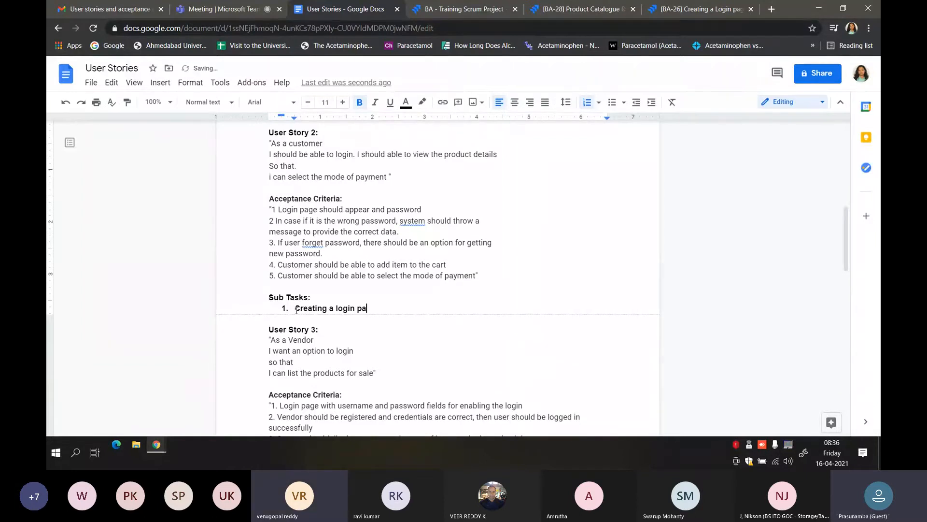
pyautogui.write('ge')
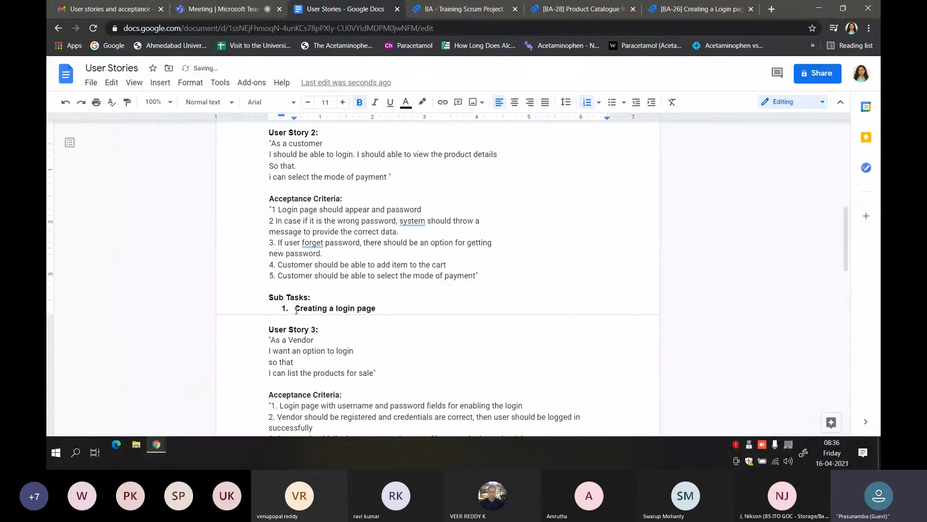
# Step: Add the nested sub-item "Validation error for incorrect details." under "Creating a login page" and remove its bold formatting
pyautogui.press('Return')
pyautogui.press('Return')
pyautogui.press('Tab')
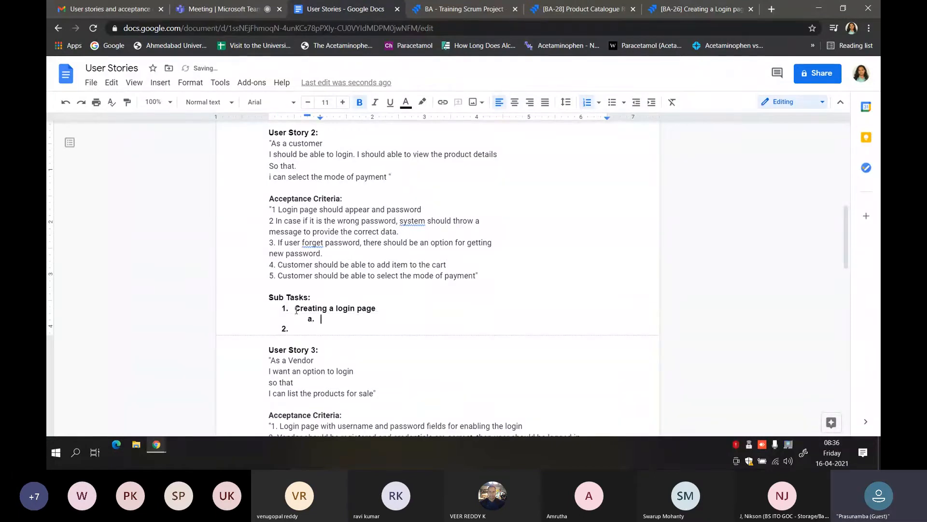
pyautogui.write('Validation error for inco')
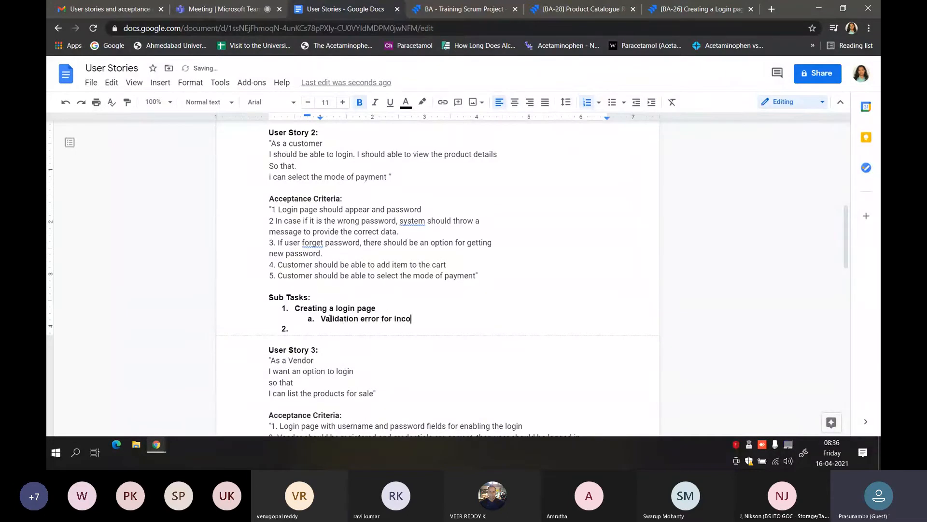
pyautogui.write('rrect details.')
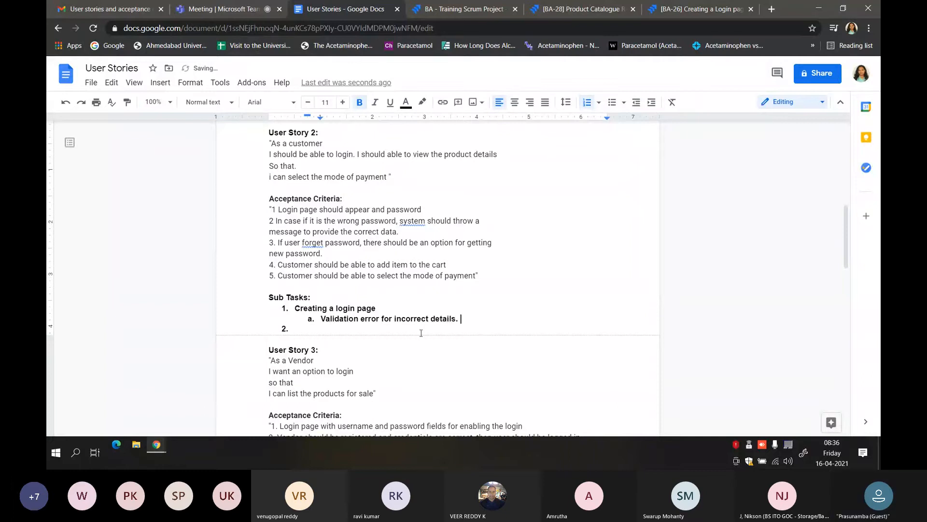
pyautogui.moveTo(461, 318); pyautogui.dragTo(319, 321)
pyautogui.hotkey('ctrl', 'b')
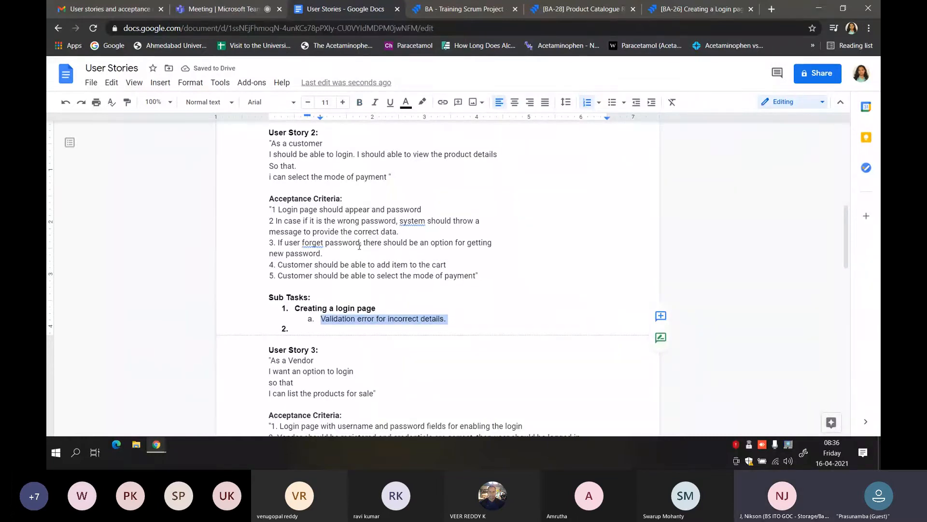
# Step: Add the second nested sub-item "Link for forgot password." under "Creating a login page"
pyautogui.click(456, 318)
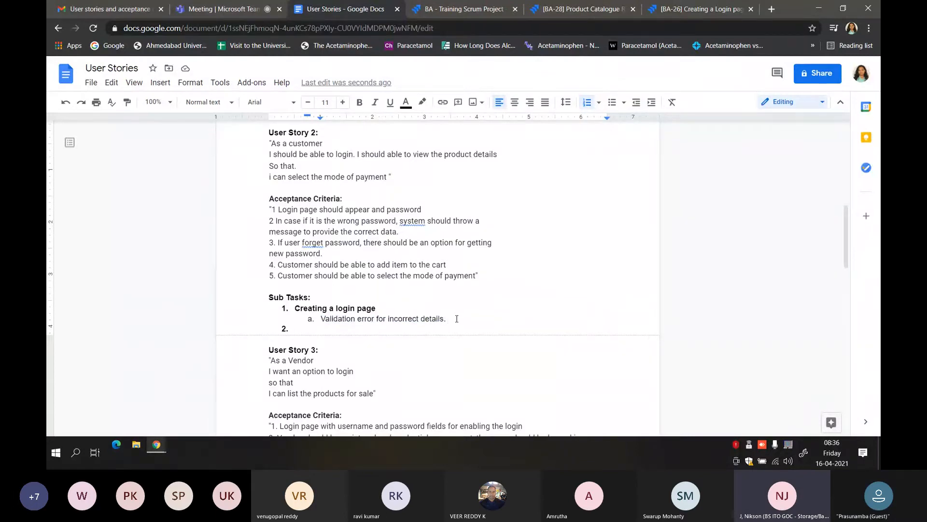
pyautogui.press('Return')
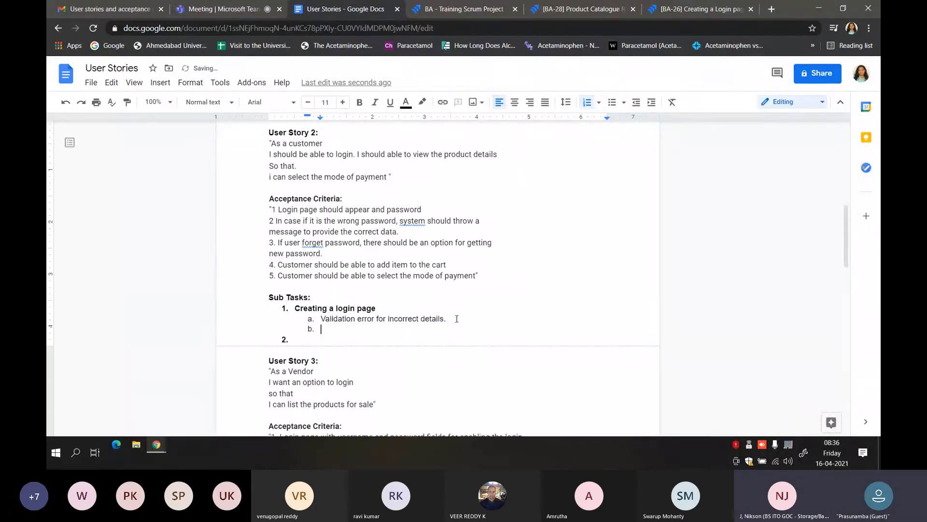
pyautogui.write('Lik')
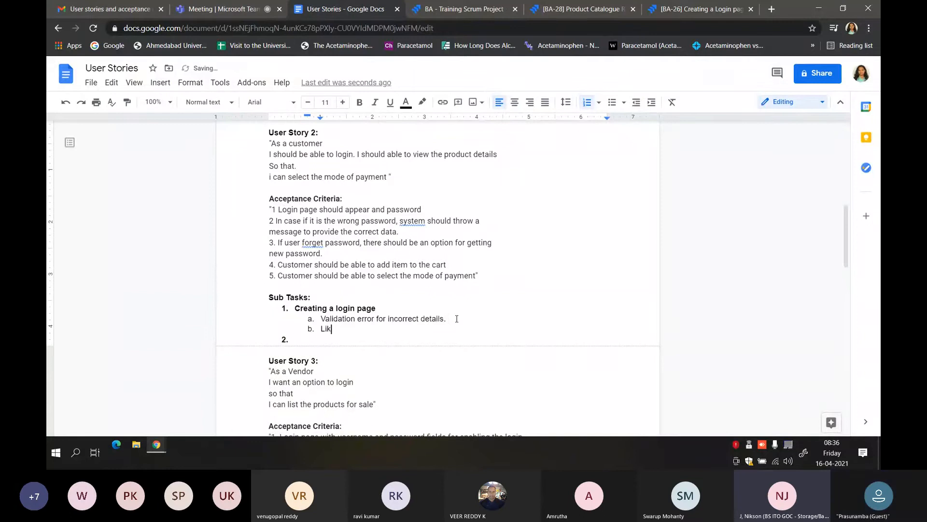
pyautogui.press('BackSpace')
pyautogui.write('nk')
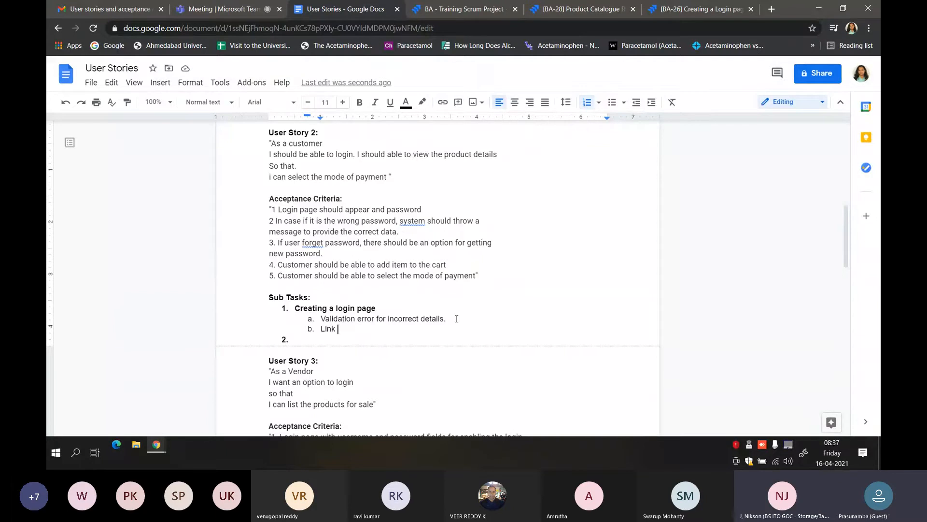
pyautogui.write('for forgot password')
pyautogui.press('BackSpace')
pyautogui.write('.')
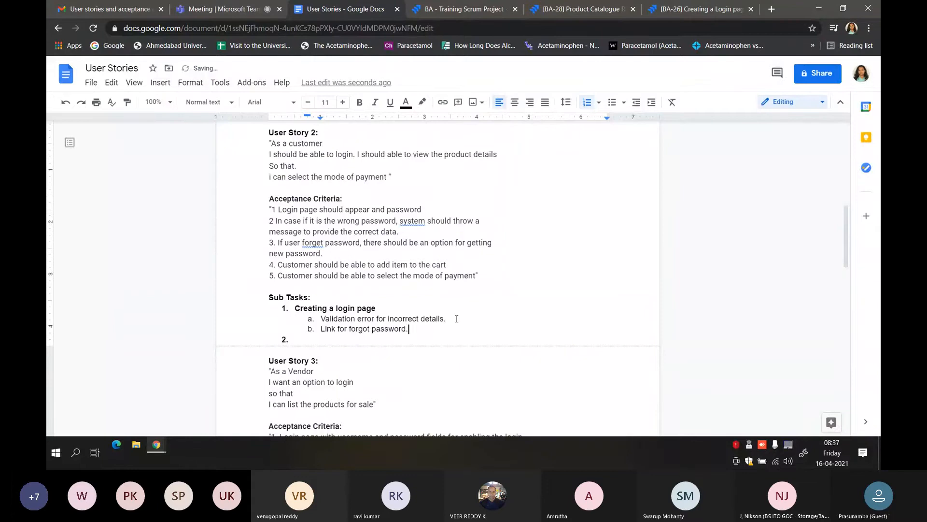
pyautogui.write('.')
pyautogui.press('Left')
pyautogui.press('Left')
pyautogui.press('Left')
pyautogui.press('Left')
pyautogui.press('Left')
pyautogui.press('Left')
pyautogui.press('Left')
pyautogui.press('Down')
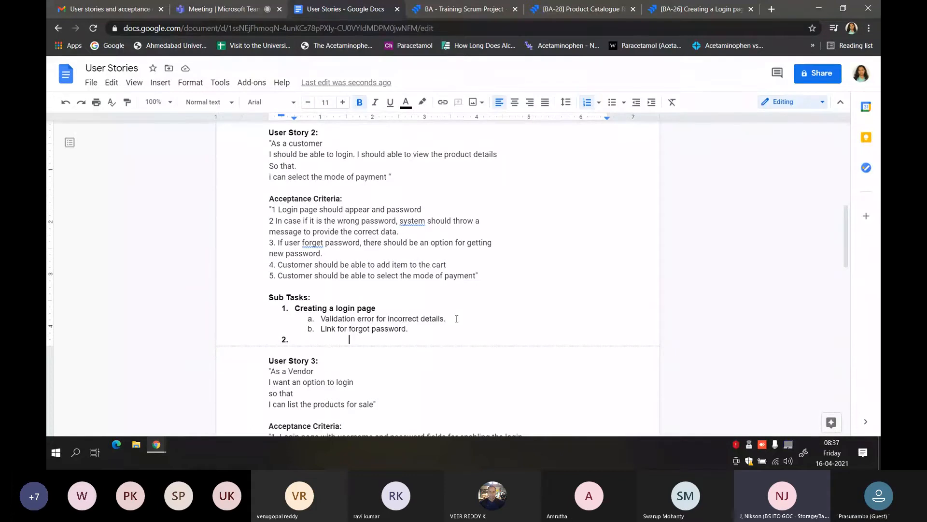
# Step: Add the third nested sub-item "With valid details, user should be able to successfully login." below the forgot password line
pyautogui.click(410, 329)
pyautogui.press('Return')
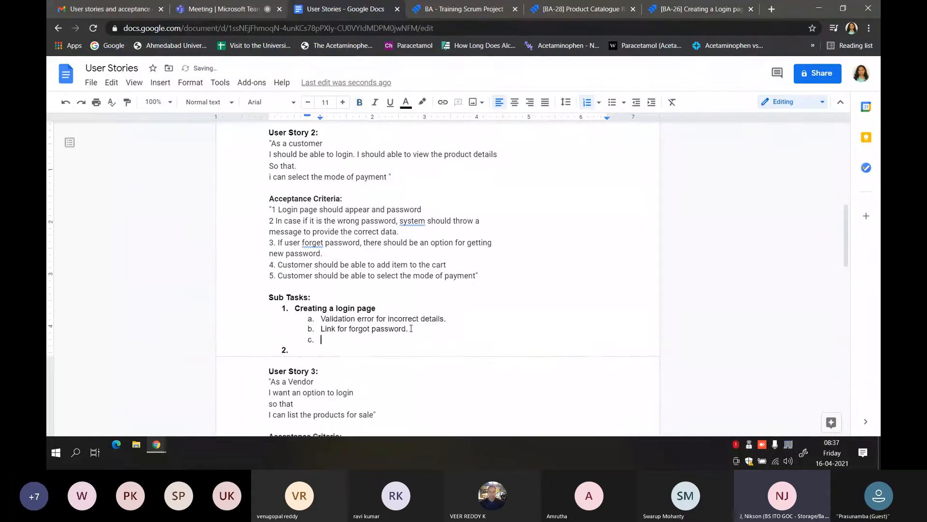
pyautogui.write('With valid')
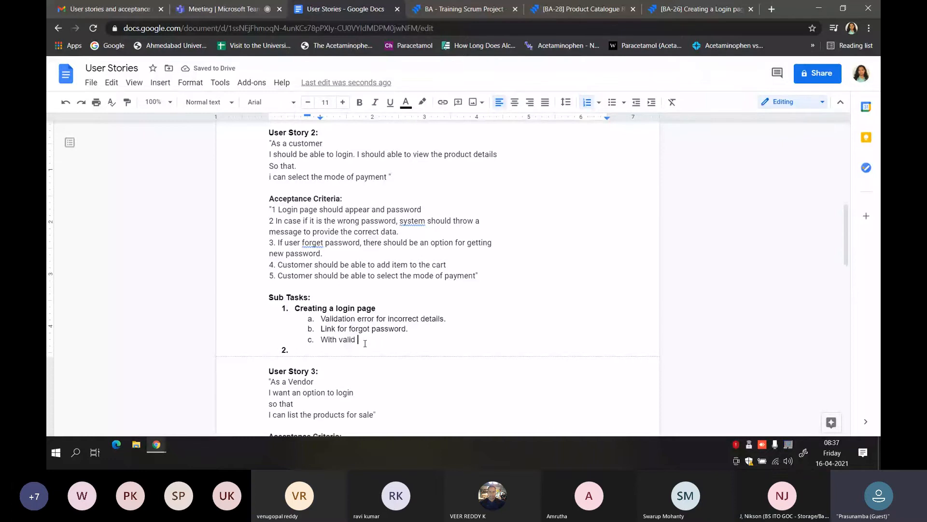
pyautogui.write('details, user should b')
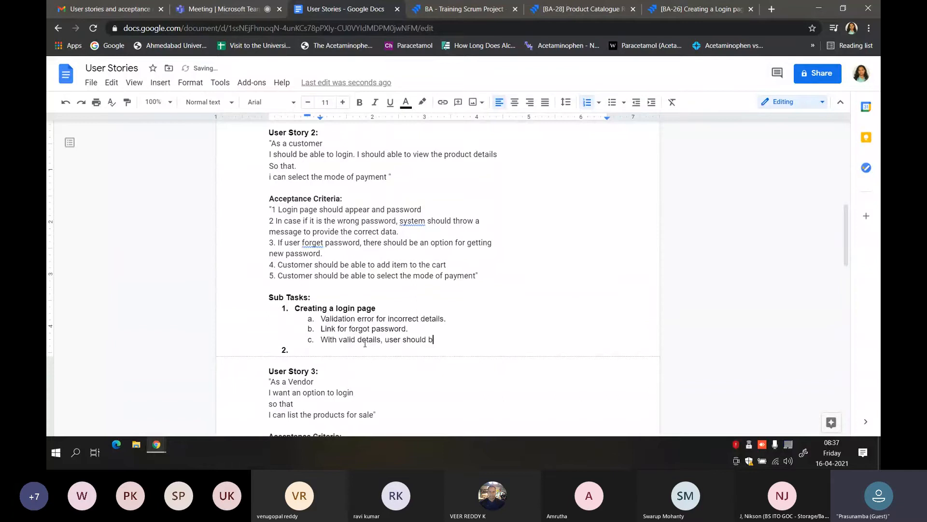
pyautogui.write('e able to su')
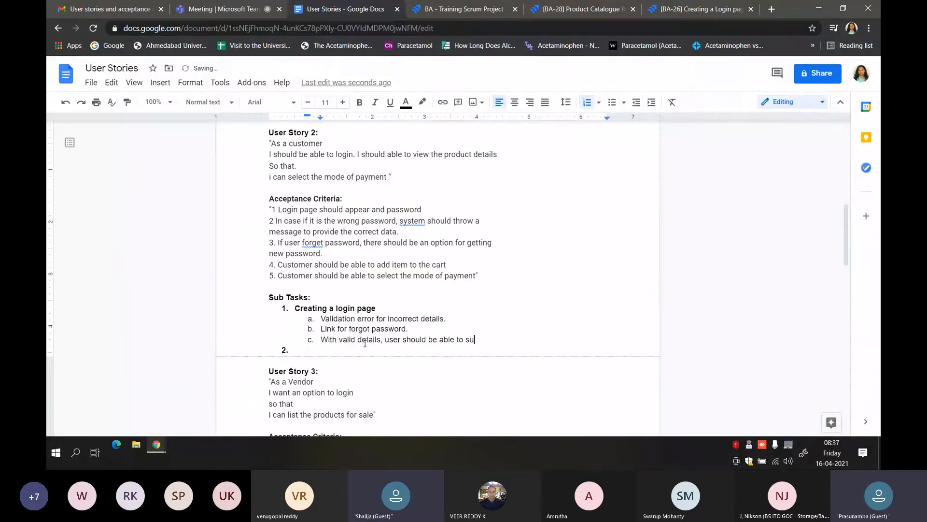
pyautogui.write('ccessfully l')
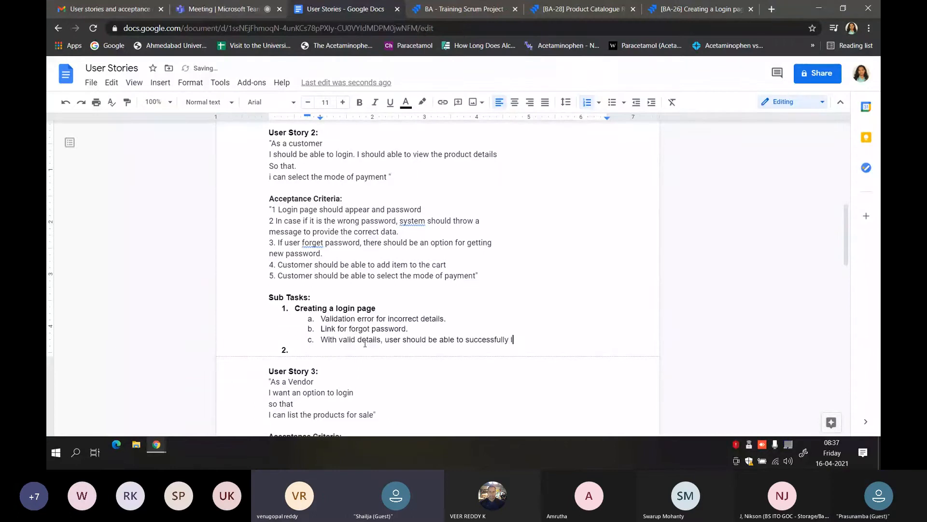
pyautogui.write('ogin.')
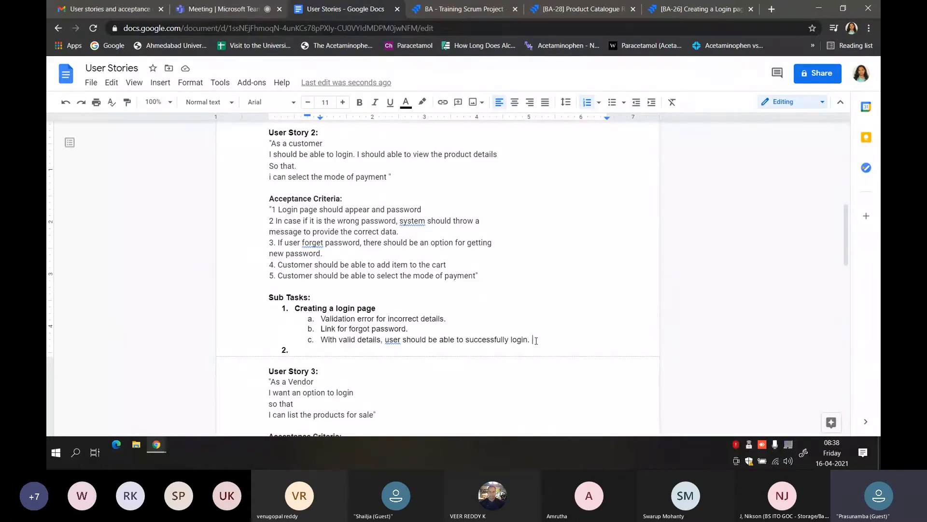
pyautogui.moveTo(527, 341); pyautogui.dragTo(417, 340)
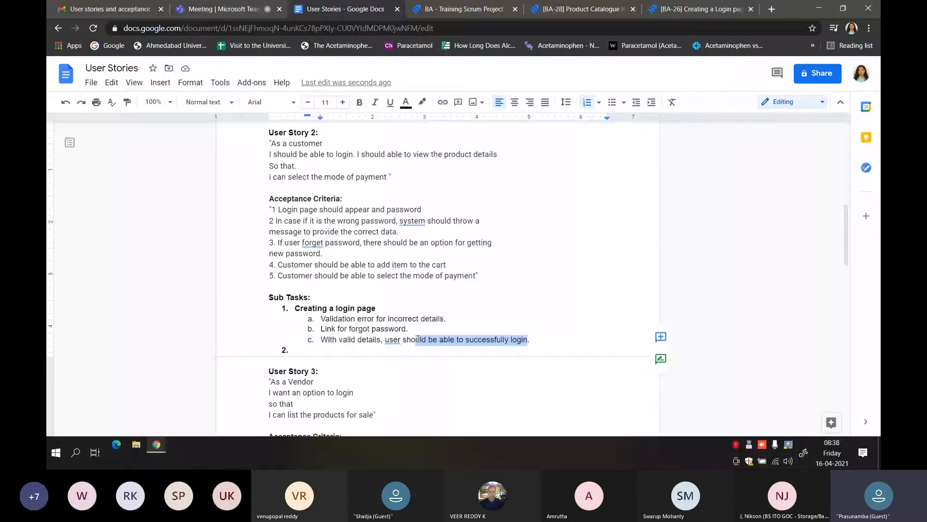
pyautogui.press('End')
pyautogui.click(318, 352)
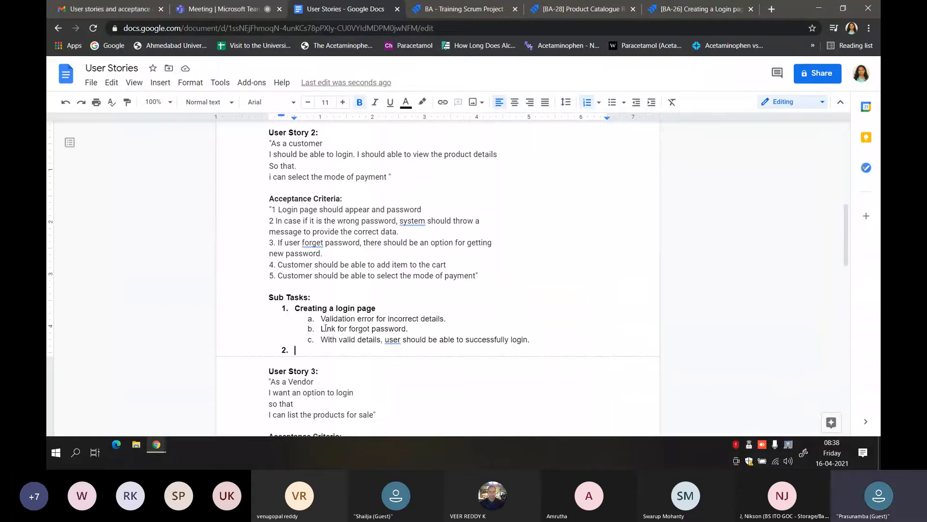
pyautogui.moveTo(376, 307); pyautogui.dragTo(335, 307)
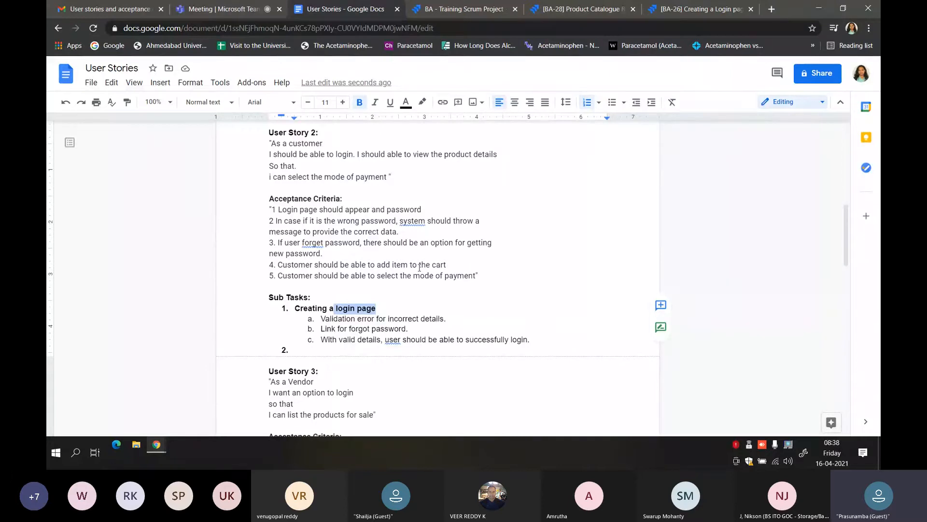
pyautogui.click(300, 350)
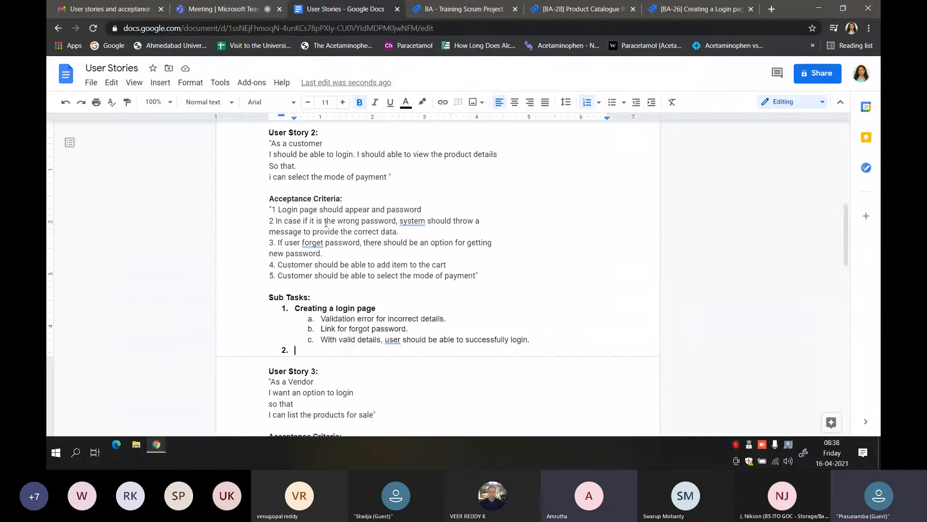
pyautogui.click(319, 252)
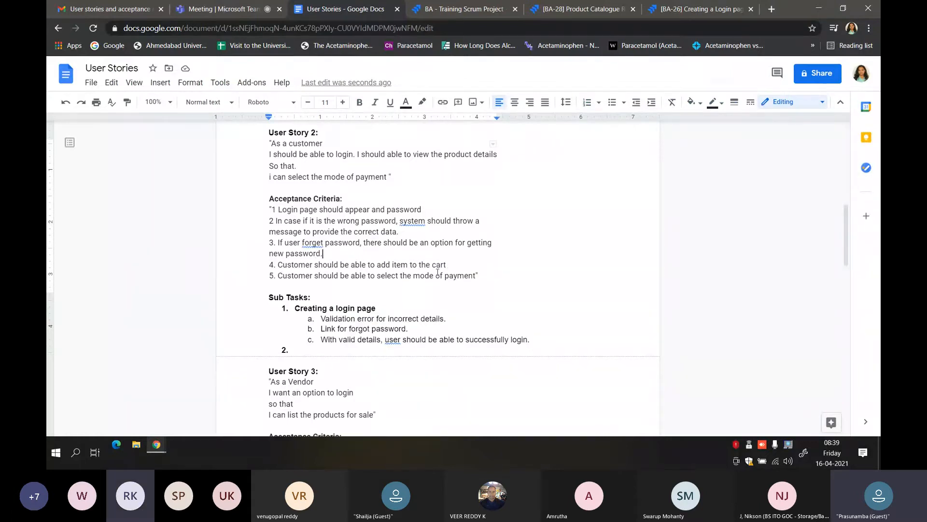
pyautogui.click(296, 351)
pyautogui.write('Product deta')
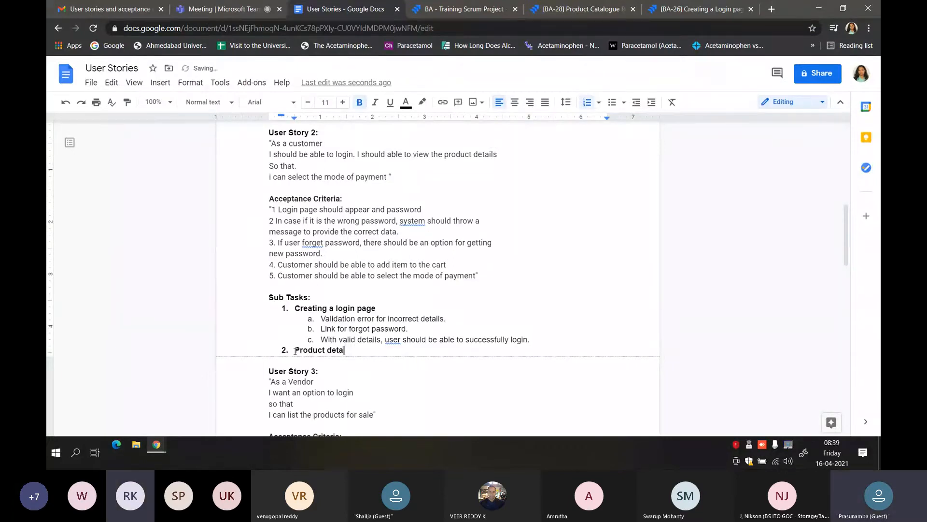
pyautogui.press('BackSpace')
pyautogui.press('BackSpace')
pyautogui.press('BackSpace')
pyautogui.press('BackSpace')
pyautogui.press('BackSpace')
pyautogui.press('BackSpace')
pyautogui.press('BackSpace')
pyautogui.press('BackSpace')
pyautogui.press('BackSpace')
pyautogui.press('BackSpace')
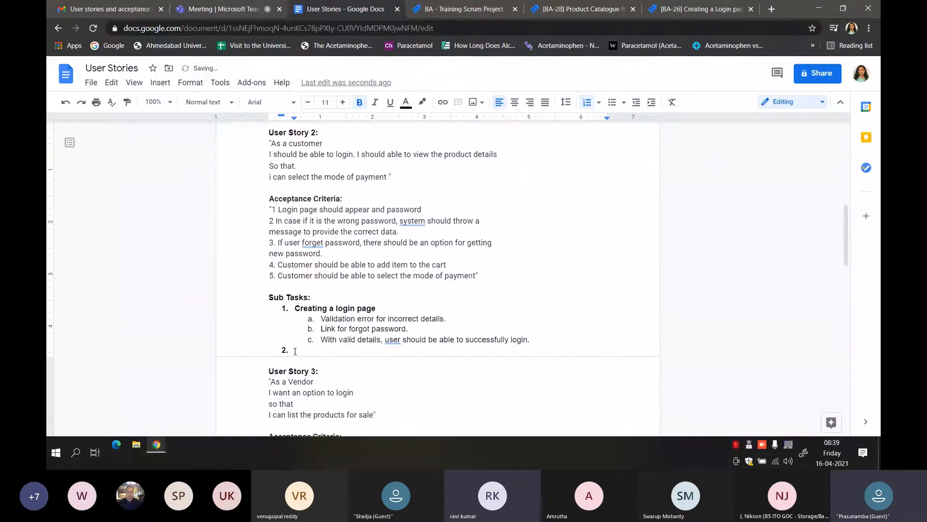
# Step: Write "Home page" as the second numbered sub task, with the non-bold nested sub-item "After successful login user has to land on home page"
pyautogui.write('Home')
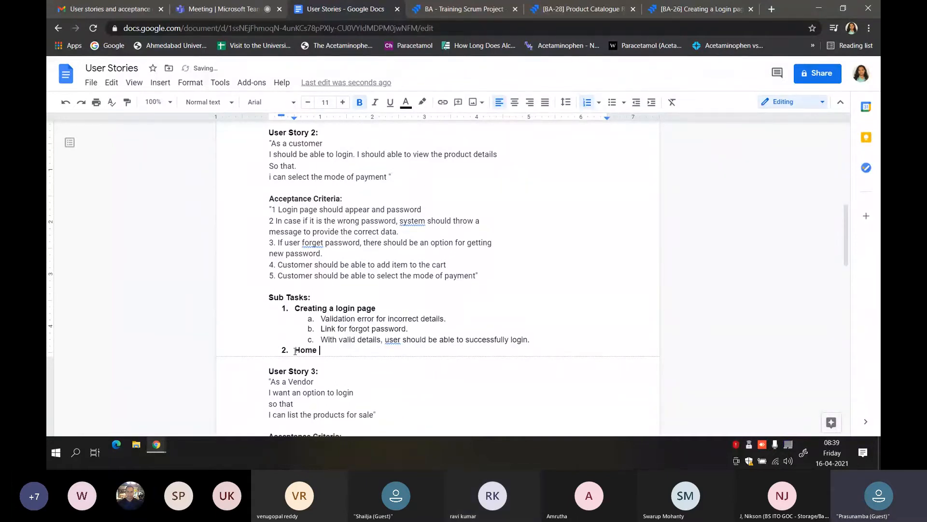
pyautogui.write('page')
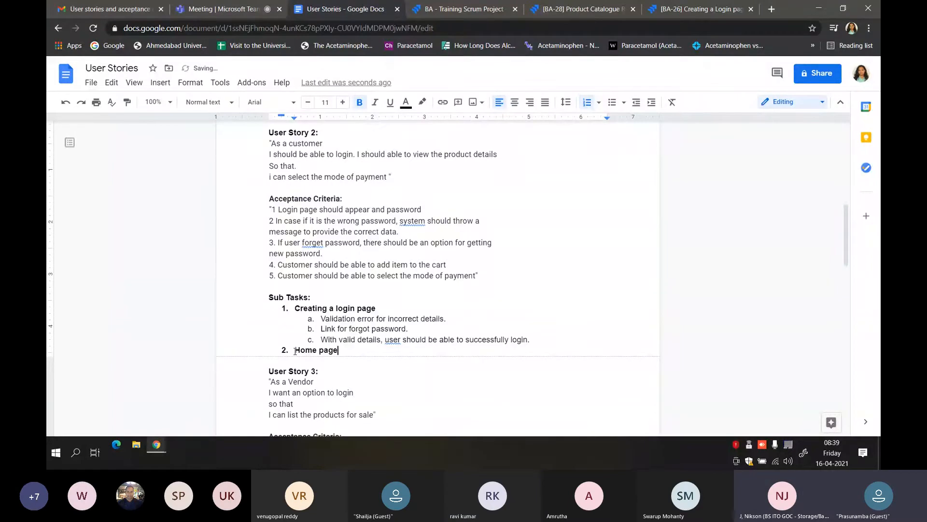
pyautogui.press('Return')
pyautogui.press('Return')
pyautogui.press('Up')
pyautogui.press('Tab')
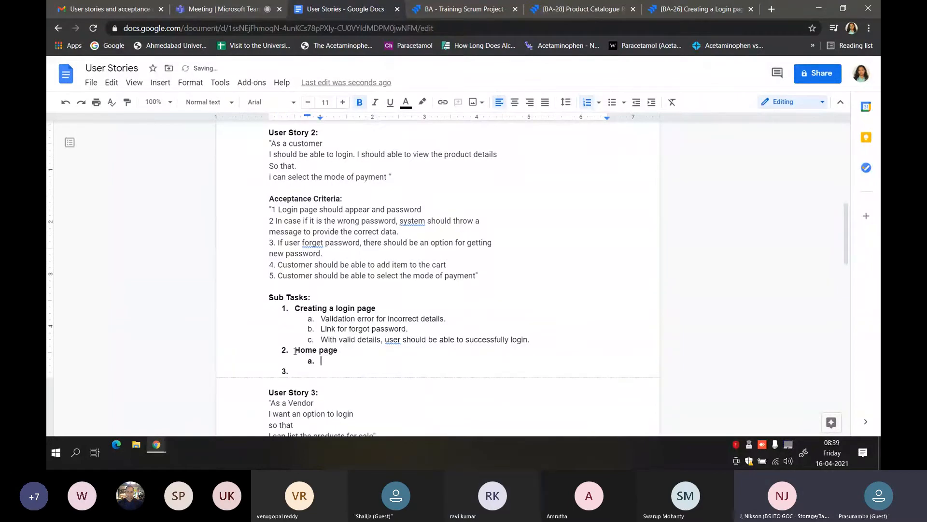
pyautogui.hotkey('ctrl', 'b')
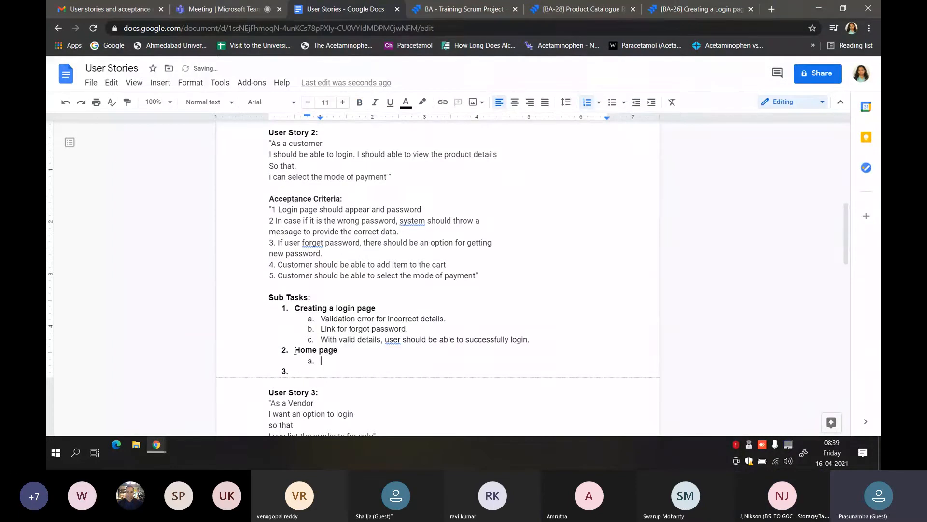
pyautogui.write('After succes')
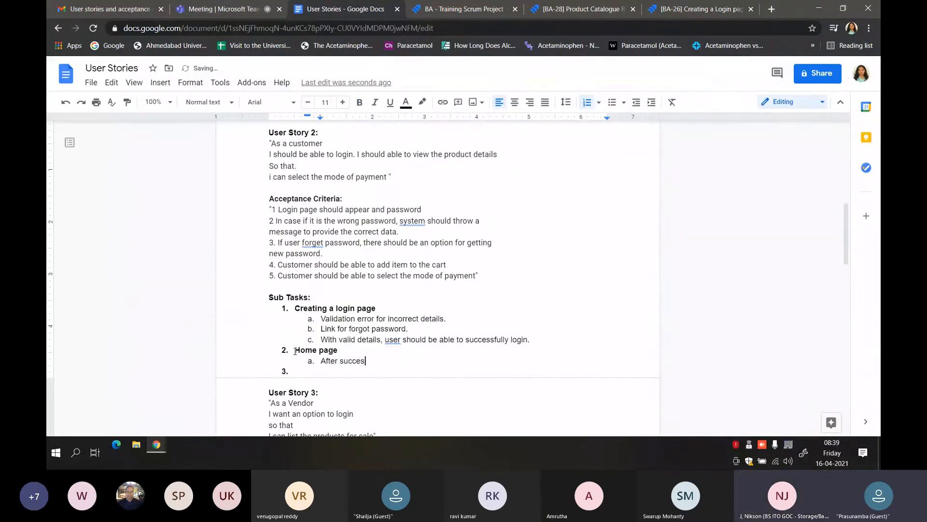
pyautogui.write('sful login user has to land on home page')
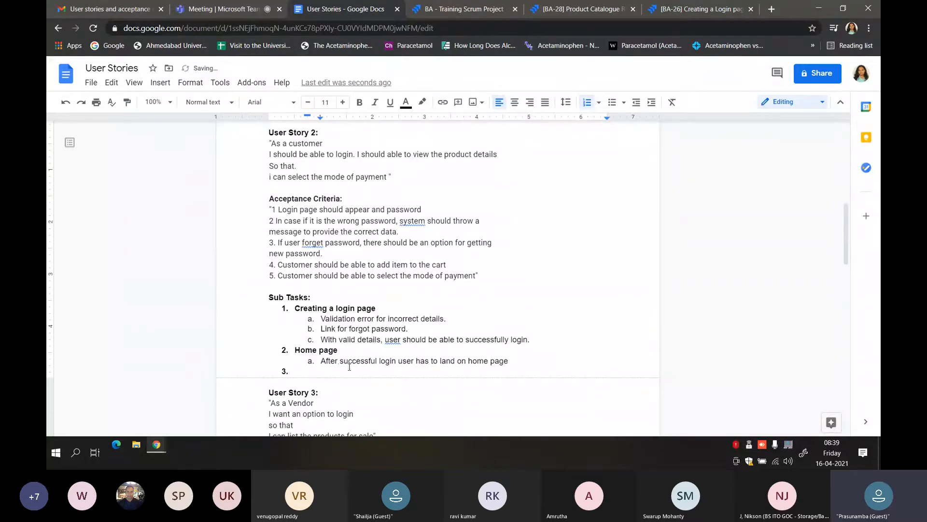
# Step: Add the second nested sub-item "Product list is shown." under "Home page"
pyautogui.press('Return')
pyautogui.write('Product')
pyautogui.write("'")
pyautogui.write(' list is shown.')
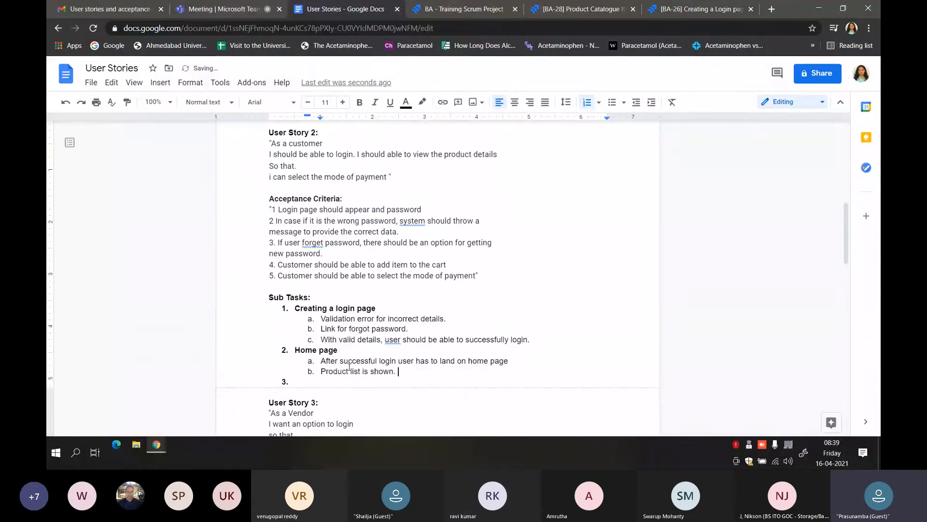
# Step: Write "Adding product to list" as the third numbered sub task of User Story 2
pyautogui.press('Down')
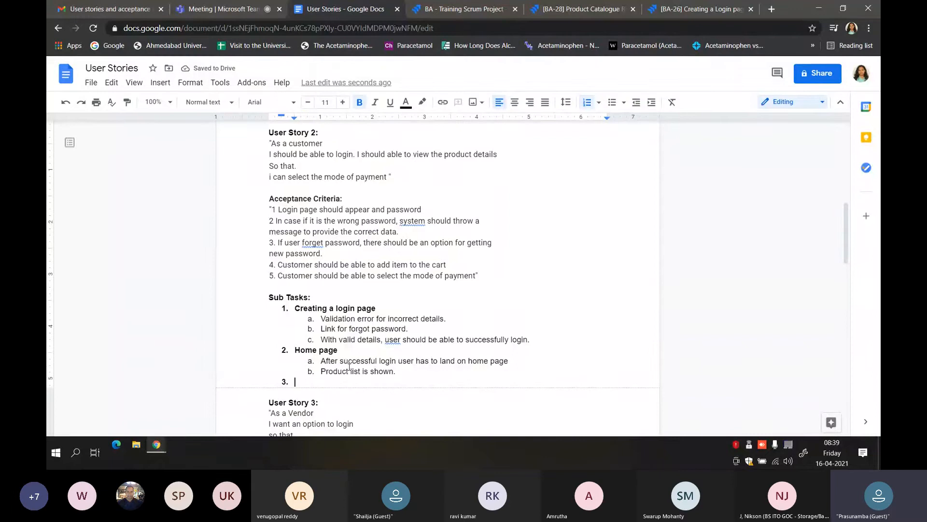
pyautogui.write('Add')
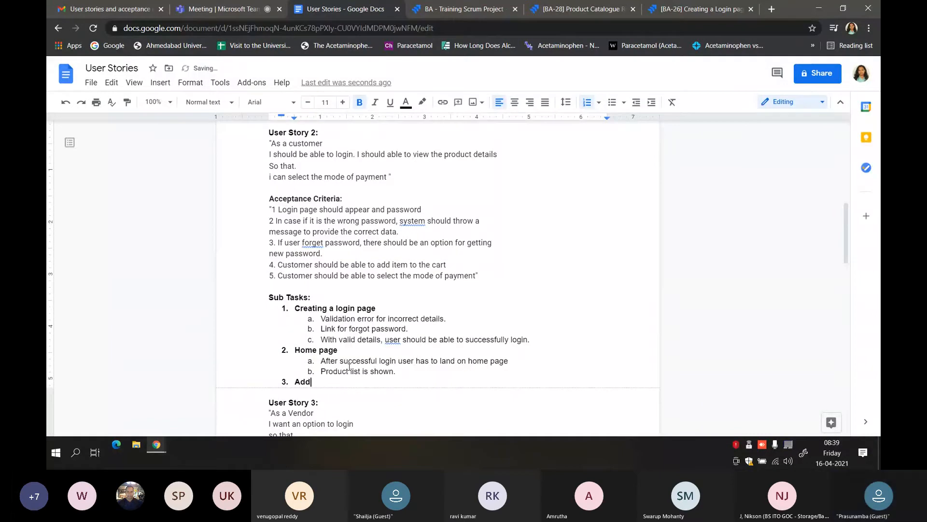
pyautogui.write('ing product to list')
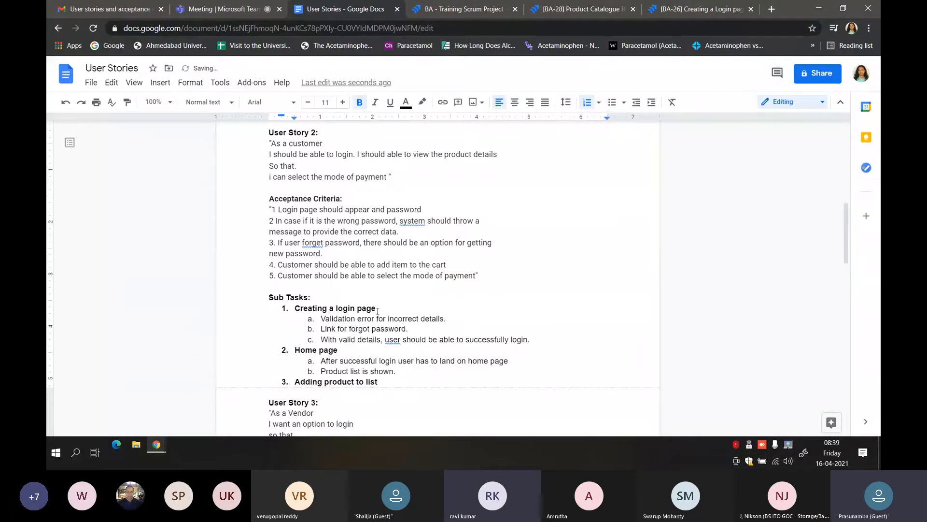
# Step: Add the nested sub-item "User should be able to select the product and add it to cart." under "Adding product to list"
pyautogui.press('Return')
pyautogui.press('Tab')
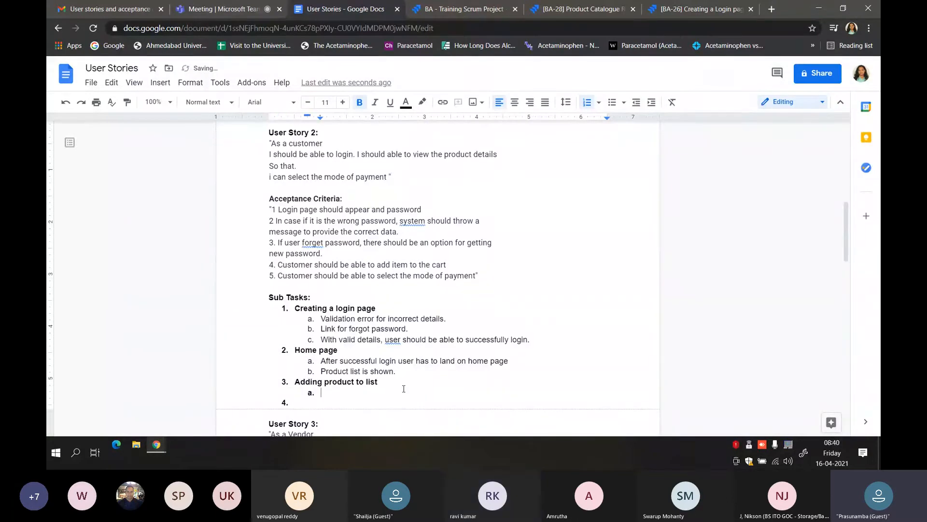
pyautogui.write('User should be able')
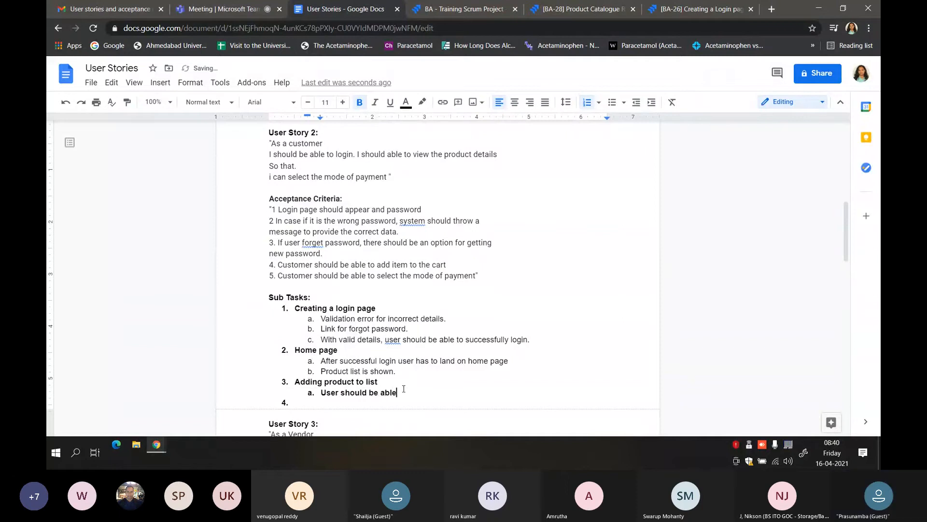
pyautogui.write(' to select the ro')
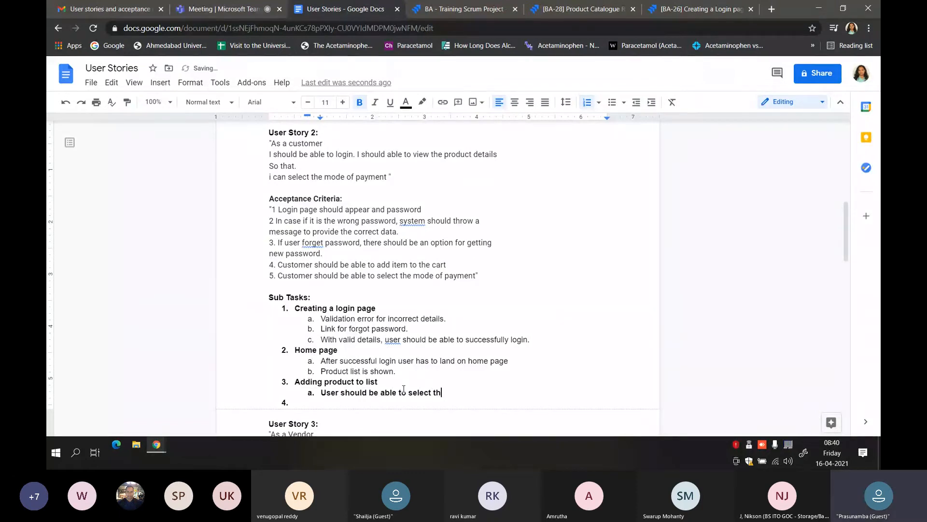
pyautogui.press('BackSpace')
pyautogui.press('BackSpace')
pyautogui.write('product and add it to ')
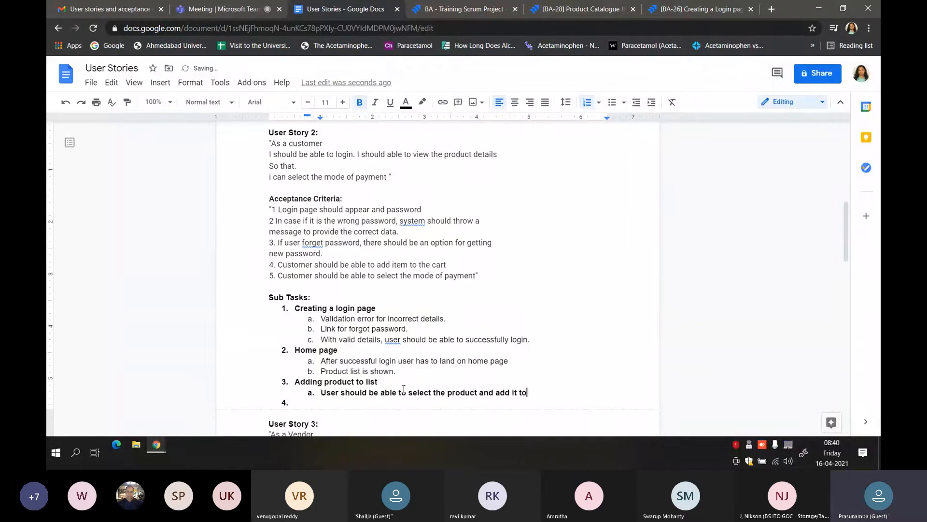
pyautogui.write('cart.')
# Step: Add the second nested sub-item "From cart user should be able to redirect to payment page." under "Adding product to list"
pyautogui.press('Return')
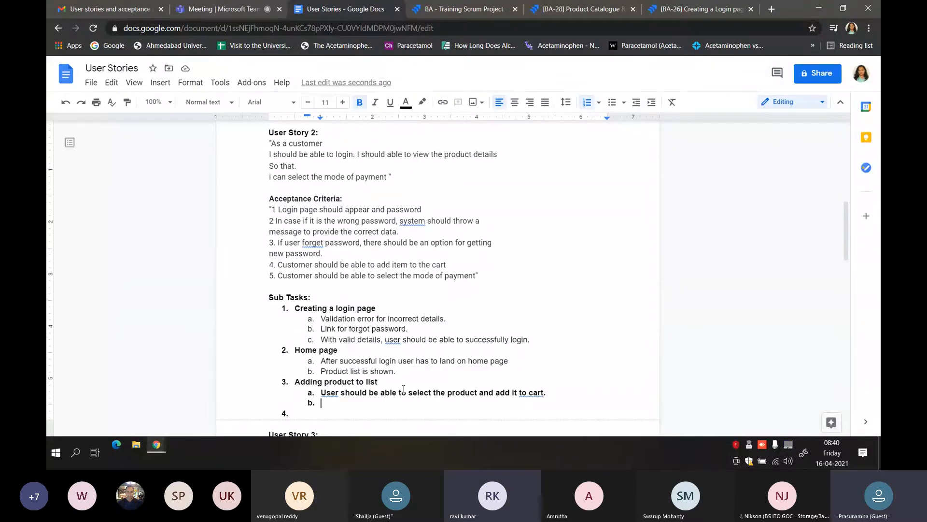
pyautogui.write('U')
pyautogui.press('BackSpace')
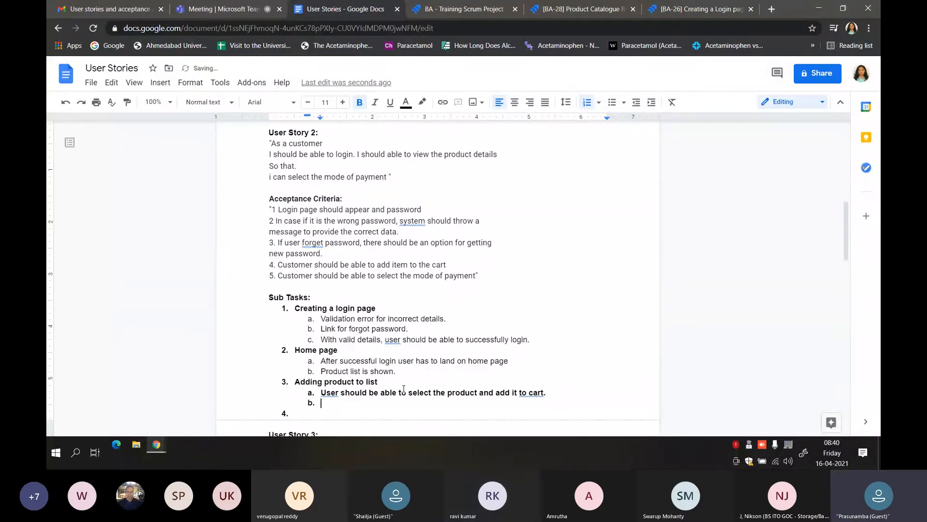
pyautogui.write('From car')
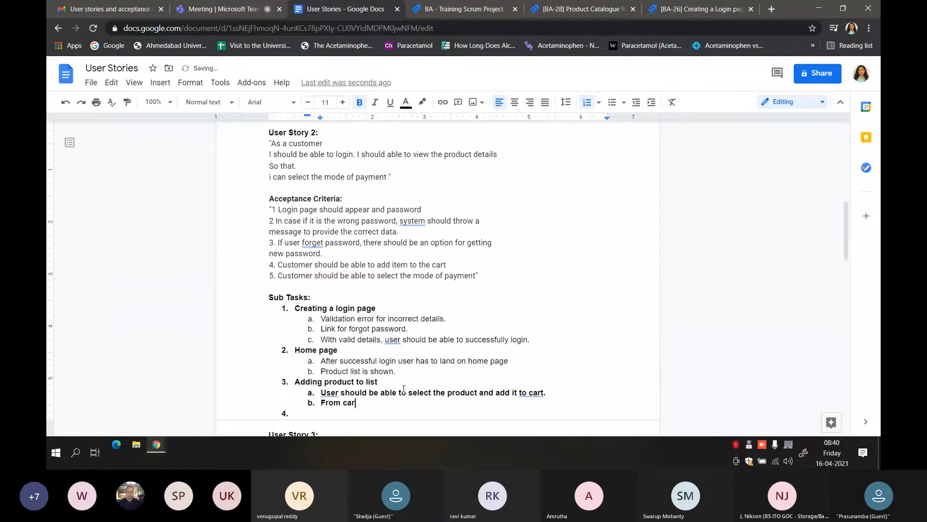
pyautogui.write('t user should be able to redirec')
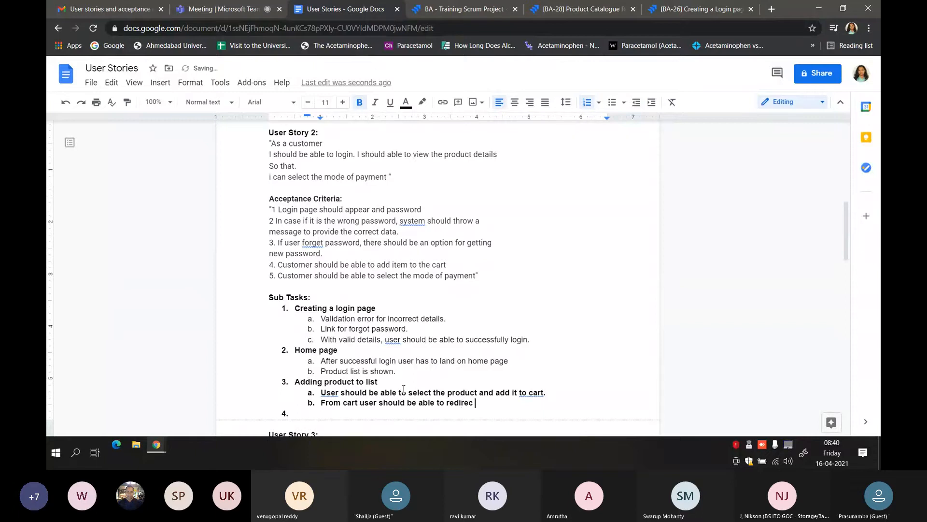
pyautogui.press('BackSpace')
pyautogui.write('t to payment a')
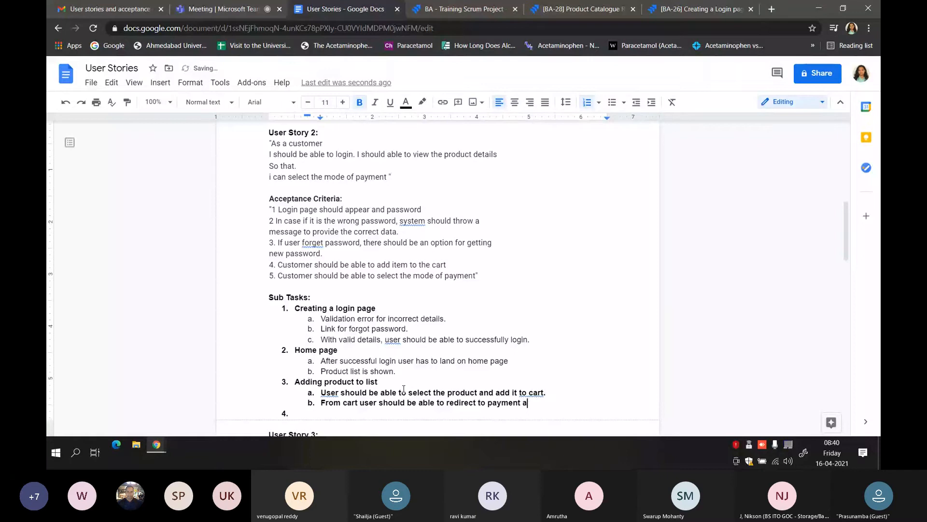
pyautogui.press('BackSpace')
pyautogui.write('page.')
# Step: Write "Payment Page" as the fourth numbered sub task, with the nested sub-item "Different modes of payment options needs to be shown."
pyautogui.press('Down')
pyautogui.write('Payme')
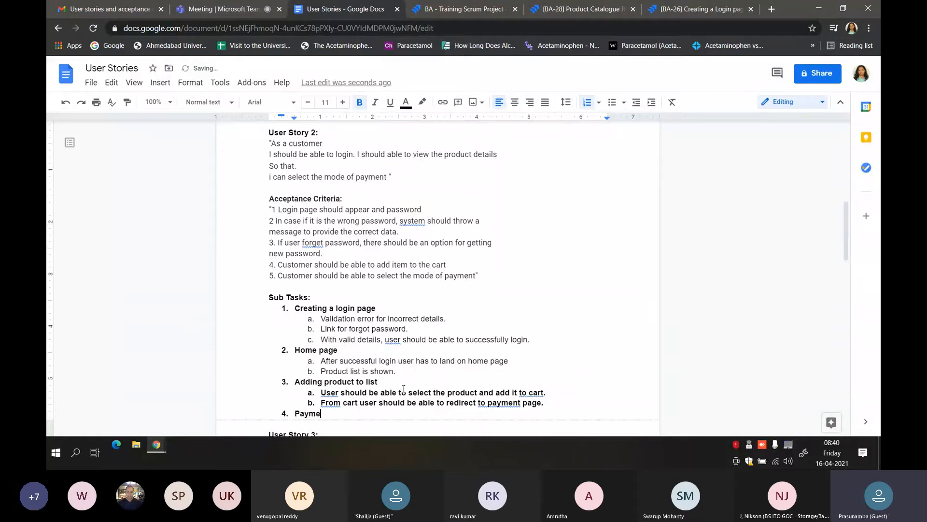
pyautogui.write('nt Page')
pyautogui.press('Return')
pyautogui.press('Tab')
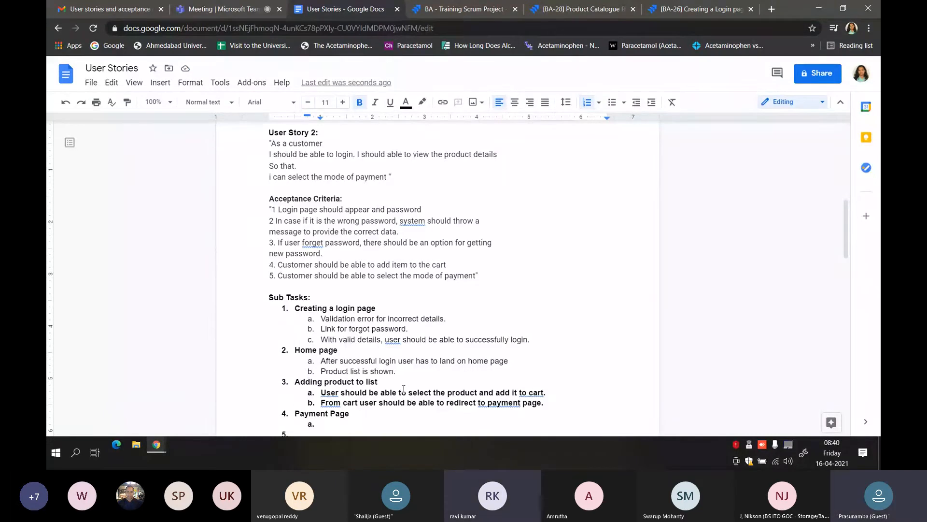
pyautogui.write('Different modes of payment al')
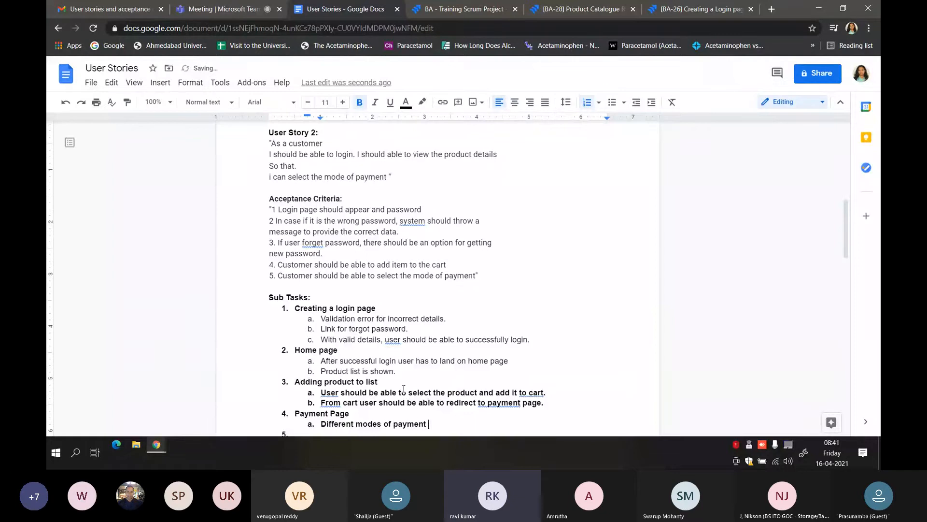
pyautogui.press('BackSpace')
pyautogui.press('BackSpace')
pyautogui.write('options needs to be shown.')
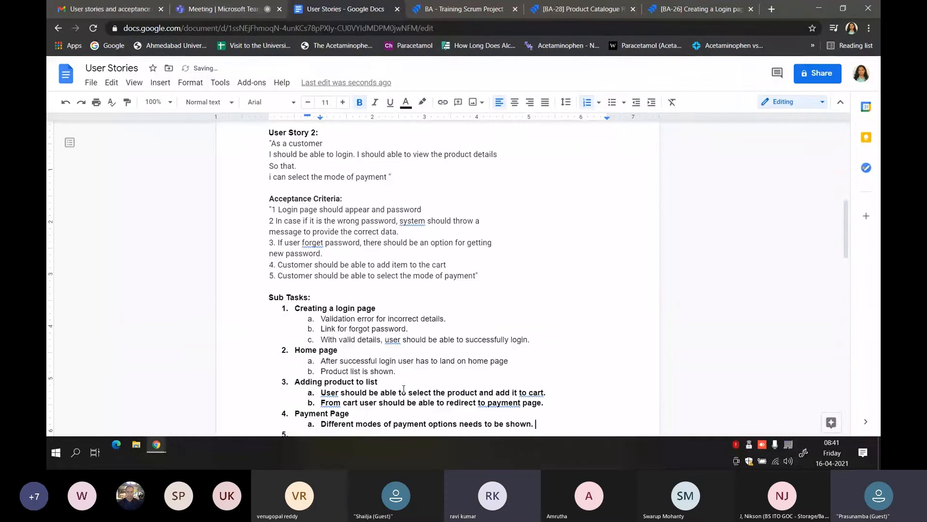
# Step: Remove the bold formatting from the nested sub-items under "Adding product to list" and "Payment Page"
pyautogui.scroll(-3, 403, 389)
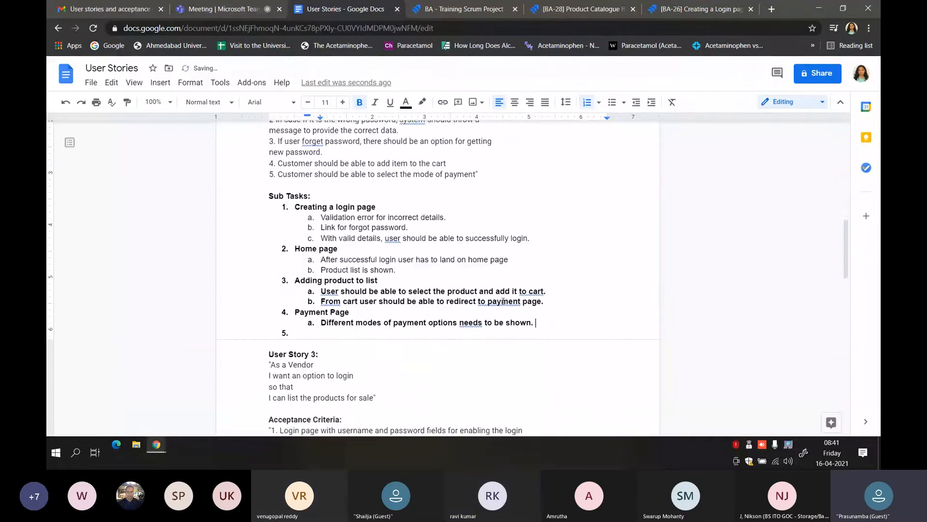
pyautogui.moveTo(537, 322); pyautogui.dragTo(428, 322)
pyautogui.moveTo(378, 308); pyautogui.dragTo(321, 324)
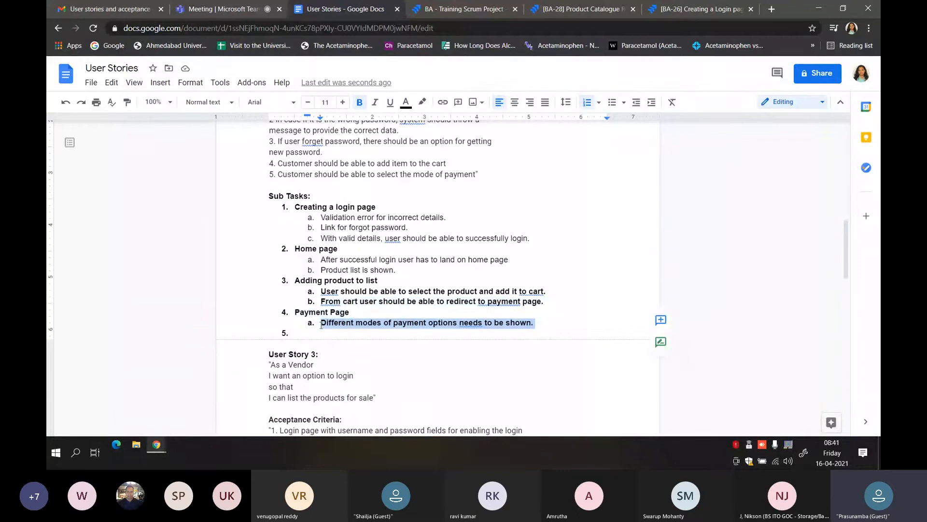
pyautogui.hotkey('ctrl', 'b')
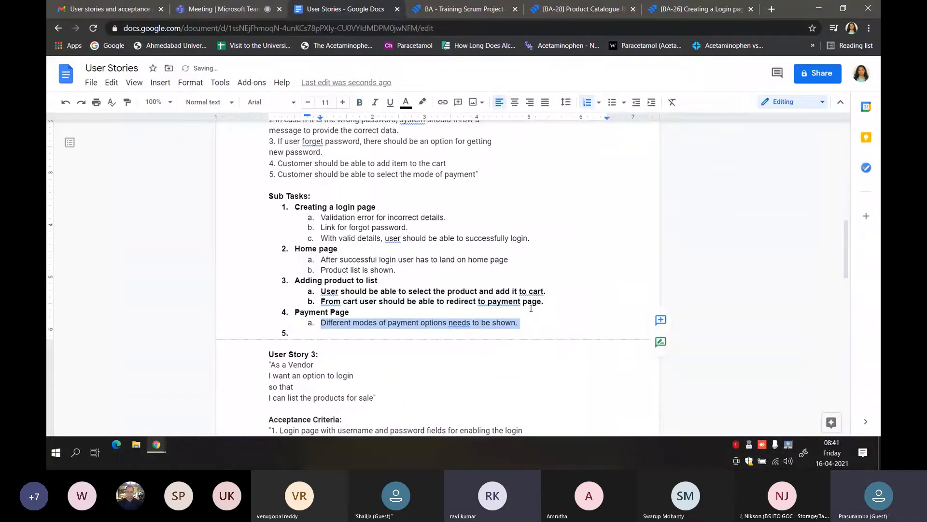
pyautogui.moveTo(546, 301); pyautogui.dragTo(290, 293)
pyautogui.hotkey('ctrl', 'b')
pyautogui.click(309, 333)
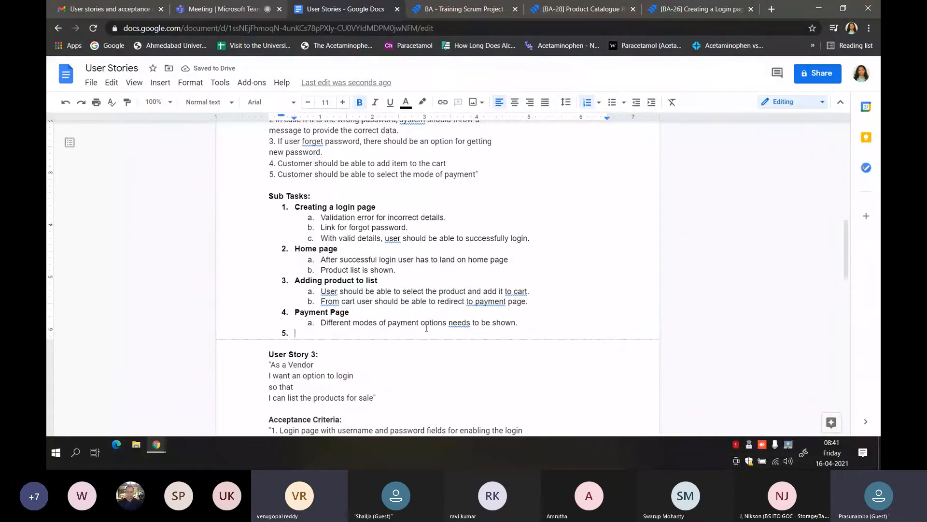
# Step: Add the nested sub-item "Customer should be able to make payment with any of the mode shown above." under "Payment Page" and remove the empty fifth number
pyautogui.click(519, 323)
pyautogui.press('Return')
pyautogui.write('Cus')
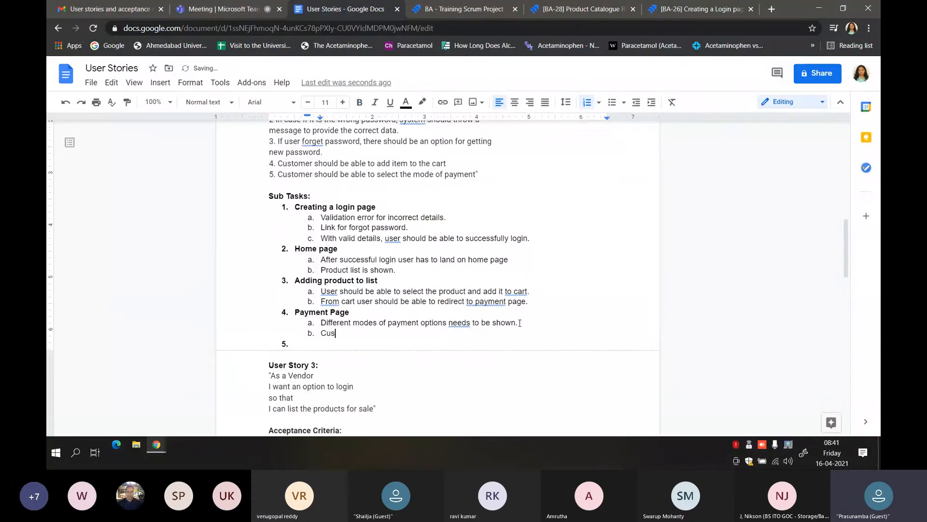
pyautogui.write('tomer should be able to')
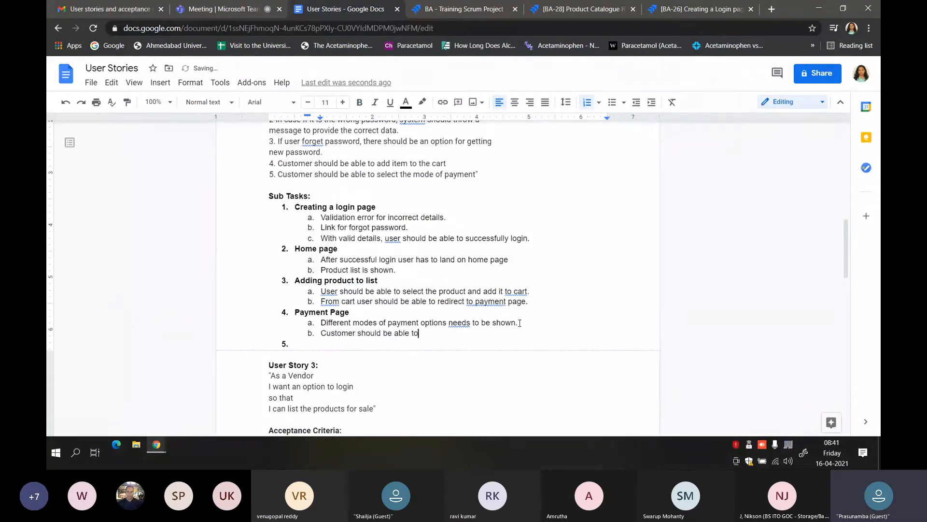
pyautogui.write(' make payment with any of')
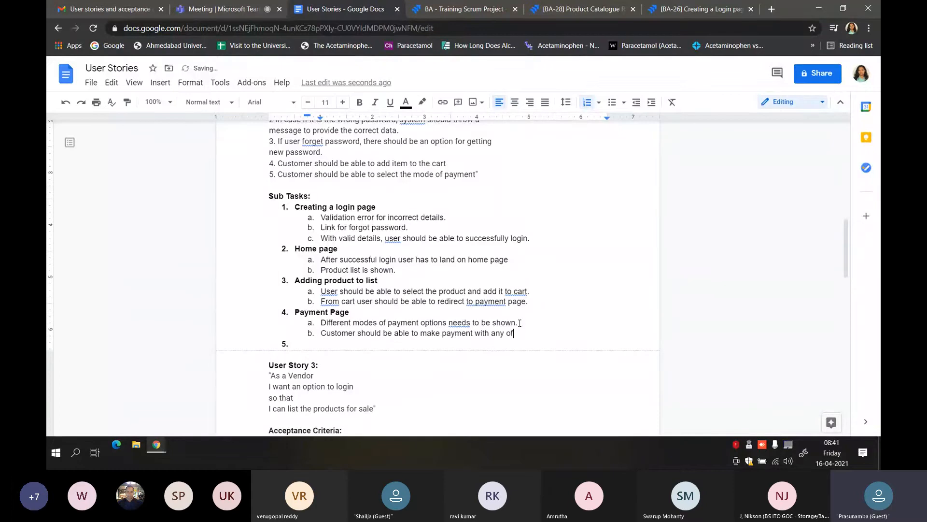
pyautogui.write(' the mode shown above.')
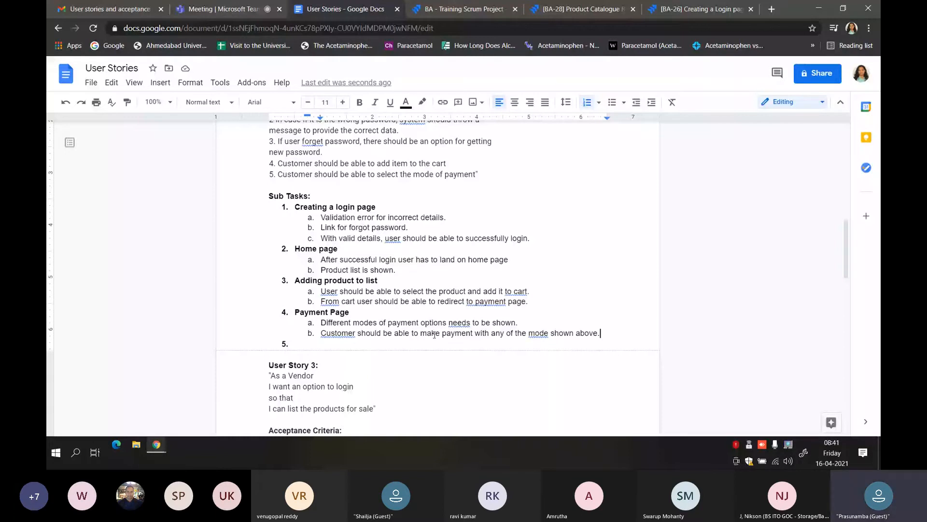
pyautogui.press('Down')
pyautogui.press('BackSpace')
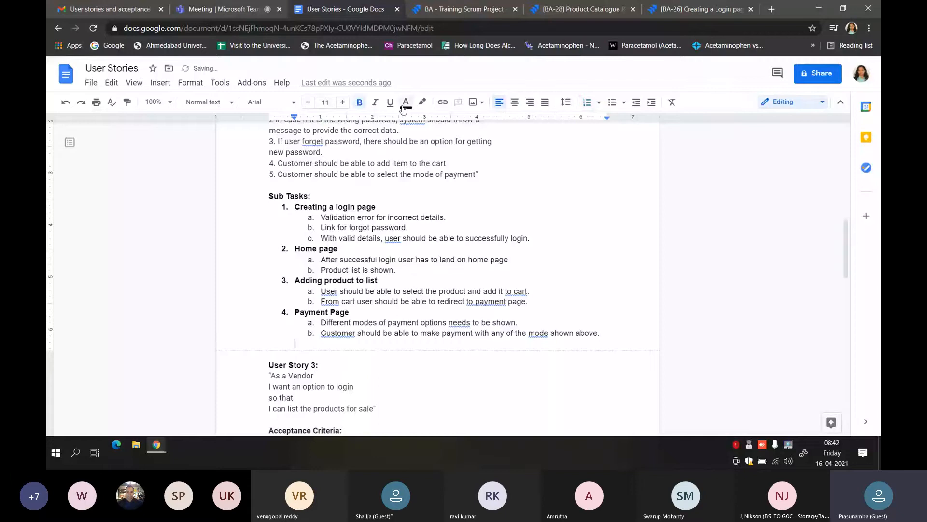
# Step: Review the "Payment Page" sub-items of User Story 2 against its acceptance criterion on selecting the mode of payment
pyautogui.scroll(2, 378, 237)
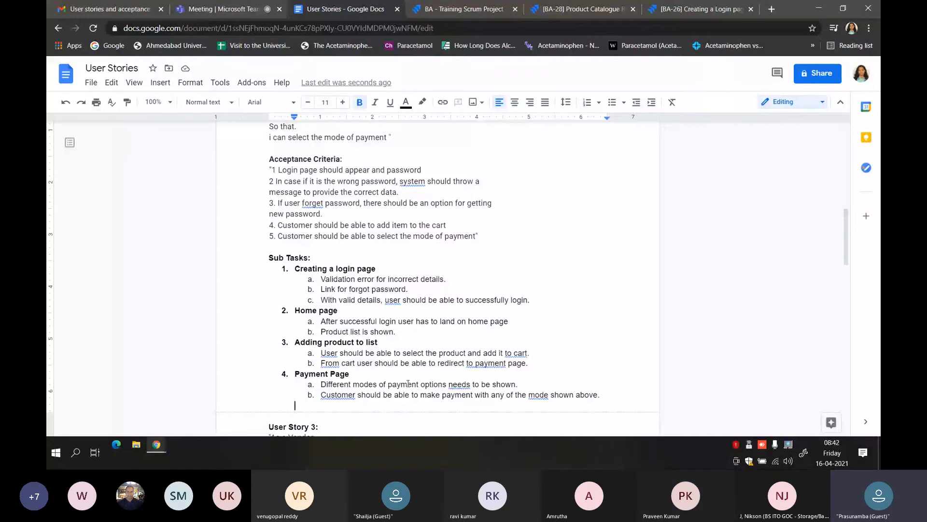
pyautogui.moveTo(431, 383); pyautogui.dragTo(455, 383)
pyautogui.moveTo(341, 394); pyautogui.dragTo(601, 398)
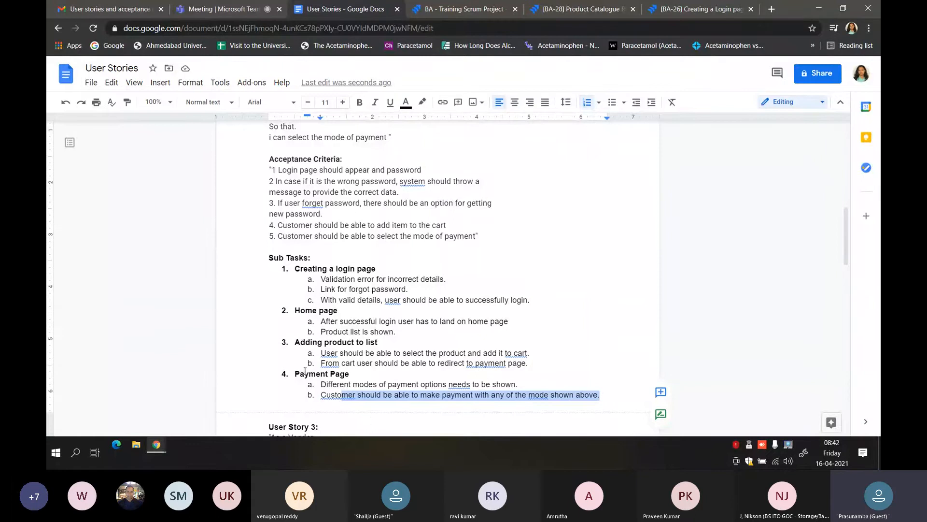
pyautogui.click(321, 398)
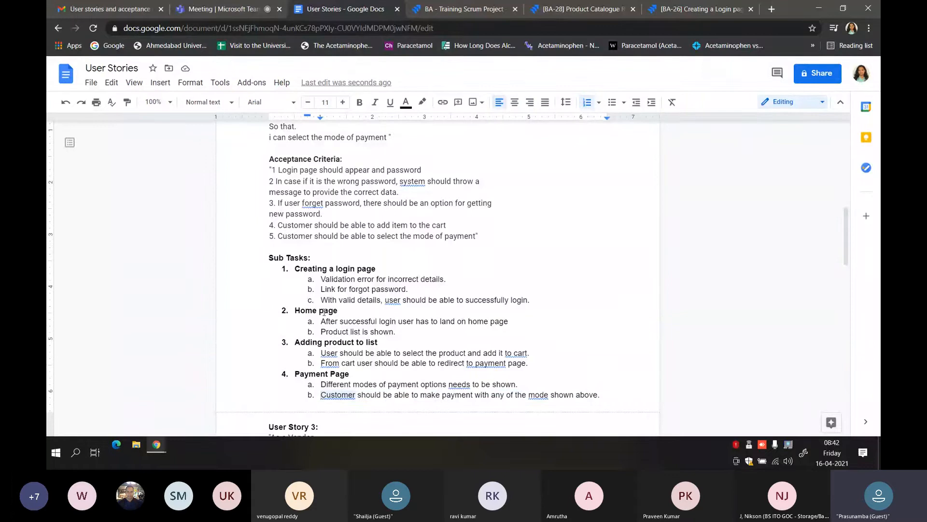
pyautogui.scroll(2, 303, 227)
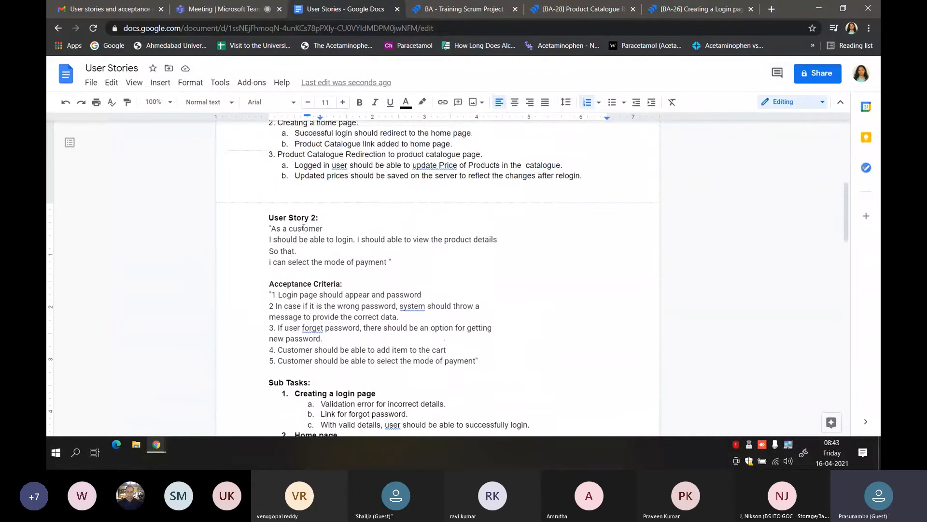
pyautogui.scroll(-1, 303, 227)
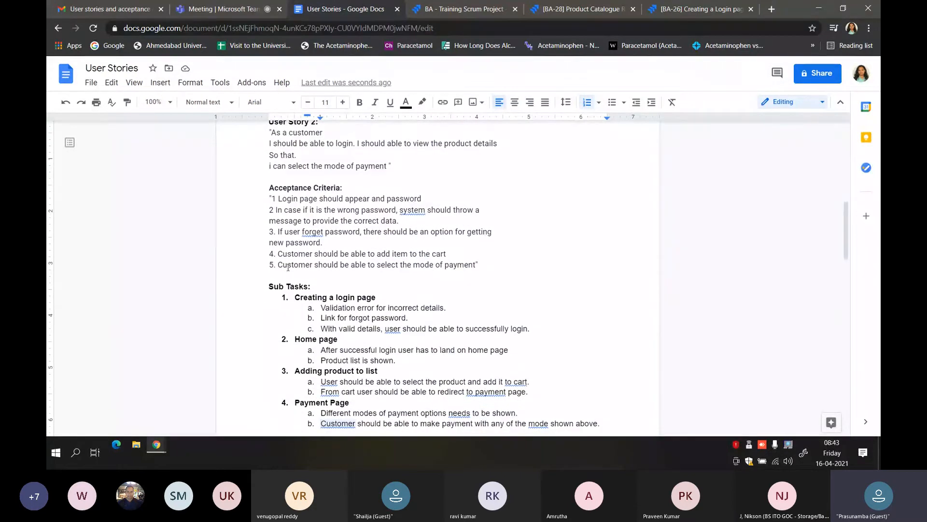
pyautogui.moveTo(278, 265); pyautogui.dragTo(480, 269)
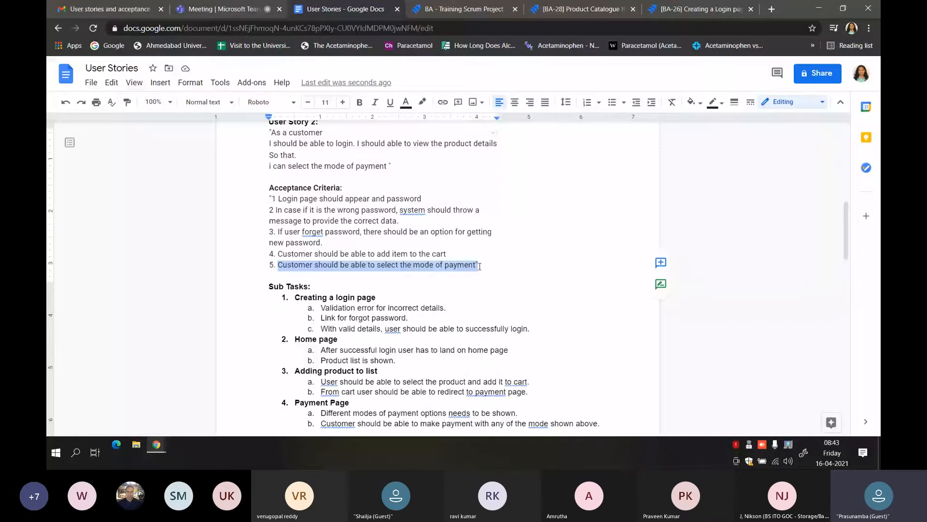
pyautogui.scroll(-1, 466, 257)
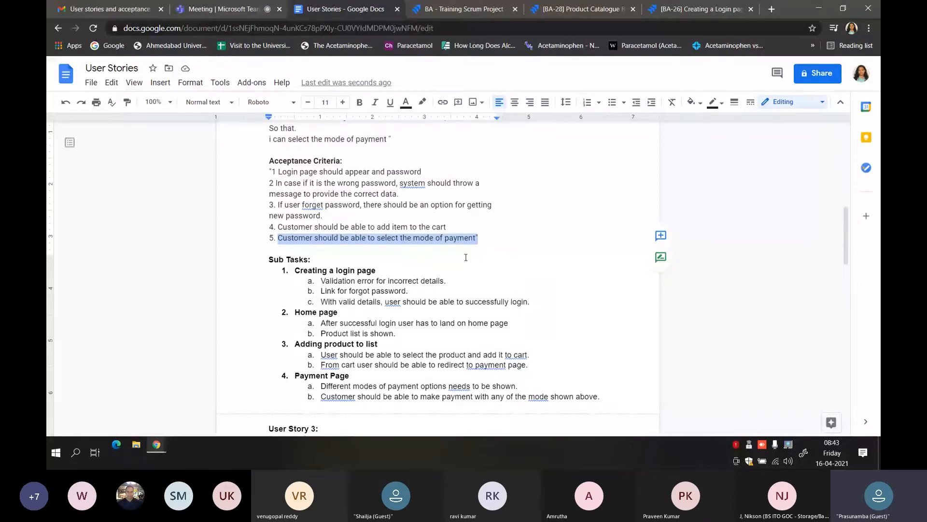
pyautogui.moveTo(522, 387); pyautogui.dragTo(454, 389)
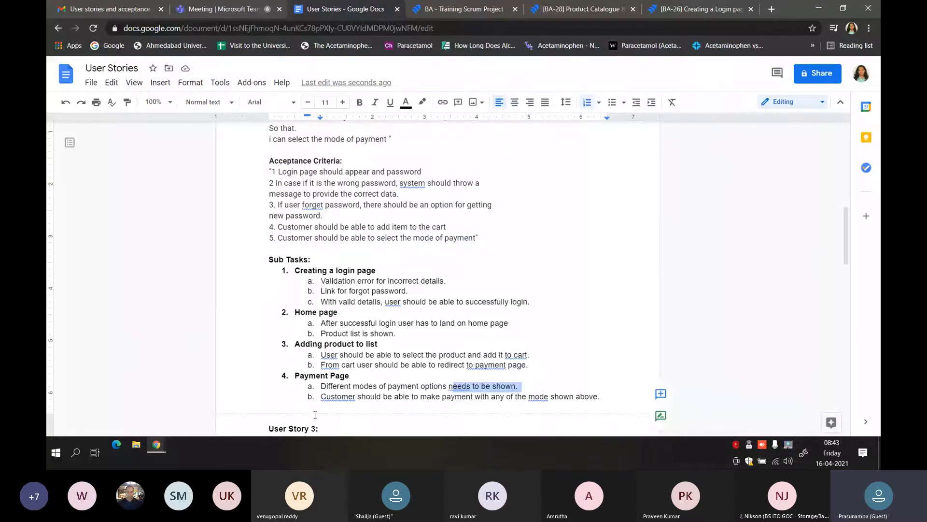
pyautogui.moveTo(320, 397); pyautogui.dragTo(601, 398)
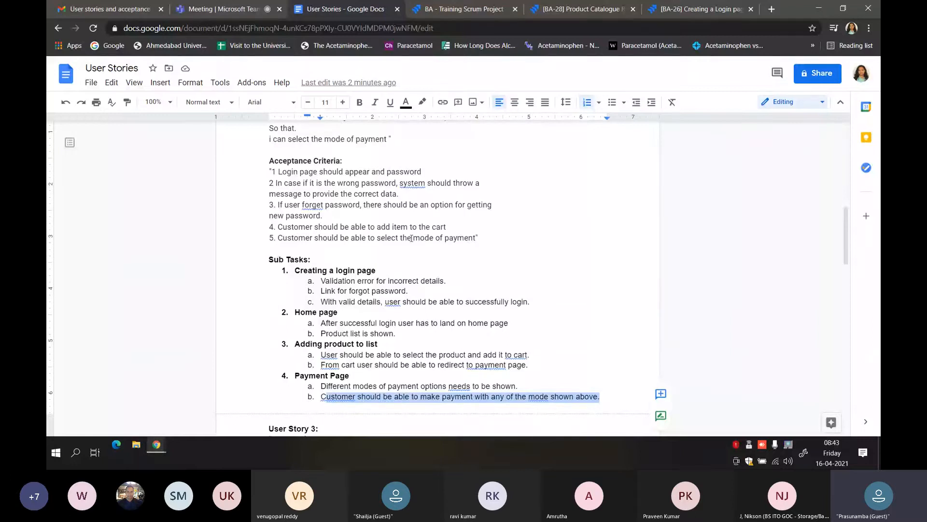
pyautogui.click(479, 236)
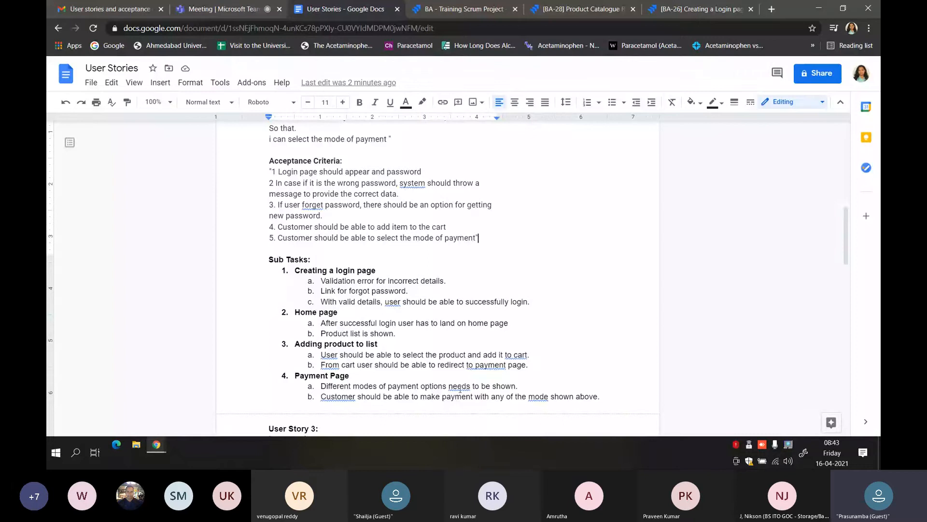
# Step: Copy the User Story 2 statement, from "As a customer" to "mode of payment", and switch to the Jira backlog
pyautogui.scroll(3, 398, 267)
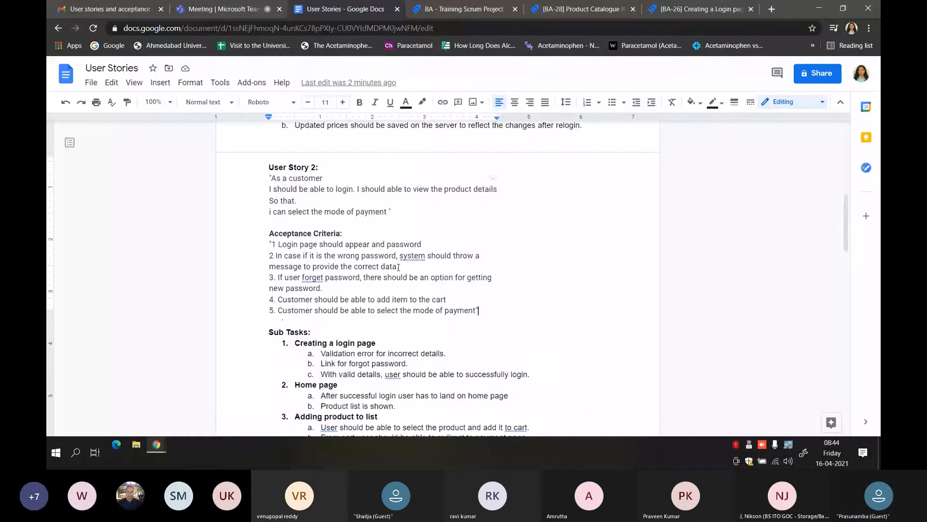
pyautogui.scroll(3, 398, 268)
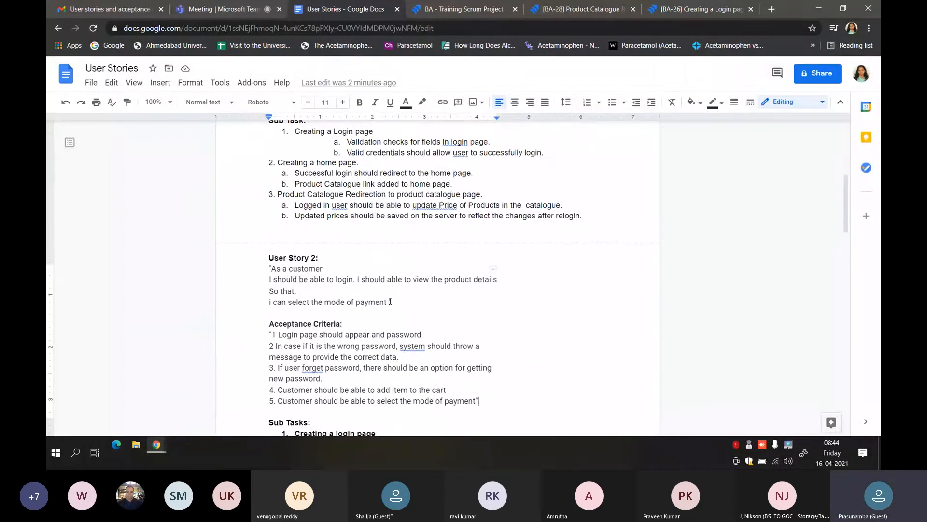
pyautogui.moveTo(388, 302); pyautogui.dragTo(271, 269)
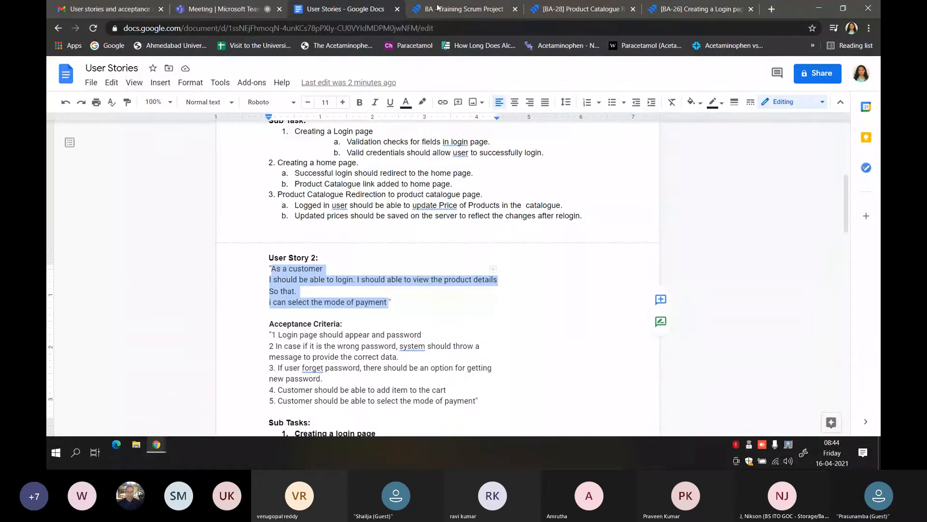
pyautogui.click(471, 7)
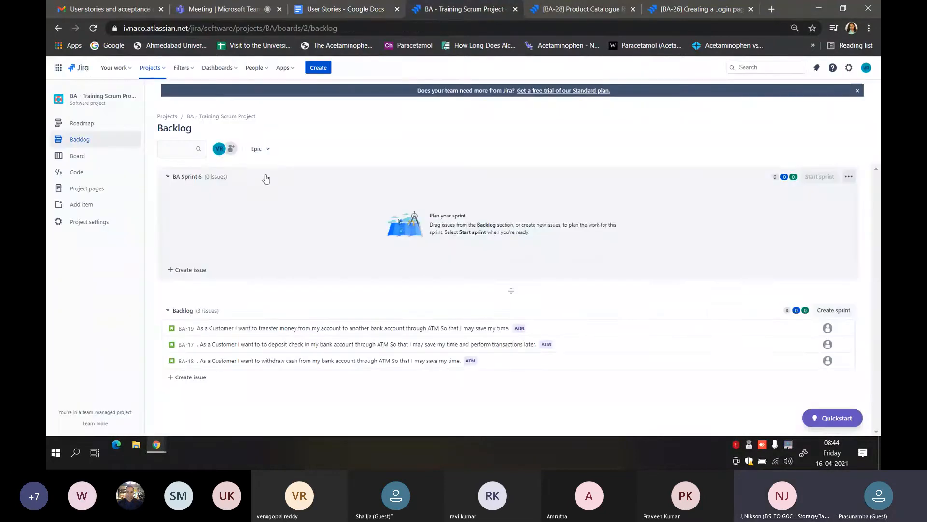
pyautogui.click(351, 10)
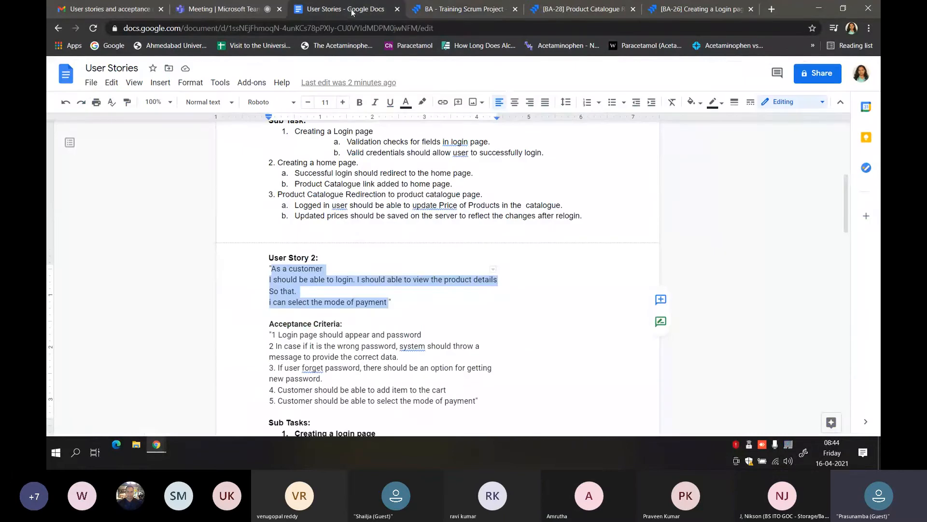
pyautogui.click(465, 9)
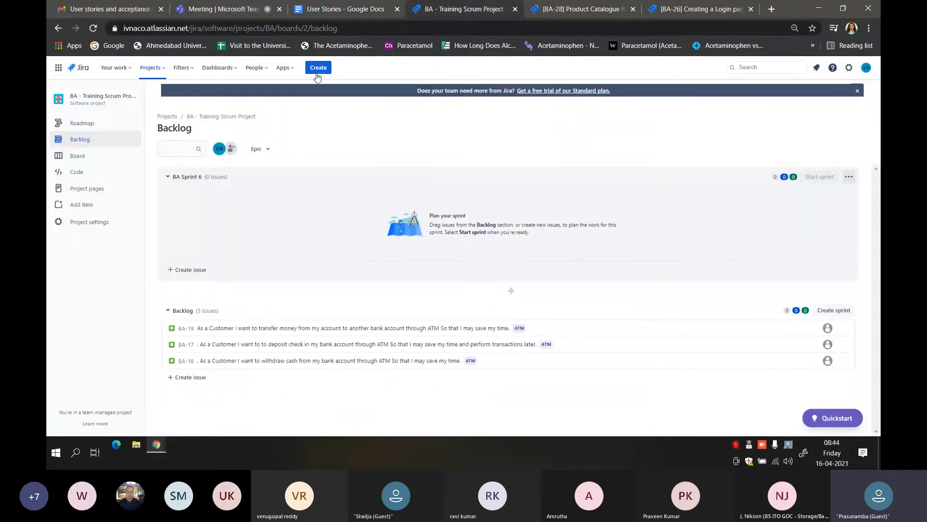
# Step: Start a new issue of type Epic in the BA - Training Scrum Project with the summary "Customer checkin and checkout"
pyautogui.click(319, 69)
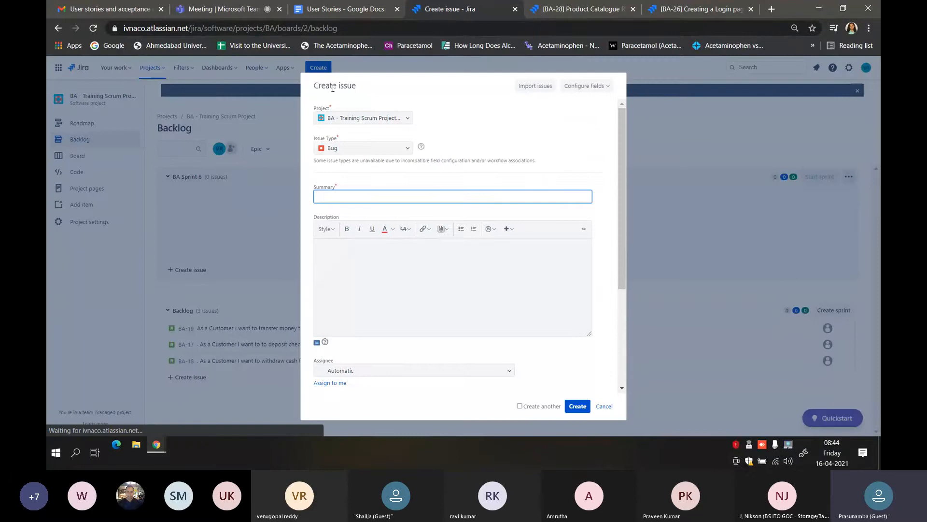
pyautogui.click(406, 150)
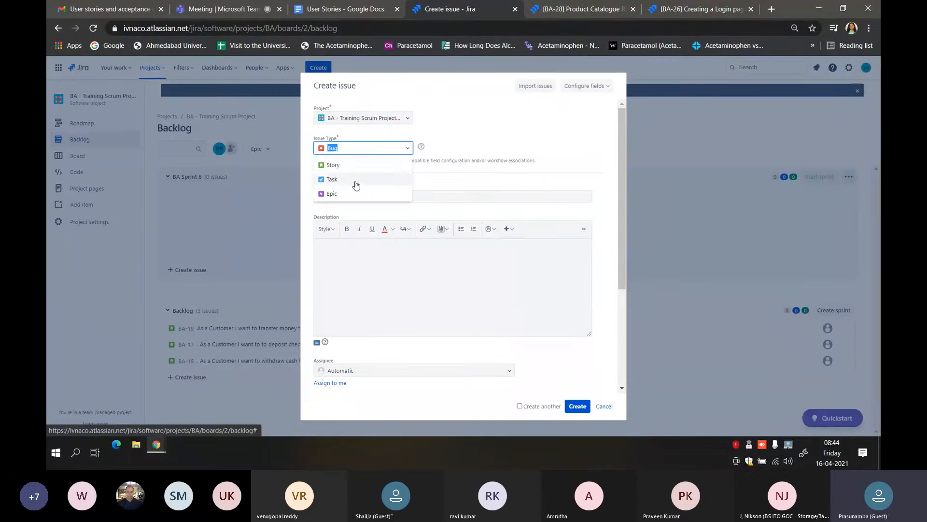
pyautogui.click(353, 194)
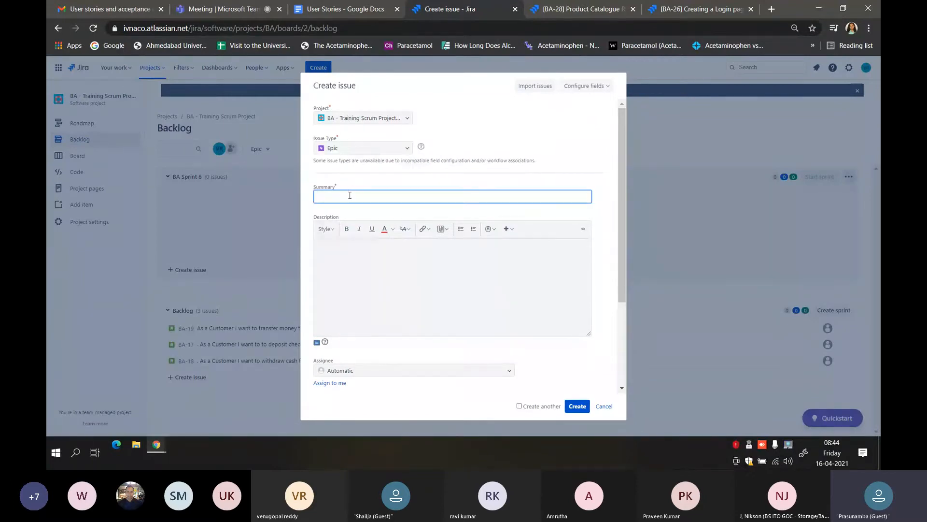
pyautogui.click(348, 195)
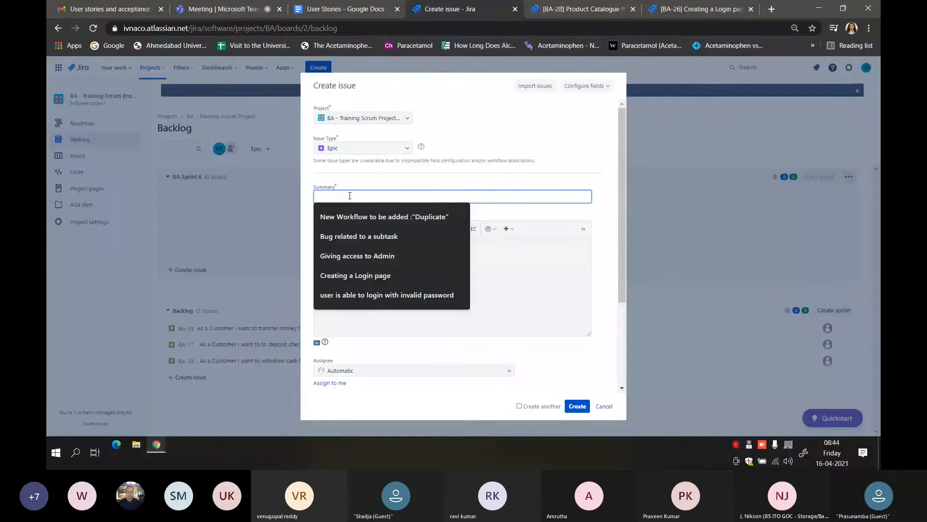
pyautogui.write('Customer Login ')
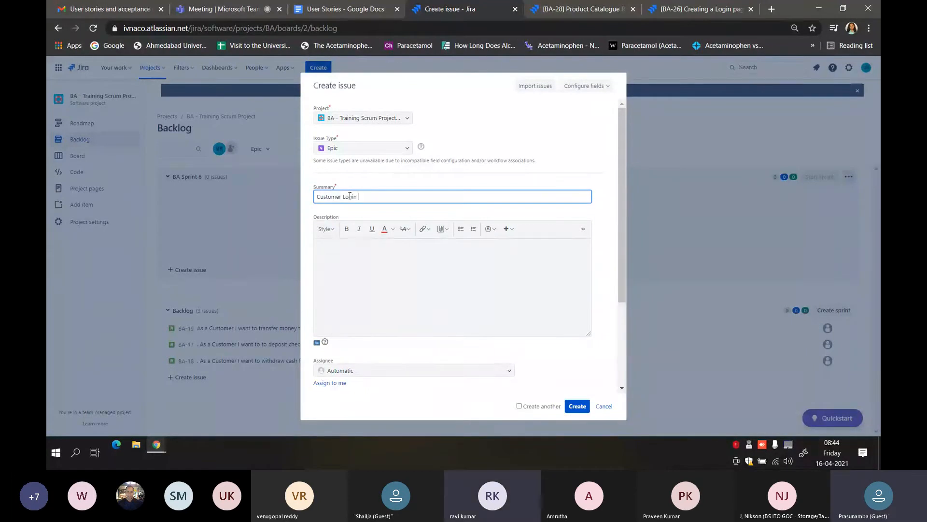
pyautogui.write('and')
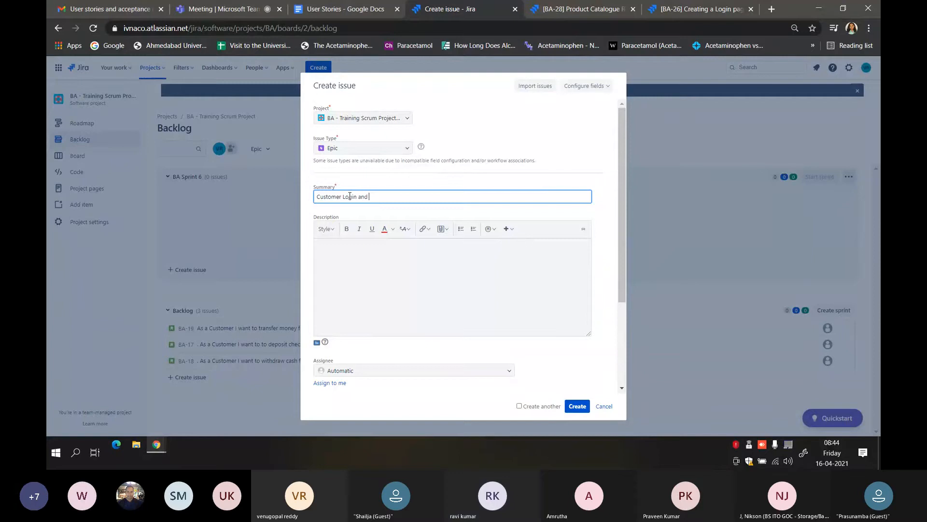
pyautogui.hotkey('ctrl', 'BackSpace')
pyautogui.hotkey('ctrl', 'BackSpace')
pyautogui.write('checkin and c')
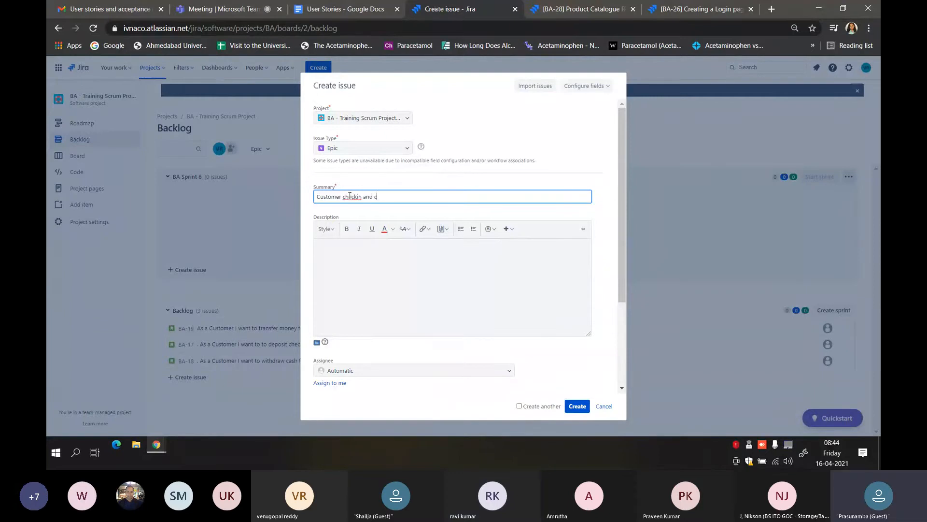
pyautogui.write('heckout')
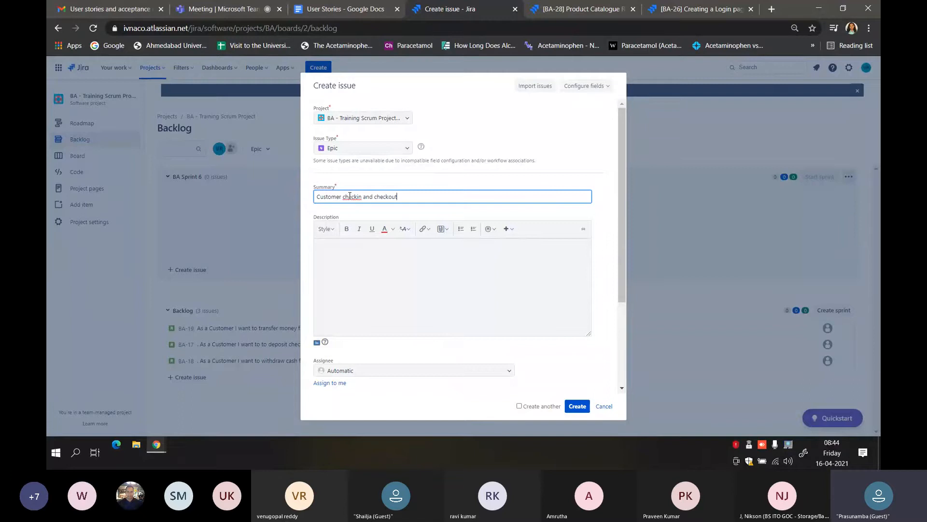
# Step: Create the epic with the label "Regreesion" and the suggested team member as assignee, leaving the description empty
pyautogui.click(396, 313)
pyautogui.scroll(-3, 584, 376)
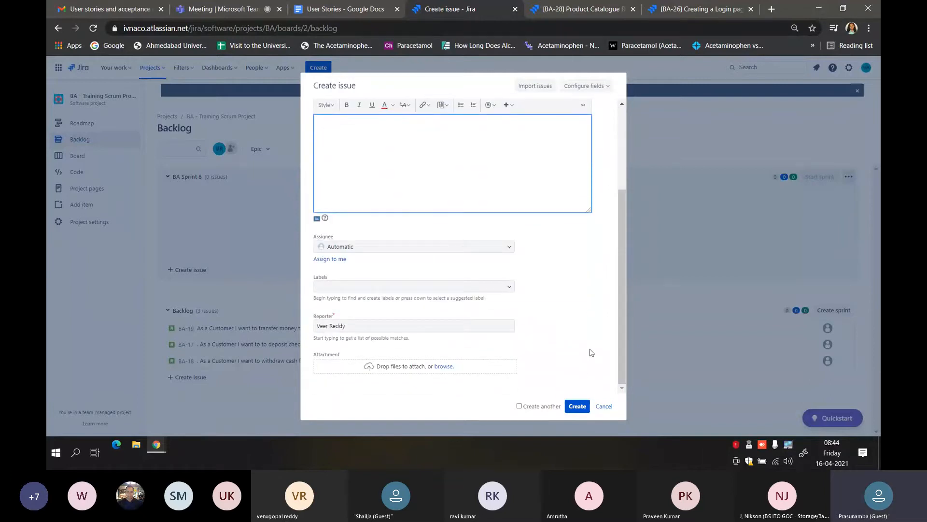
pyautogui.click(496, 286)
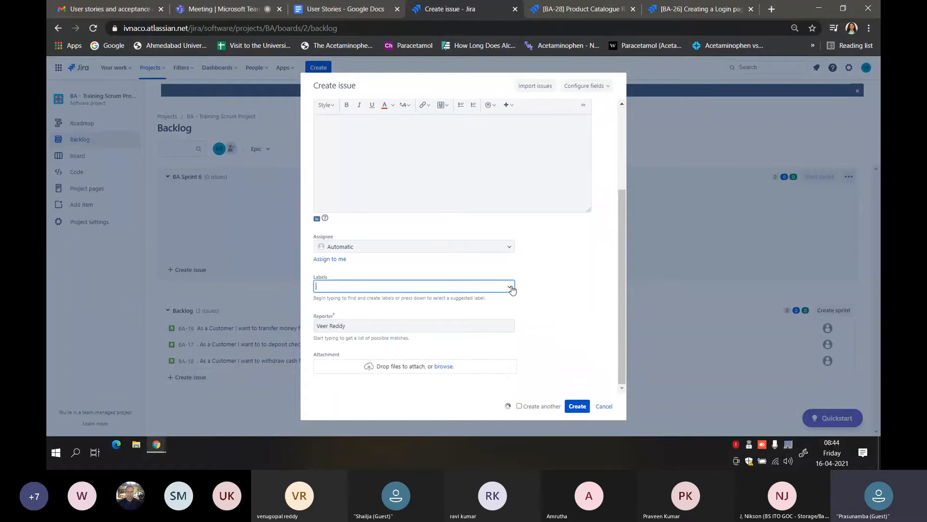
pyautogui.click(510, 288)
pyautogui.click(386, 337)
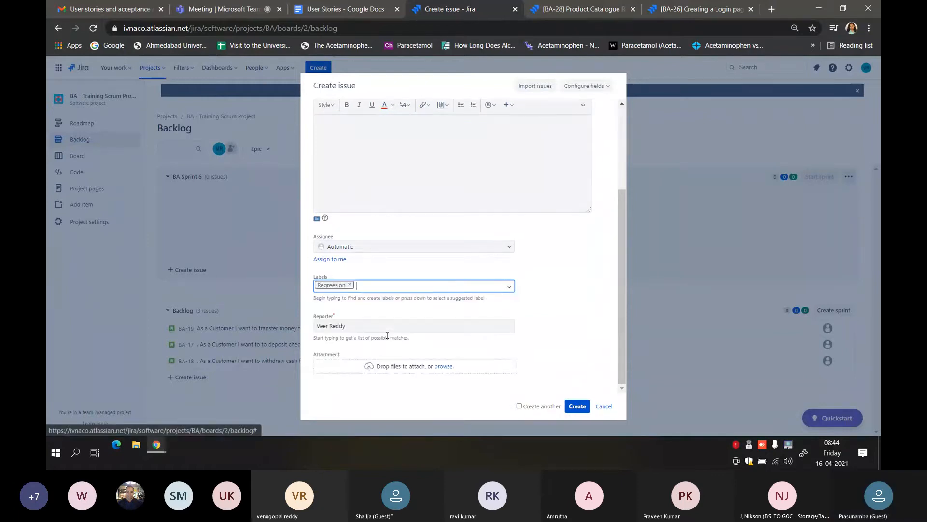
pyautogui.click(346, 325)
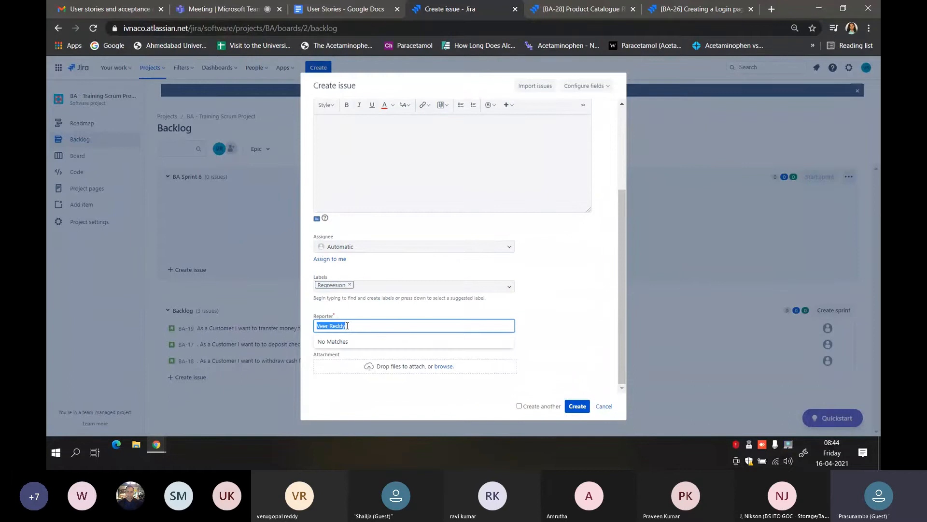
pyautogui.click(356, 246)
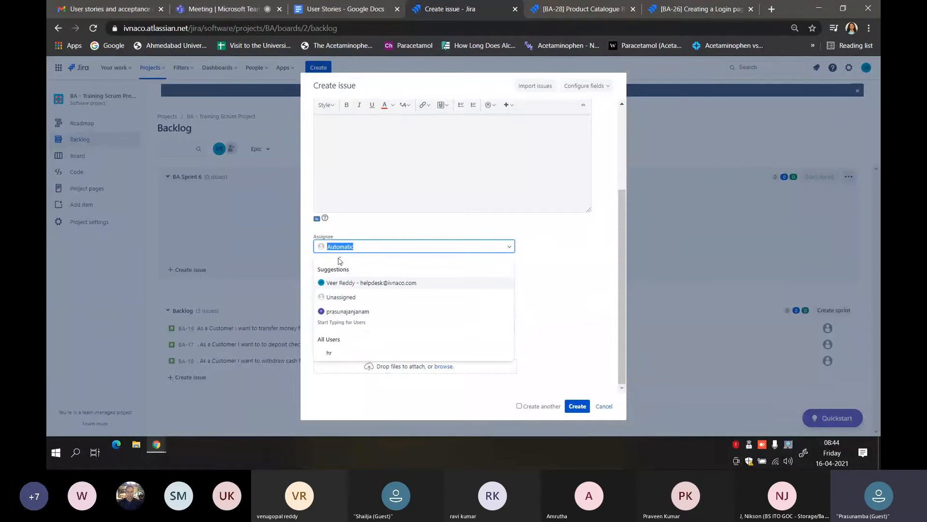
pyautogui.click(341, 311)
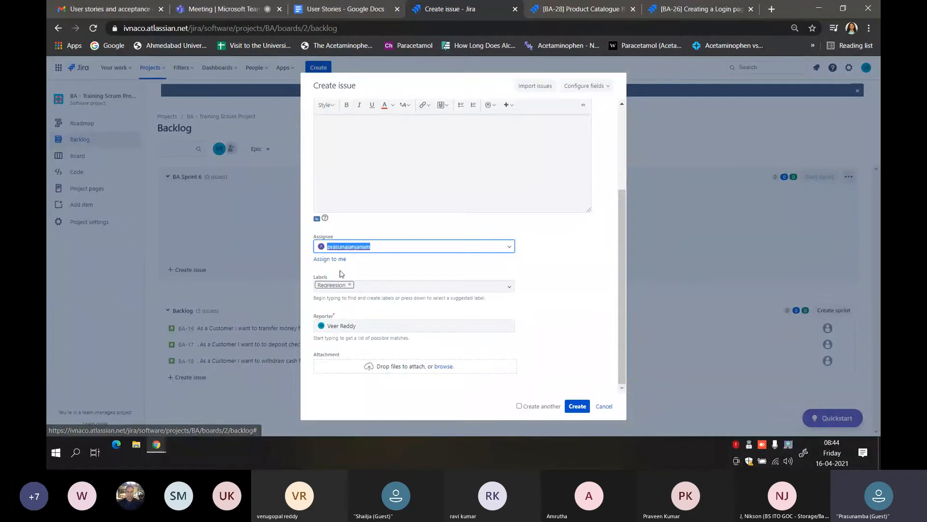
pyautogui.moveTo(538, 291); pyautogui.dragTo(574, 410)
pyautogui.click(575, 407)
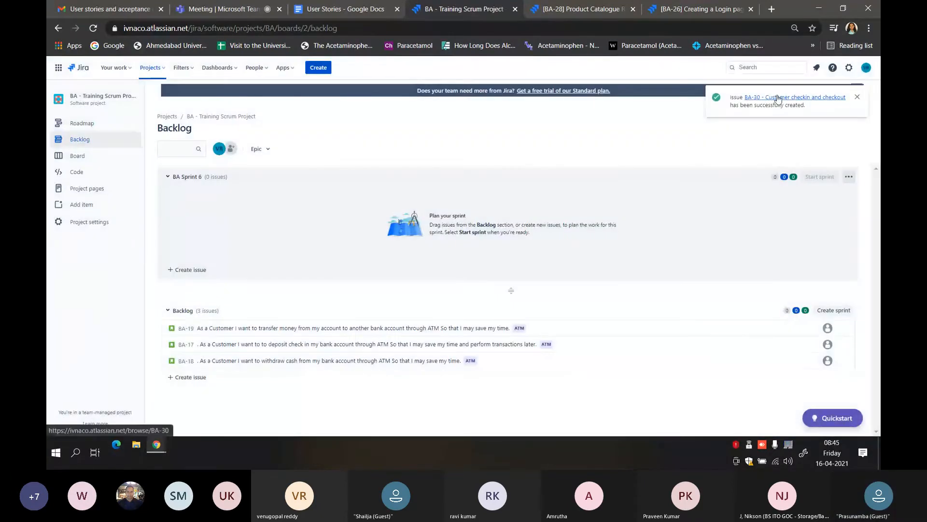
# Step: Open the new epic "Customer checkin and checkout" and add User Story 2's copied statement as a child issue of type Story
pyautogui.click(778, 98)
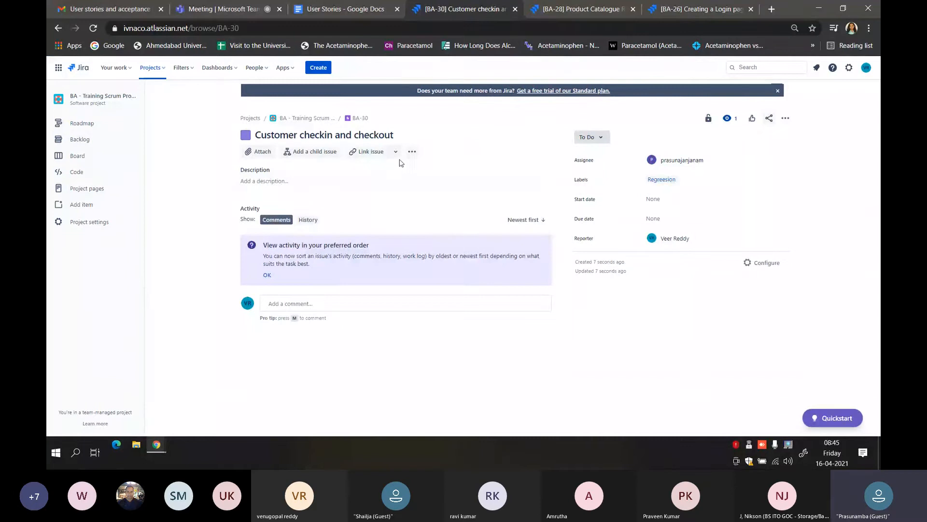
pyautogui.click(327, 153)
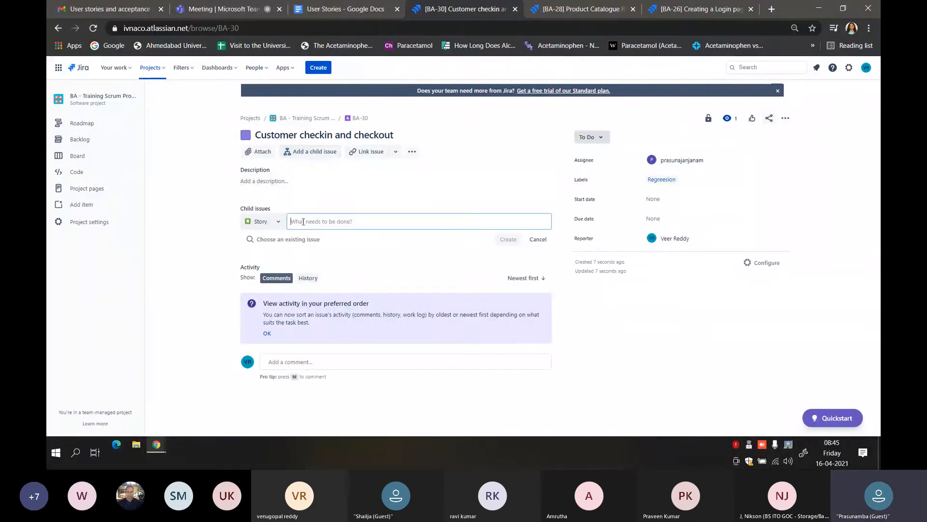
pyautogui.click(377, 10)
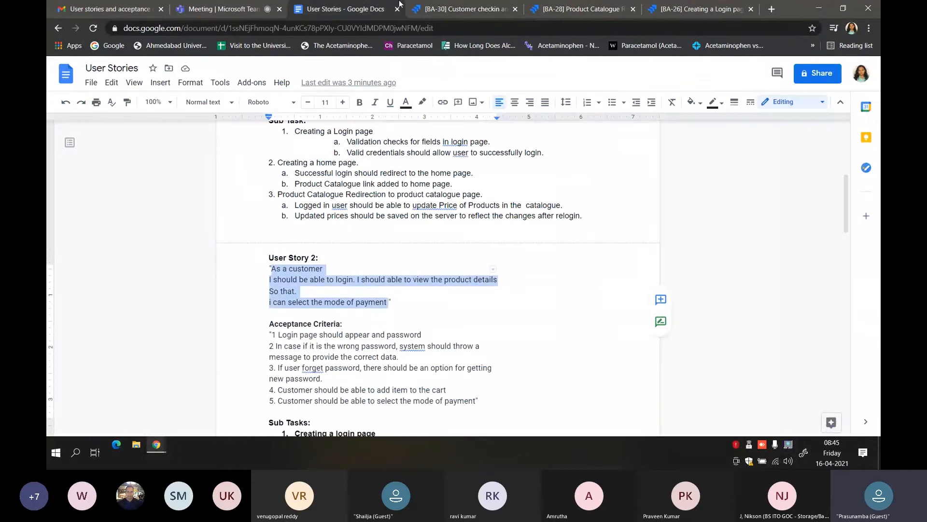
pyautogui.click(436, 10)
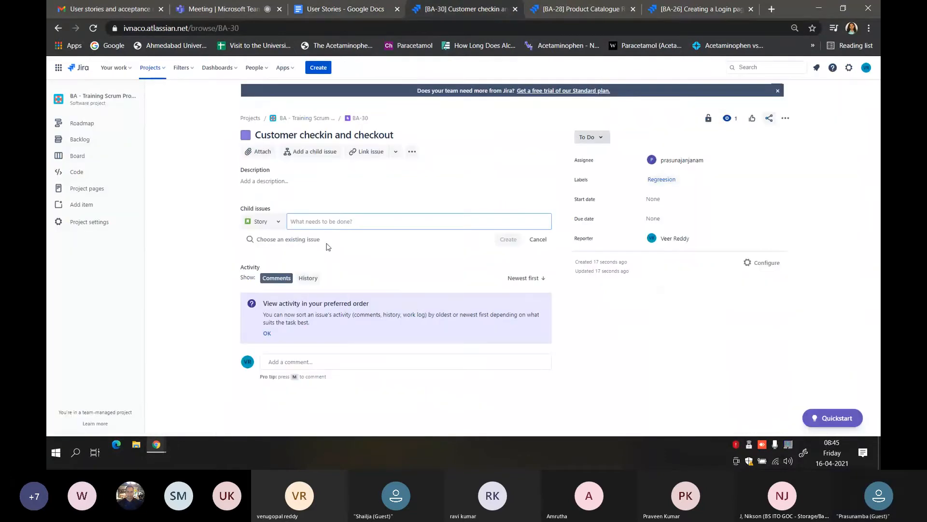
pyautogui.write('As a customer I should be able to login. I should able to view the product details So that. i can select the mode of payment')
pyautogui.click(508, 239)
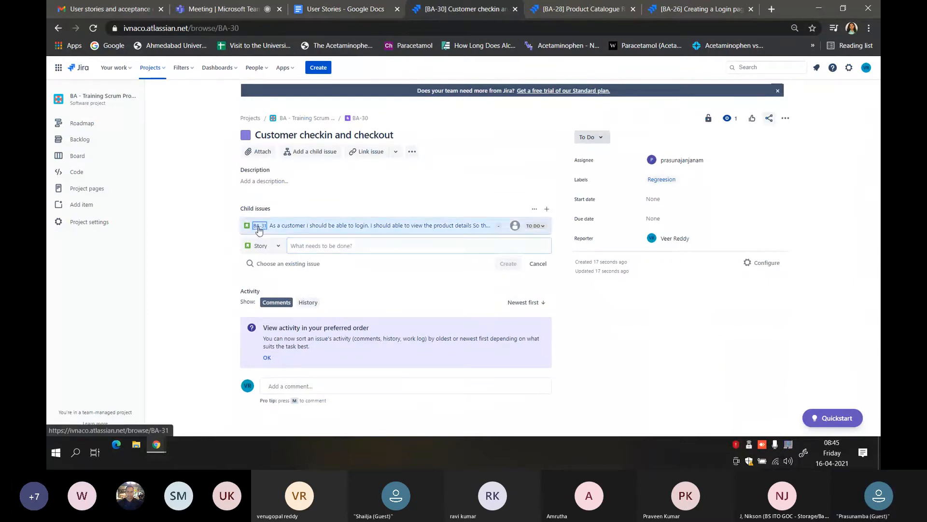
# Step: Open the child story, copy User Story 2's Acceptance Criteria section from the User Stories document into its description, and save it
pyautogui.click(251, 227)
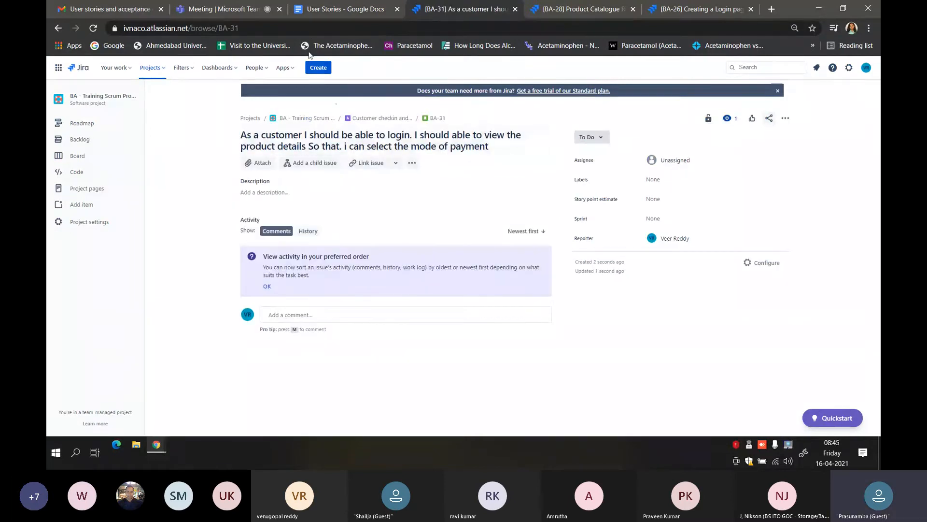
pyautogui.click(345, 11)
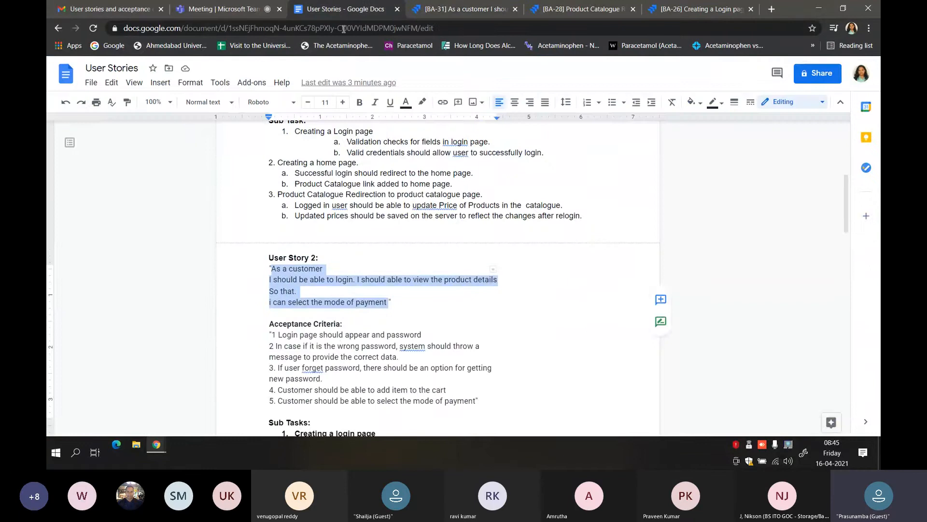
pyautogui.scroll(-4, 338, 344)
pyautogui.scroll(1, 490, 284)
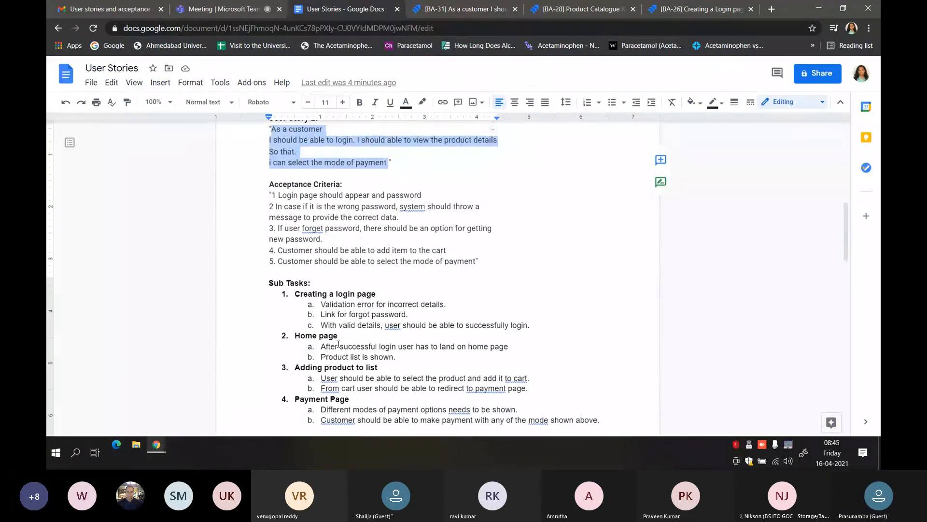
pyautogui.moveTo(487, 267); pyautogui.dragTo(240, 184)
pyautogui.moveTo(432, 10)
pyautogui.mouseDown()
pyautogui.moveTo(310, 201)
pyautogui.moveTo(300, 202)
pyautogui.moveTo(437, 137)
pyautogui.moveTo(434, 4)
pyautogui.mouseUp()
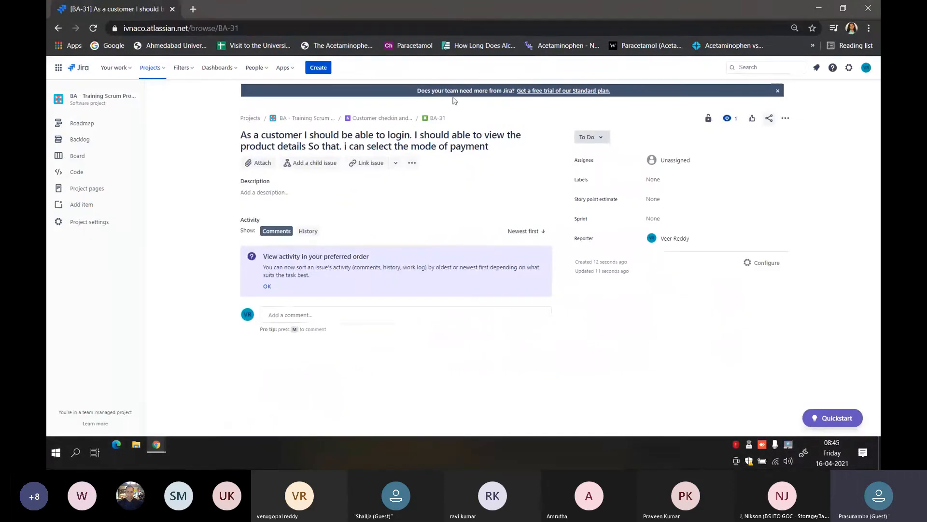
pyautogui.click(304, 193)
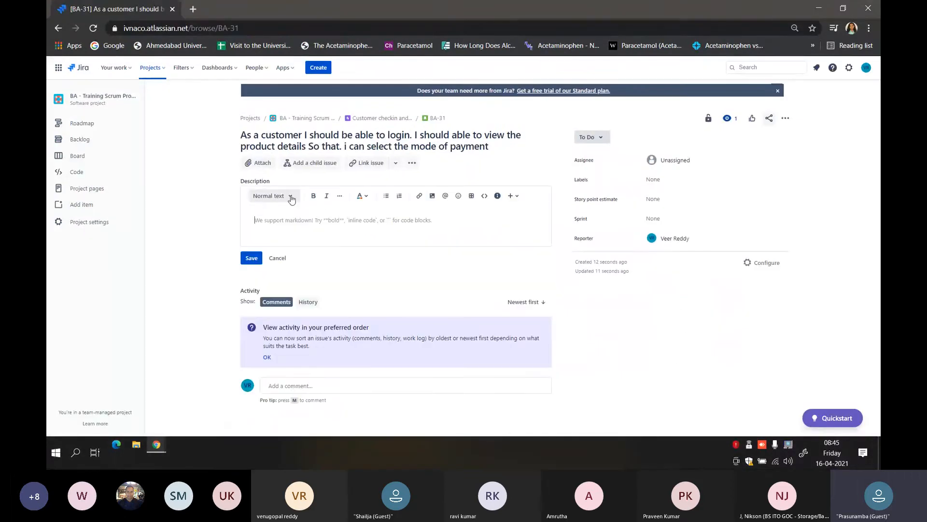
pyautogui.hotkey('ctrl', 'v')
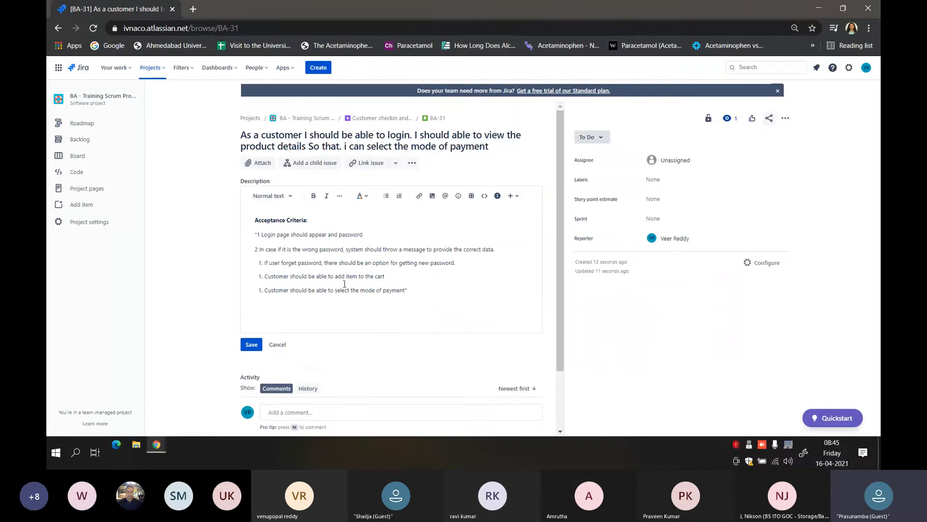
pyautogui.click(250, 343)
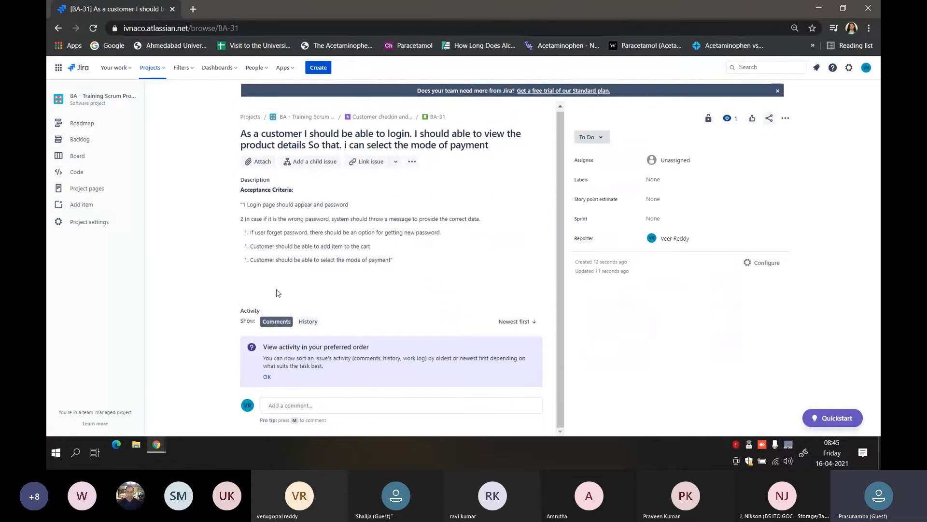
# Step: Examine User Story 2's Sub Tasks in the User Stories document, especially "Creating a login page" and its three points
pyautogui.hotkey('alt', 'Tab')
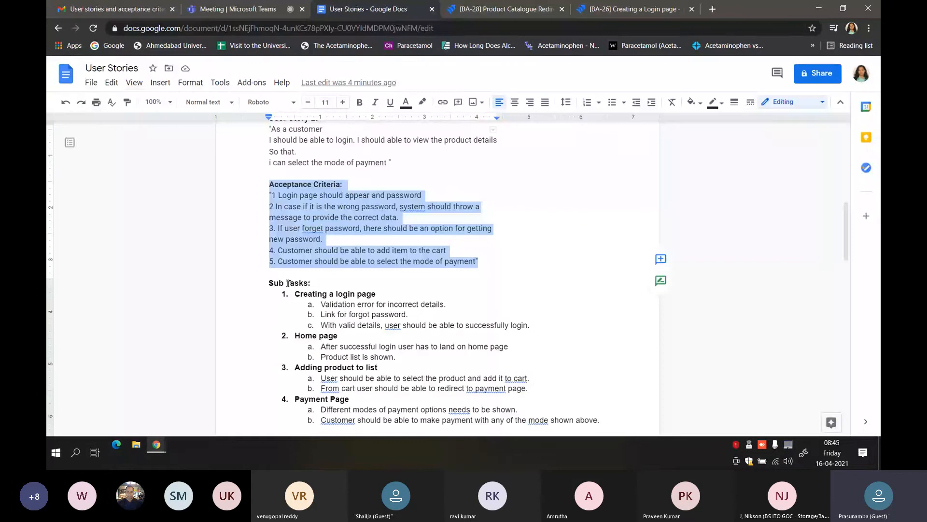
pyautogui.scroll(-1, 388, 317)
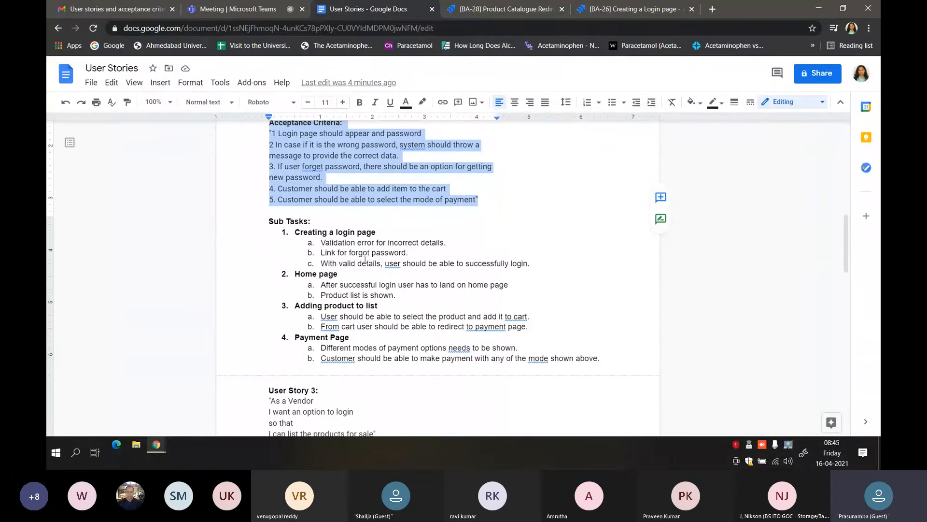
pyautogui.moveTo(533, 263); pyautogui.dragTo(320, 242)
pyautogui.moveTo(379, 232); pyautogui.dragTo(293, 231)
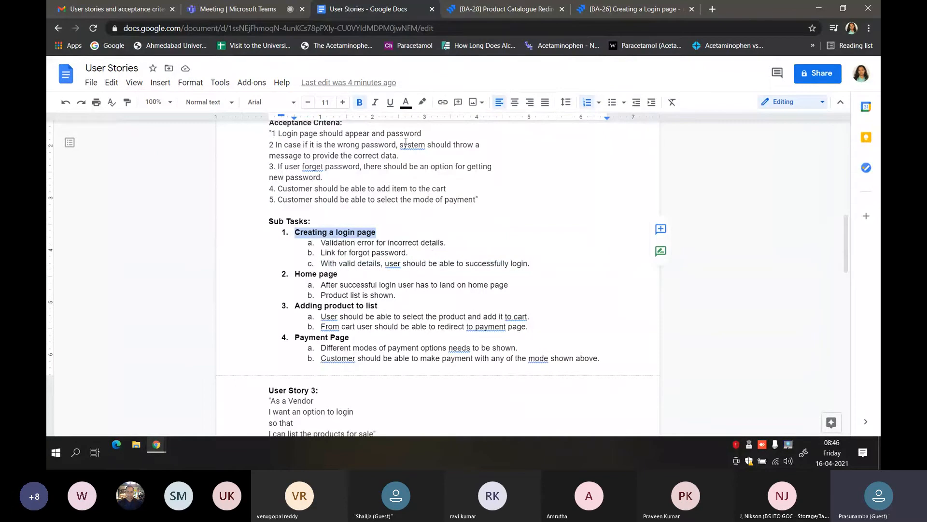
pyautogui.hotkey('alt', 'Tab')
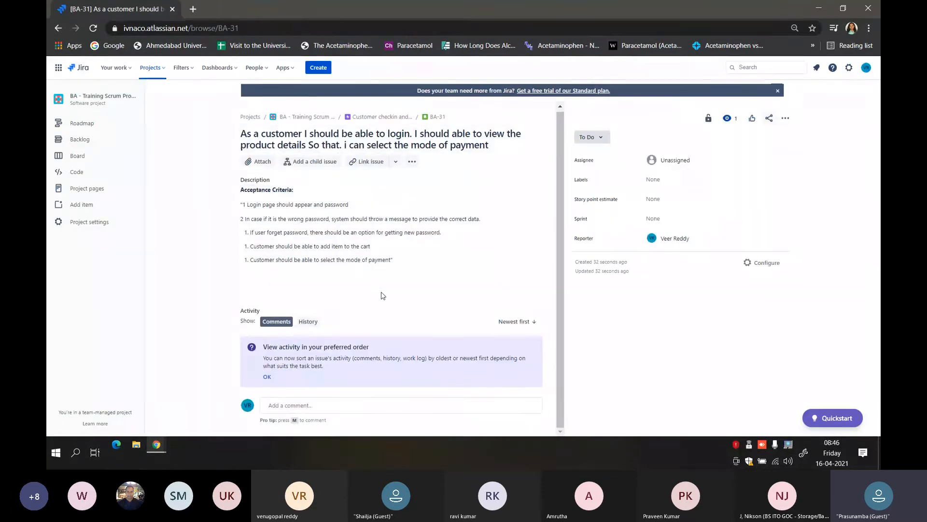
pyautogui.hotkey('alt', 'Tab')
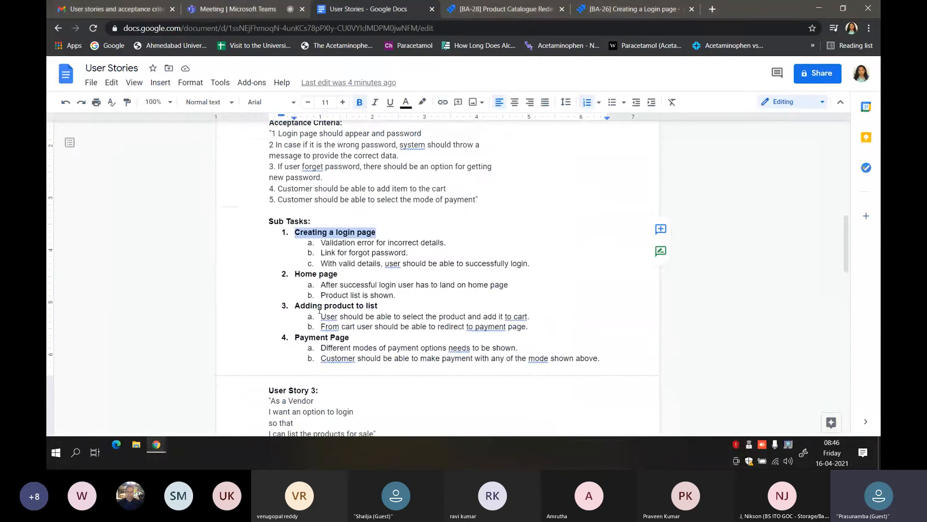
pyautogui.moveTo(455, 245); pyautogui.dragTo(308, 246)
pyautogui.moveTo(411, 253); pyautogui.dragTo(318, 255)
pyautogui.moveTo(531, 264); pyautogui.dragTo(276, 267)
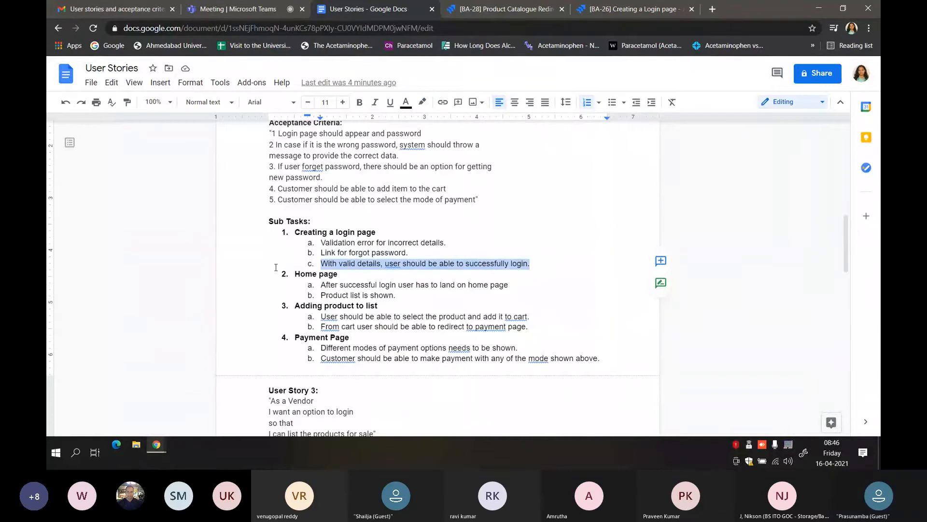
# Step: Copy the heading "Creating a login page" from the User Stories document and create it as a child issue of the Jira story
pyautogui.click(373, 253)
pyautogui.moveTo(380, 232); pyautogui.dragTo(282, 235)
pyautogui.hotkey('ctrl', 'c')
pyautogui.hotkey('alt', 'Tab')
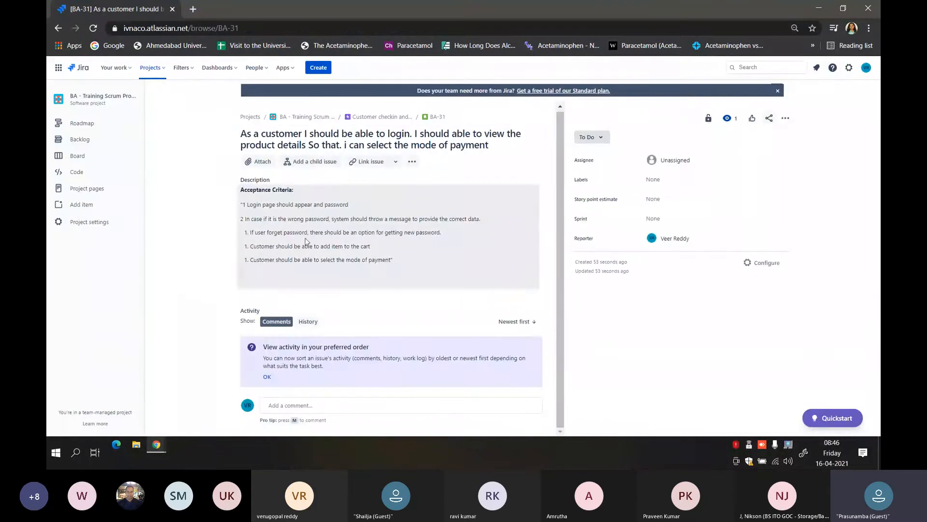
pyautogui.click(321, 164)
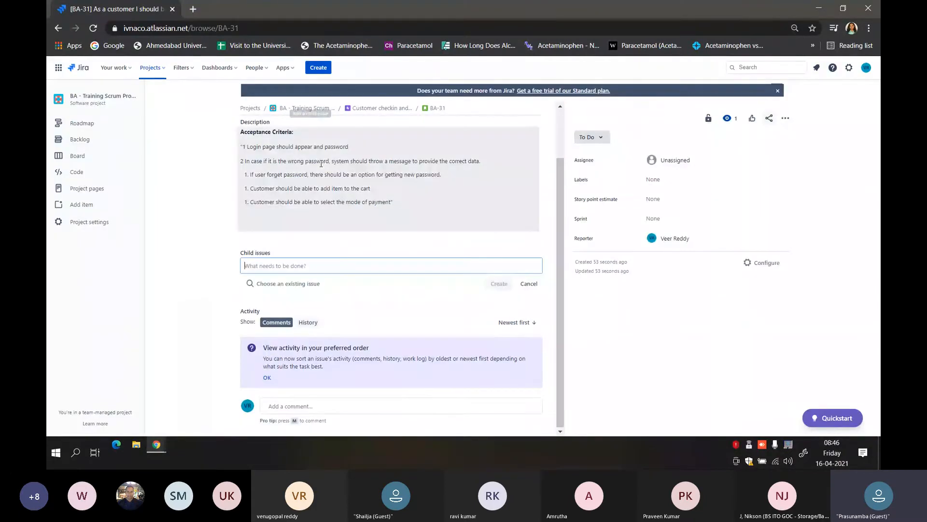
pyautogui.hotkey('ctrl', 'v')
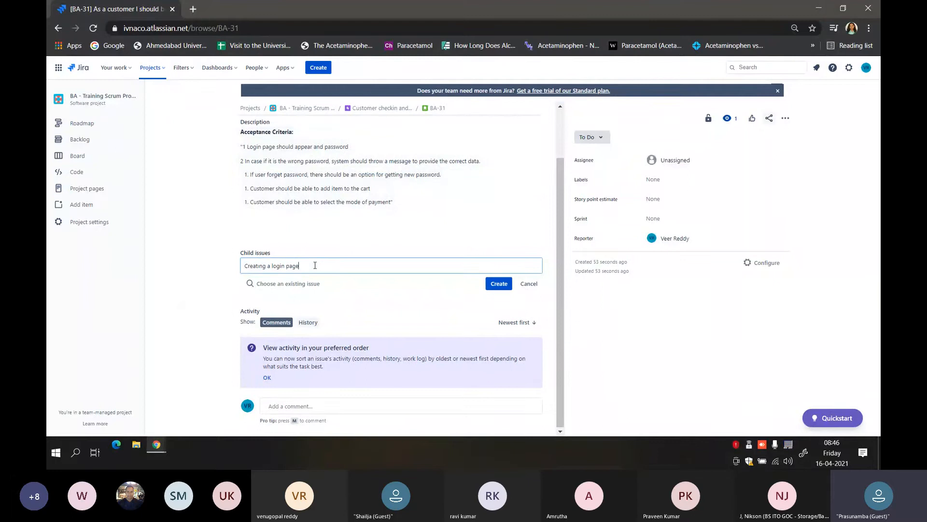
pyautogui.click(498, 284)
# Step: Copy the three points under "Creating a login page" from the User Stories document into the description of the matching child issue
pyautogui.hotkey('alt', 'Tab')
pyautogui.moveTo(530, 263); pyautogui.dragTo(285, 248)
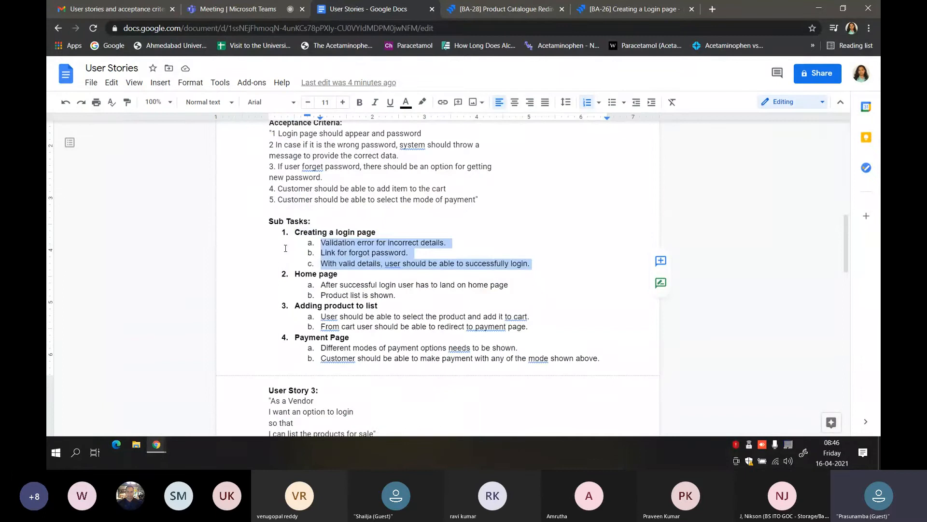
pyautogui.hotkey('alt', 'Tab')
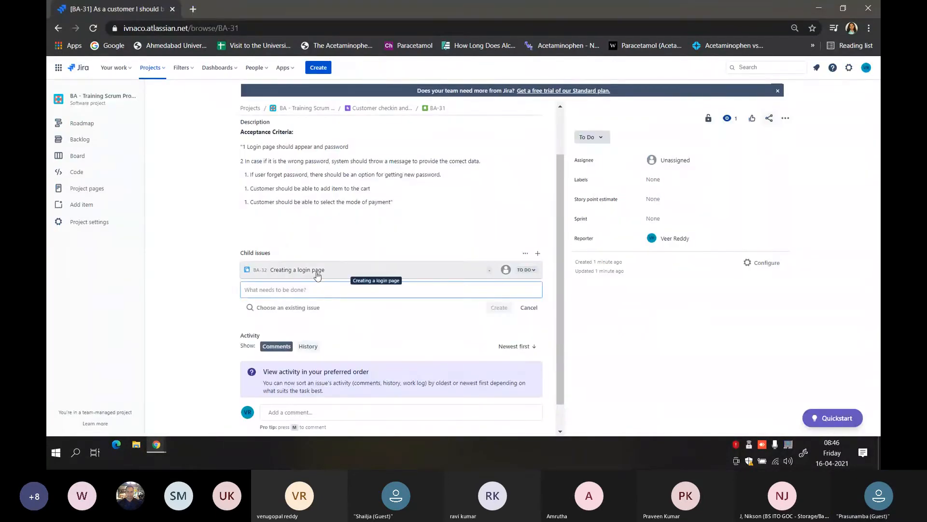
pyautogui.keyDown('ctrl'); pyautogui.click(262, 270); pyautogui.keyUp('ctrl')
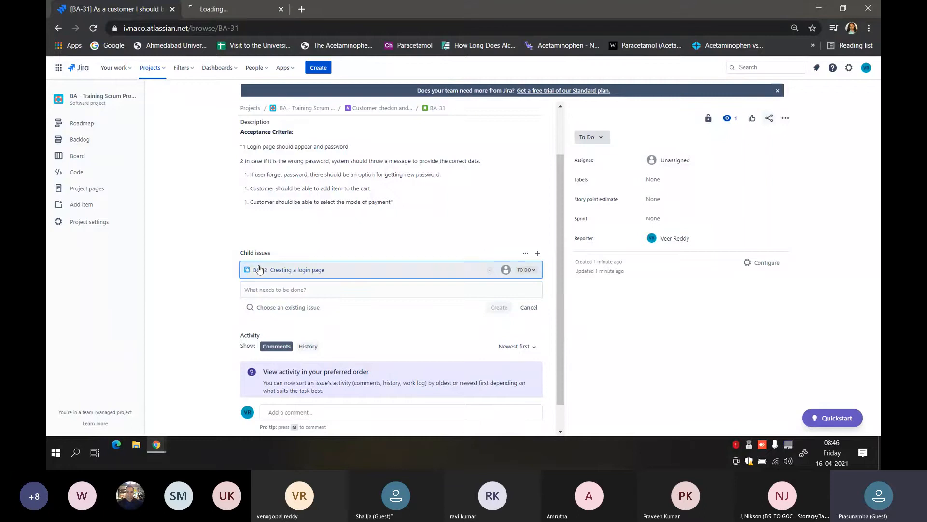
pyautogui.click(218, 11)
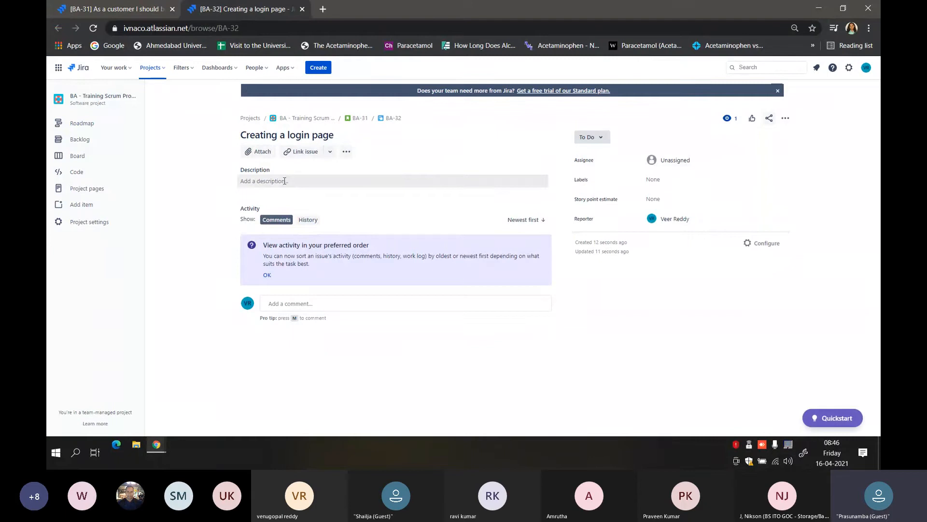
pyautogui.click(284, 181)
pyautogui.hotkey('ctrl', 'v')
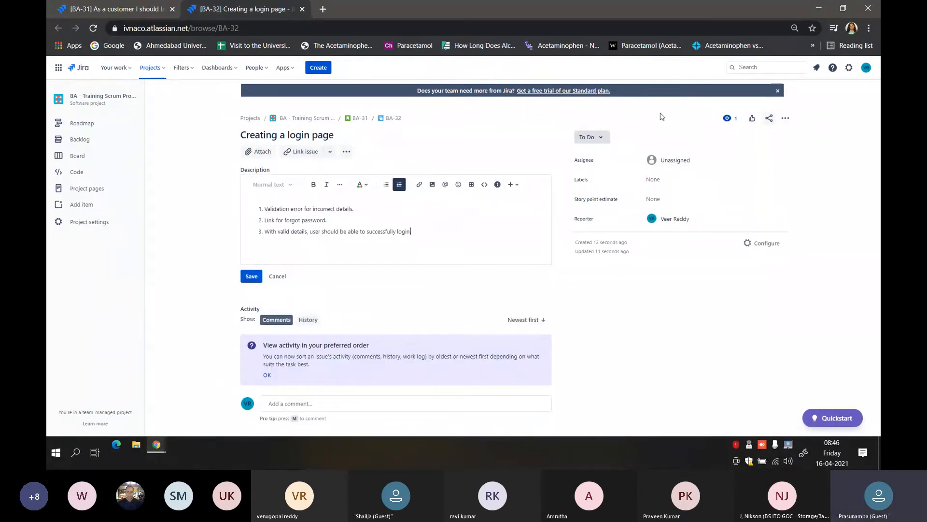
# Step: Assign the "Creating a login page" issue to a team member with label BA-classes and story point estimate 3, and save its description
pyautogui.click(671, 168)
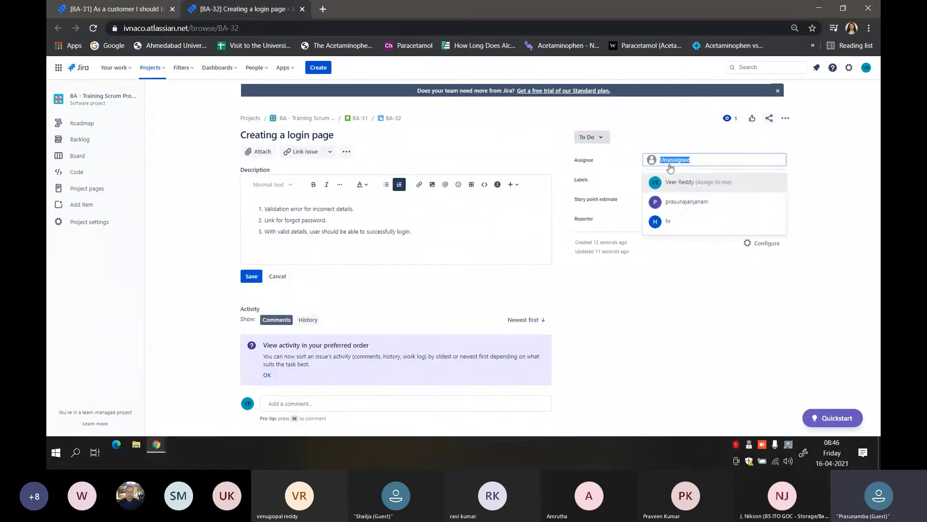
pyautogui.click(673, 202)
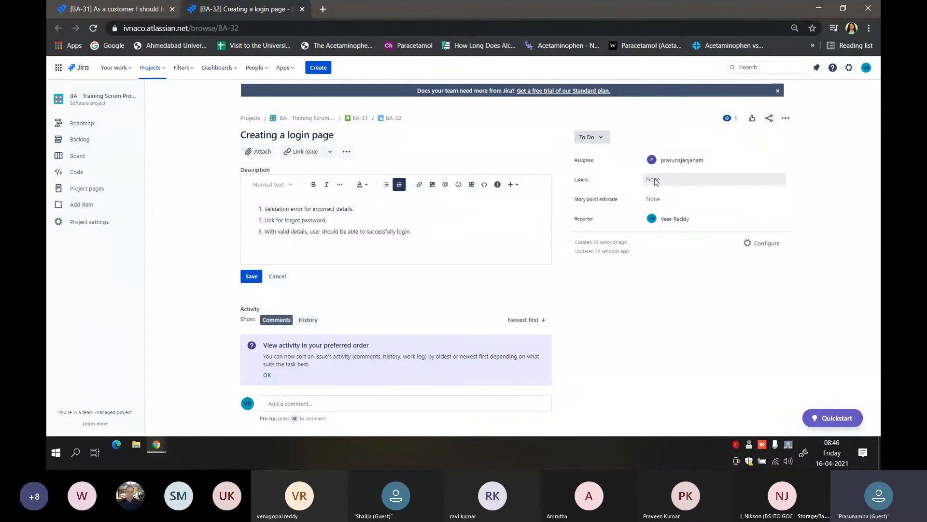
pyautogui.click(655, 179)
pyautogui.click(655, 225)
pyautogui.moveTo(628, 275); pyautogui.dragTo(656, 200)
pyautogui.click(656, 201)
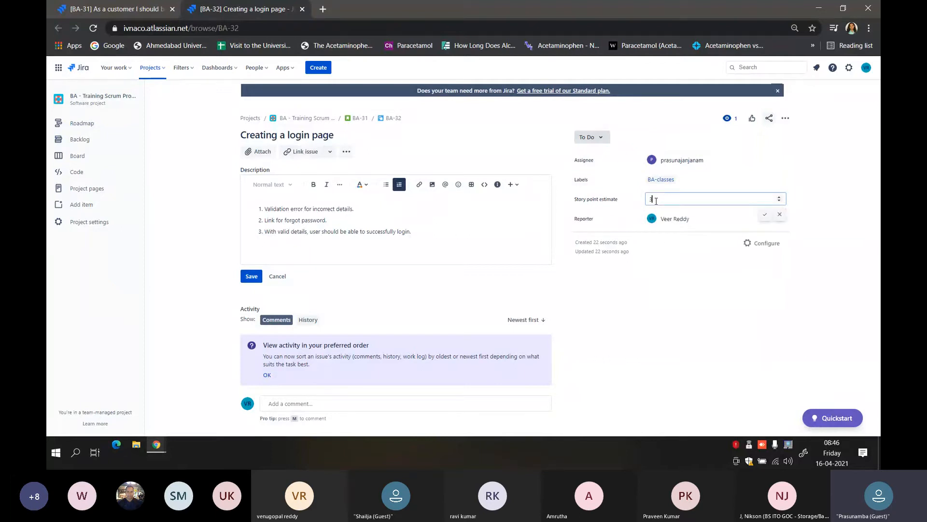
pyautogui.click(765, 214)
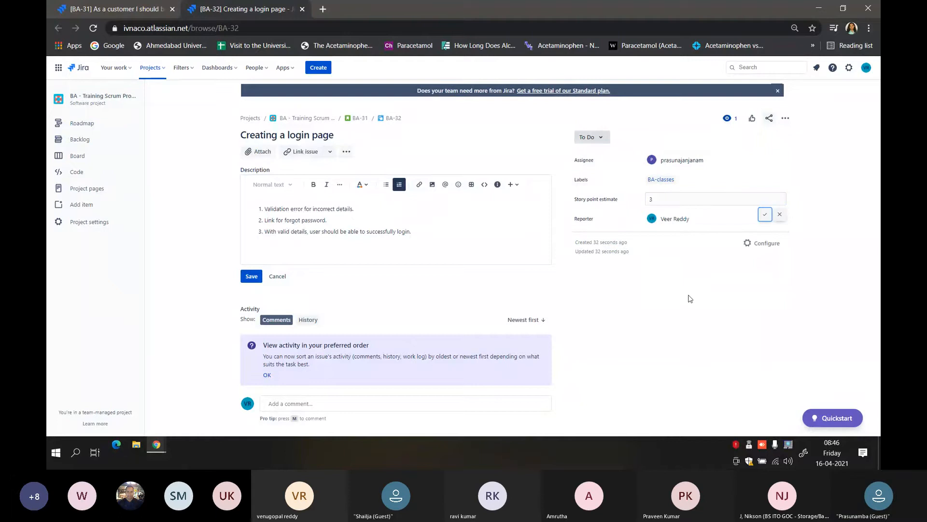
pyautogui.click(254, 278)
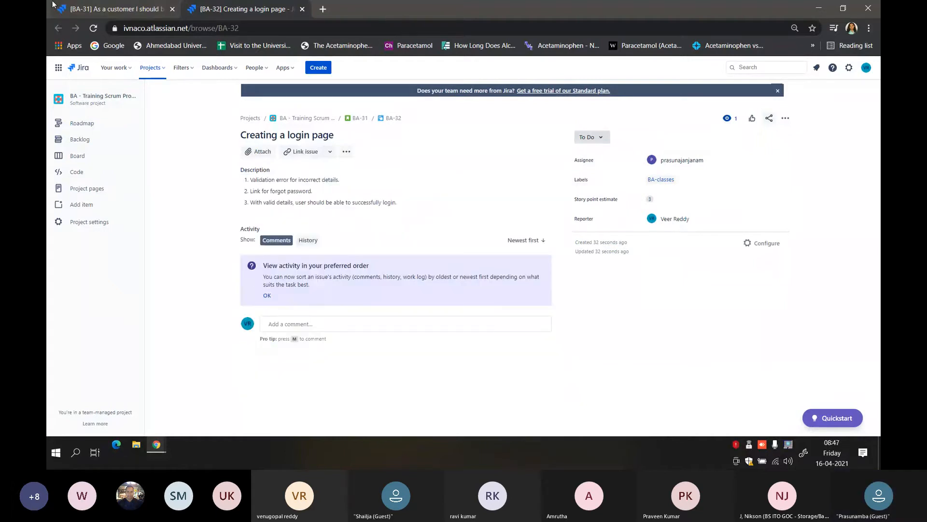
# Step: Copy the heading "Home page" from the User Stories document and create it as a second child issue of the story
pyautogui.click(131, 10)
pyautogui.hotkey('alt', 'Tab')
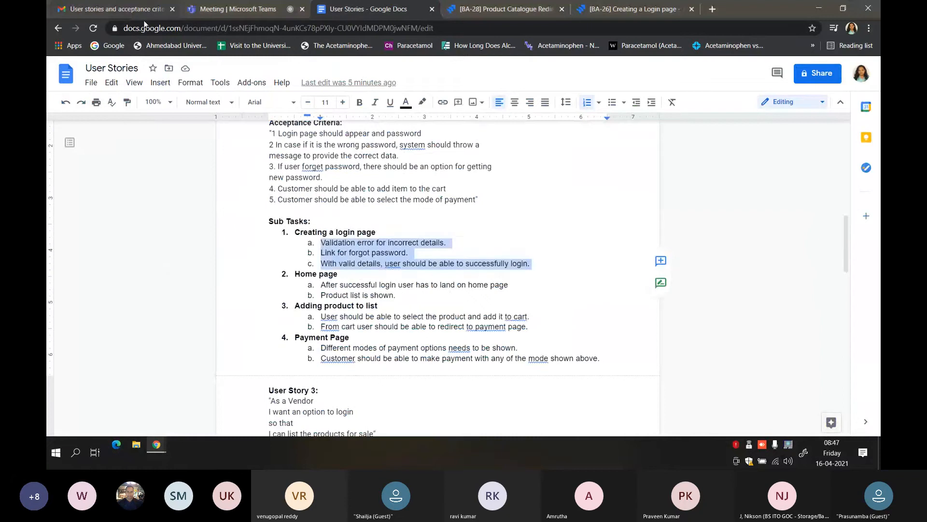
pyautogui.moveTo(341, 279); pyautogui.dragTo(295, 272)
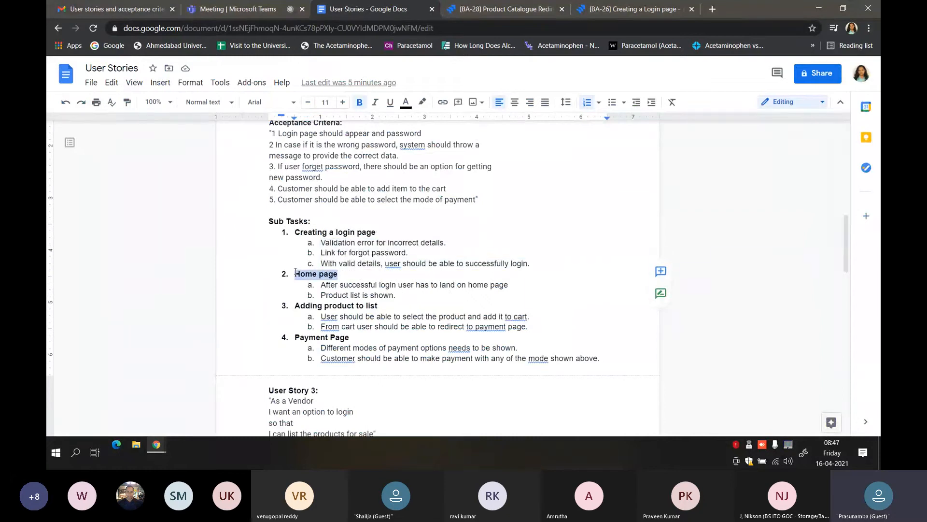
pyautogui.hotkey('alt', 'Tab')
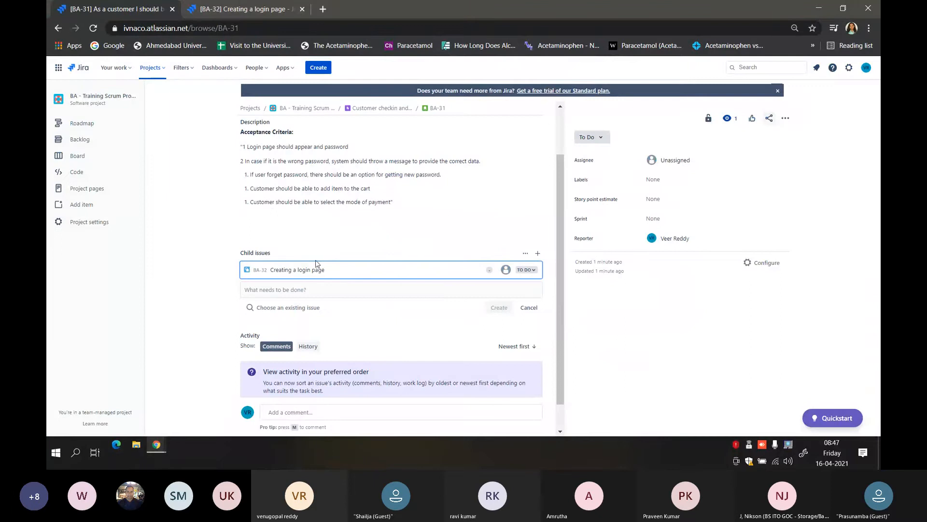
pyautogui.click(307, 290)
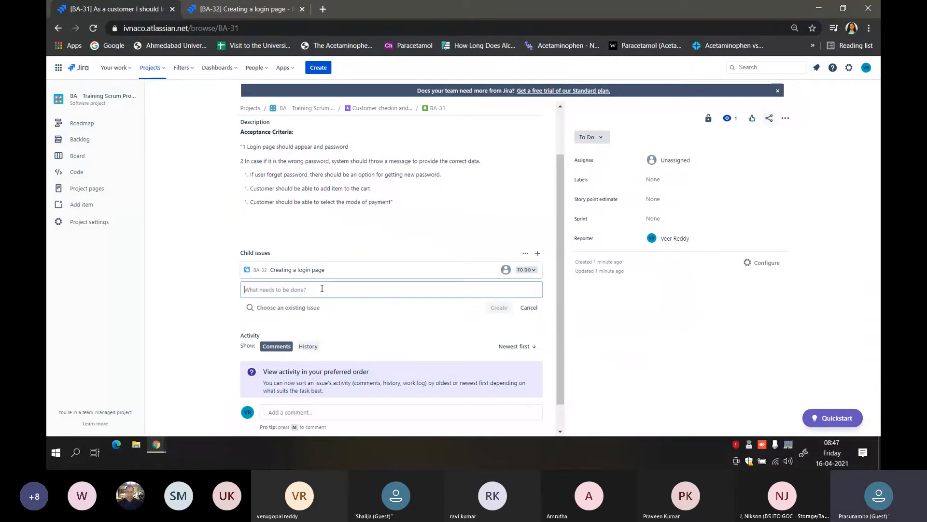
pyautogui.write('Home page')
pyautogui.click(504, 310)
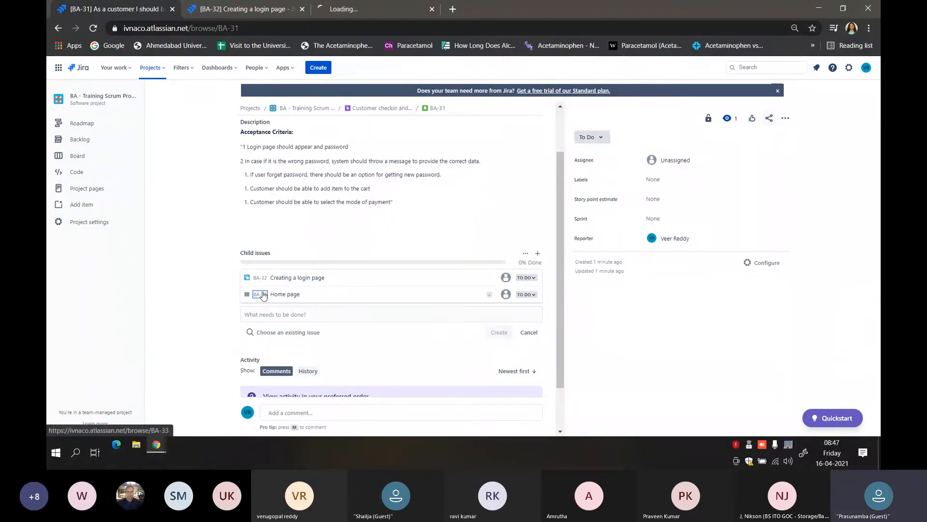
# Step: Copy the two points under "Home page" from the User Stories document into the new child issue's description, save it, and close the issue
pyautogui.hotkey('alt', 'Tab')
pyautogui.moveTo(397, 295); pyautogui.dragTo(320, 286)
pyautogui.hotkey('ctrl', 'c')
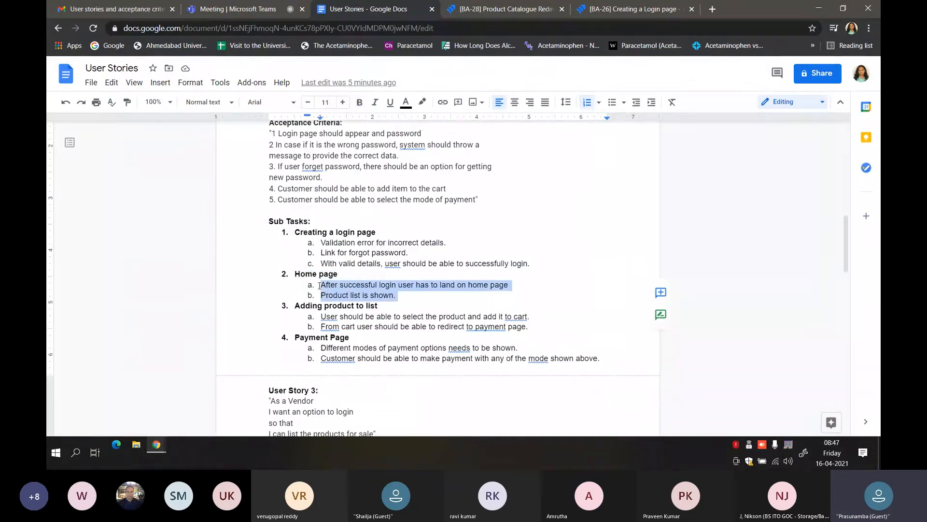
pyautogui.hotkey('alt', 'Tab')
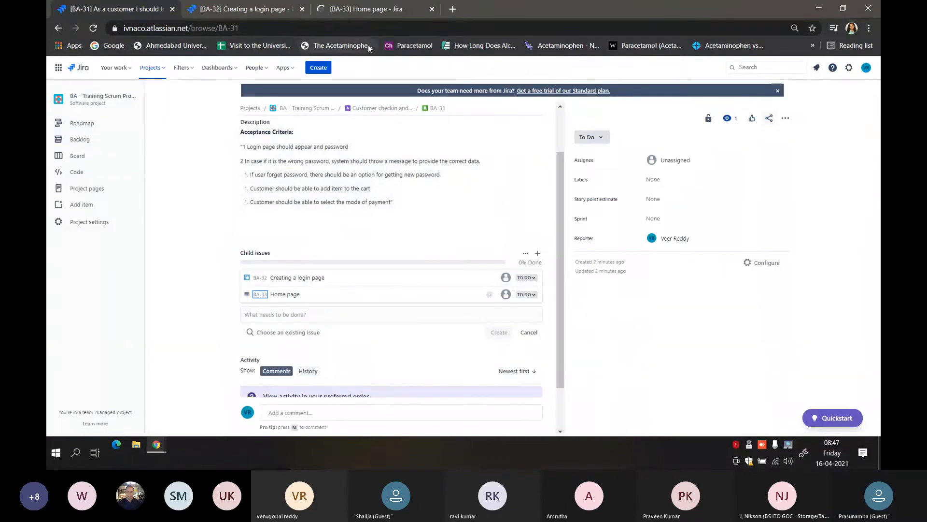
pyautogui.click(364, 9)
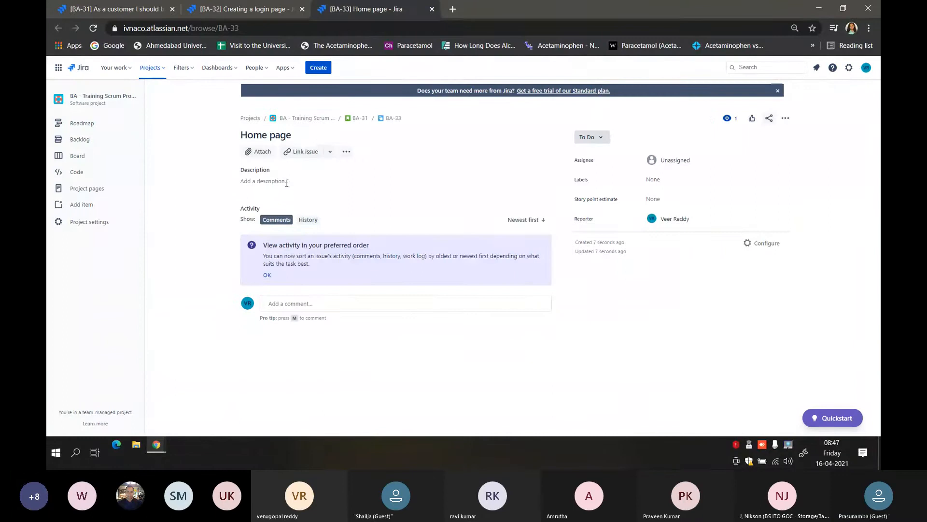
pyautogui.click(287, 181)
pyautogui.hotkey('ctrl', 'v')
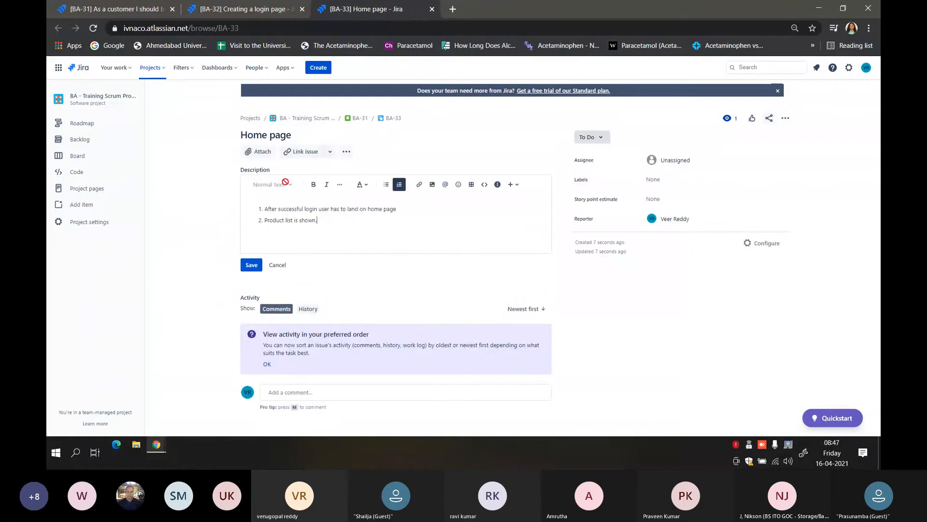
pyautogui.click(252, 265)
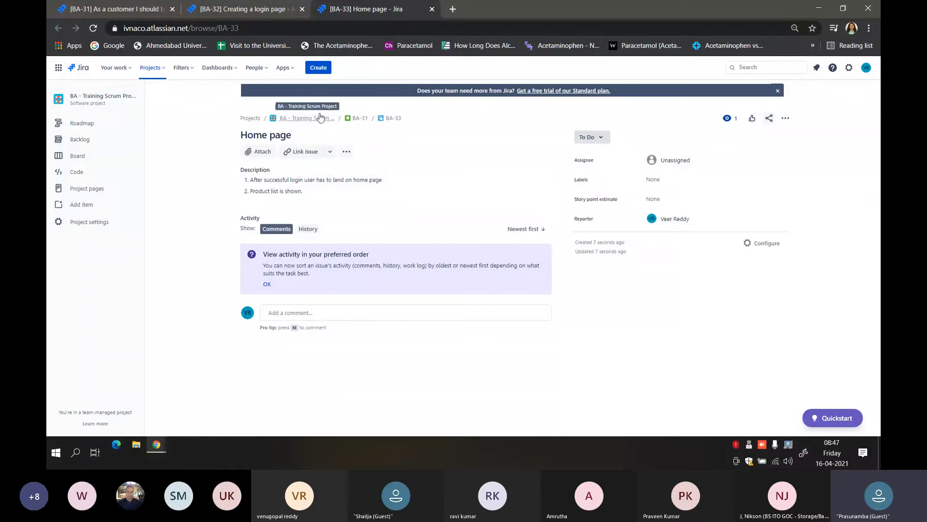
pyautogui.click(432, 10)
# Step: Copy the heading "Adding product to list" from the User Stories document and create it as a third child issue of the story
pyautogui.moveTo(378, 309); pyautogui.dragTo(294, 305)
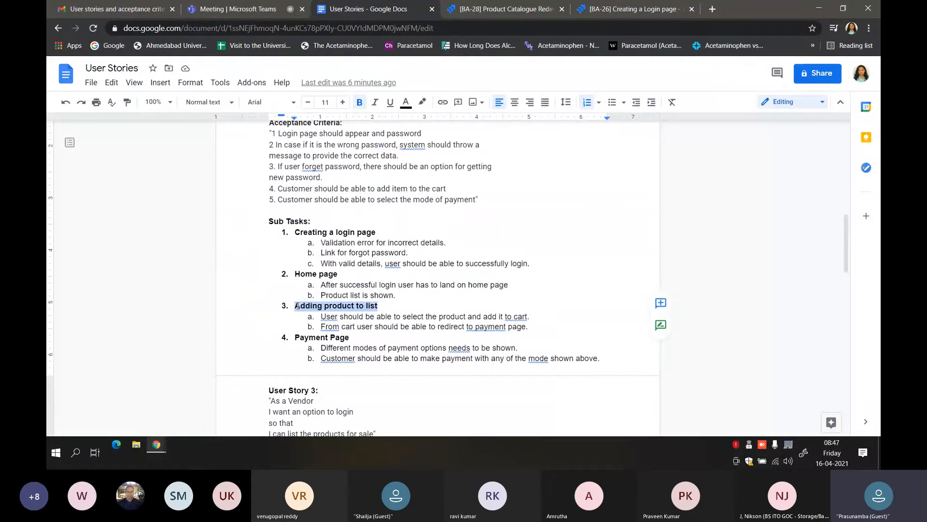
pyautogui.hotkey('alt', 'Tab')
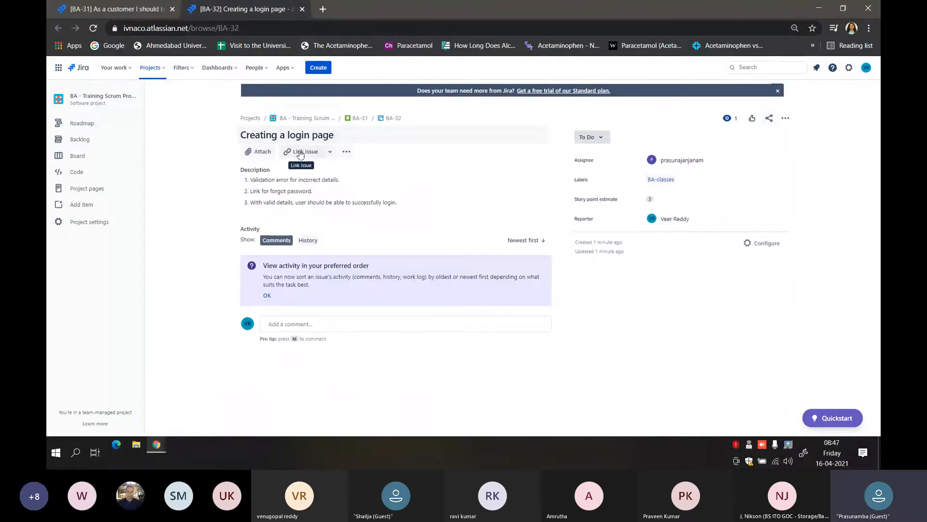
pyautogui.click(361, 120)
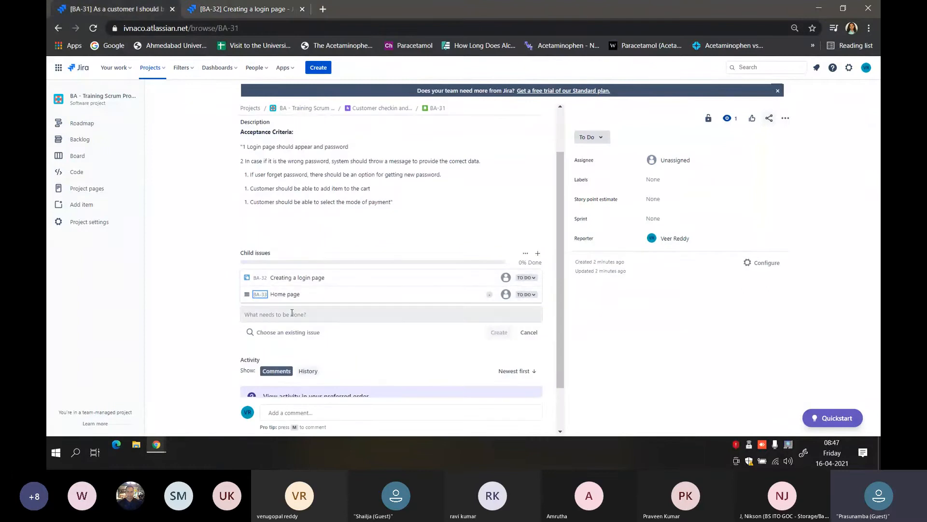
pyautogui.click(291, 315)
pyautogui.write('Adding product to list')
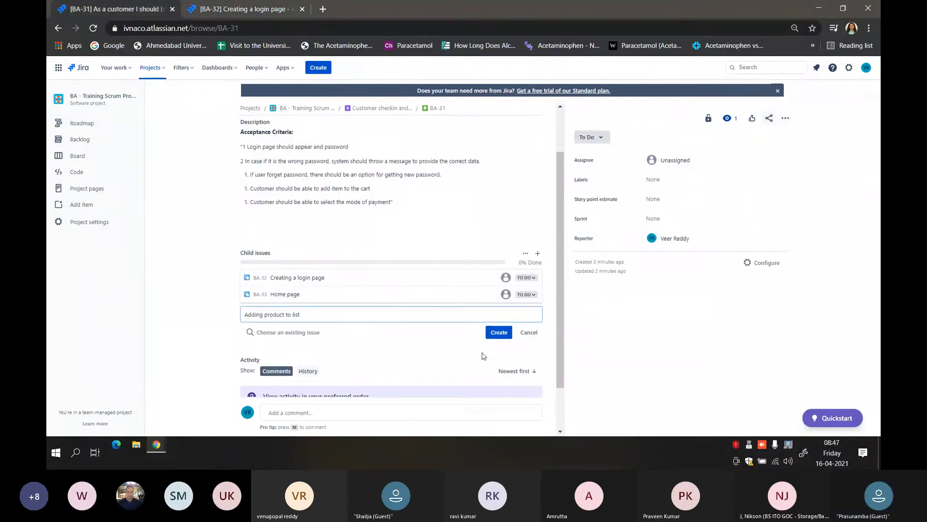
pyautogui.click(500, 337)
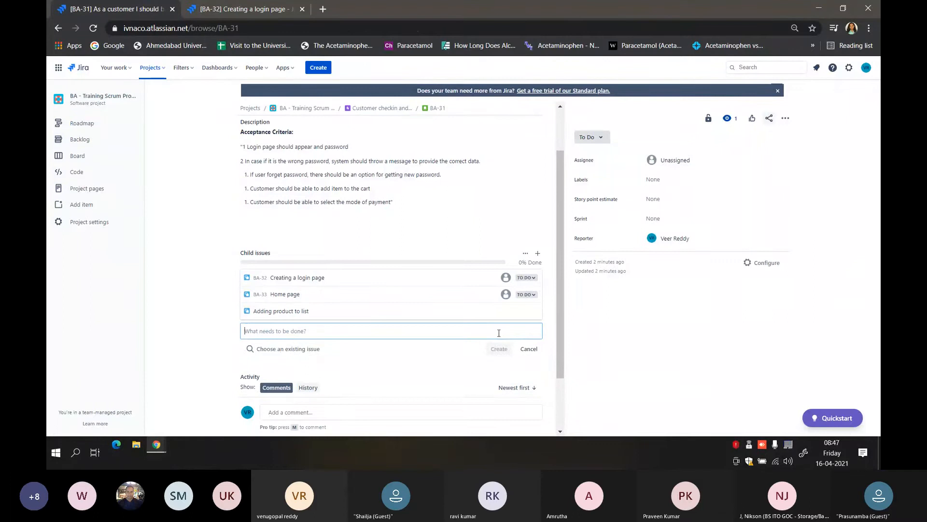
# Step: Copy the two points under "Adding product to list" from the User Stories document into that child issue's description, save it, and assign the issue to hr
pyautogui.hotkey('alt', 'Tab')
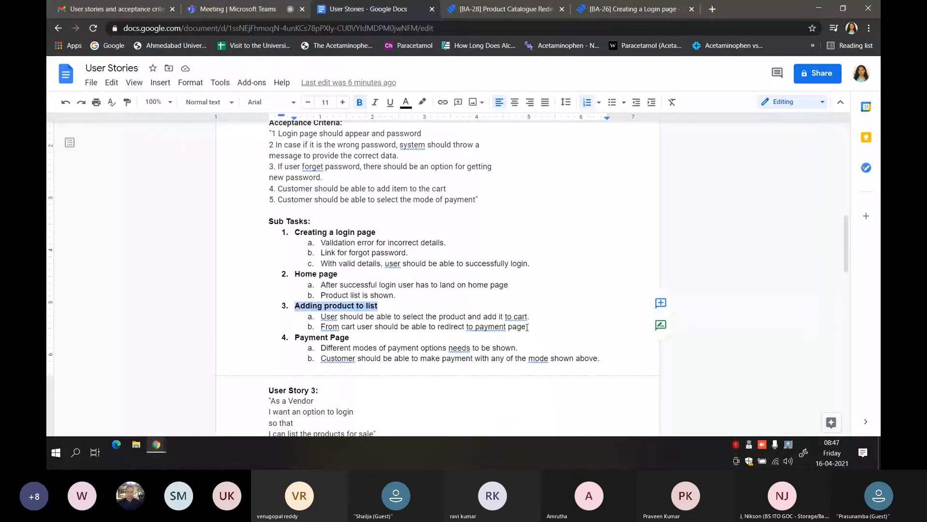
pyautogui.moveTo(527, 327); pyautogui.dragTo(322, 316)
pyautogui.hotkey('ctrl', 'c')
pyautogui.hotkey('alt', 'Tab')
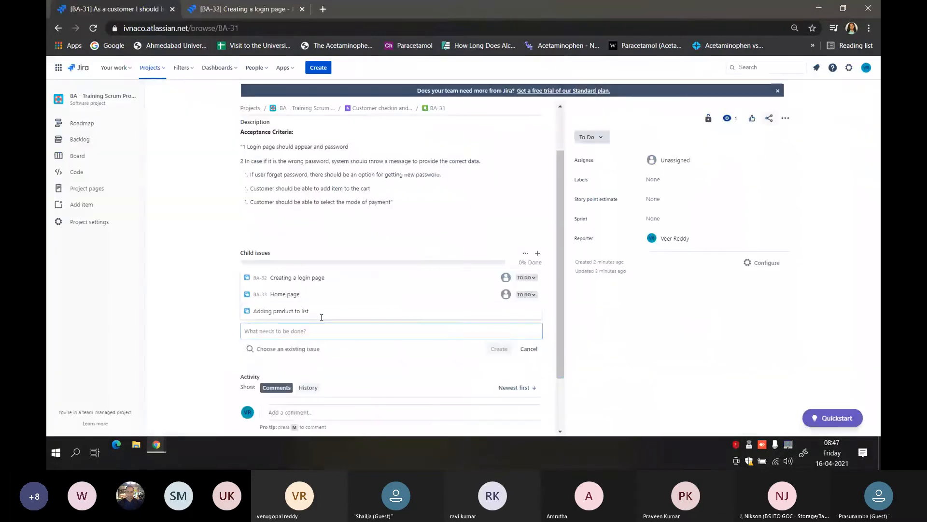
pyautogui.click(305, 312)
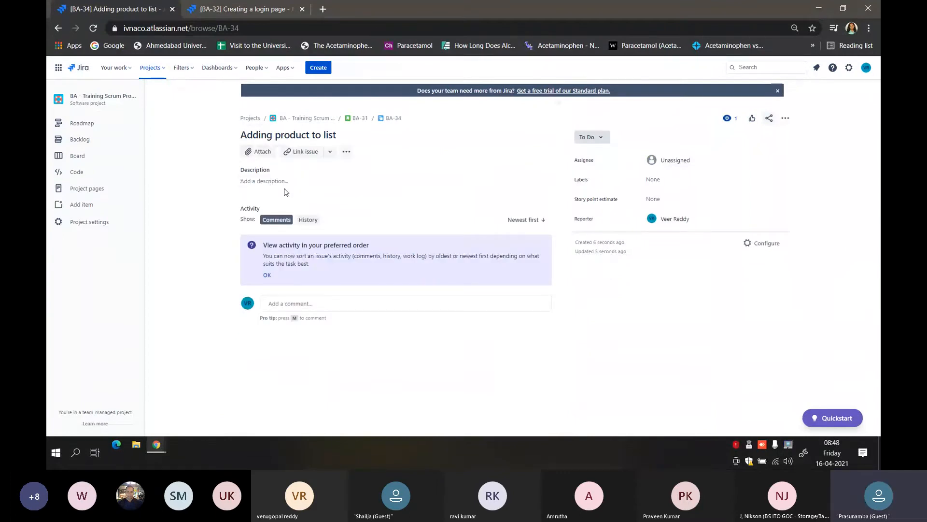
pyautogui.click(285, 182)
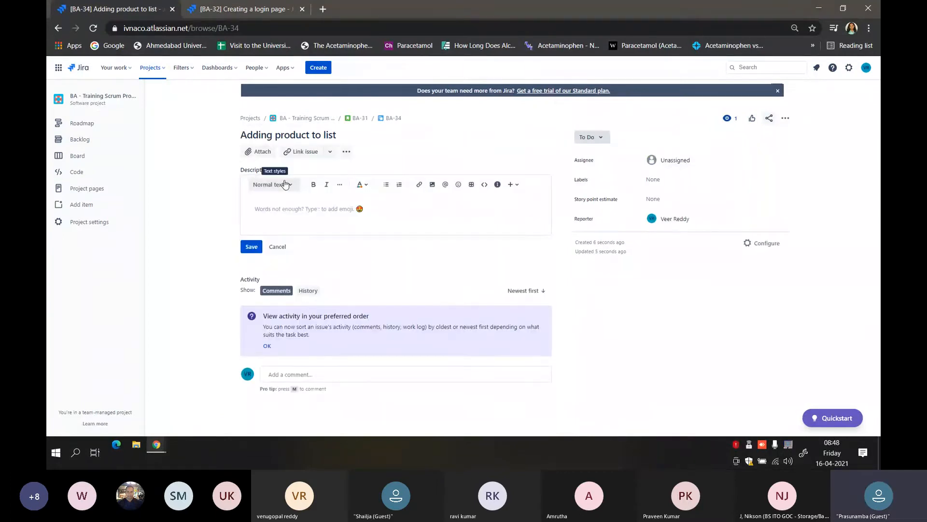
pyautogui.hotkey('ctrl', 'v')
pyautogui.click(251, 265)
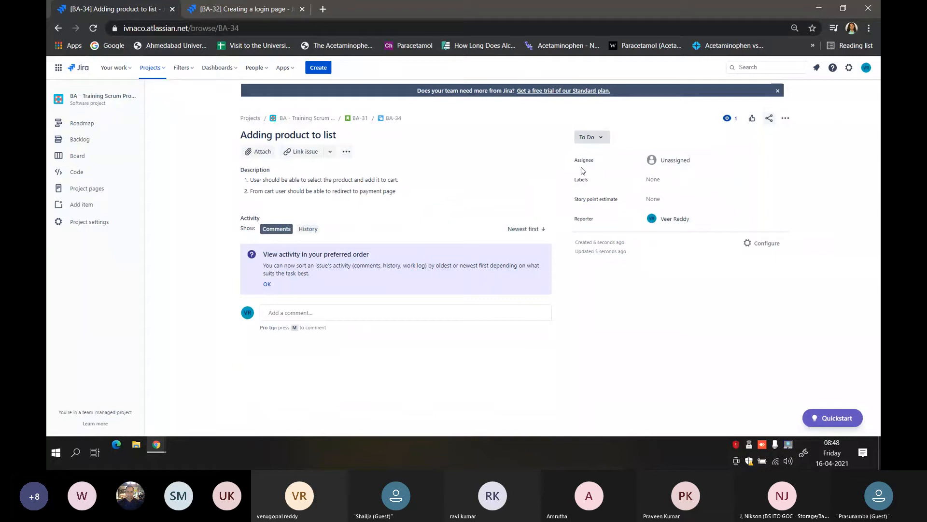
pyautogui.click(653, 162)
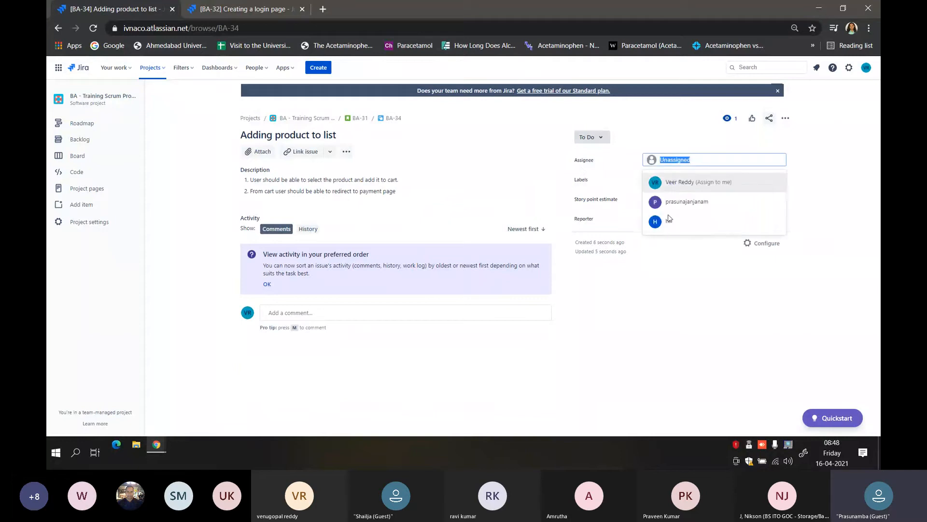
pyautogui.click(669, 227)
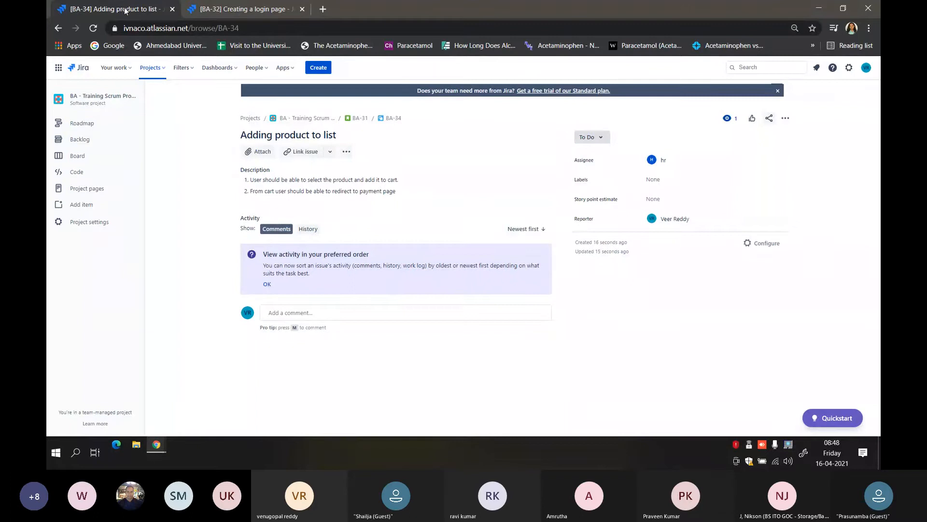
# Step: Copy the heading "Payment Page" from the User Stories document and create it as a fourth child issue of the story
pyautogui.hotkey('alt', 'Tab')
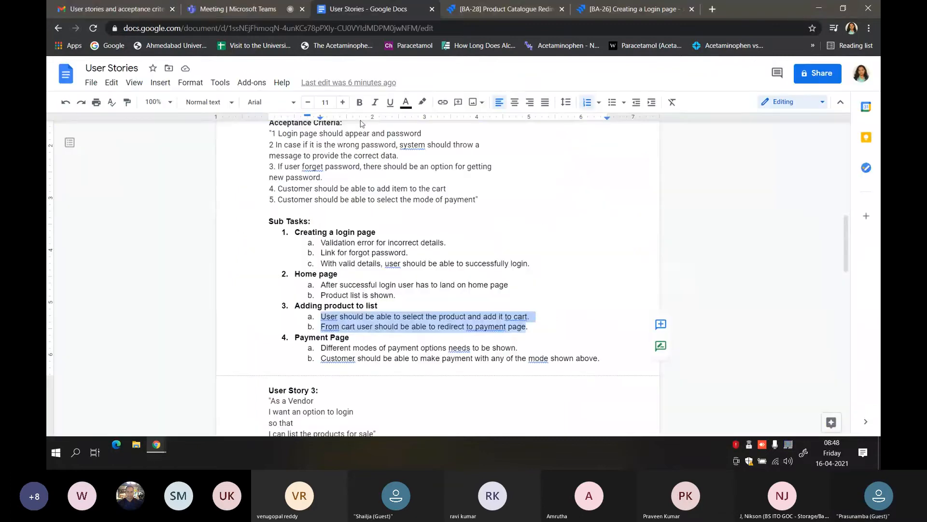
pyautogui.moveTo(350, 337); pyautogui.dragTo(293, 337)
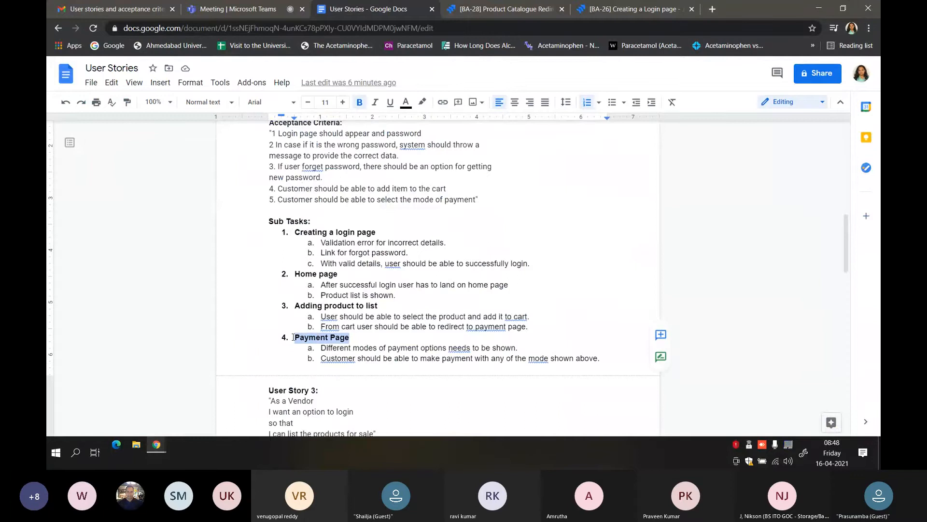
pyautogui.hotkey('alt', 'Tab')
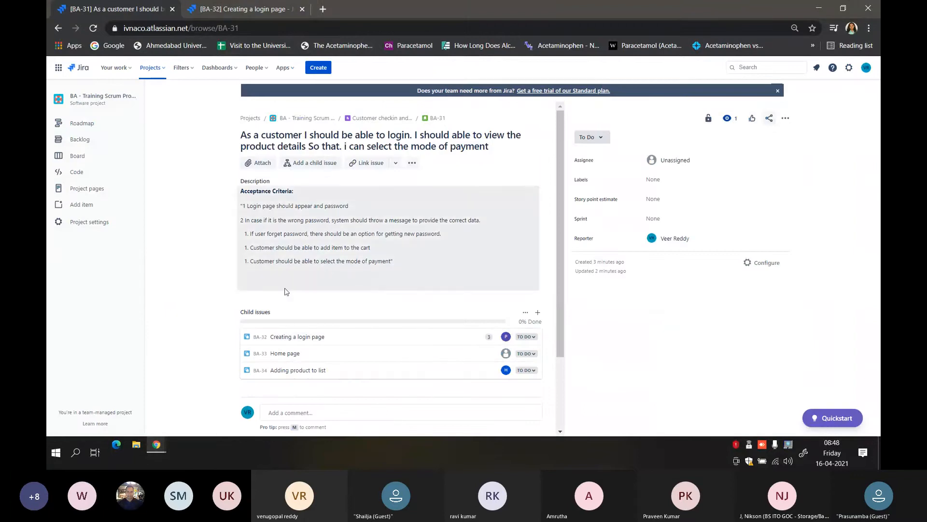
pyautogui.scroll(-1, 328, 374)
pyautogui.scroll(-2, 330, 377)
pyautogui.scroll(3, 338, 290)
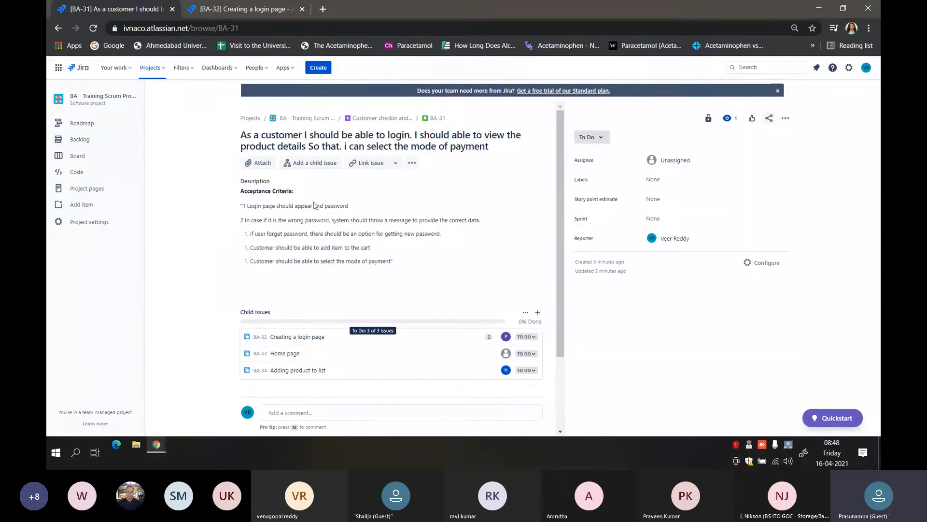
pyautogui.click(310, 163)
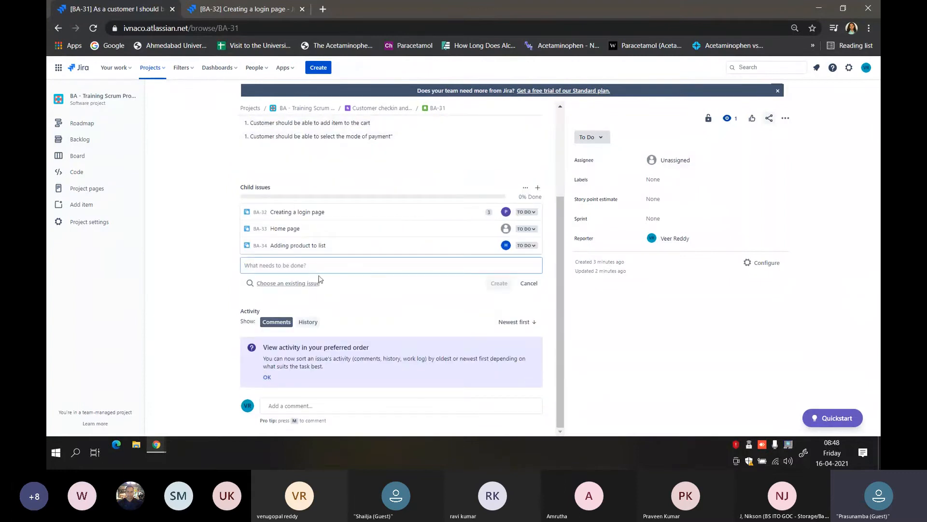
pyautogui.write('Payment Page')
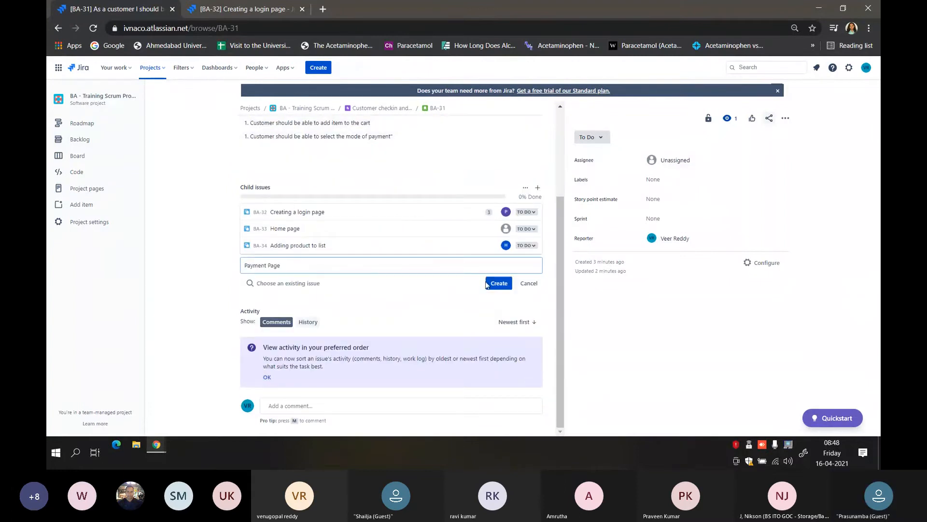
# Step: Copy the two points under "Payment Page" from the User Stories document into the new child issue's description, save it, and return to the parent story
pyautogui.hotkey('alt', 'Tab')
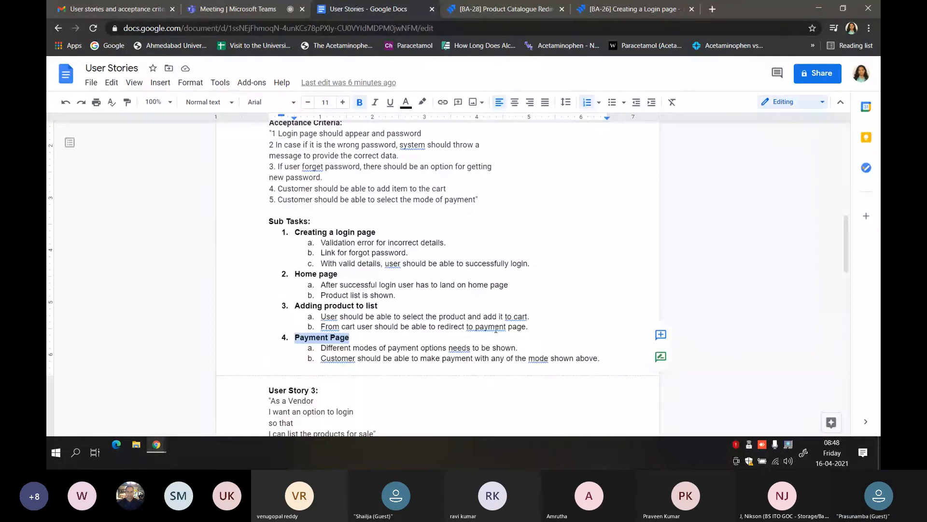
pyautogui.moveTo(602, 358); pyautogui.dragTo(320, 350)
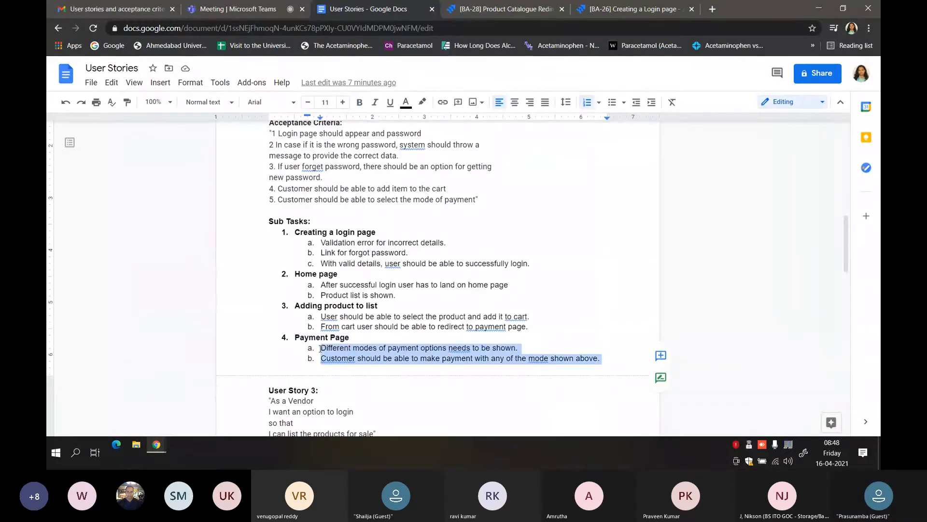
pyautogui.hotkey('alt', 'Tab')
pyautogui.click(289, 258)
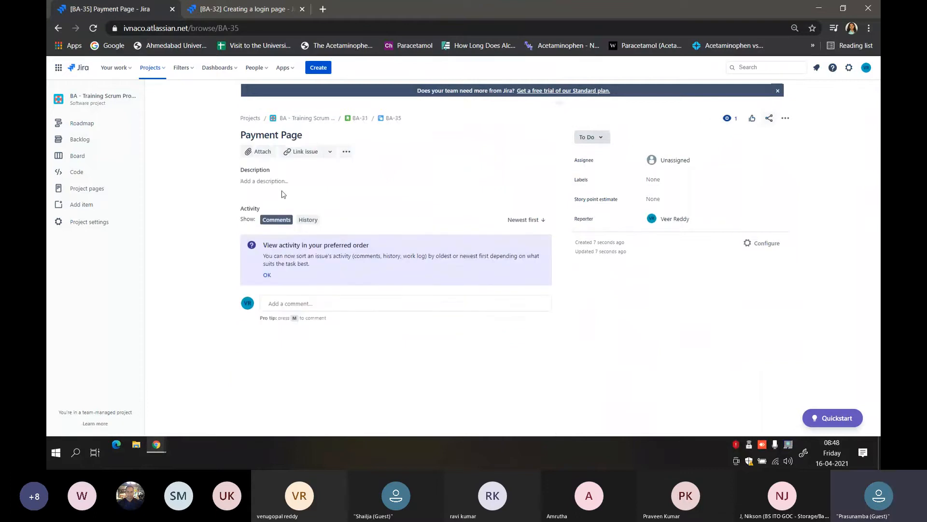
pyautogui.click(280, 179)
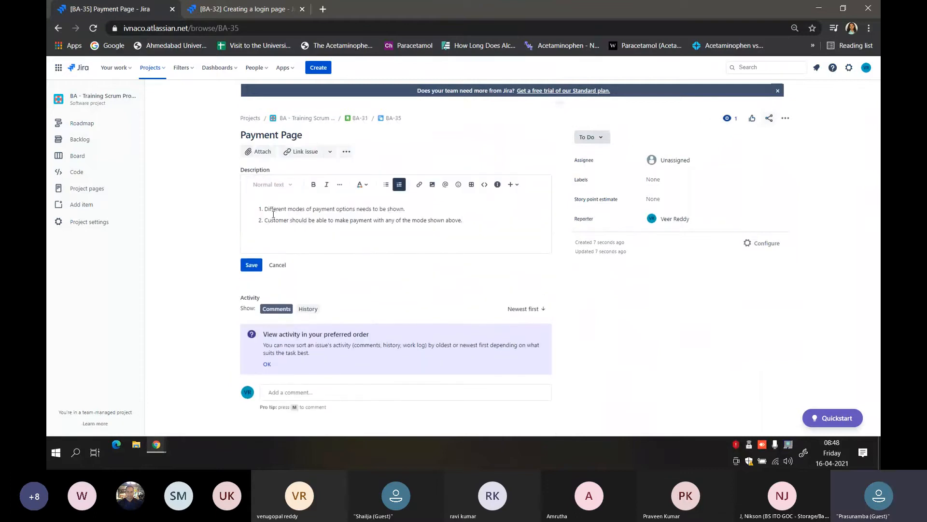
pyautogui.click(252, 265)
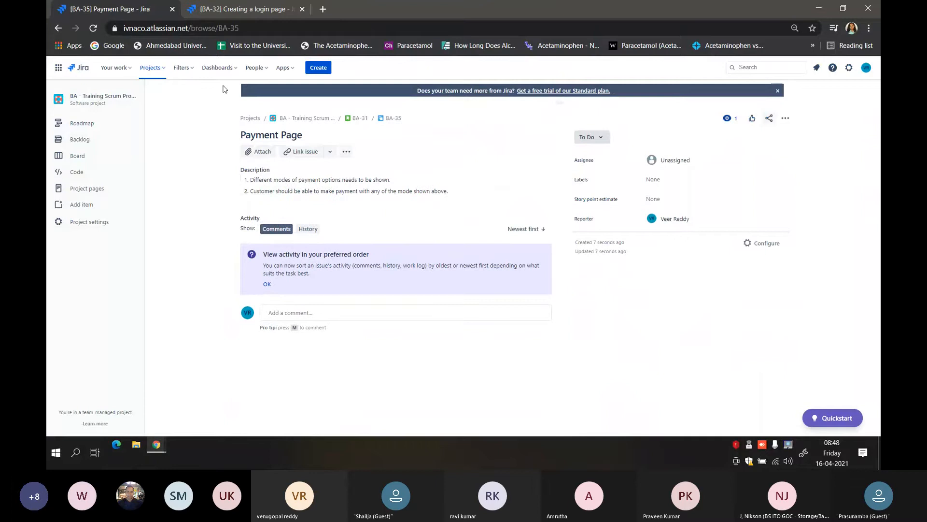
pyautogui.click(359, 120)
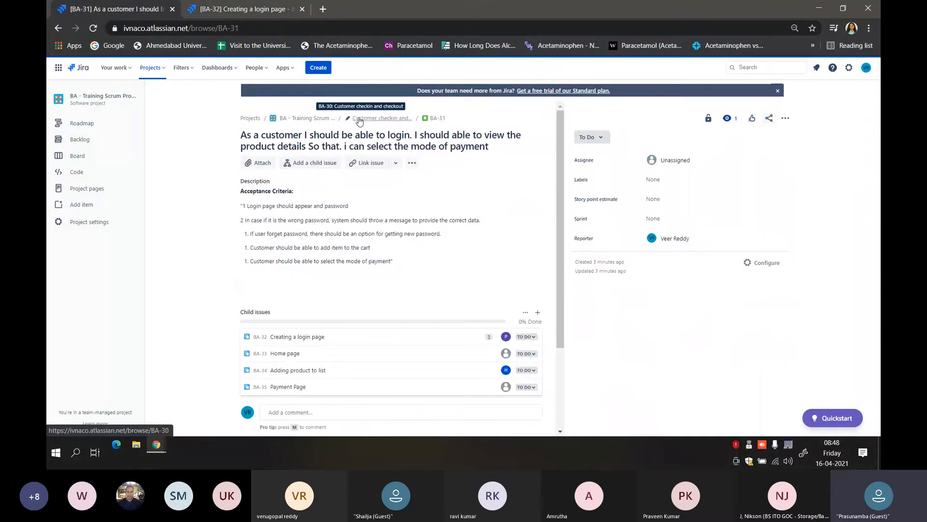
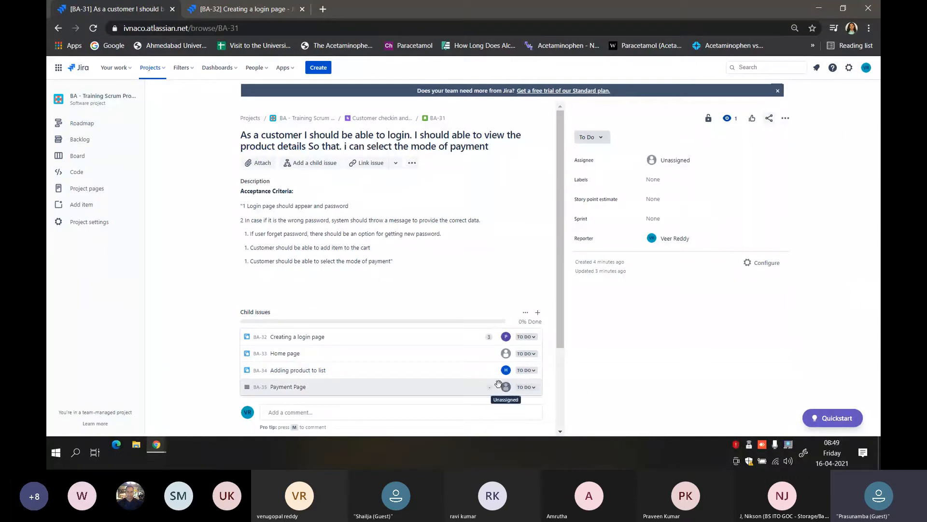
# Step: Open the "Home page", "Adding product to list" and "Payment Page" child issues separately while keeping the parent story open
pyautogui.keyDown('ctrl'); pyautogui.click(261, 353); pyautogui.keyUp('ctrl')
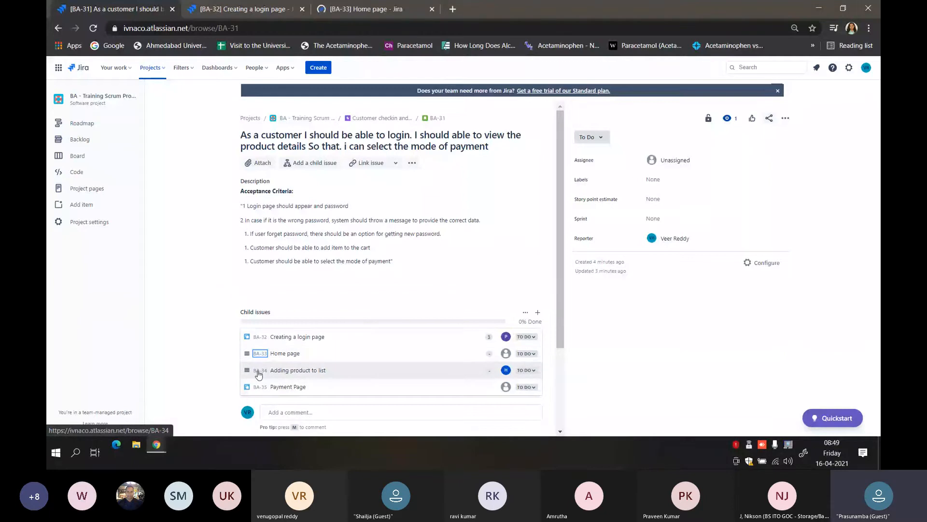
pyautogui.keyDown('ctrl'); pyautogui.click(259, 371); pyautogui.keyUp('ctrl')
pyautogui.keyDown('ctrl'); pyautogui.click(259, 388); pyautogui.keyUp('ctrl')
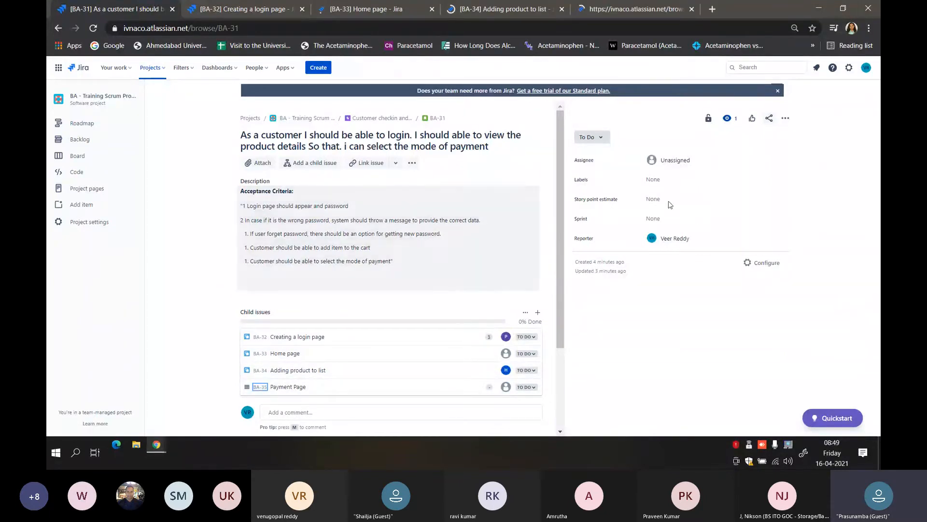
# Step: Assign the parent story to the signed-in user and add the label BA-classes
pyautogui.click(674, 159)
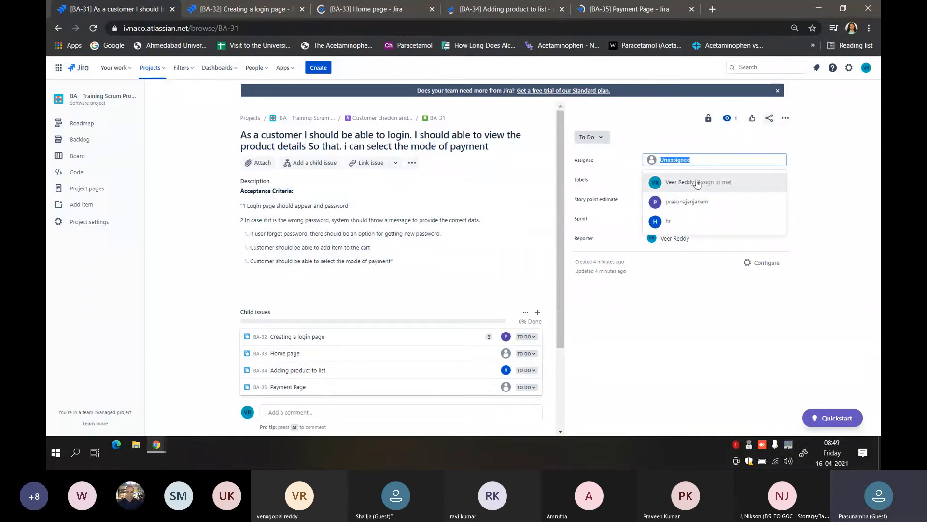
pyautogui.click(697, 183)
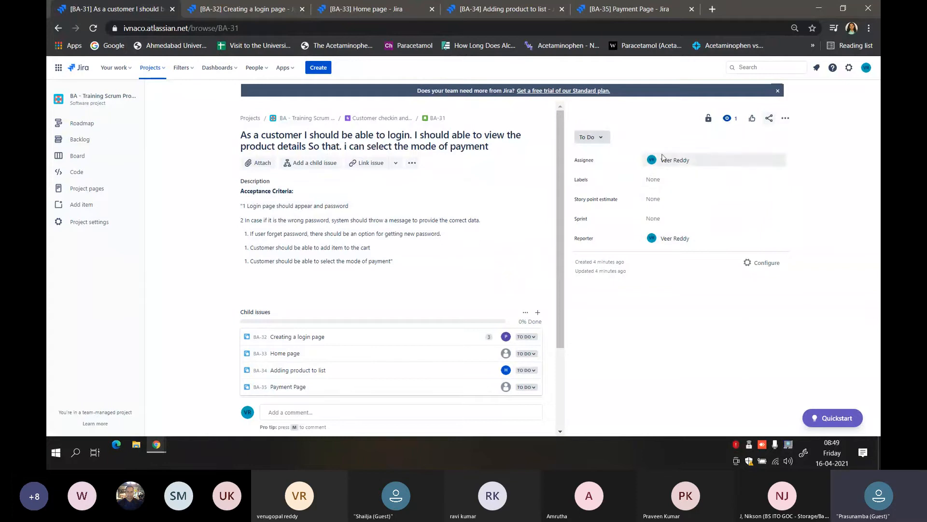
pyautogui.click(657, 179)
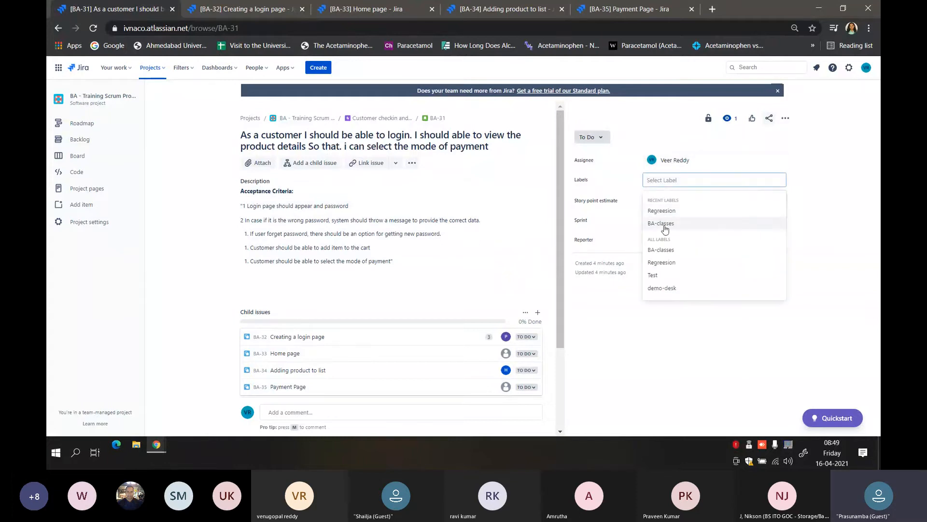
pyautogui.click(665, 229)
pyautogui.click(649, 279)
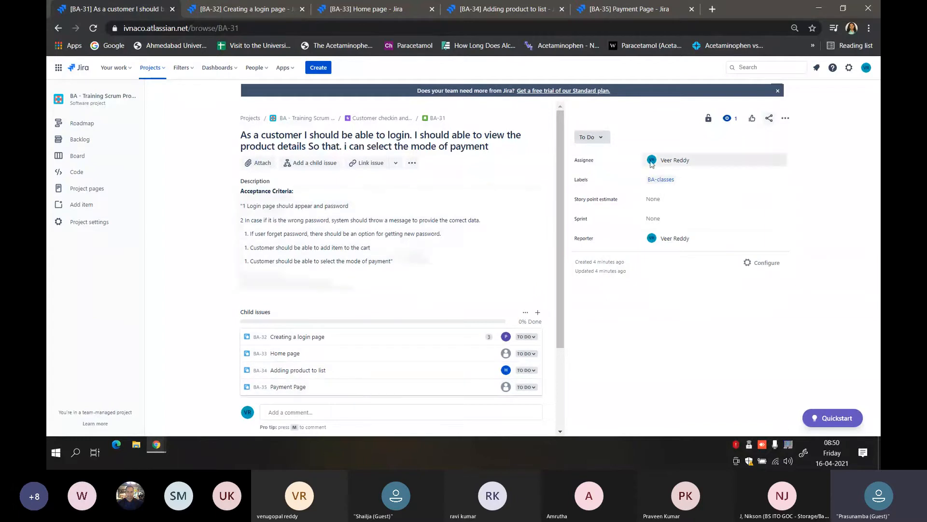
# Step: Set the parent story's story point estimate to 8 and place it in BA Sprint 6
pyautogui.click(668, 204)
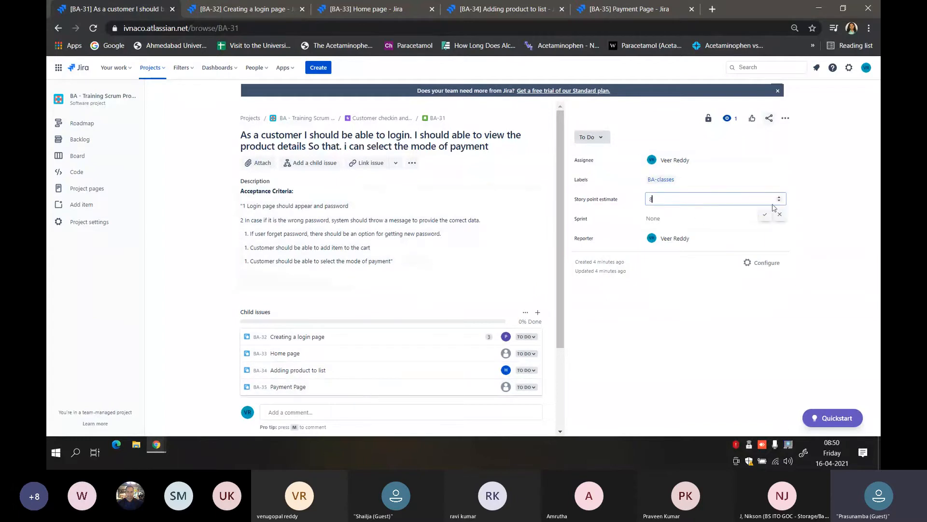
pyautogui.click(767, 218)
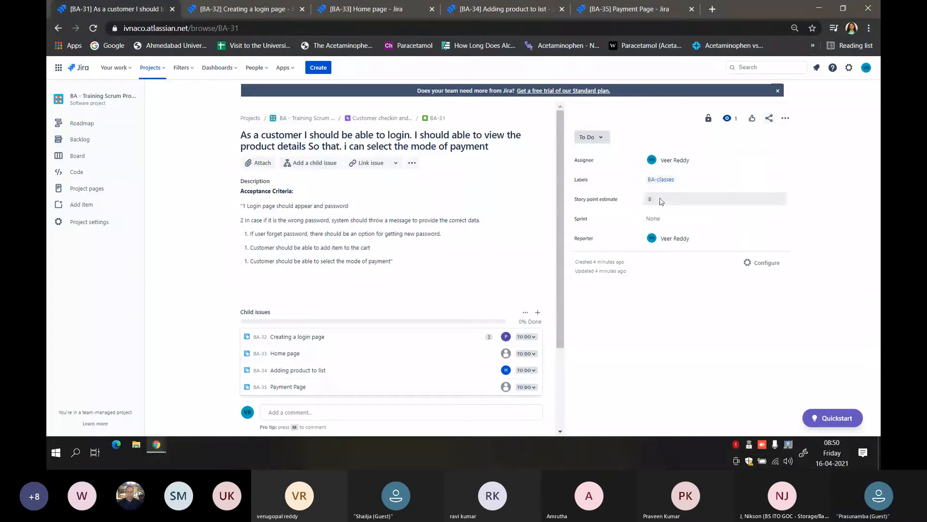
pyautogui.click(664, 220)
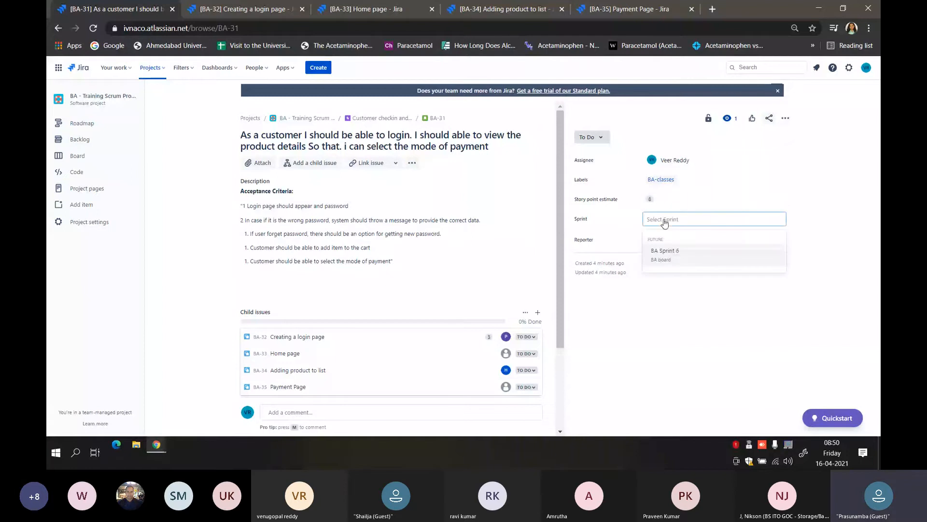
pyautogui.click(664, 251)
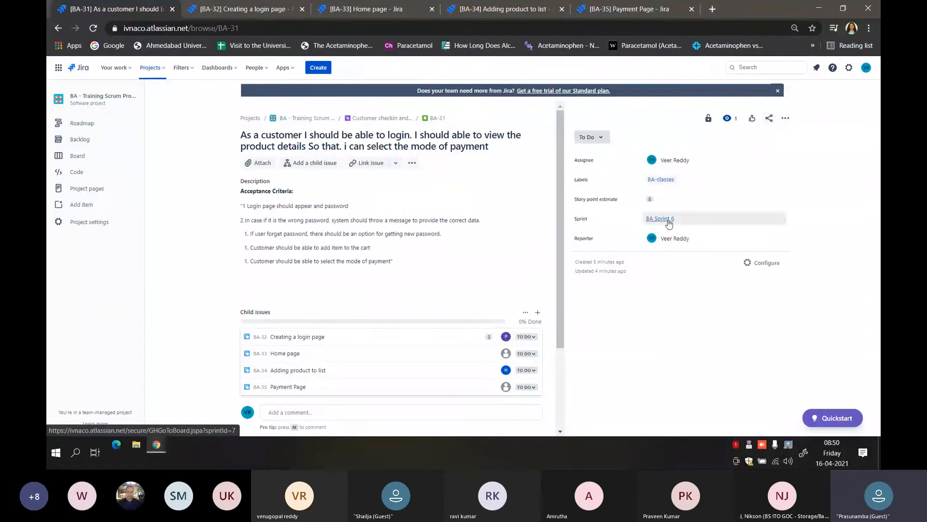
# Step: Examine the story's entry in the project backlog and compare it with the fields of the "Creating a login page" child issue
pyautogui.click(84, 143)
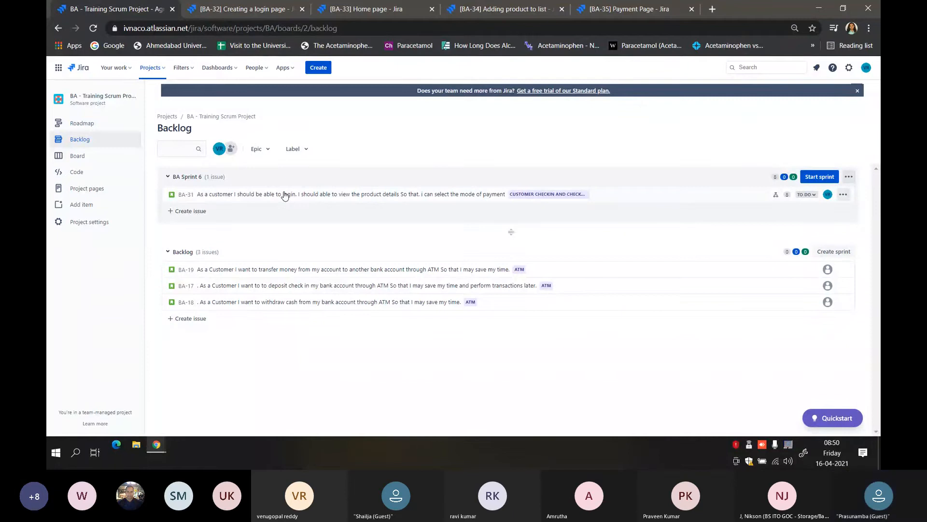
pyautogui.click(233, 10)
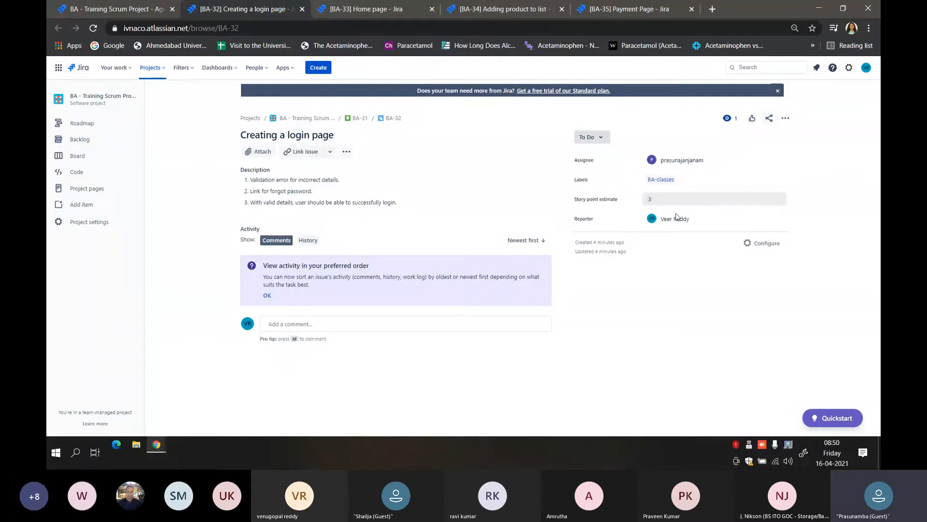
pyautogui.moveTo(672, 222)
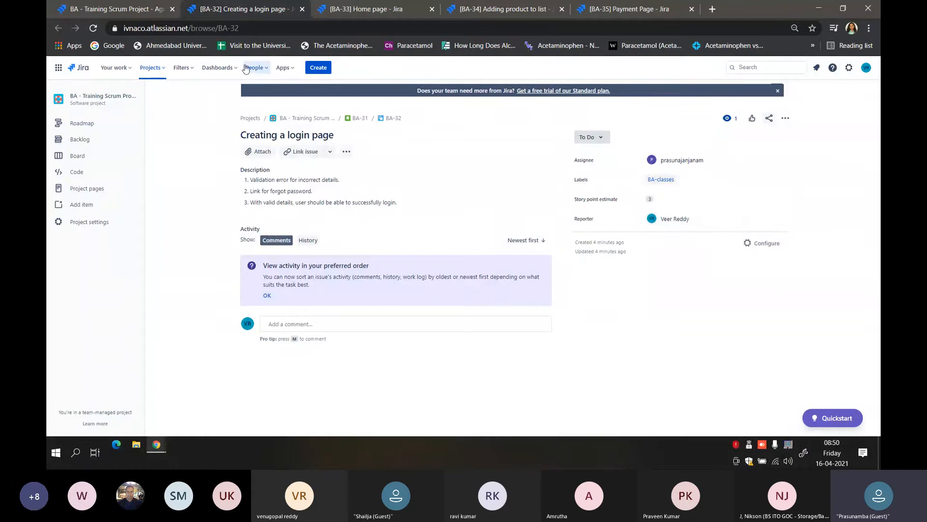
pyautogui.click(144, 10)
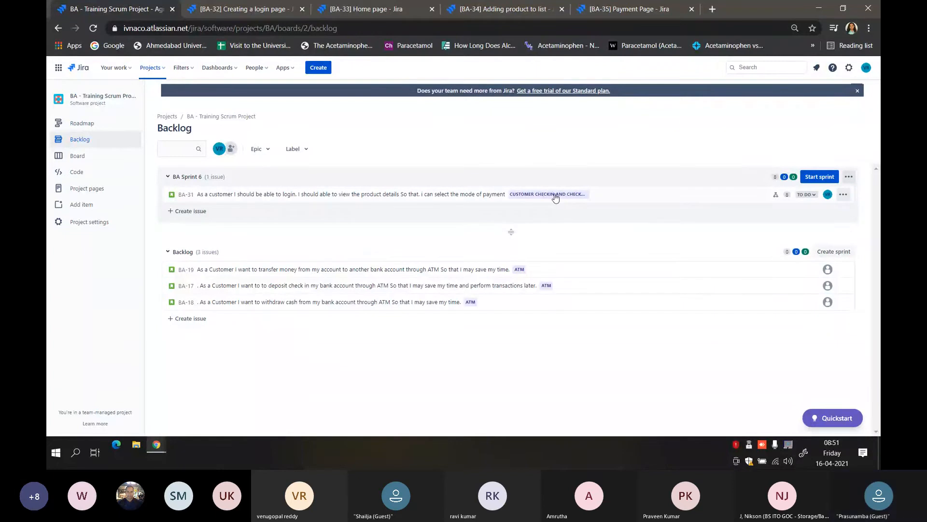
pyautogui.click(236, 11)
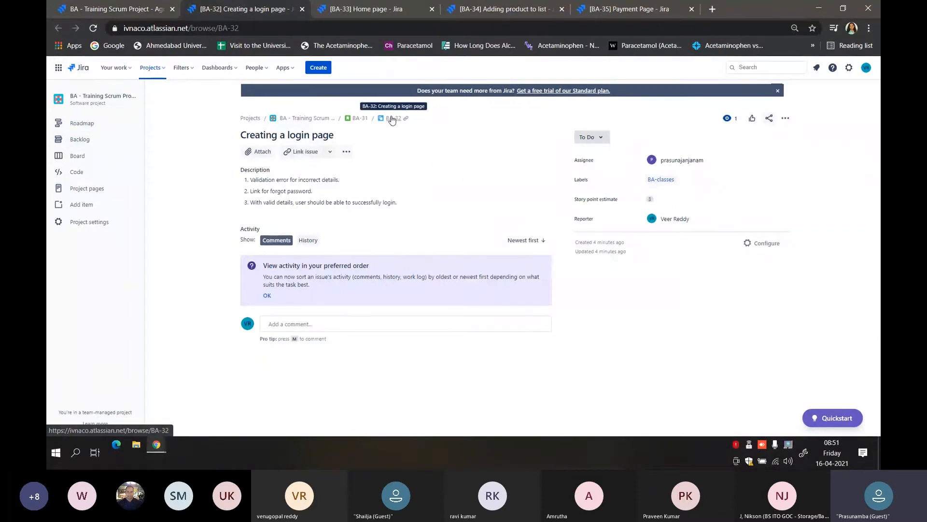
# Step: Start BA Sprint 6 from the project backlog with a duration of 2 weeks
pyautogui.click(111, 9)
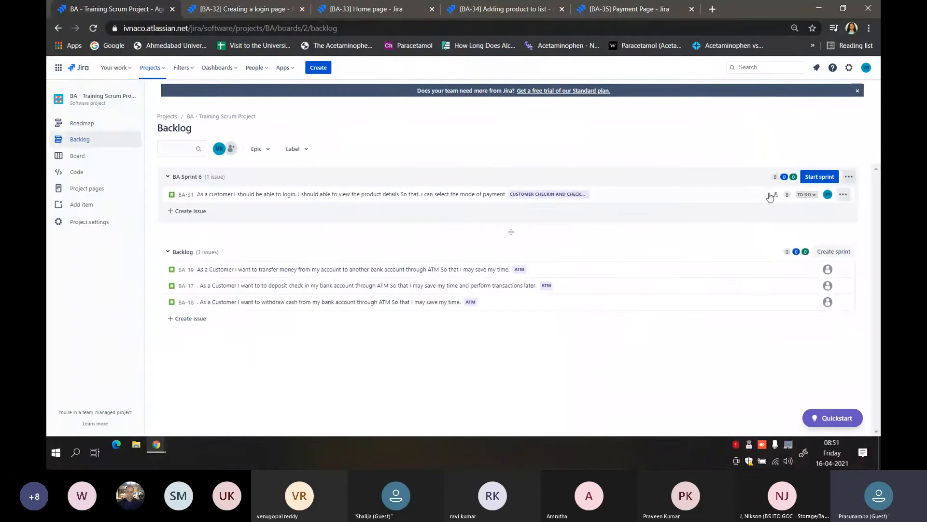
pyautogui.click(813, 176)
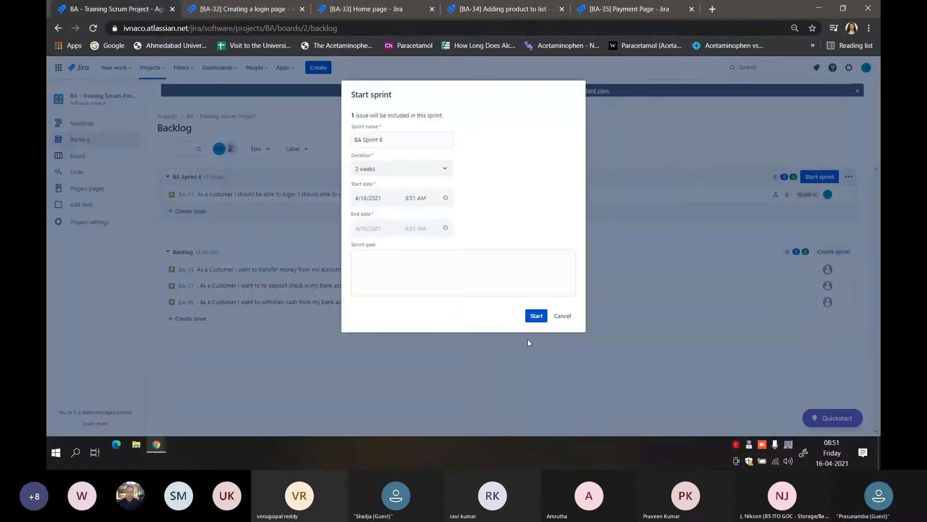
pyautogui.click(538, 316)
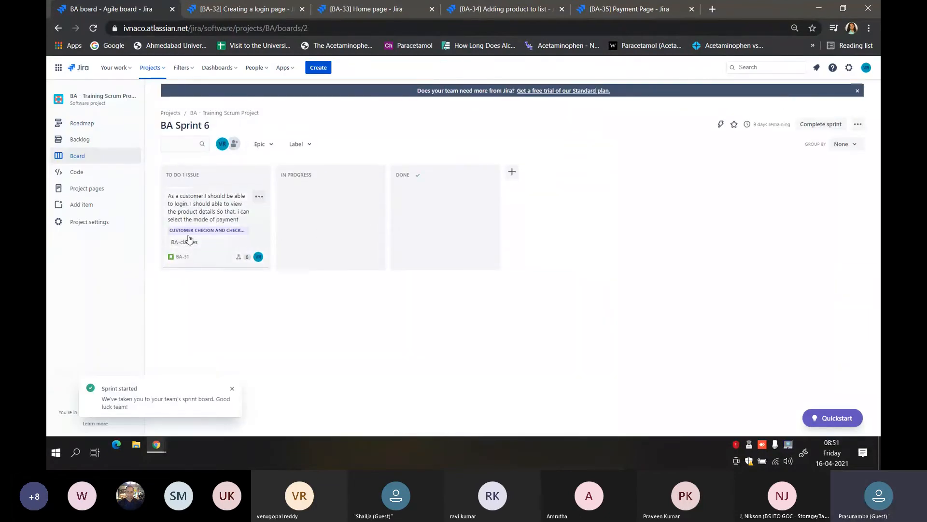
# Step: Open the story on the sprint board, go to its epic "Customer checkin and checkout" and set the epic's status to In Progress
pyautogui.click(219, 233)
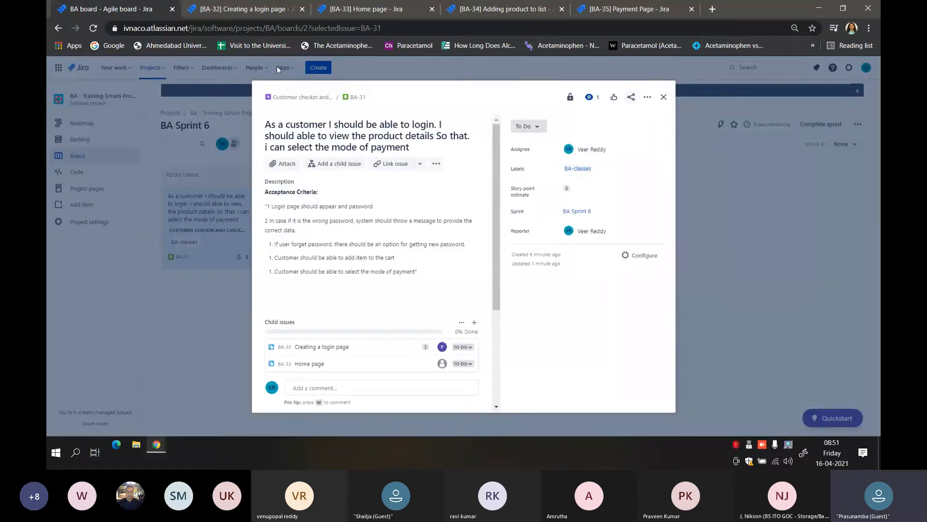
pyautogui.click(300, 98)
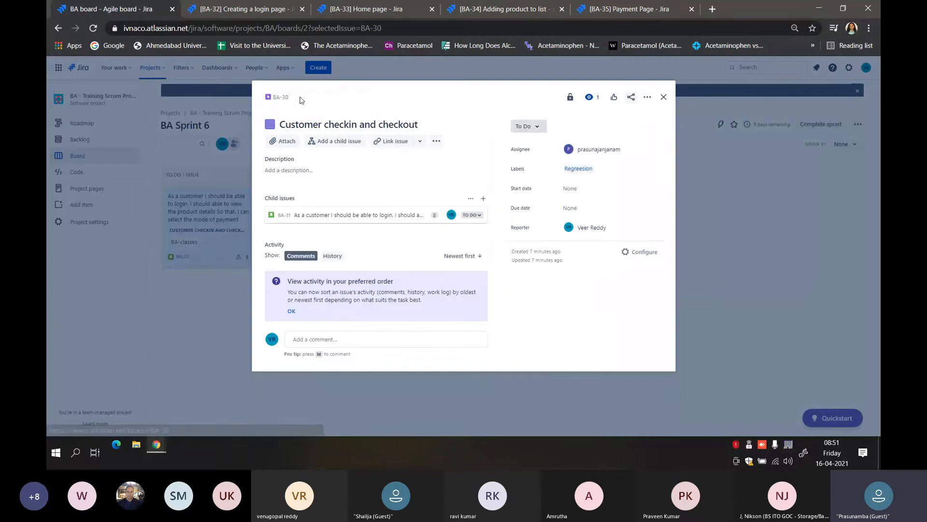
pyautogui.click(533, 128)
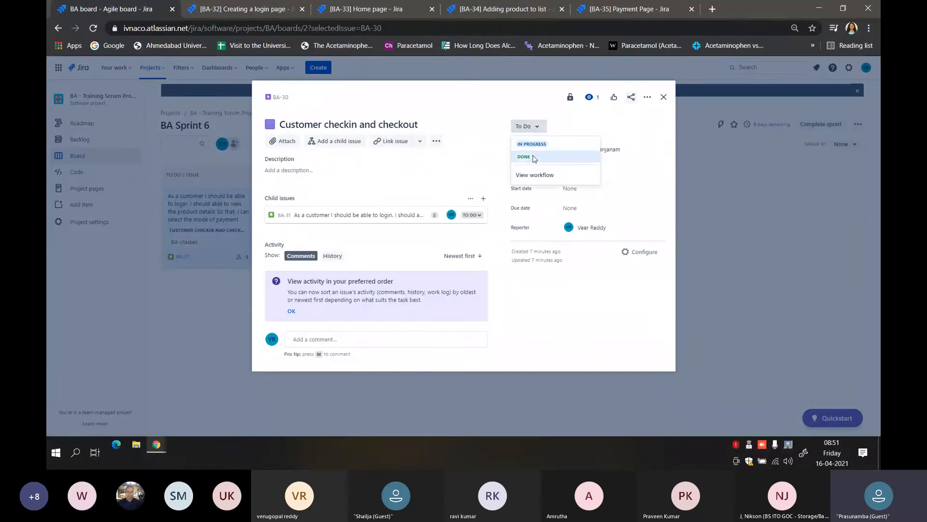
pyautogui.click(534, 146)
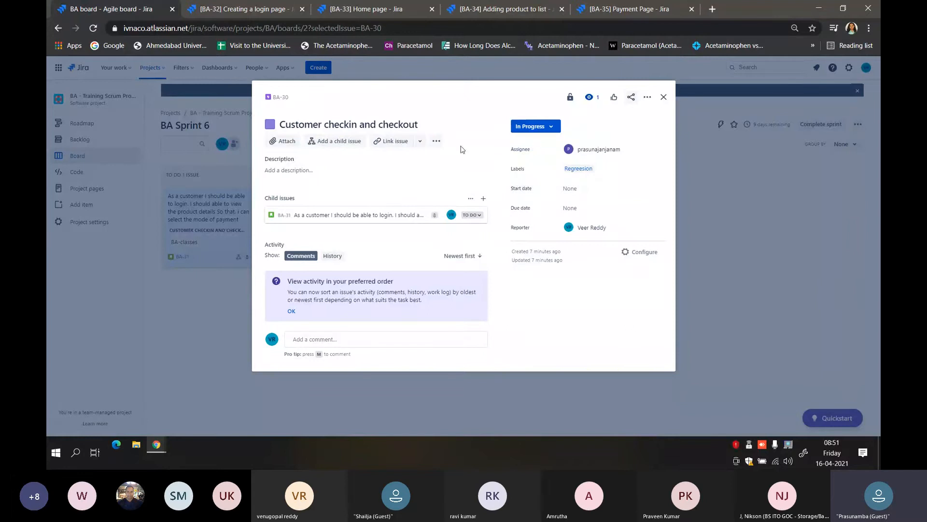
# Step: Save the comment "started and working on the story" on the epic and close it
pyautogui.click(341, 346)
pyautogui.write('started ')
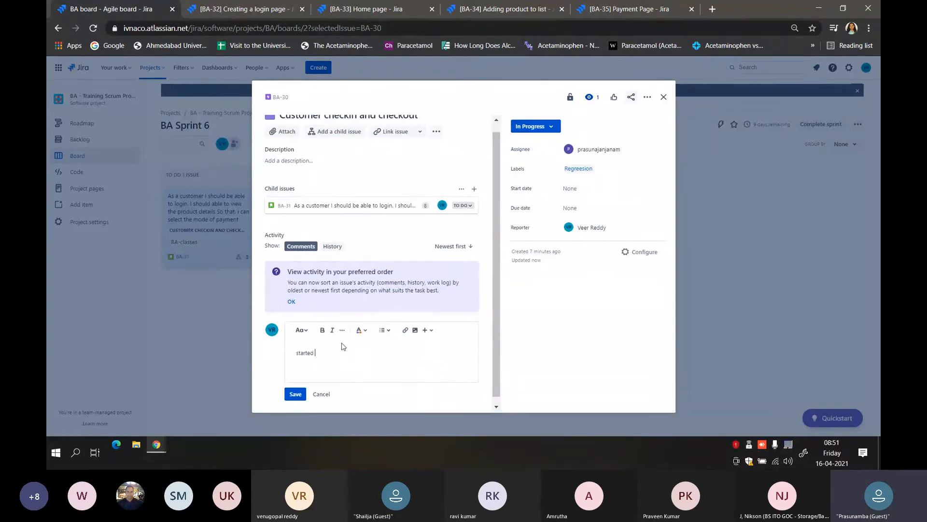
pyautogui.write('and workin')
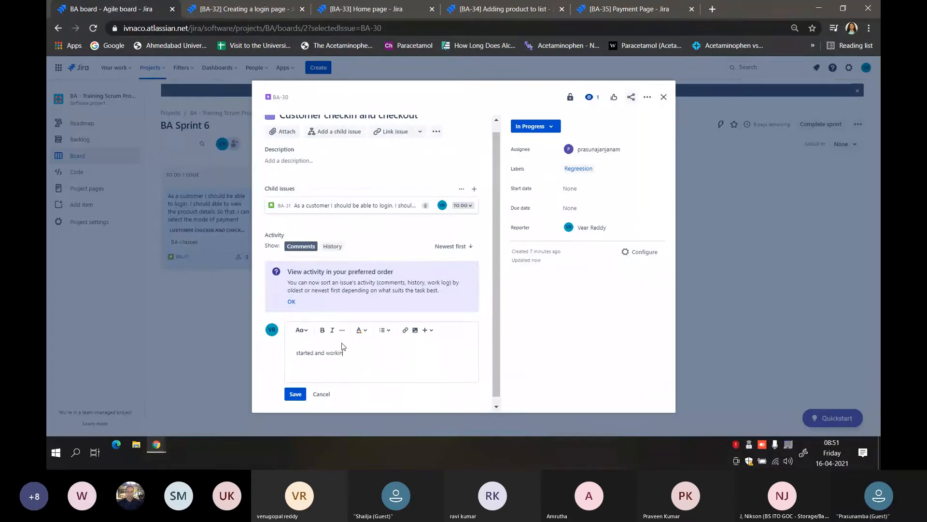
pyautogui.write('g on the story')
pyautogui.click(295, 394)
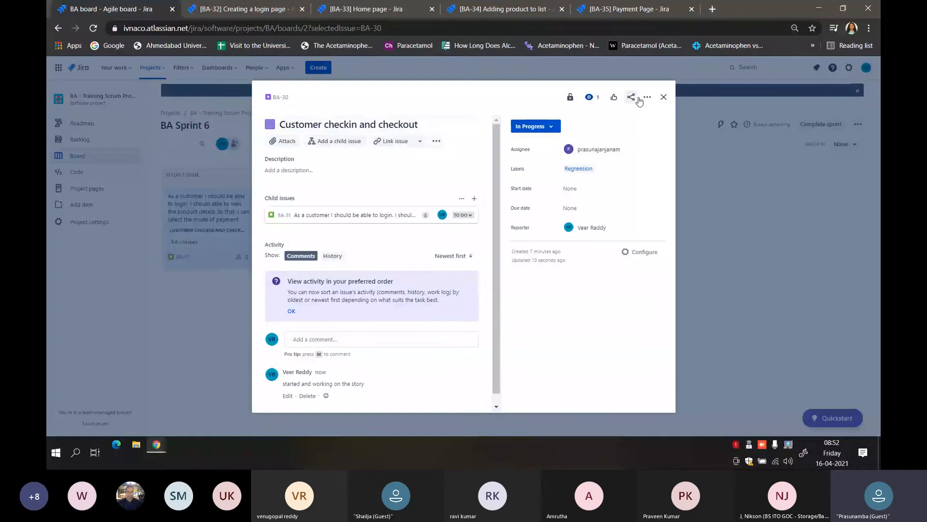
pyautogui.click(664, 99)
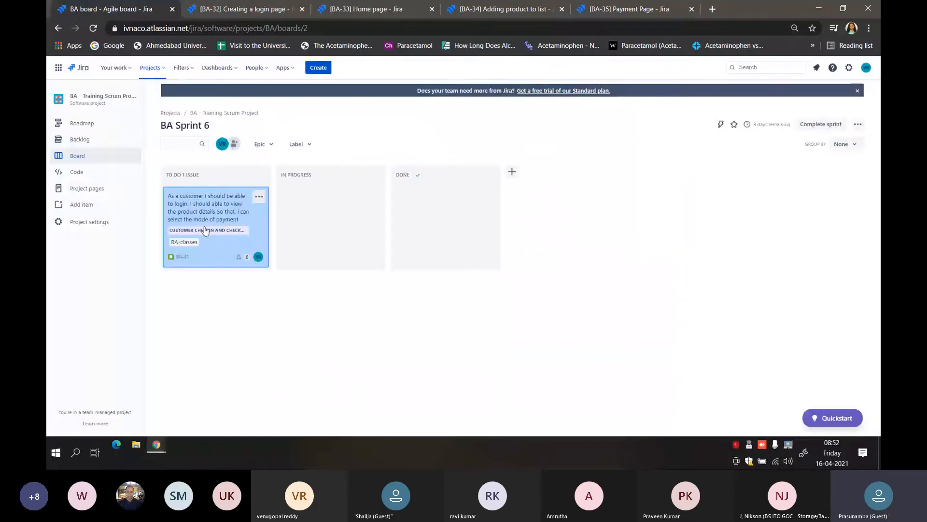
# Step: Open the parent story BA-31 from the "Creating a login page" issue and assign its "Payment Page" child issue to the signed-in user
pyautogui.click(238, 11)
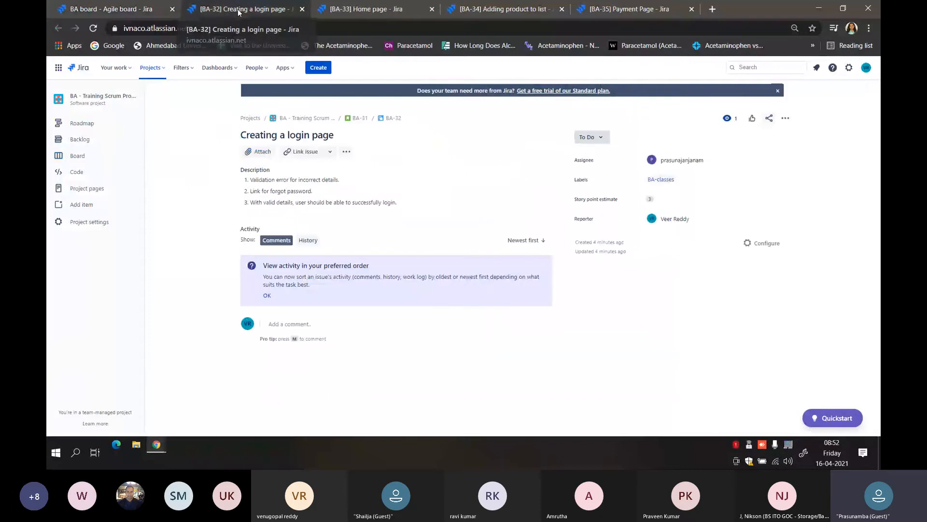
pyautogui.click(255, 28)
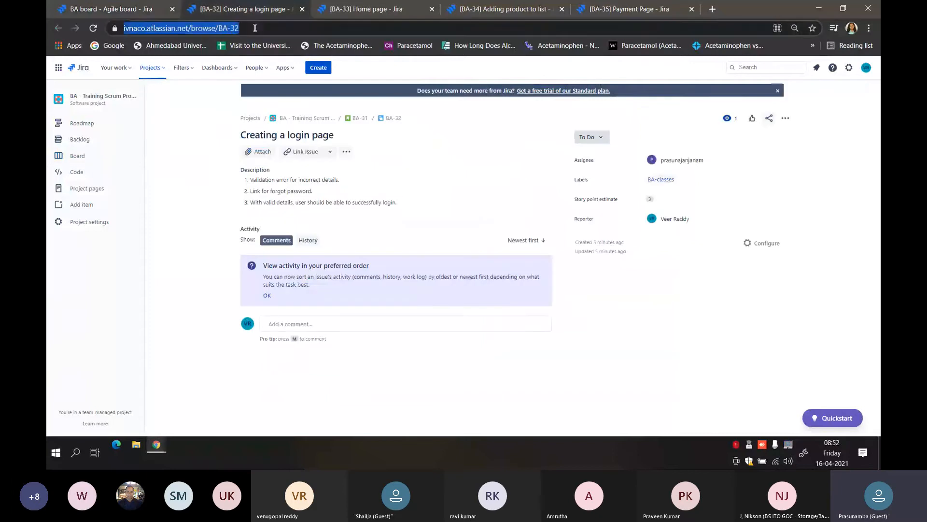
pyautogui.click(359, 120)
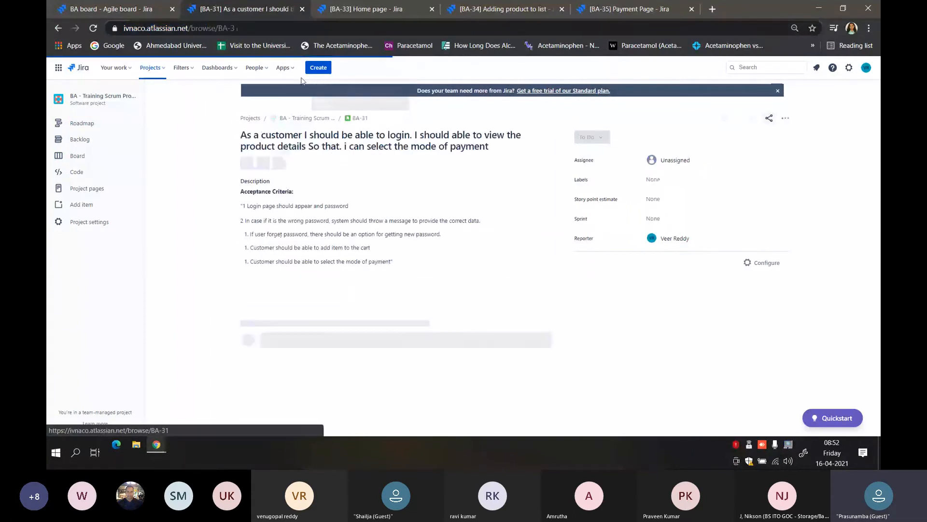
pyautogui.click(252, 30)
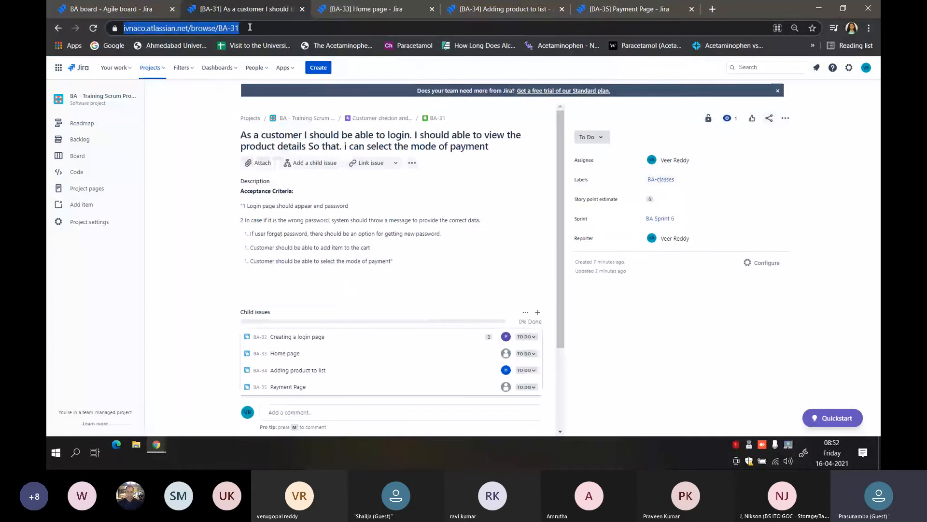
pyautogui.click(290, 289)
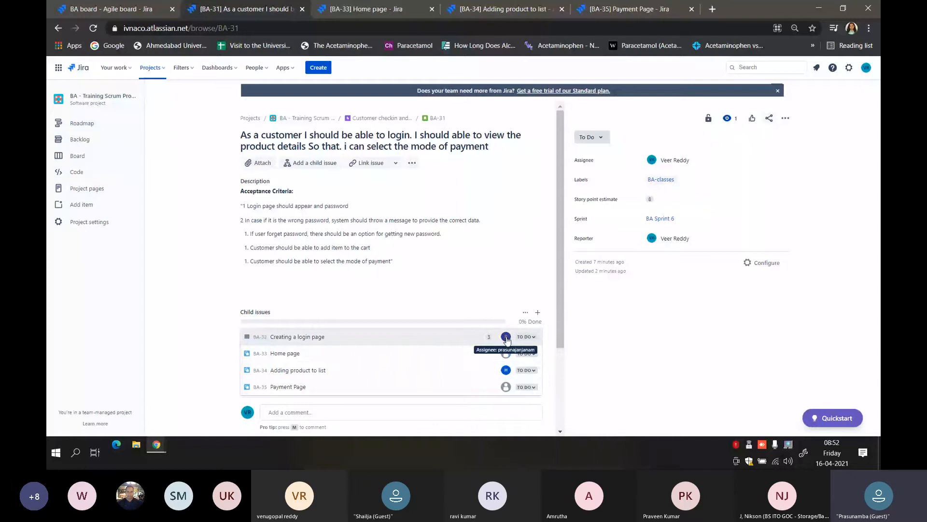
pyautogui.click(505, 388)
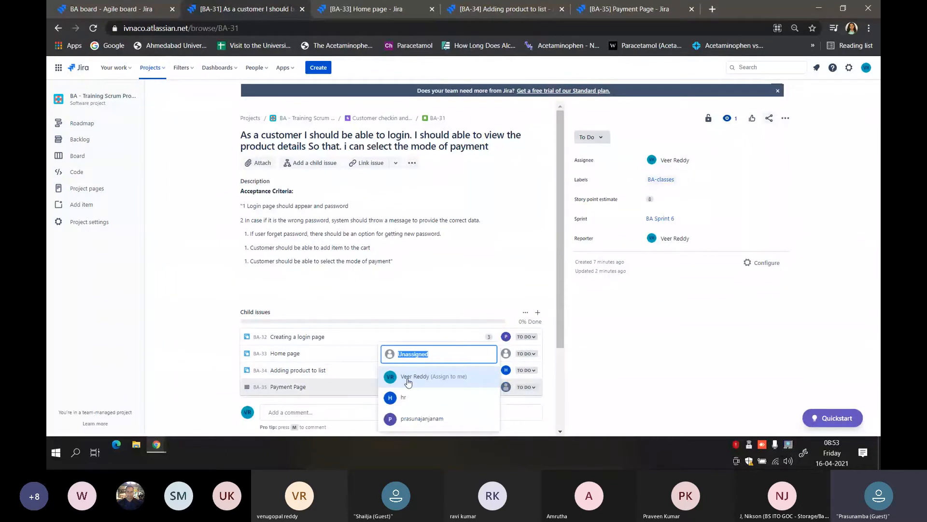
pyautogui.click(408, 377)
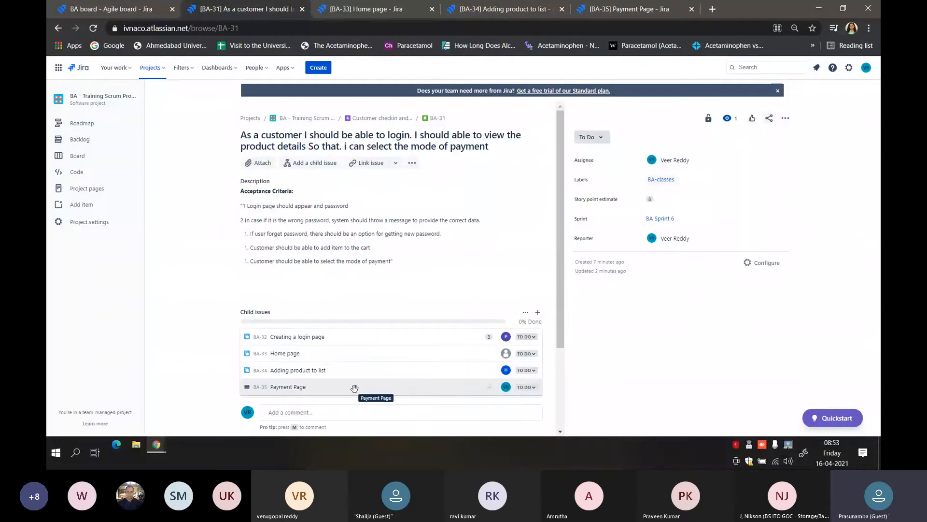
# Step: Open the "Payment Page" child issue separately and set its status to In Progress
pyautogui.keyDown('ctrl'); pyautogui.click(257, 389); pyautogui.keyUp('ctrl')
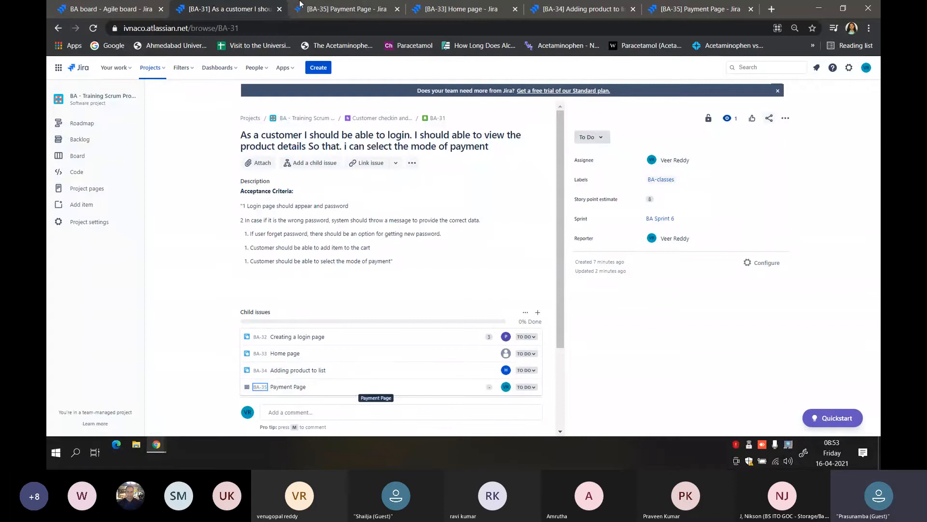
pyautogui.click(325, 7)
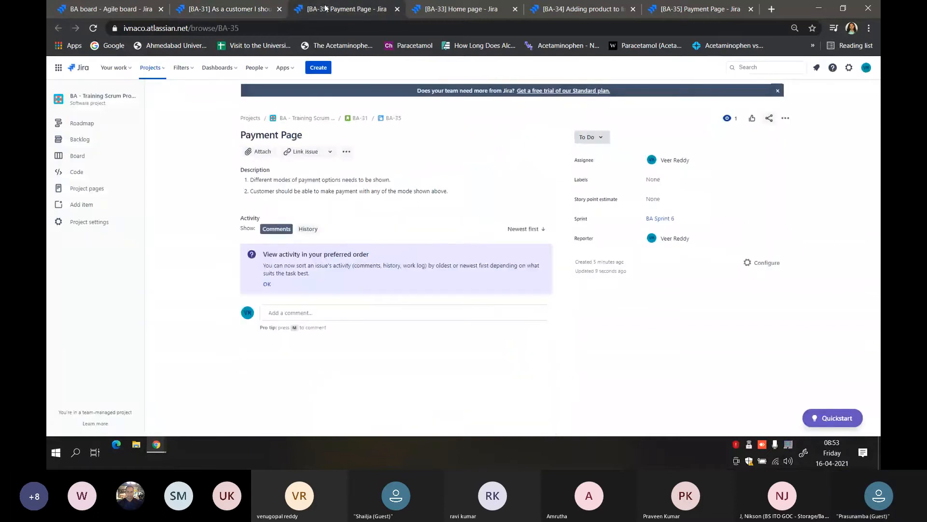
pyautogui.click(590, 137)
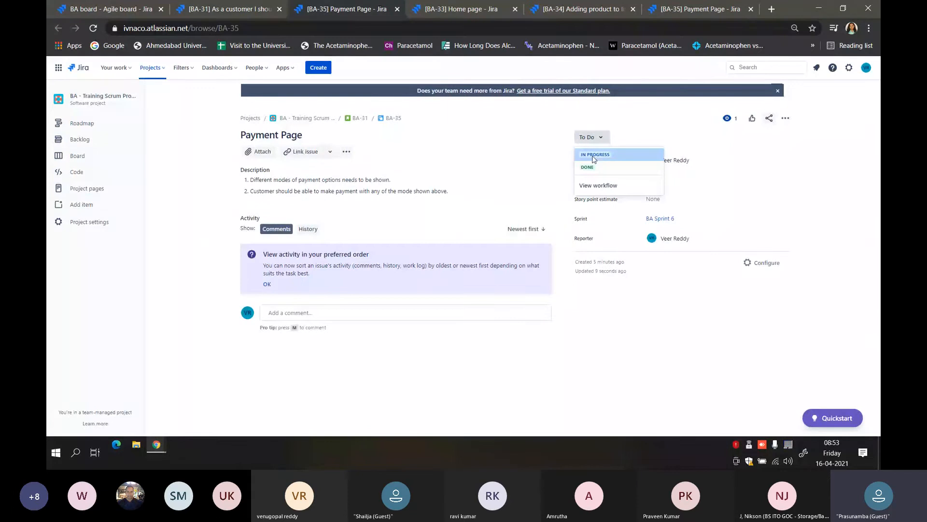
pyautogui.click(594, 155)
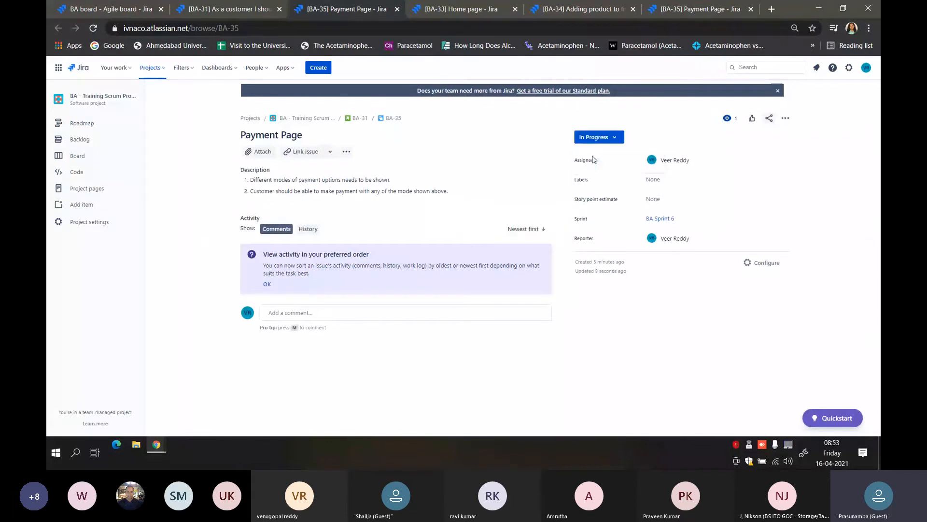
# Step: Save the comment "development is completed" on the "Payment Page" issue and reassign it to the hr user
pyautogui.click(336, 312)
pyautogui.write('develop')
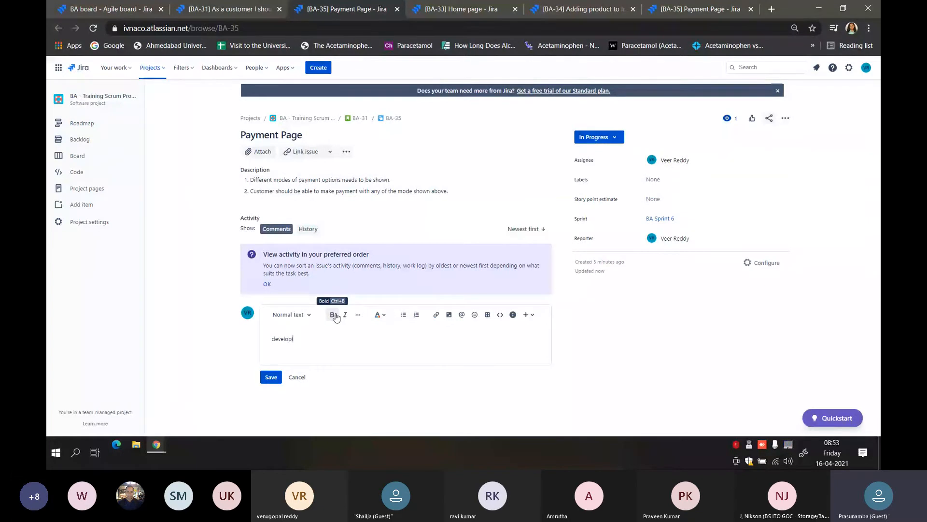
pyautogui.write('ment is completed')
pyautogui.click(271, 377)
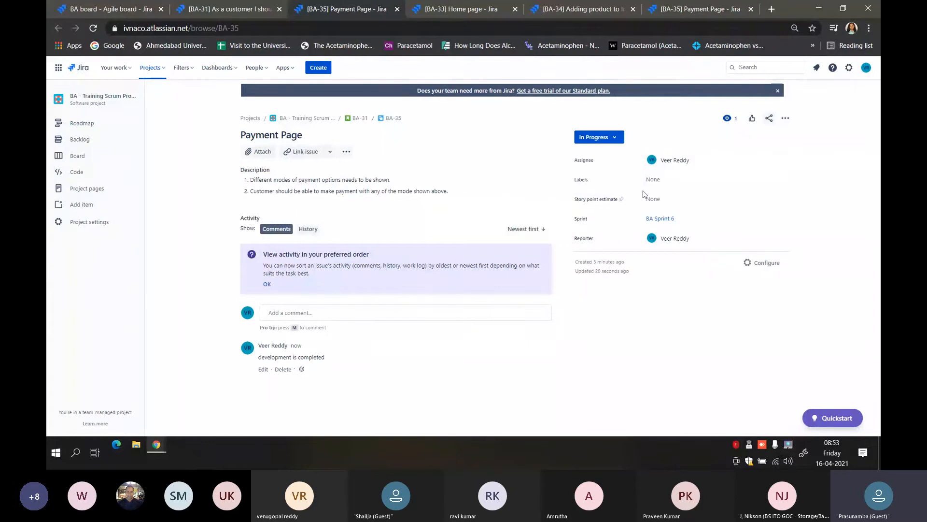
pyautogui.click(674, 161)
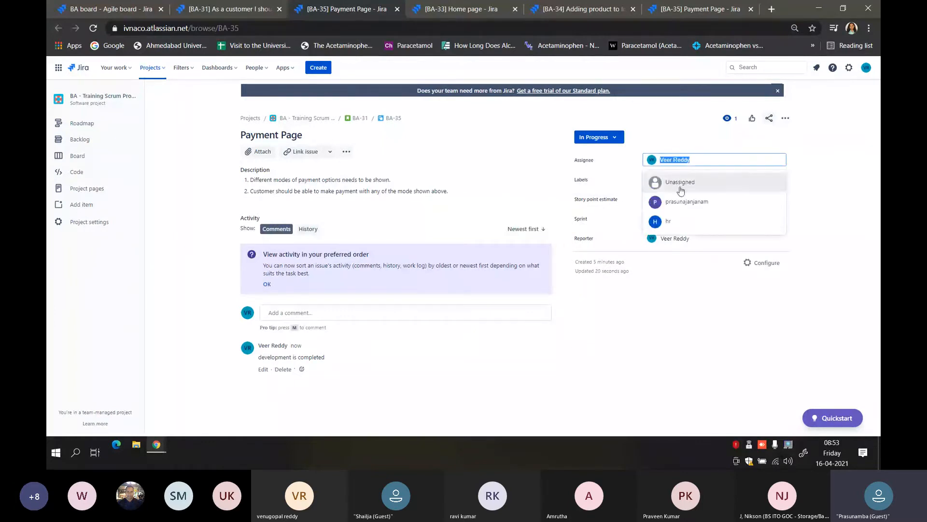
pyautogui.click(675, 221)
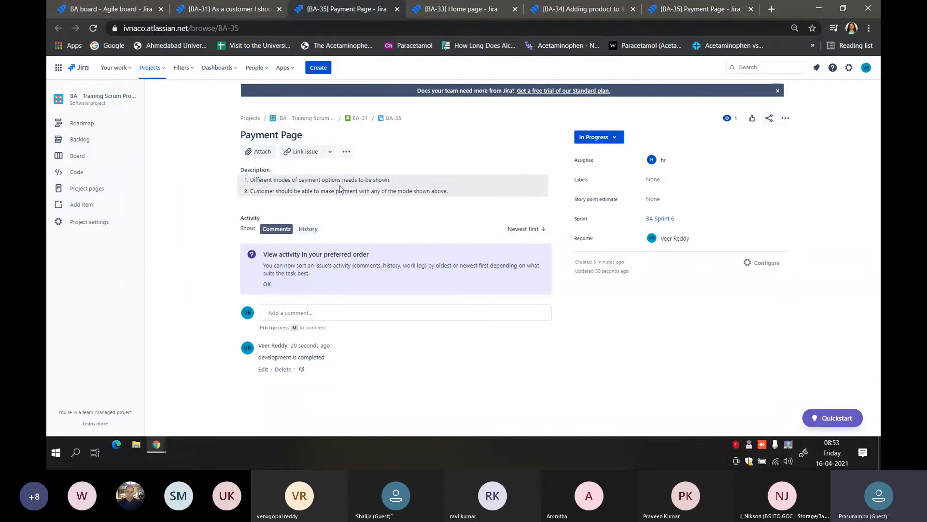
# Step: Save the comment "There are no bugs, a is completed." on the "Payment Page" issue and set its status to Done
pyautogui.click(314, 311)
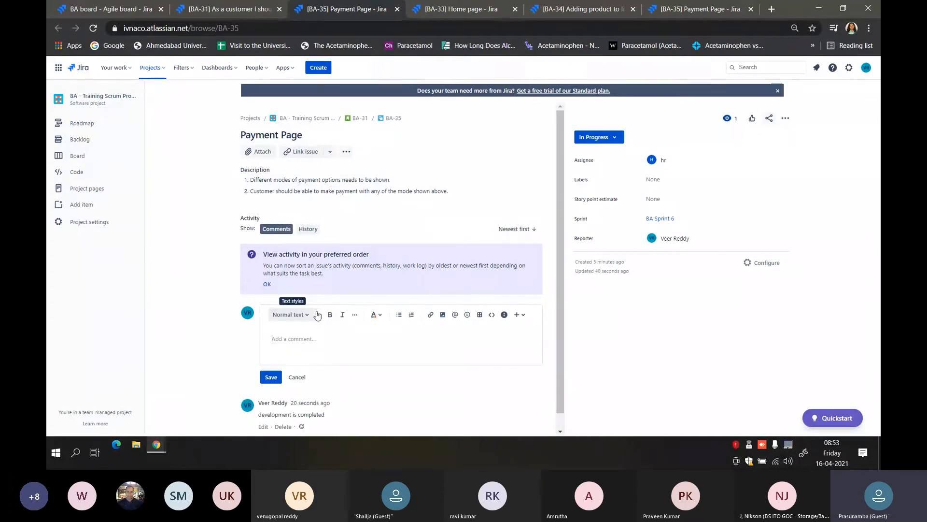
pyautogui.write('There are no bugs, ')
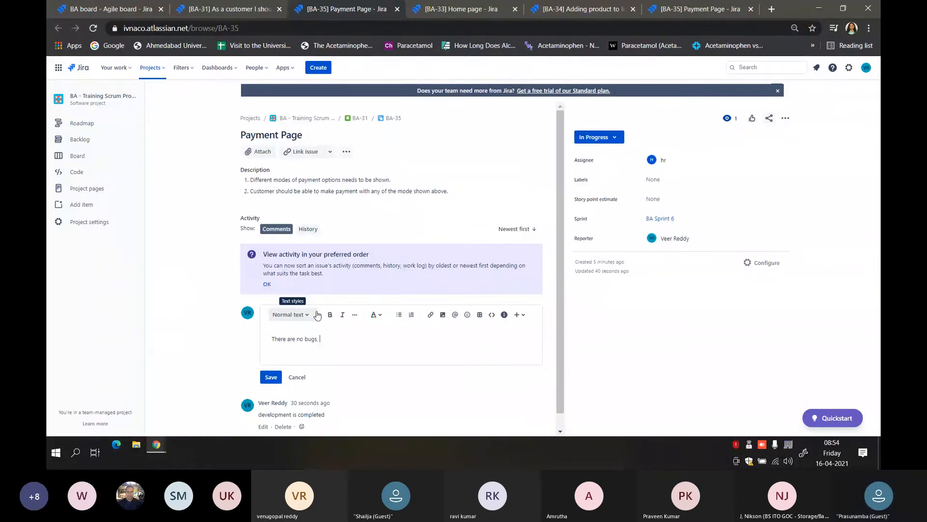
pyautogui.write('a is completed.')
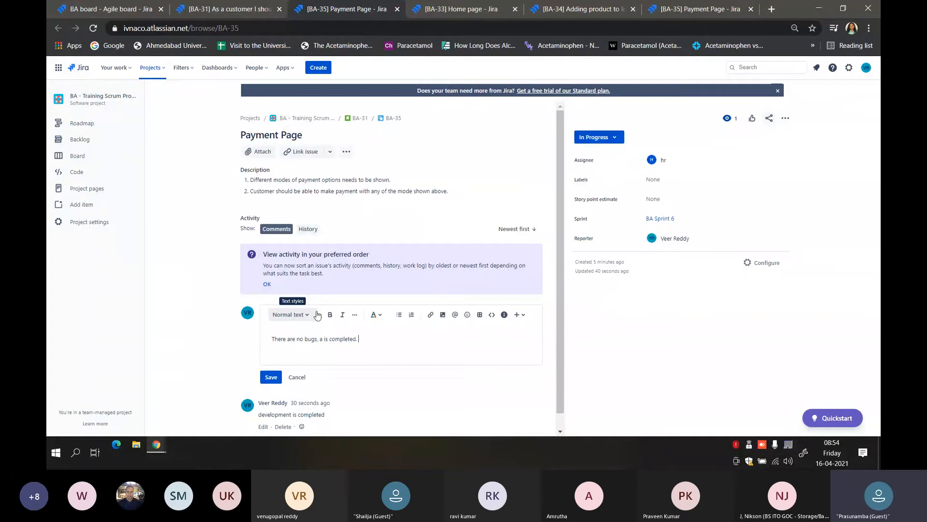
pyautogui.click(271, 376)
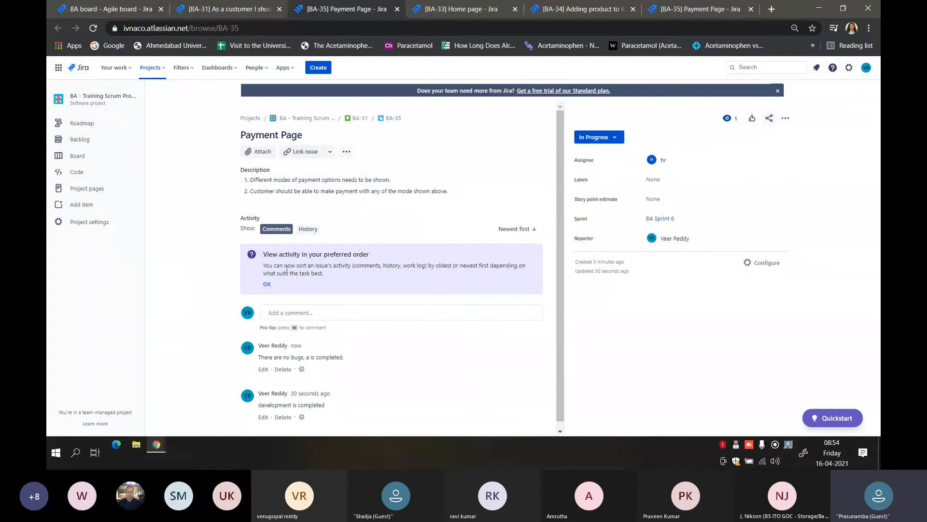
pyautogui.click(599, 138)
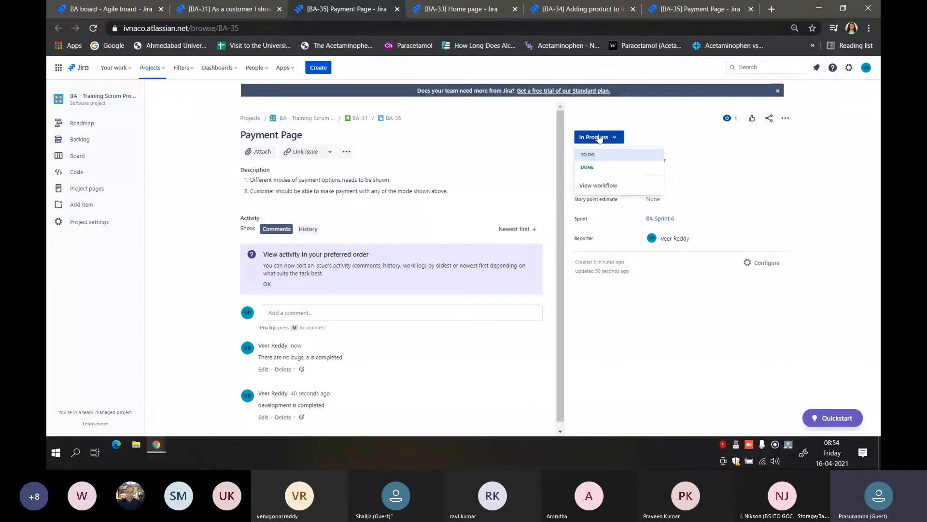
pyautogui.click(601, 169)
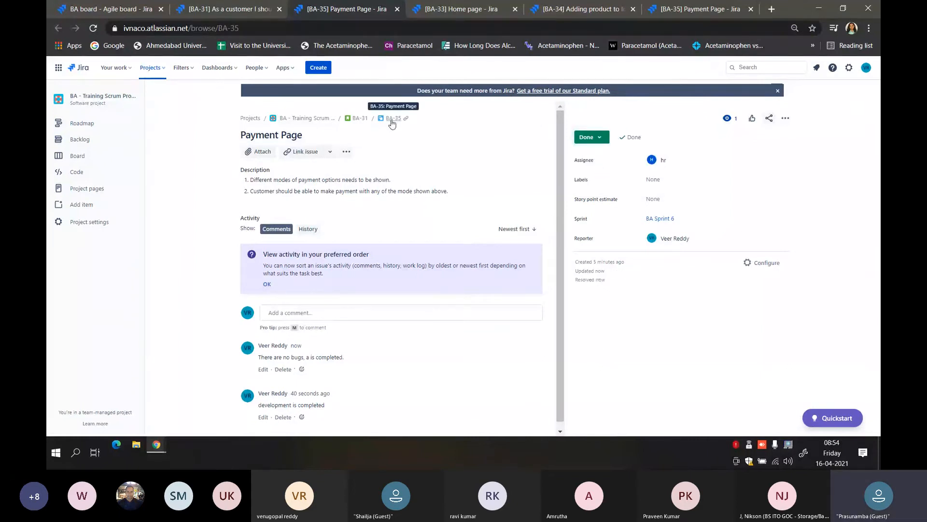
# Step: Switch to the parent story BA-31 and set its status to In Progress
pyautogui.click(201, 12)
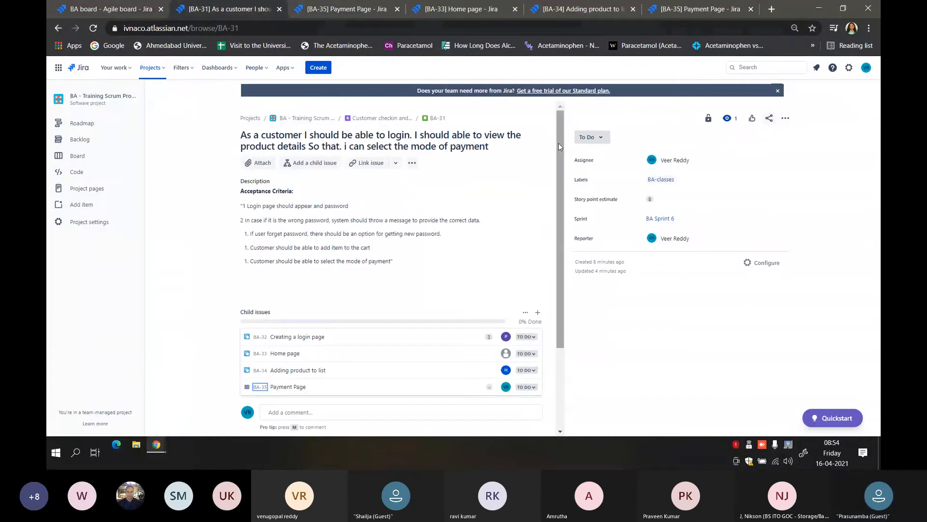
pyautogui.click(602, 139)
pyautogui.click(603, 144)
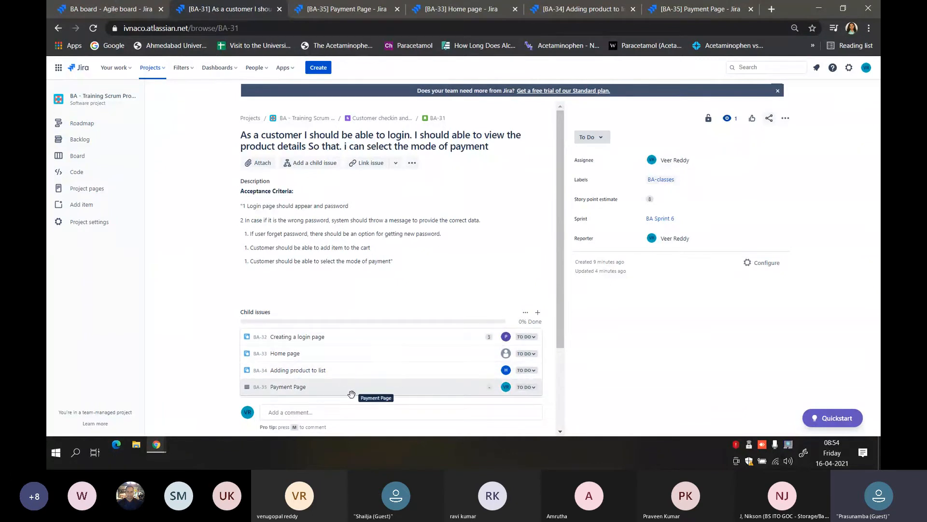
pyautogui.click(601, 139)
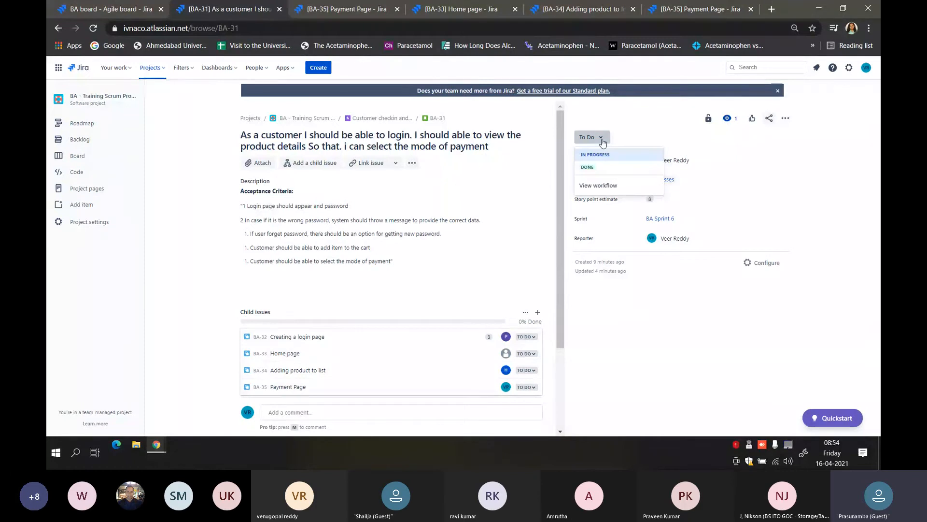
pyautogui.click(602, 155)
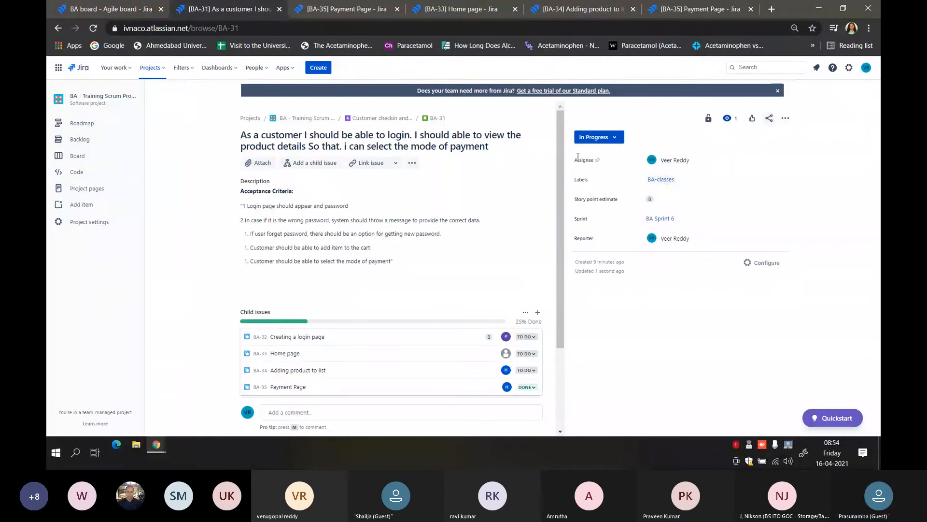
# Step: Return story BA-31 to To Do and set its status to In Progress again
pyautogui.click(611, 139)
pyautogui.click(603, 153)
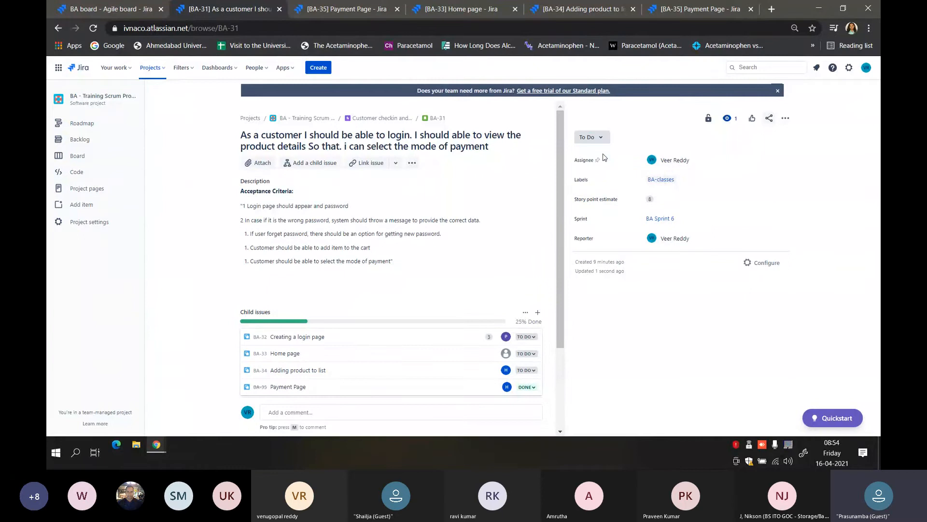
pyautogui.moveTo(282, 323)
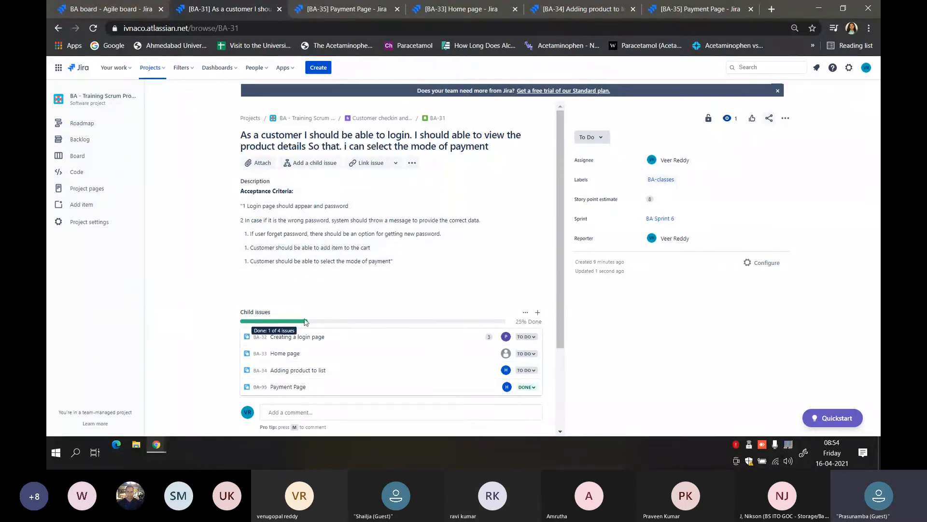
pyautogui.click(600, 139)
pyautogui.click(604, 154)
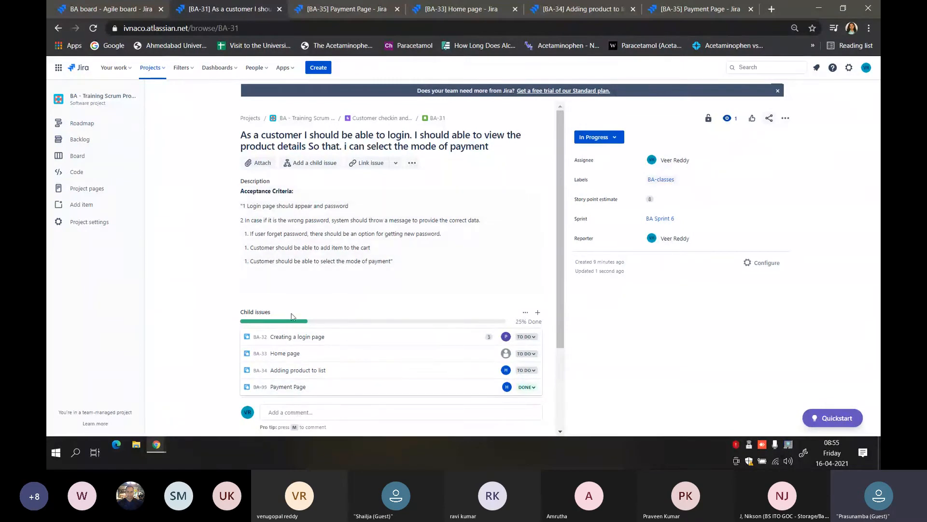
# Step: Switch to the "Home page" child issue BA-33 and set its status to In Progress
pyautogui.moveTo(300, 323)
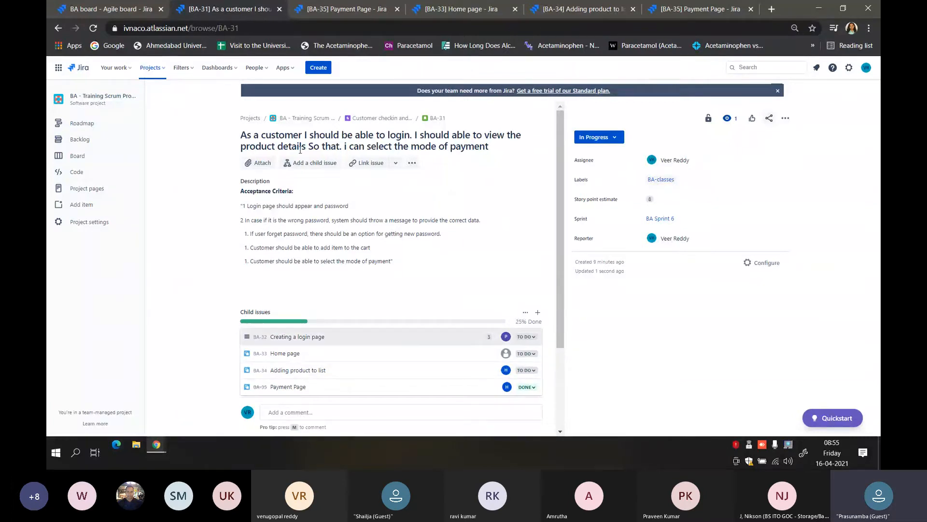
pyautogui.click(450, 11)
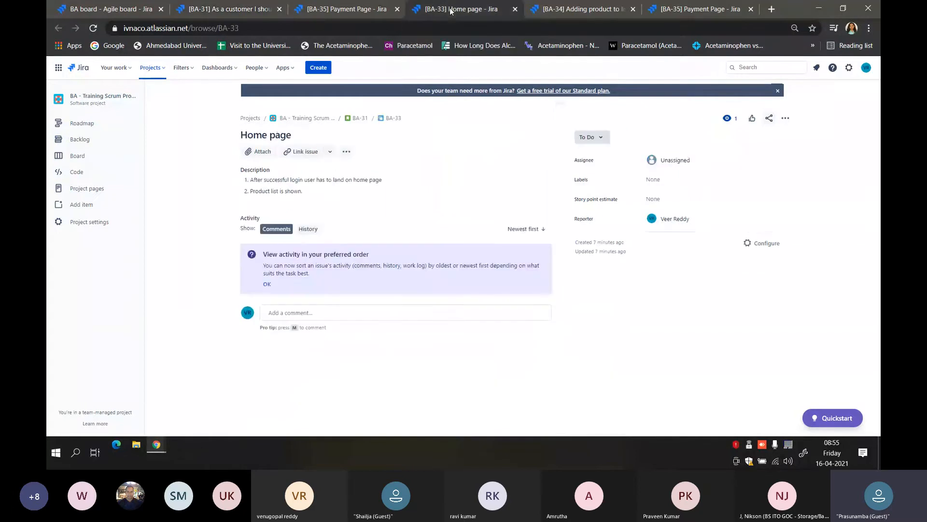
pyautogui.click(225, 9)
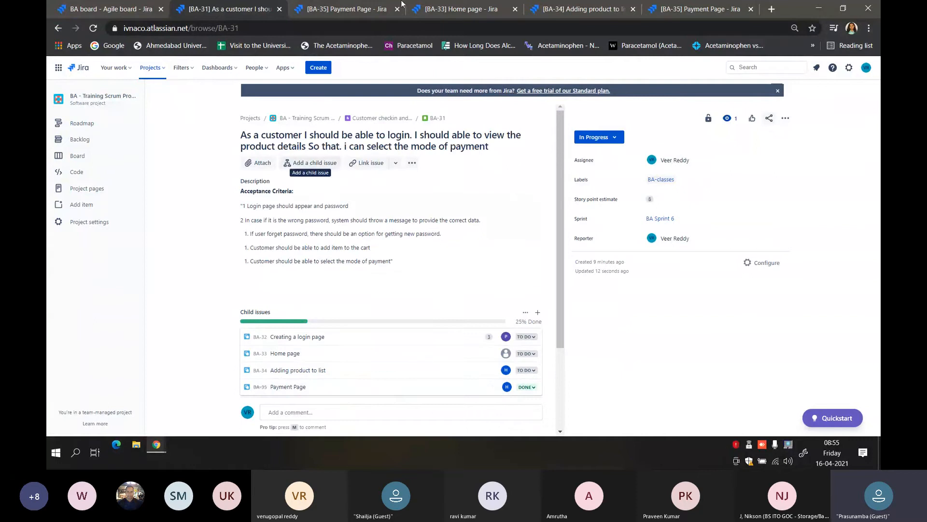
pyautogui.click(476, 9)
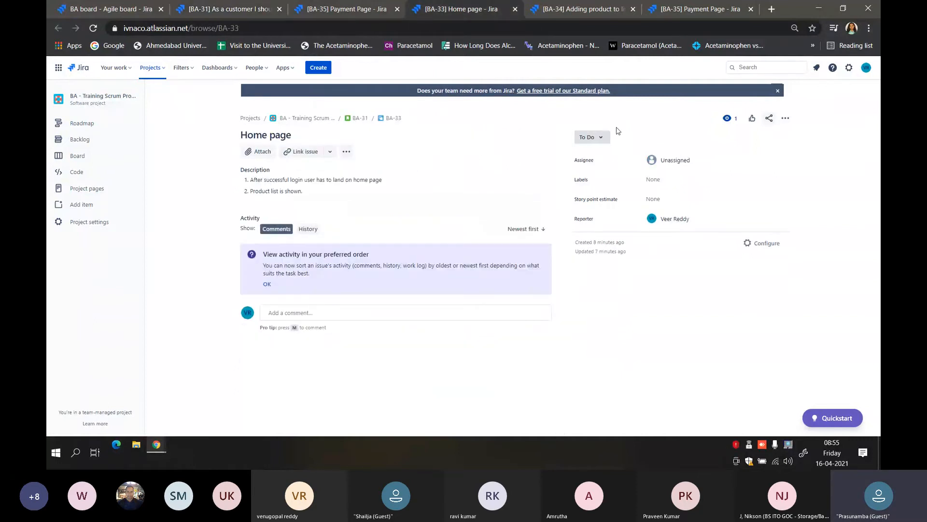
pyautogui.click(604, 138)
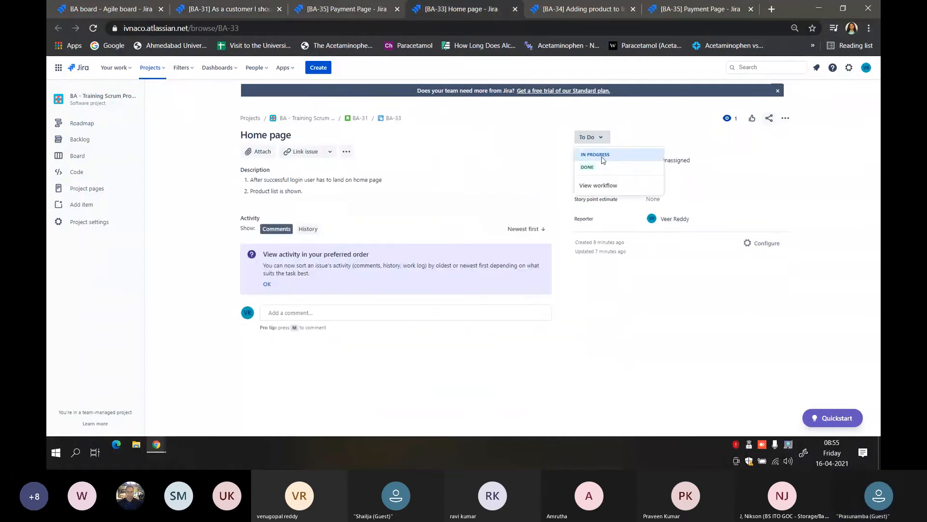
pyautogui.click(598, 155)
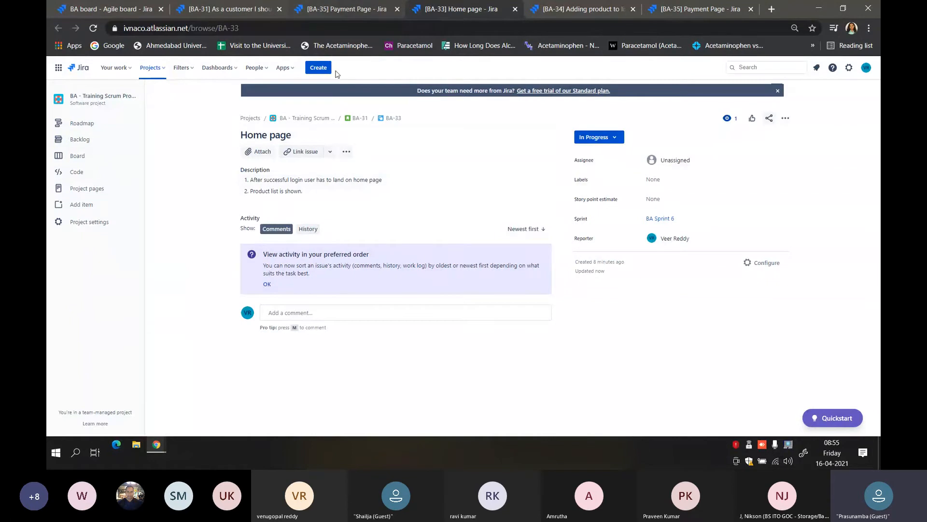
# Step: Create a Bug issue in the BA project with the summary "with valid credentials user is not able to login"
pyautogui.click(326, 72)
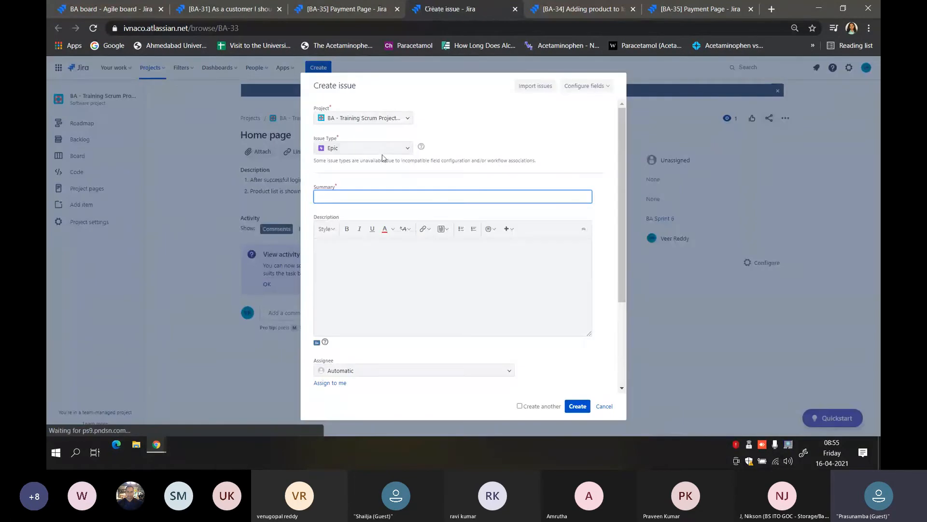
pyautogui.click(379, 150)
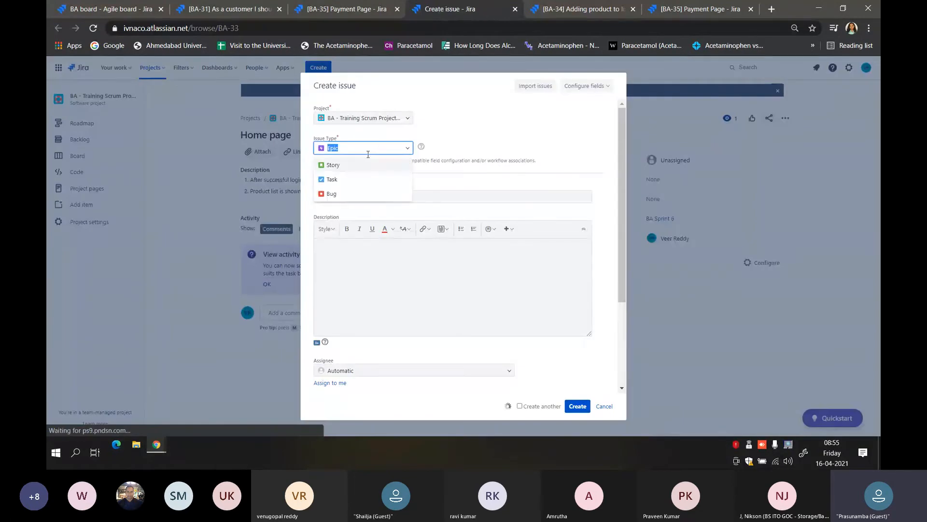
pyautogui.click(353, 191)
pyautogui.click(353, 194)
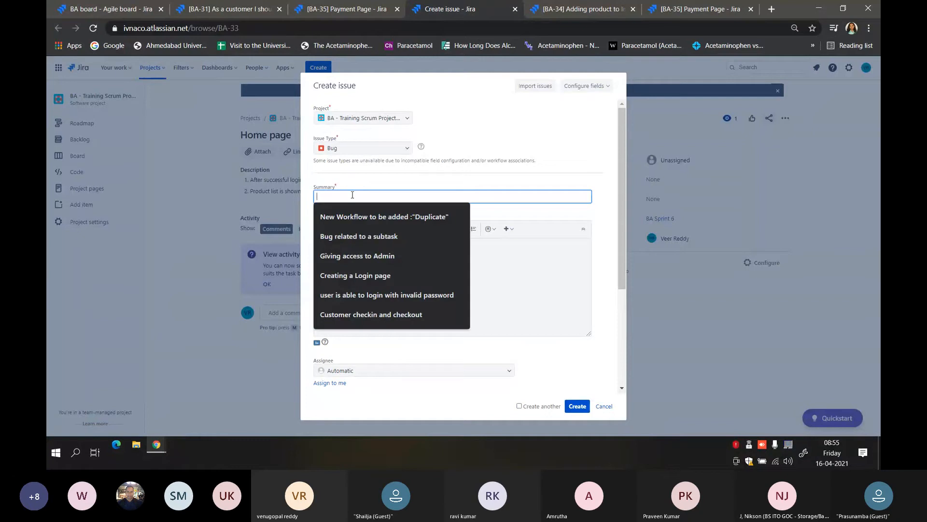
pyautogui.write('with valid credentials user is ot ab')
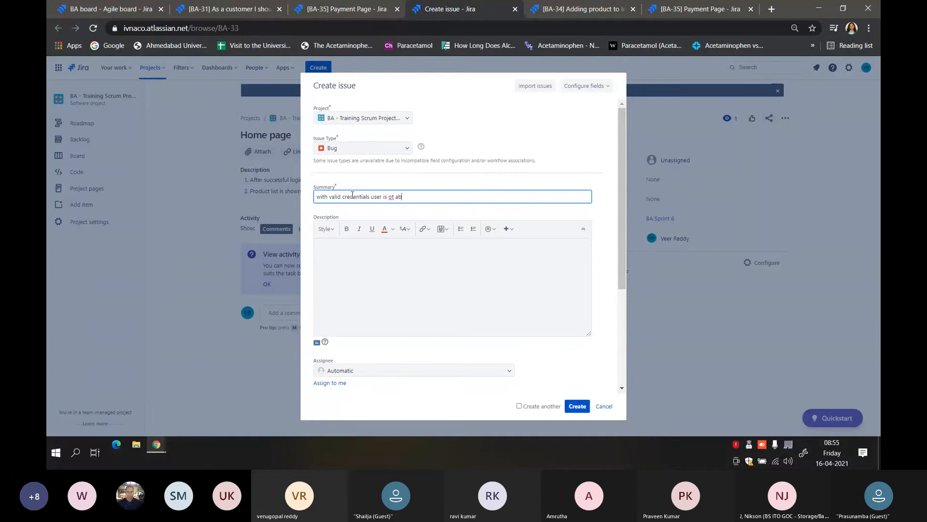
pyautogui.write('o login')
pyautogui.click(390, 197)
pyautogui.write('o')
pyautogui.click(420, 257)
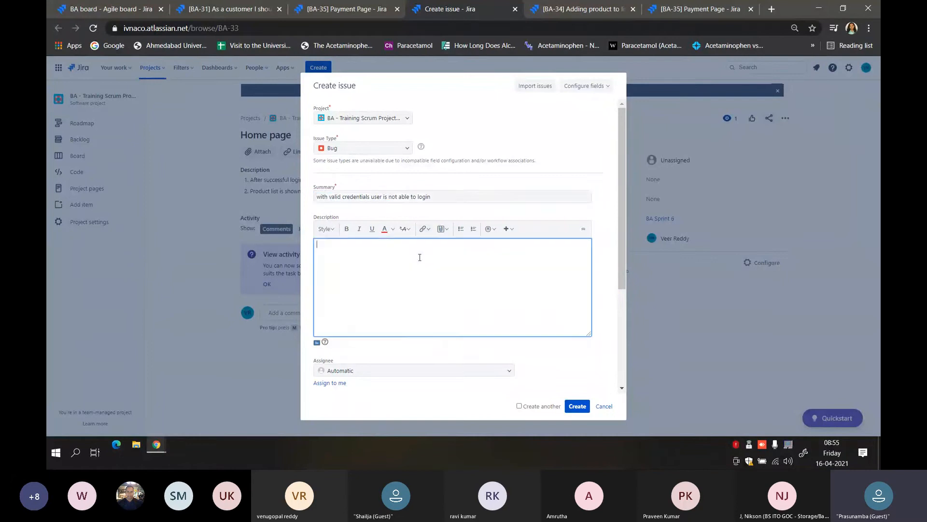
pyautogui.click(578, 406)
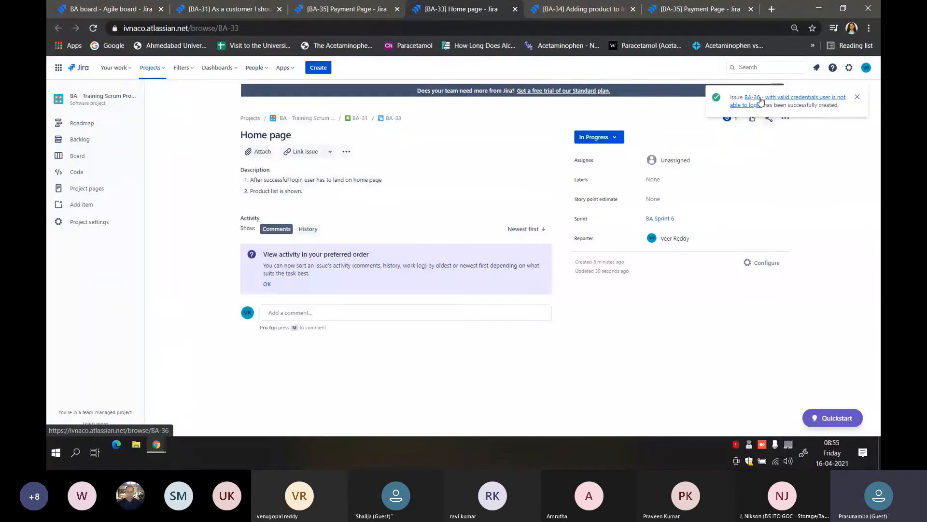
# Step: Link bug BA-36 to the "Home page" issue with the relation "is blocked by"
pyautogui.click(303, 154)
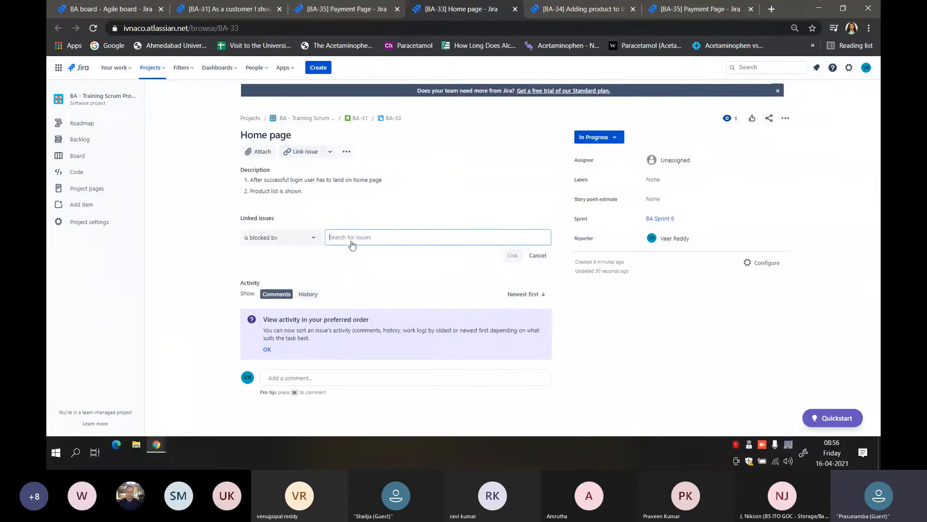
pyautogui.write('ba-3')
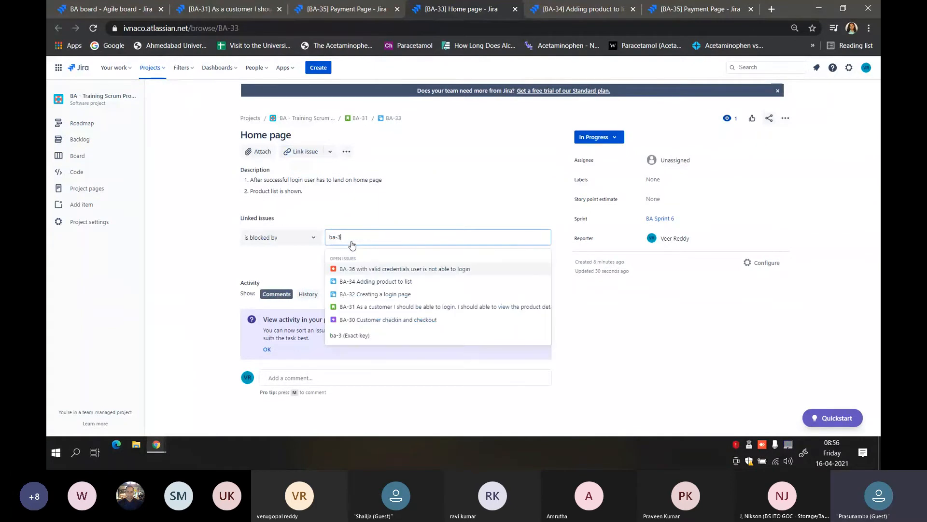
pyautogui.write('6')
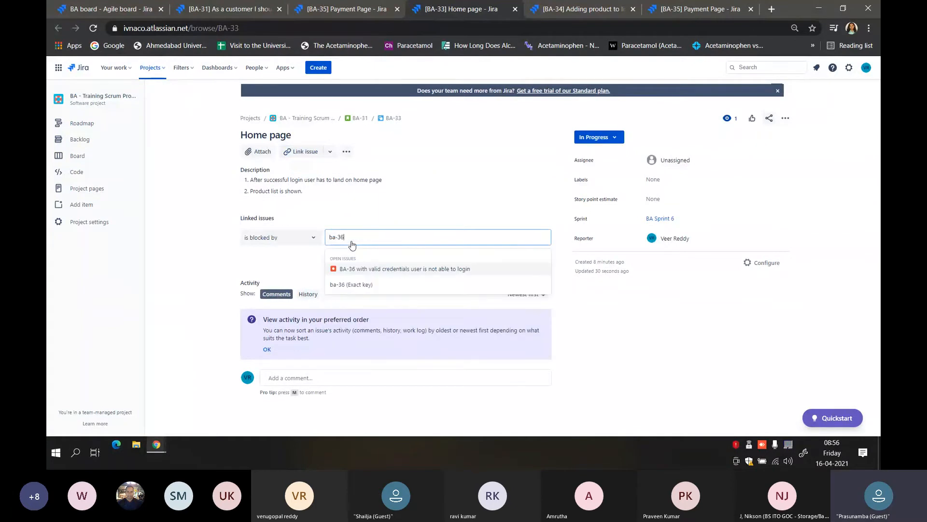
pyautogui.click(375, 268)
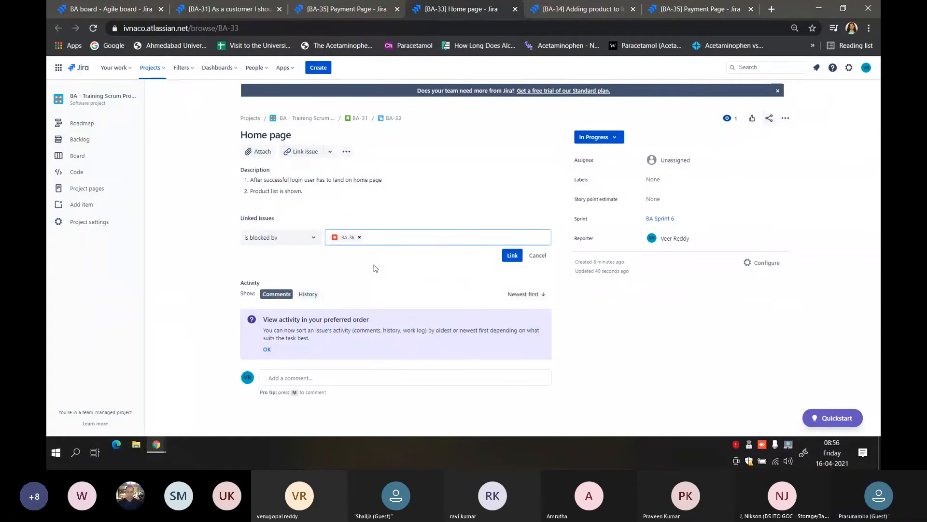
pyautogui.click(512, 256)
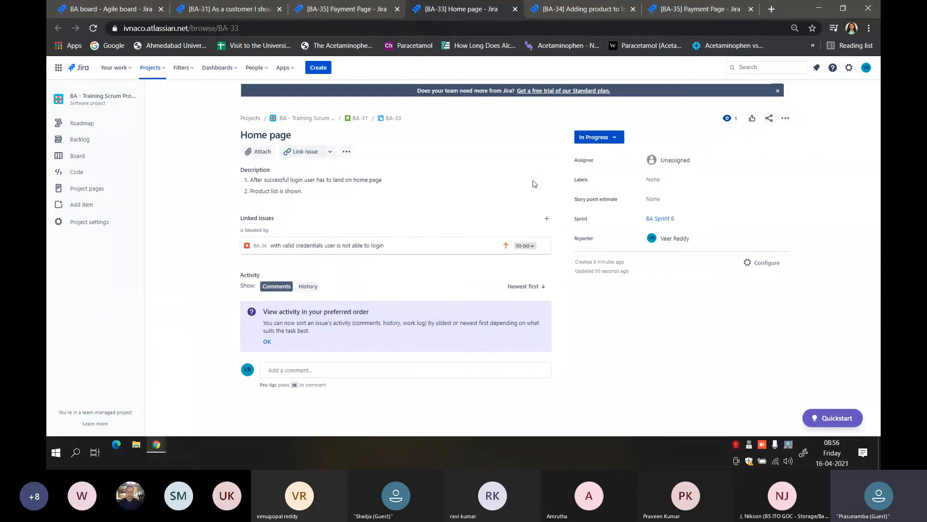
# Step: Set the linked bug BA-36 to Done and save the comment "bug is fixed. confirmed with qa" on the "Home page" issue
pyautogui.click(531, 247)
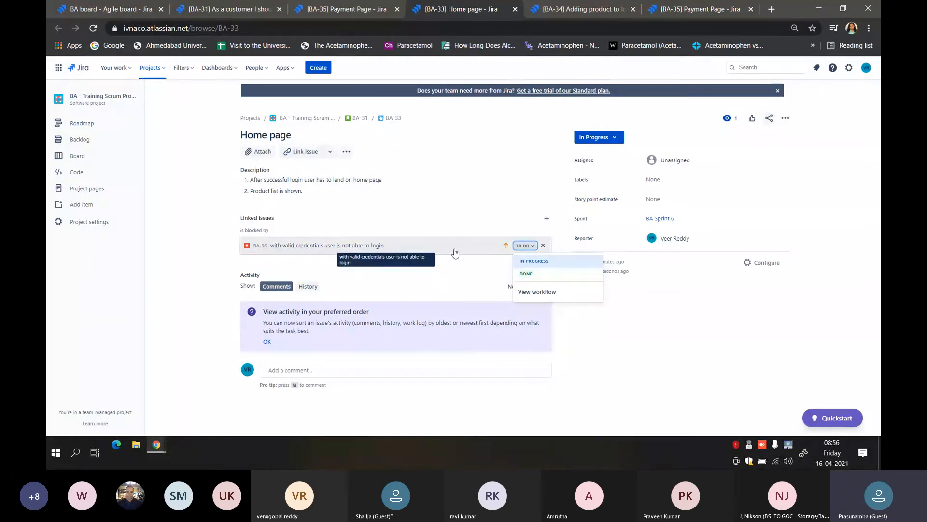
pyautogui.click(526, 274)
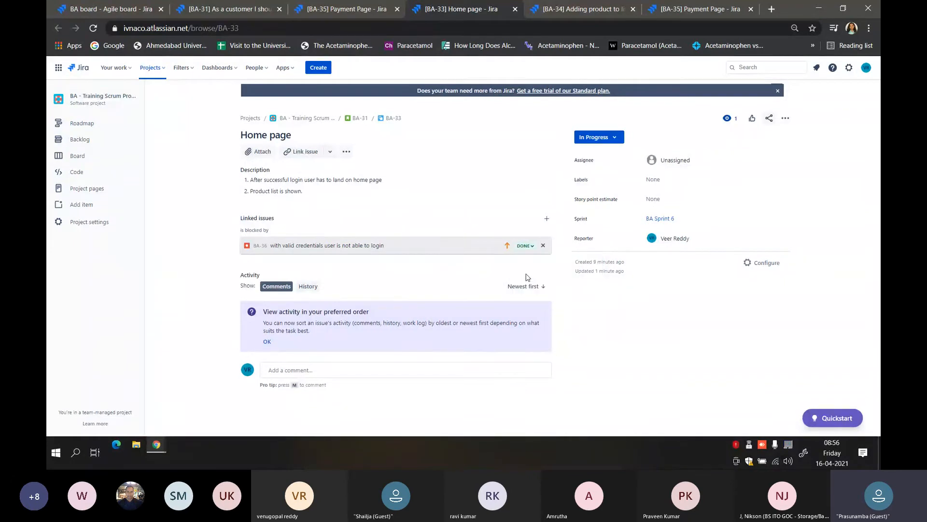
pyautogui.click(308, 370)
pyautogui.write('bug is fixed. confi')
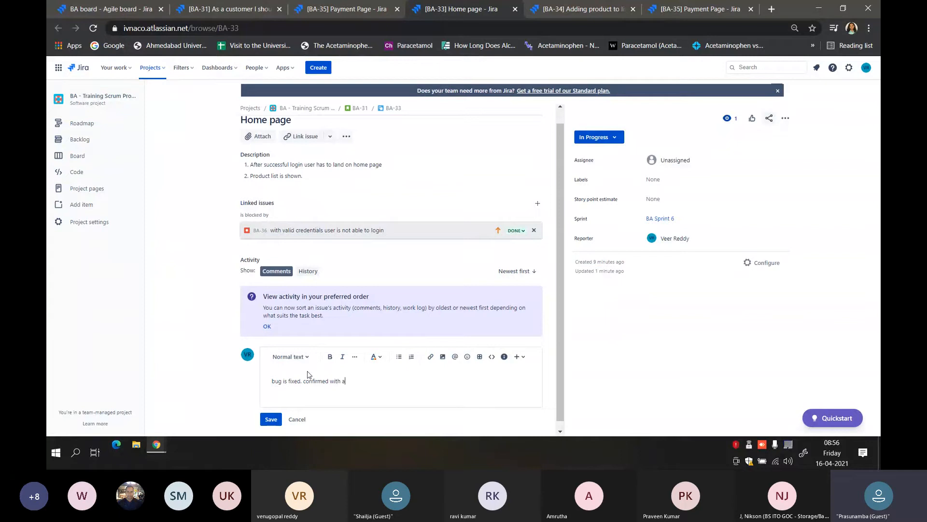
pyautogui.write('rmed with qa')
pyautogui.click(271, 418)
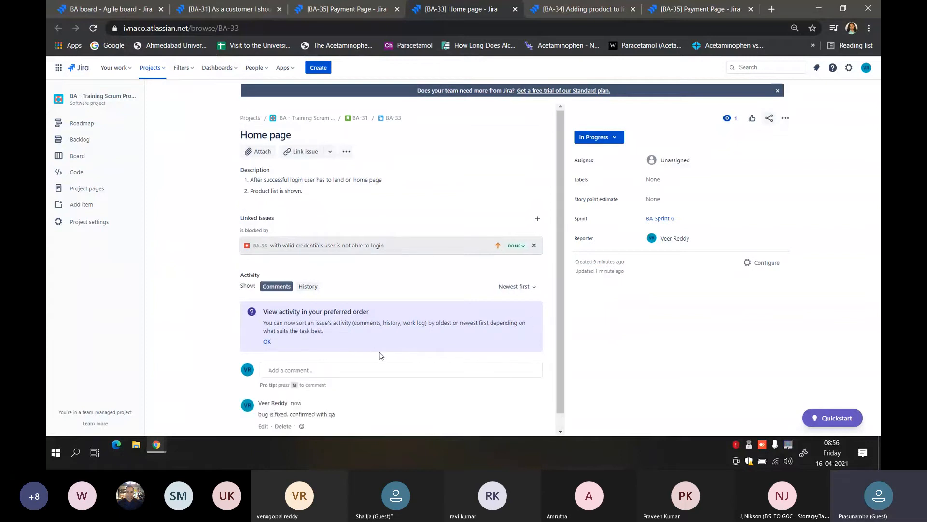
# Step: Set the "Home page" issue's status to Done and reload parent story BA-31 to check its child issue progress
pyautogui.click(614, 137)
pyautogui.click(585, 173)
pyautogui.click(233, 12)
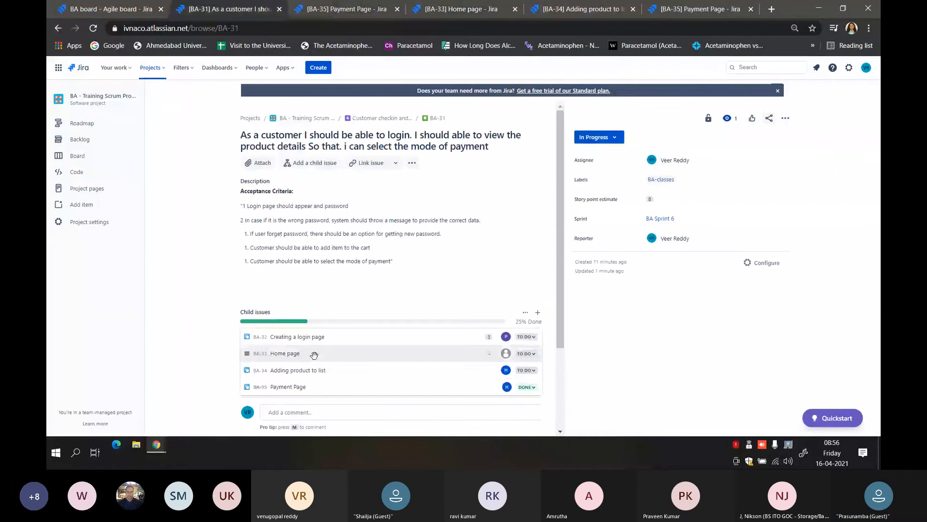
pyautogui.click(93, 28)
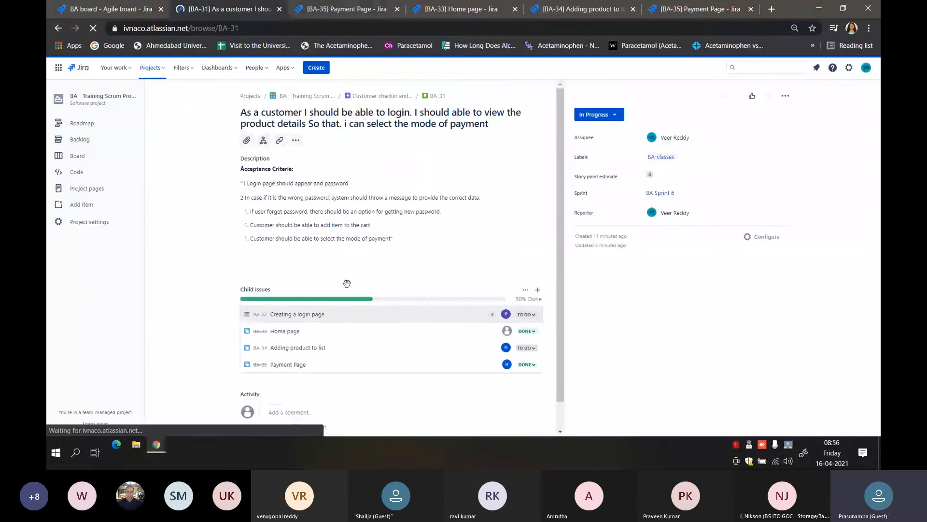
pyautogui.moveTo(367, 325)
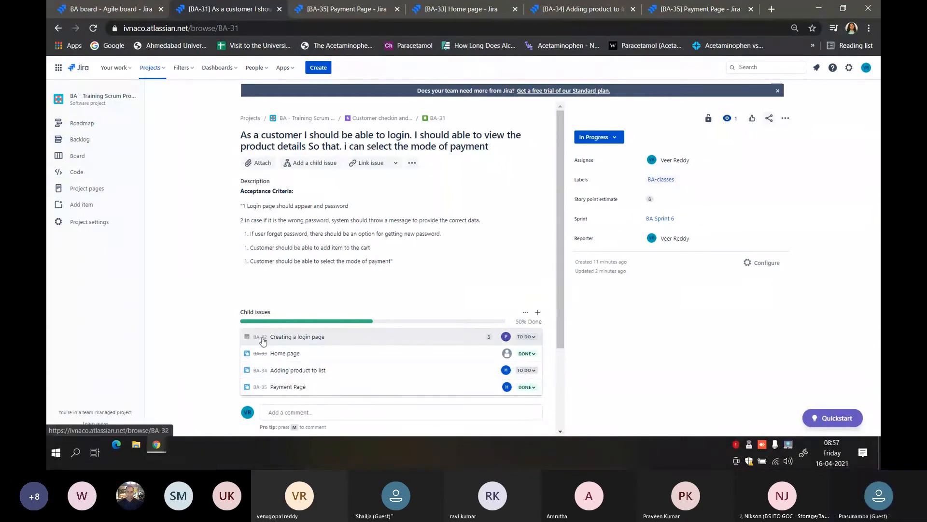
# Step: Switch to the "Adding product to list" issue BA-34 and set its status to In Progress
pyautogui.click(595, 10)
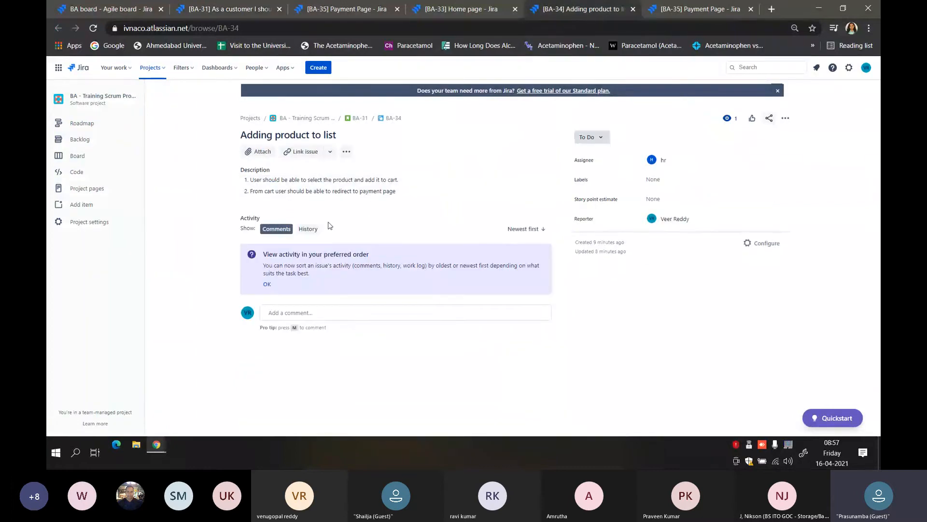
pyautogui.click(588, 138)
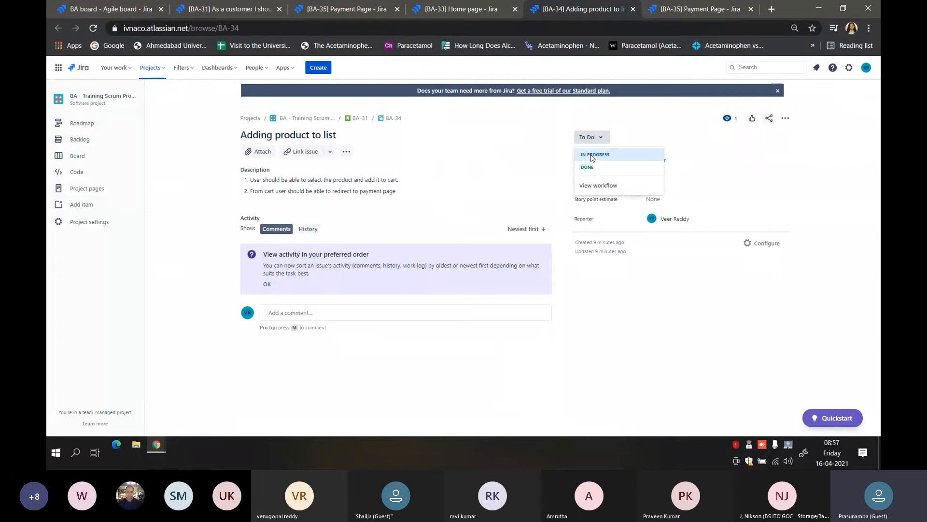
pyautogui.click(592, 155)
# Step: Save the comment "completed dev and qa. no major issues found" on the "Adding product to list" issue and set its status to Done
pyautogui.click(328, 312)
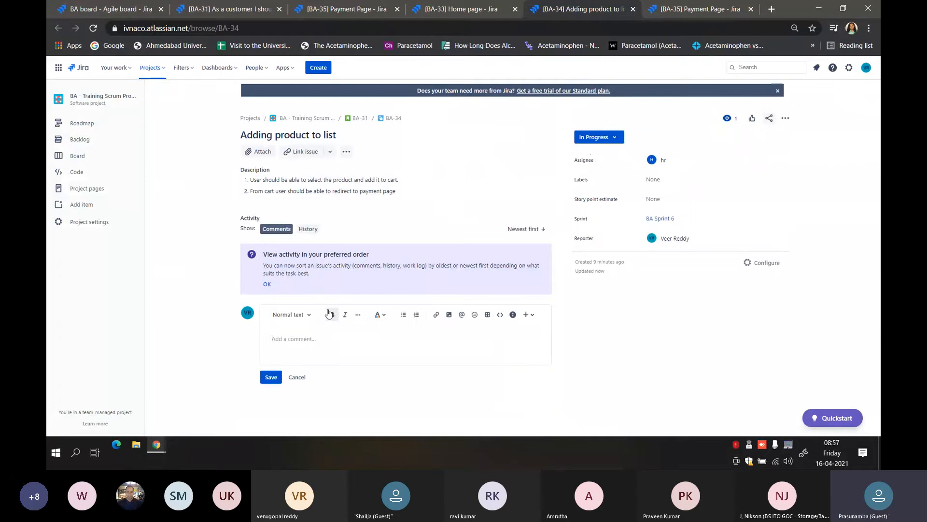
pyautogui.write('completed dev and qa. no maj')
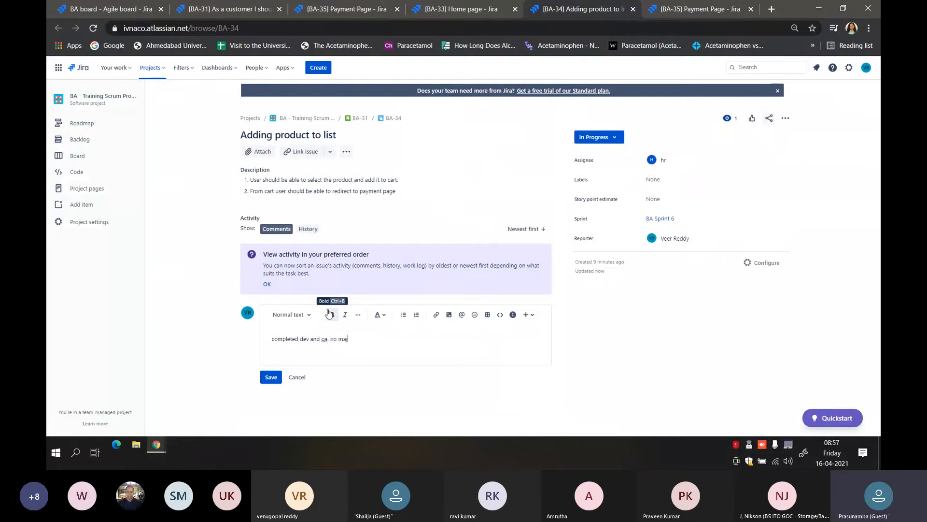
pyautogui.write('sues found')
pyautogui.click(272, 378)
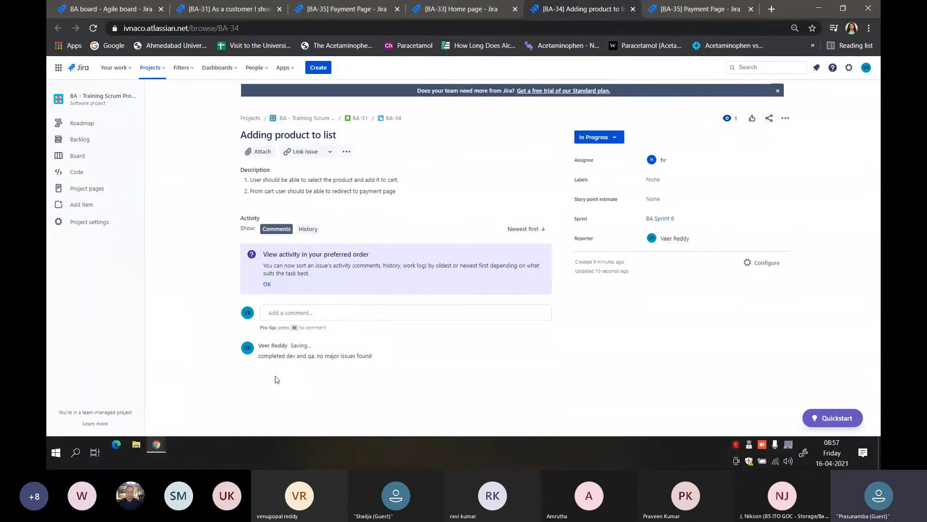
pyautogui.click(614, 138)
pyautogui.click(603, 165)
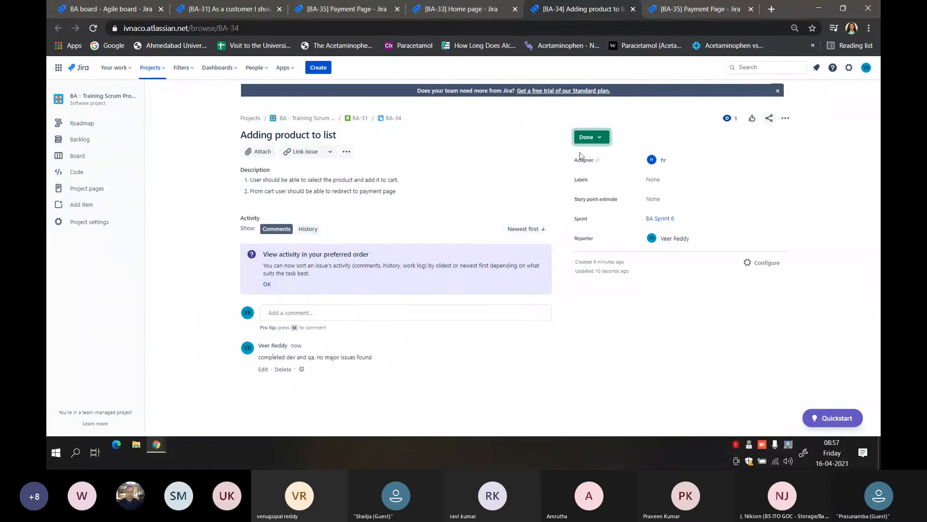
# Step: Open child issue BA-32 from story BA-31 in a new tab and close the tabs of the other child issues
pyautogui.click(259, 10)
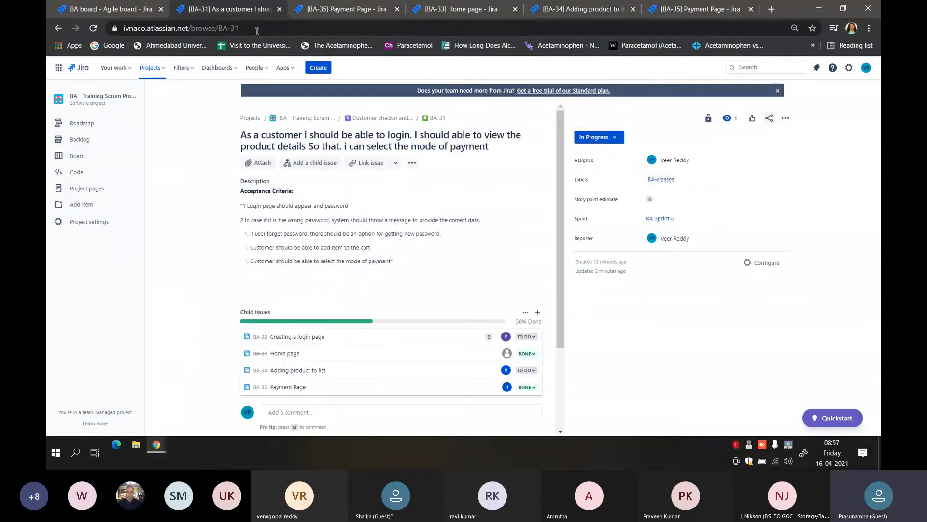
pyautogui.middleClick(261, 337)
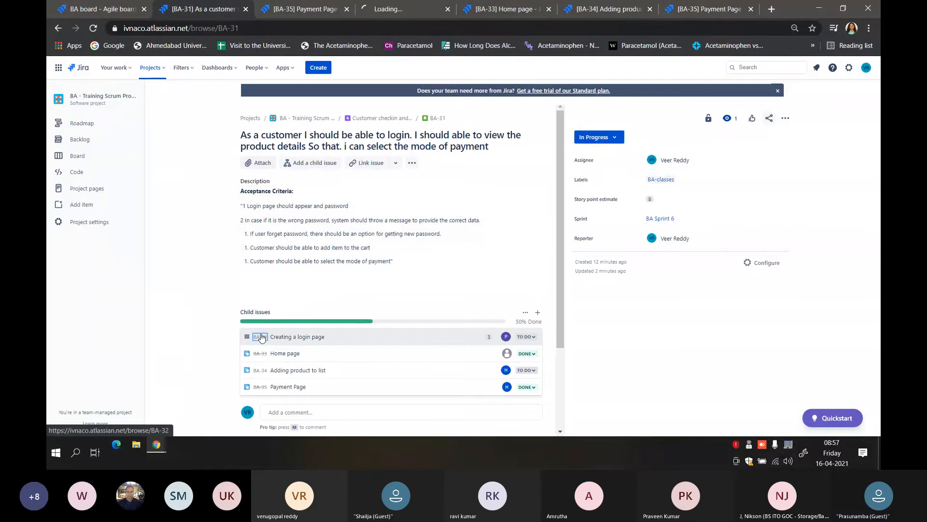
pyautogui.click(346, 9)
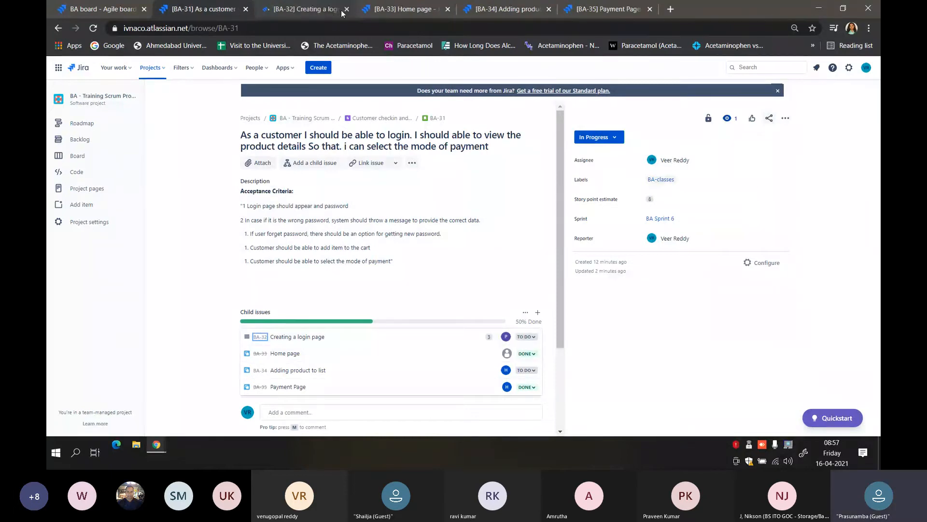
pyautogui.click(419, 9)
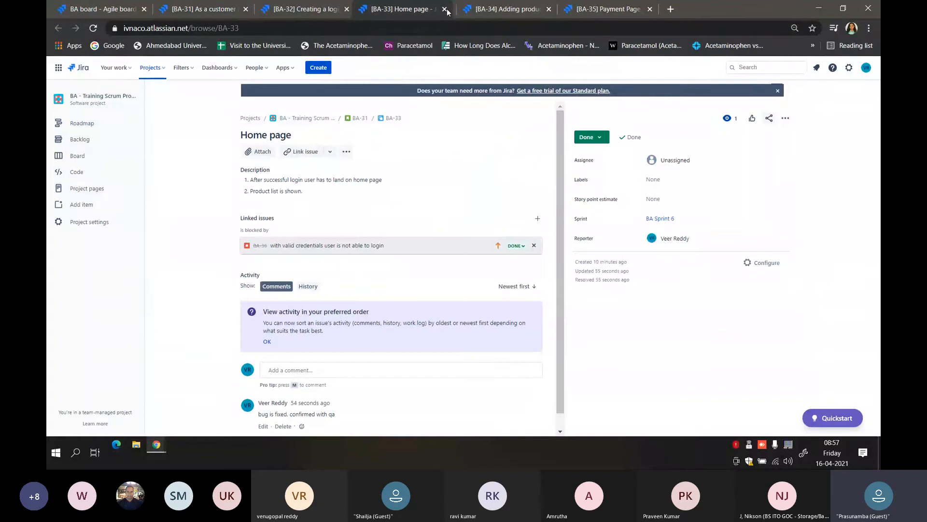
pyautogui.click(447, 10)
pyautogui.click(447, 9)
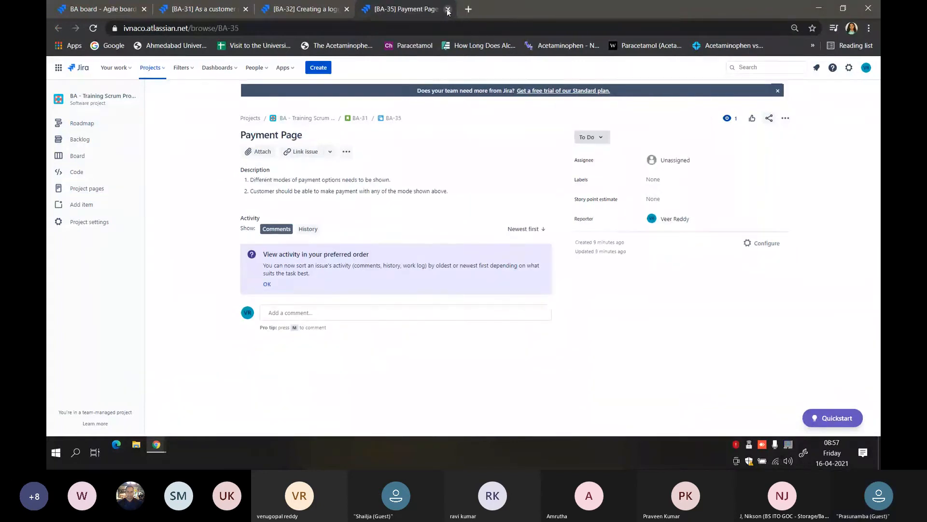
pyautogui.click(447, 10)
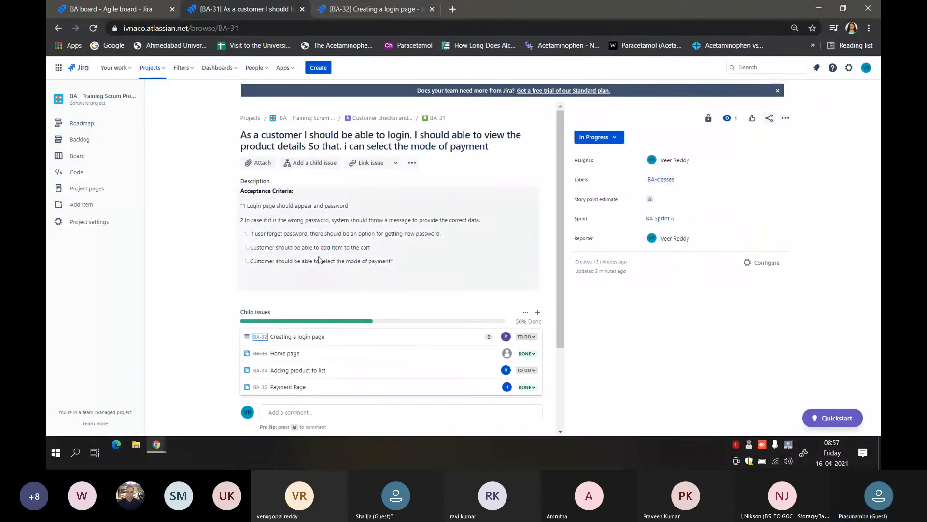
# Step: Set the "Creating a login page" issue BA-32 to In Progress and save the comment "completed work." on it
pyautogui.click(356, 9)
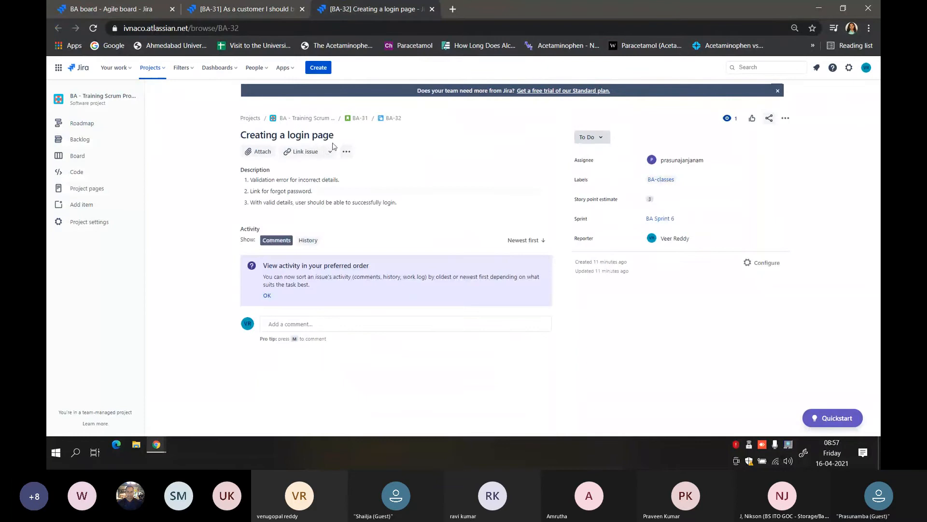
pyautogui.click(597, 138)
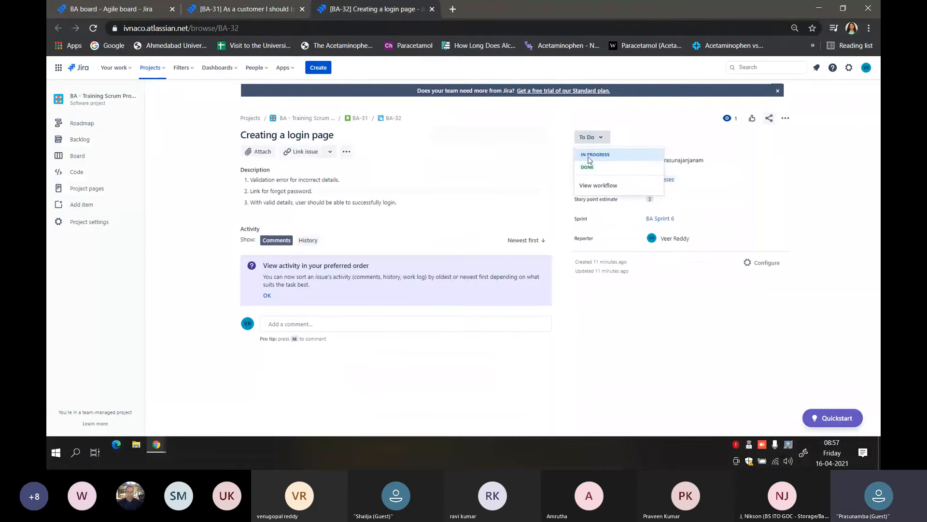
pyautogui.click(593, 155)
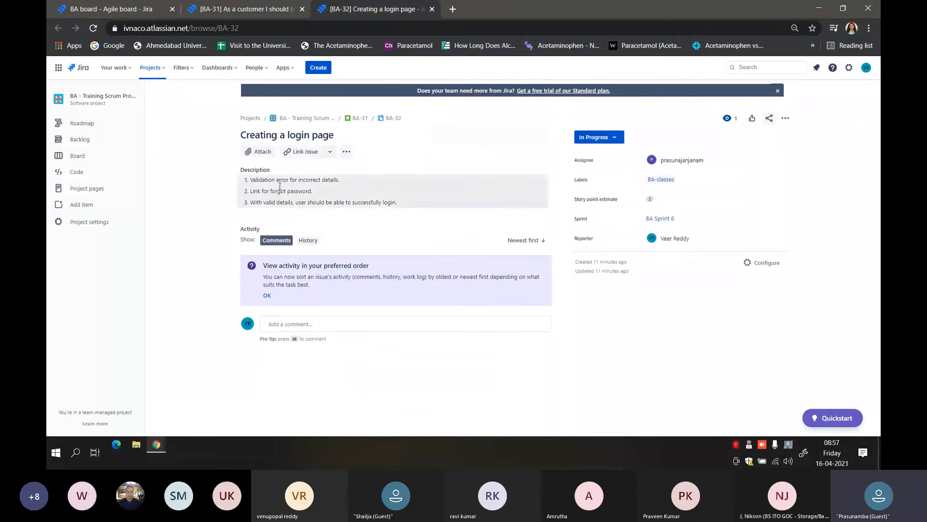
pyautogui.click(298, 323)
pyautogui.write('com')
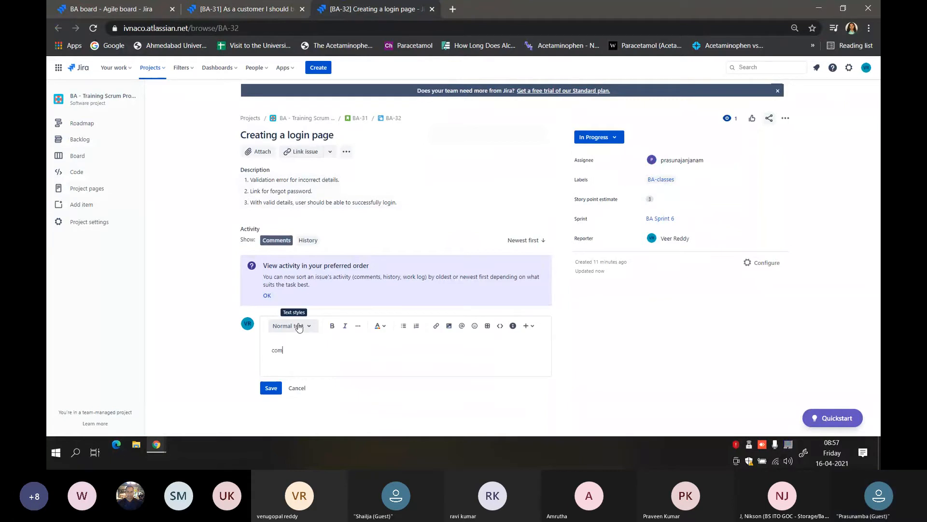
pyautogui.write('pleted work.')
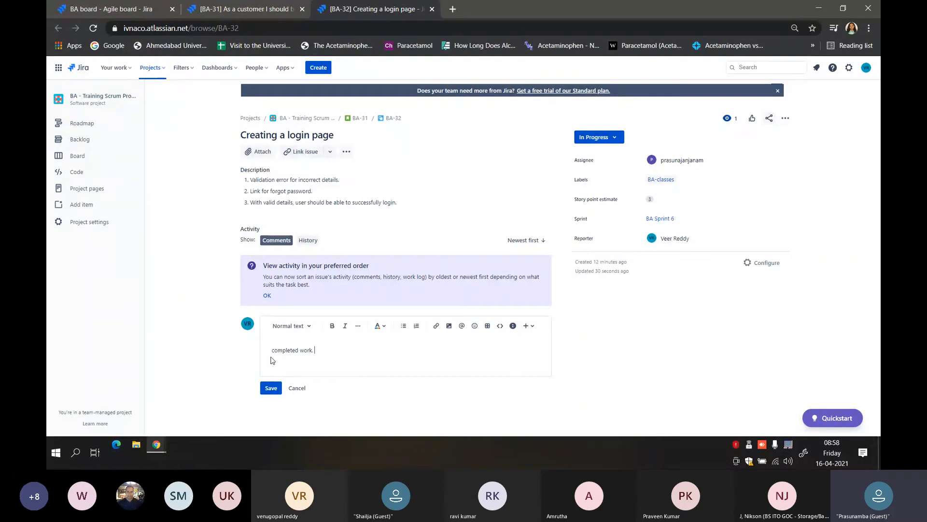
pyautogui.click(271, 387)
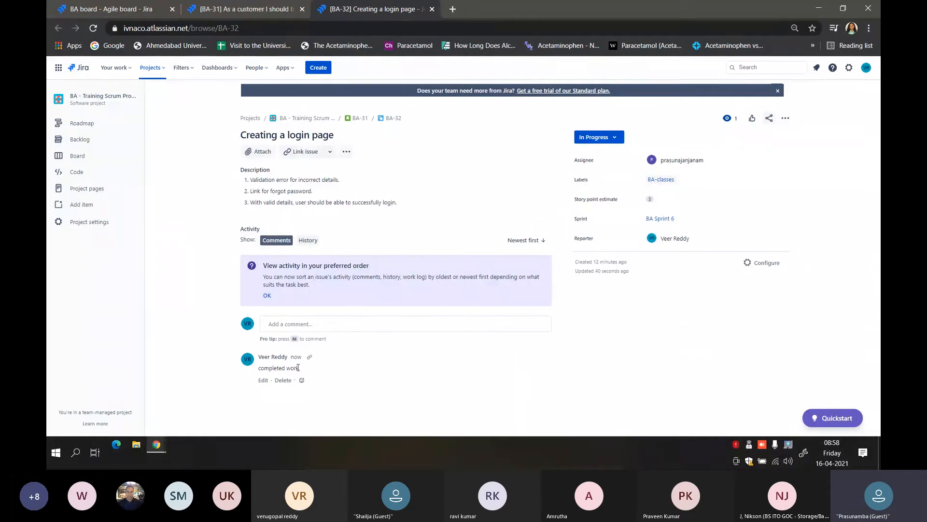
# Step: Save a second comment on BA-32: "Completed my part of work.", a mention of the assignee, and "can you confrim from your side."
pyautogui.click(320, 323)
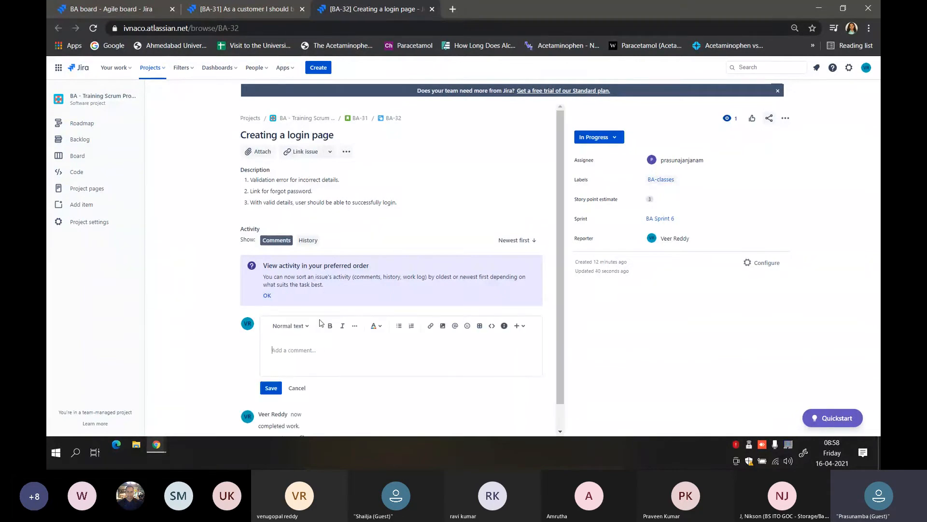
pyautogui.write('Completed my part of work. @pras')
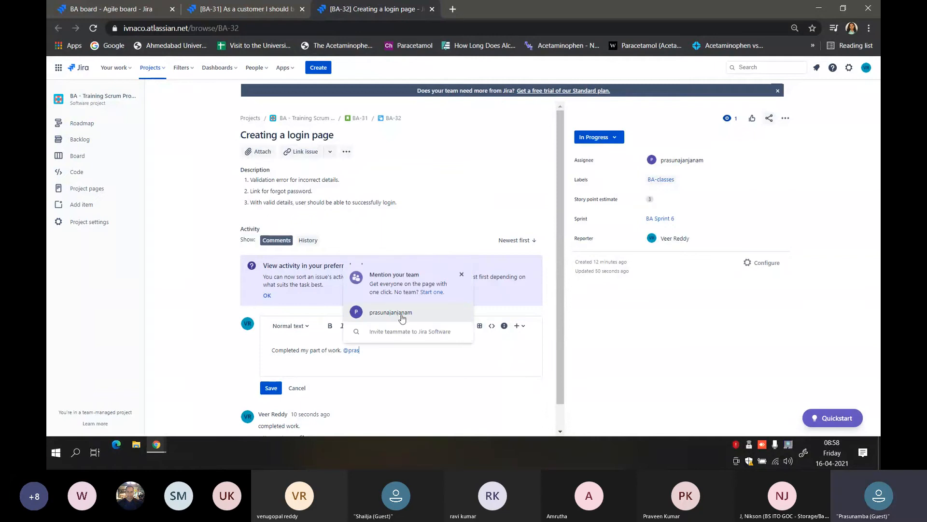
pyautogui.click(402, 318)
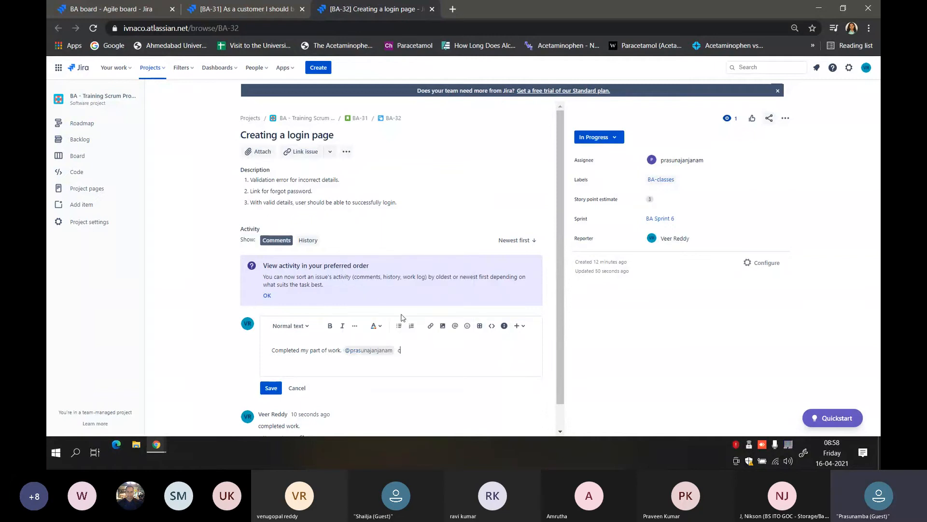
pyautogui.write('can you confrim from your side.')
pyautogui.click(271, 388)
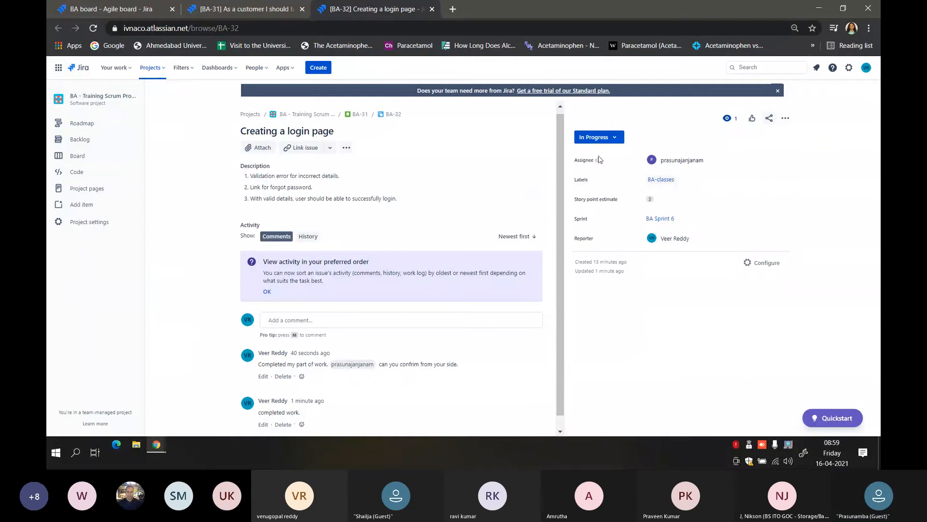
# Step: Set the "Creating a login page" issue's status to Done and reload parent story BA-31 to refresh its child issues
pyautogui.click(602, 139)
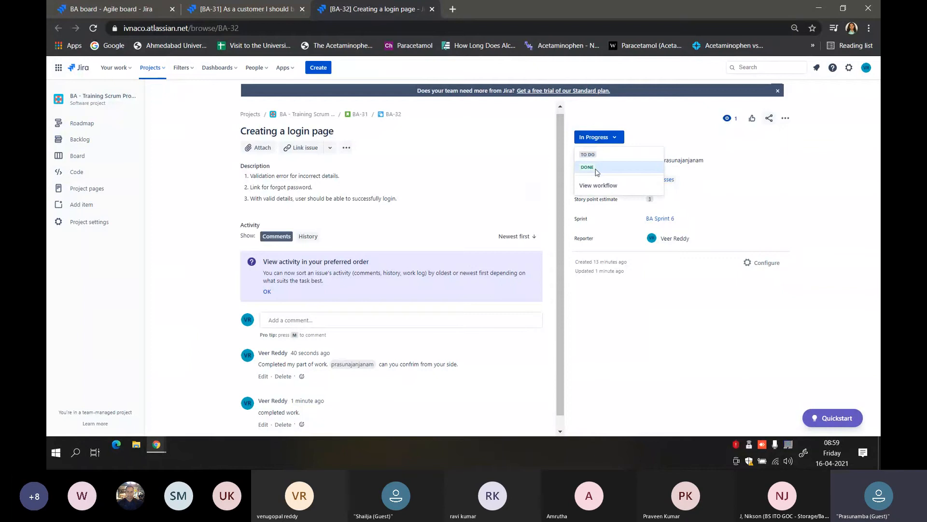
pyautogui.click(596, 169)
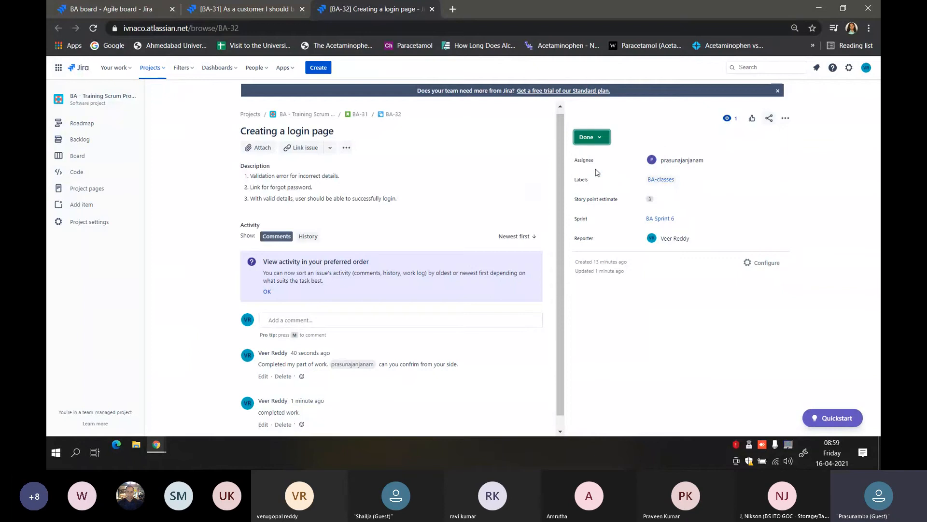
pyautogui.click(245, 11)
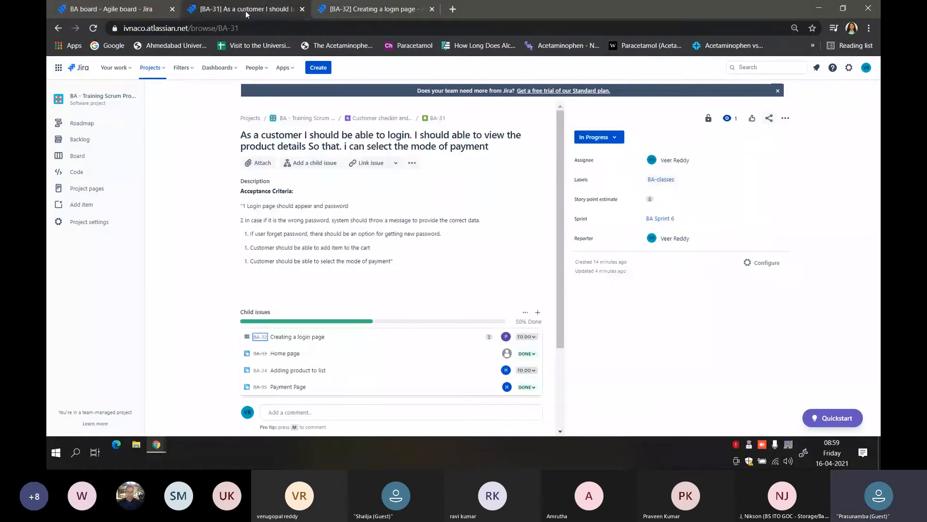
pyautogui.click(91, 31)
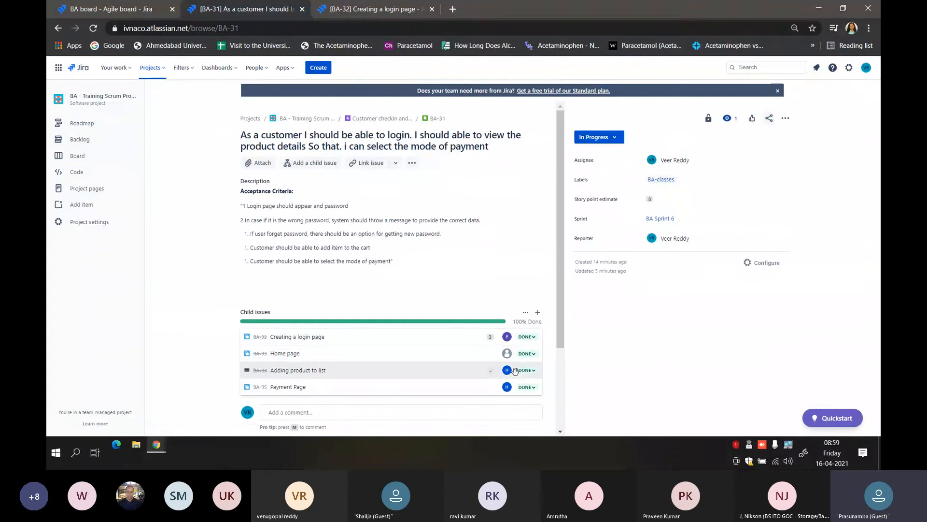
# Step: Review the child issues of story BA-31 and set the story's status to Done
pyautogui.scroll(-3, 515, 370)
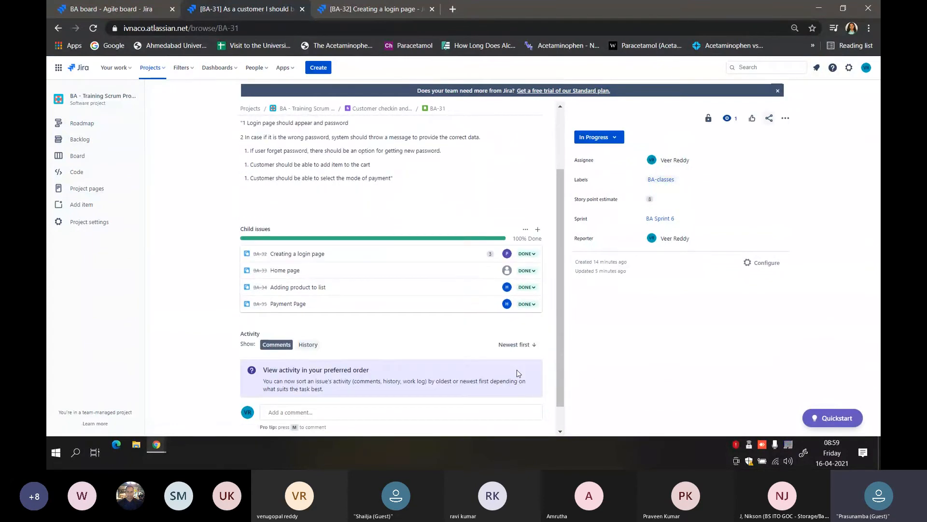
pyautogui.scroll(-1, 517, 373)
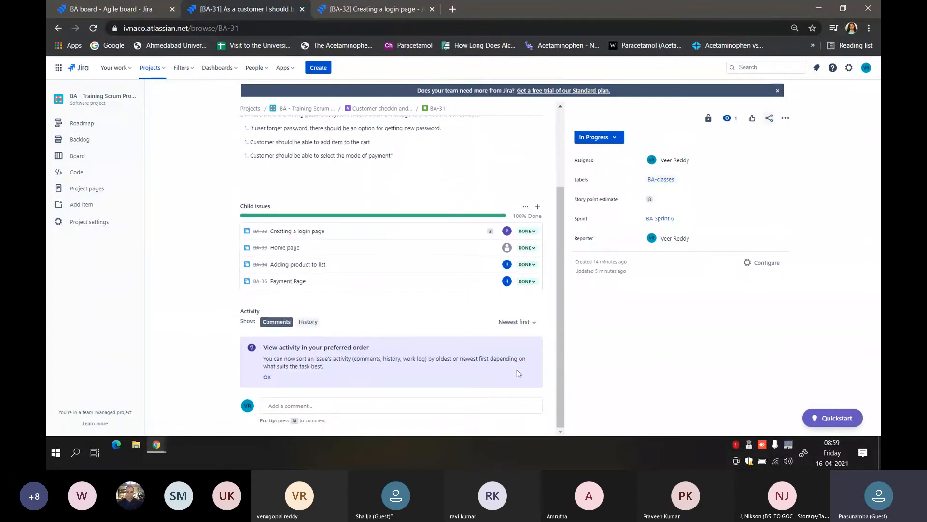
pyautogui.click(603, 140)
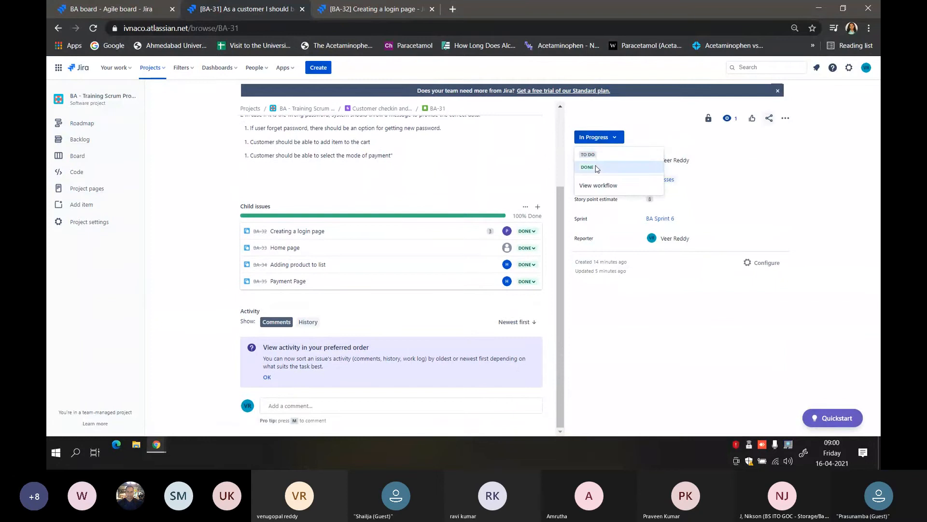
pyautogui.click(596, 167)
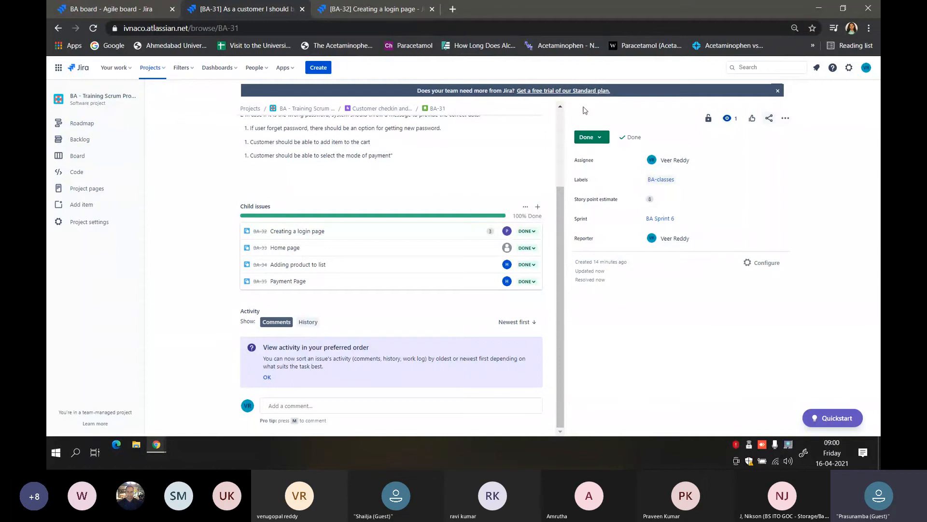
# Step: Save the comment "done with all child issues so moving it to done" on story BA-31
pyautogui.click(320, 405)
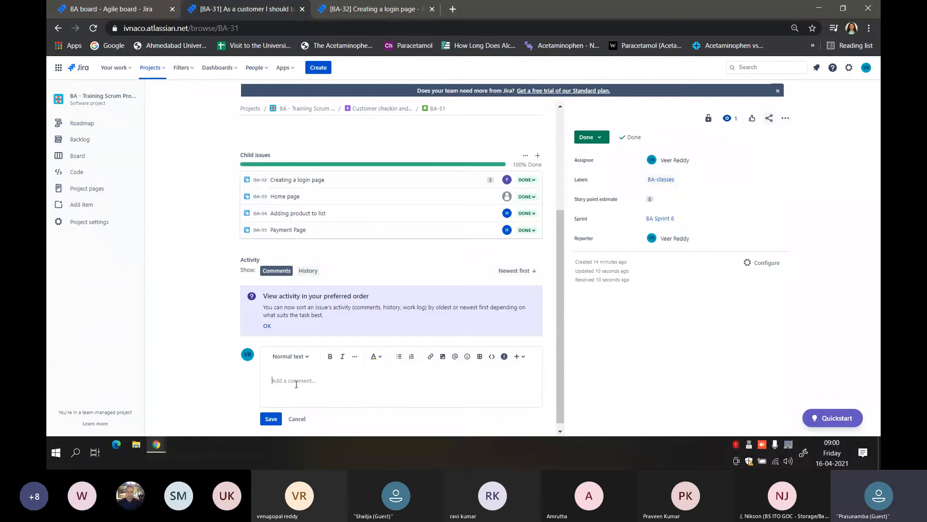
pyautogui.write('done with all child issues so movi')
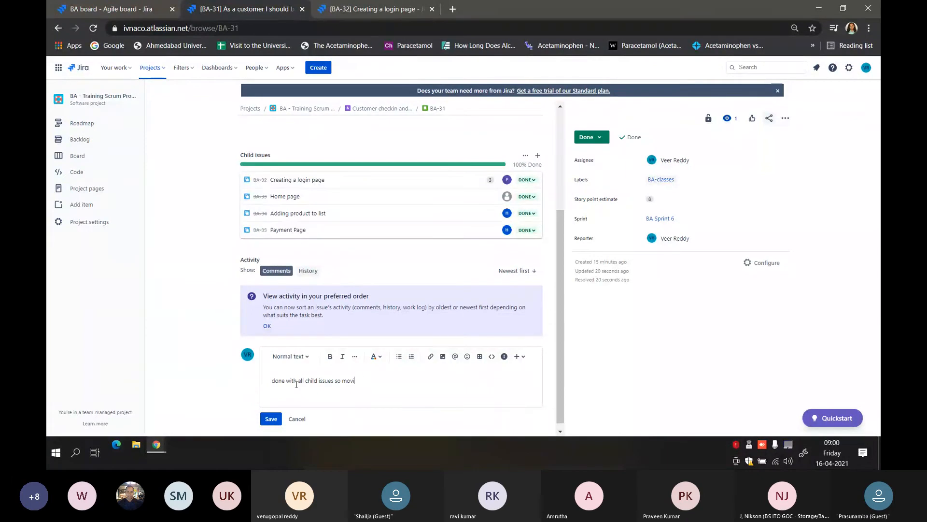
pyautogui.write('e')
pyautogui.click(270, 418)
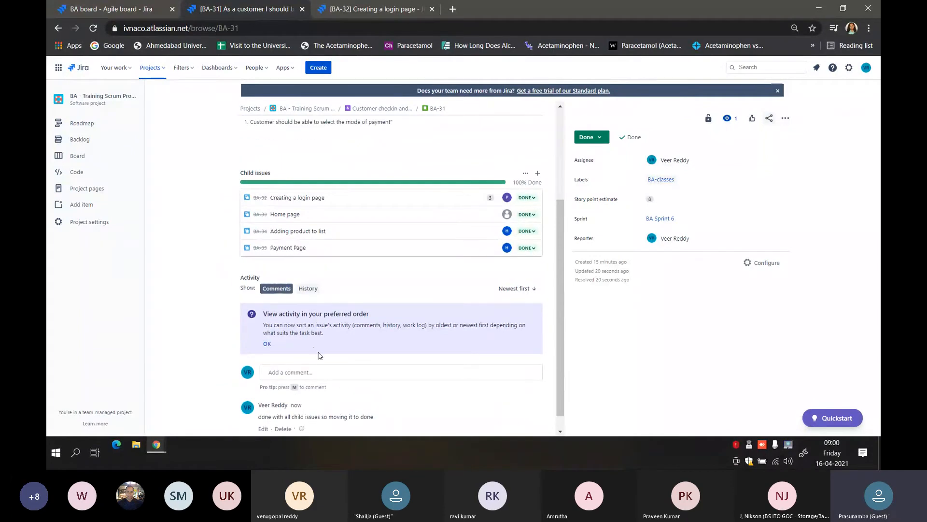
# Step: Delete the comment about all child issues being done from story BA-31 and confirm the deletion
pyautogui.scroll(-1, 318, 356)
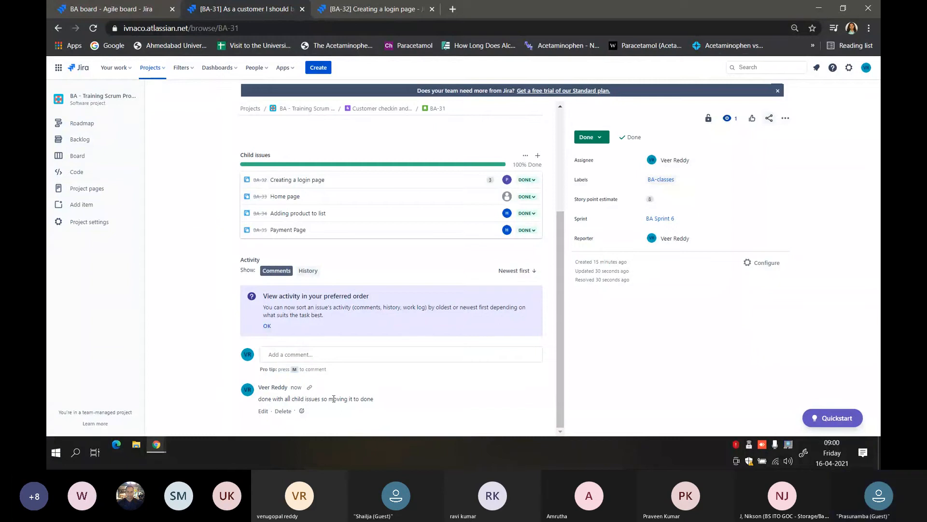
pyautogui.click(282, 411)
pyautogui.click(492, 134)
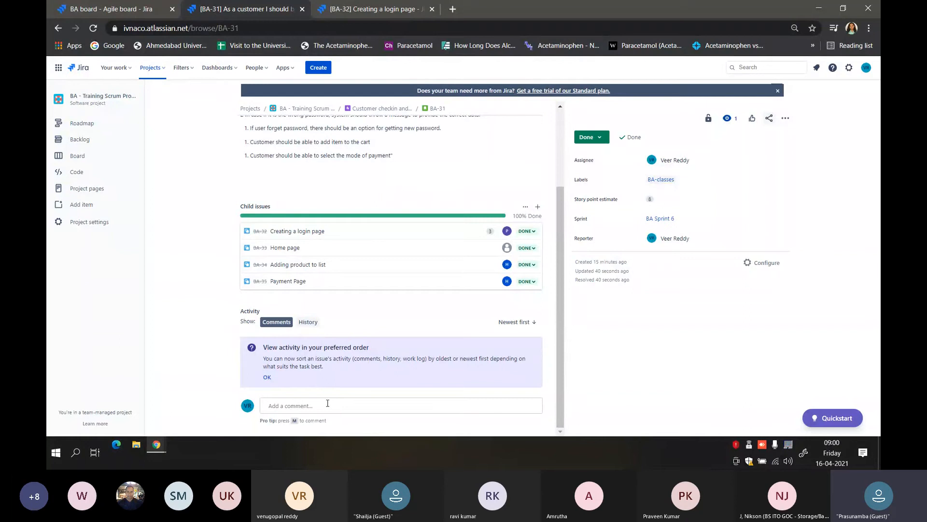
# Step: Show the change history of story BA-31 and read through its logged comment, status and field changes
pyautogui.click(309, 323)
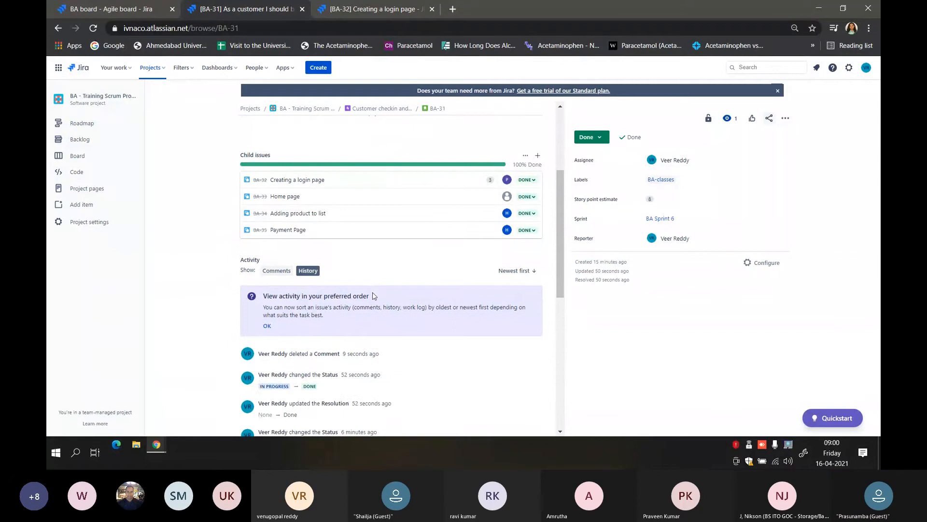
pyautogui.scroll(-3, 358, 329)
pyautogui.scroll(-4, 357, 329)
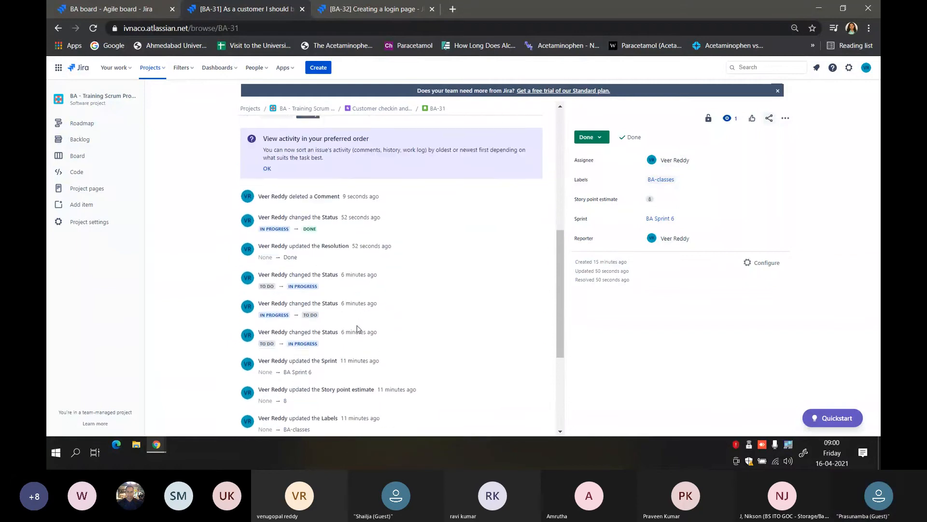
# Step: Examine story BA-31's history back to its creation, check its comments, and return to the history to find the comment deletion entry
pyautogui.scroll(-1, 358, 328)
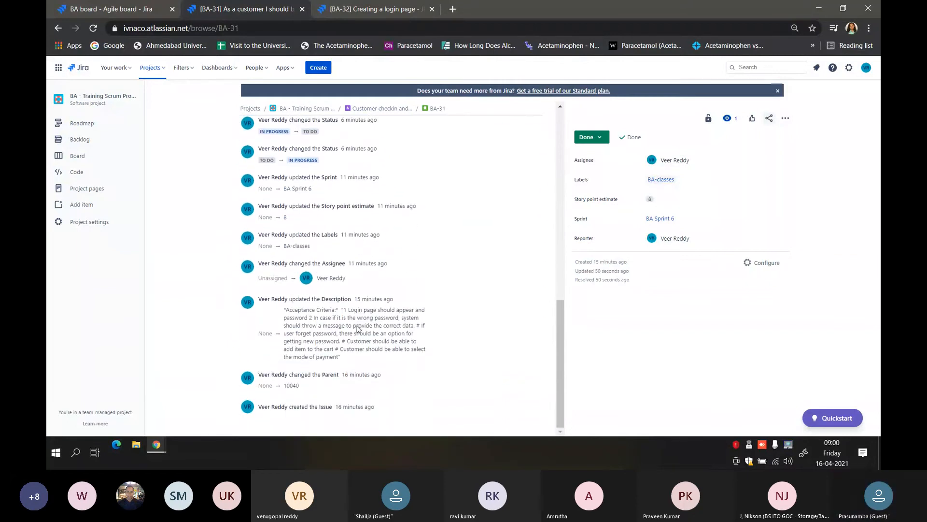
pyautogui.scroll(3, 358, 329)
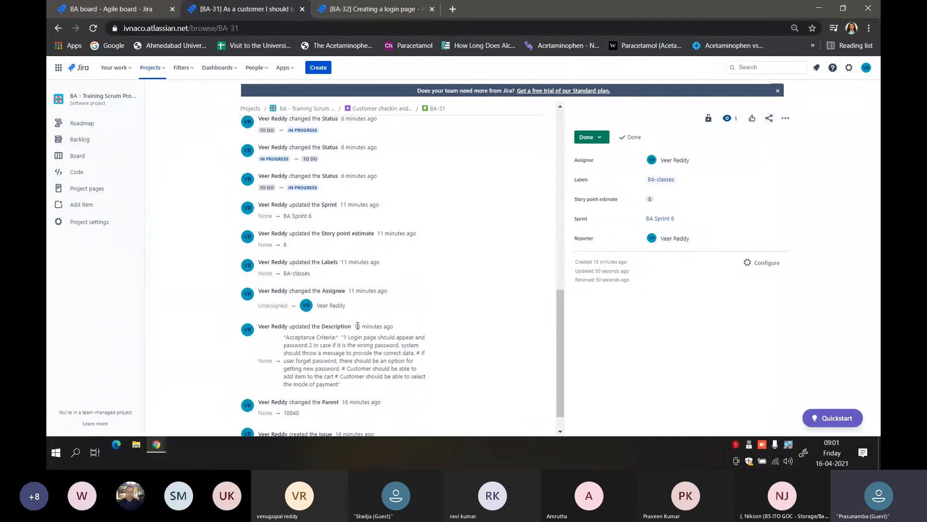
pyautogui.scroll(1, 358, 329)
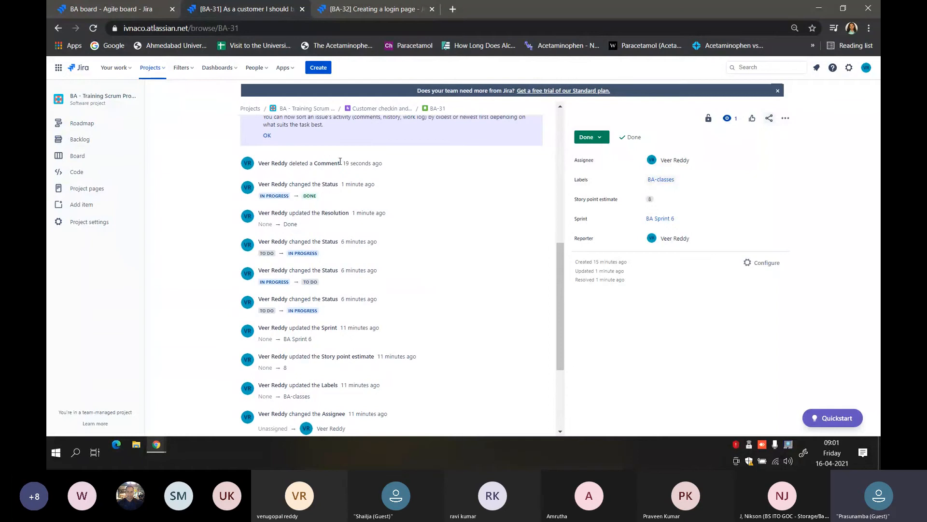
pyautogui.scroll(3, 338, 180)
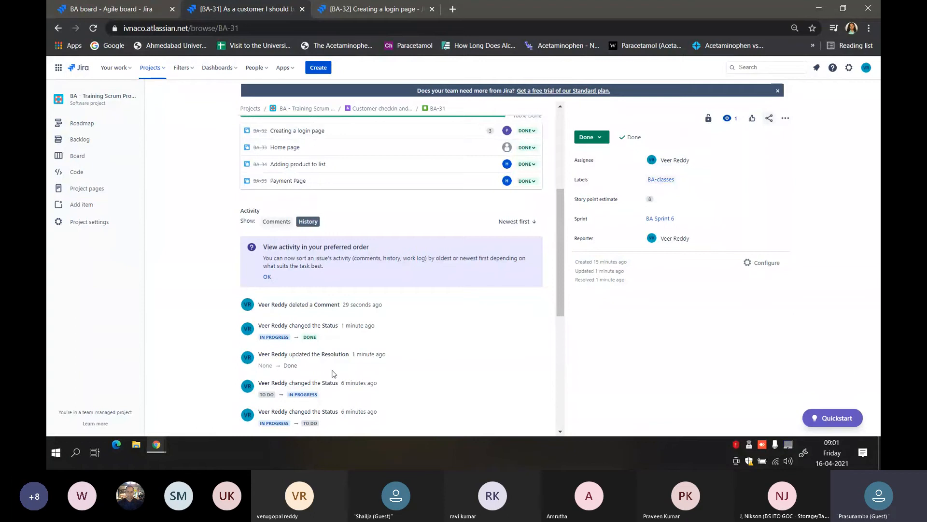
pyautogui.click(277, 221)
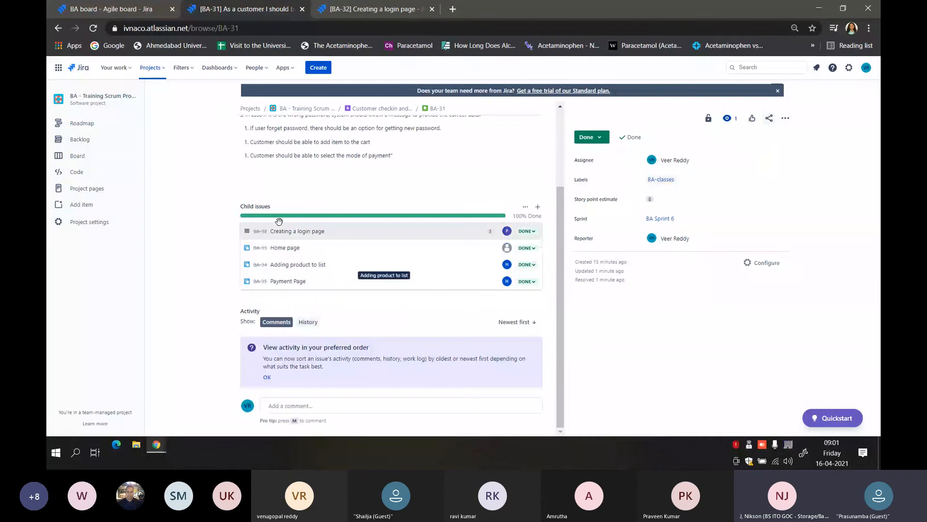
pyautogui.click(309, 322)
pyautogui.scroll(-1, 311, 311)
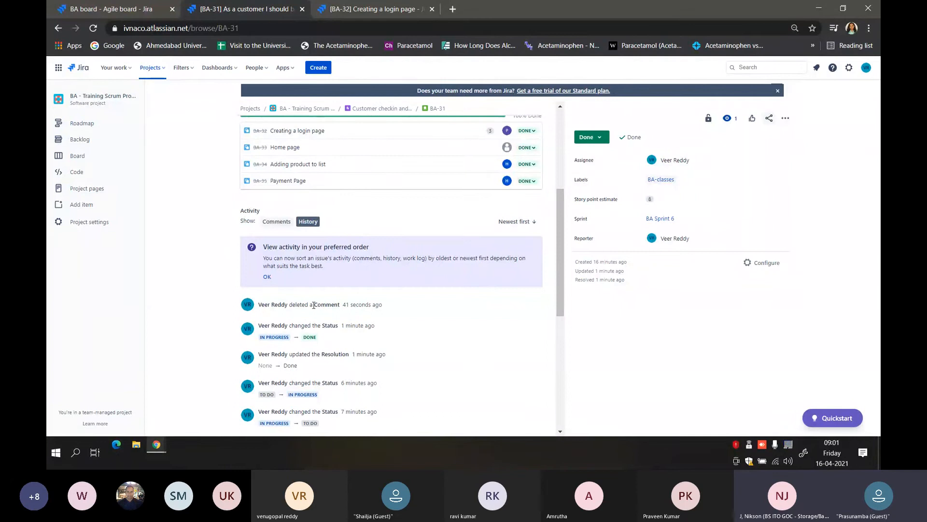
pyautogui.scroll(-1, 314, 305)
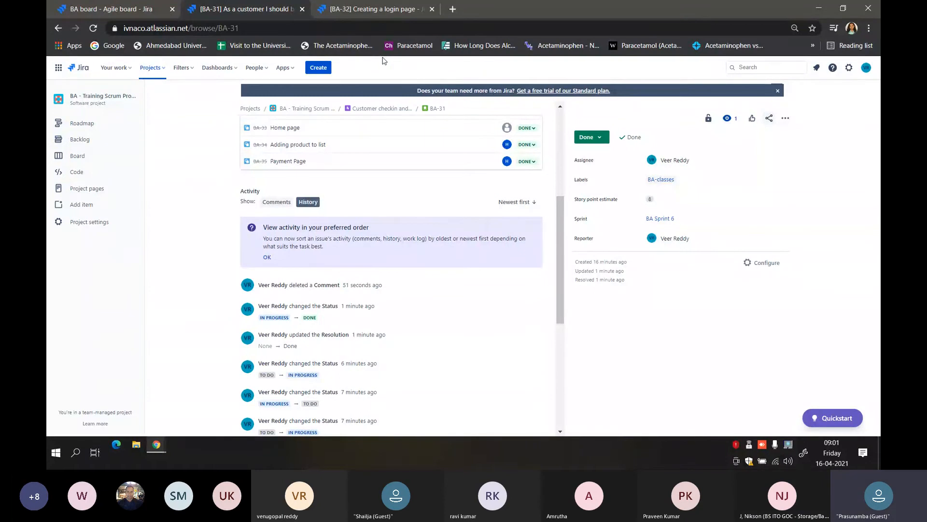
# Step: Open BA-31's parent epic "Customer checkin and checkout" and set its status to Done
pyautogui.scroll(5, 454, 235)
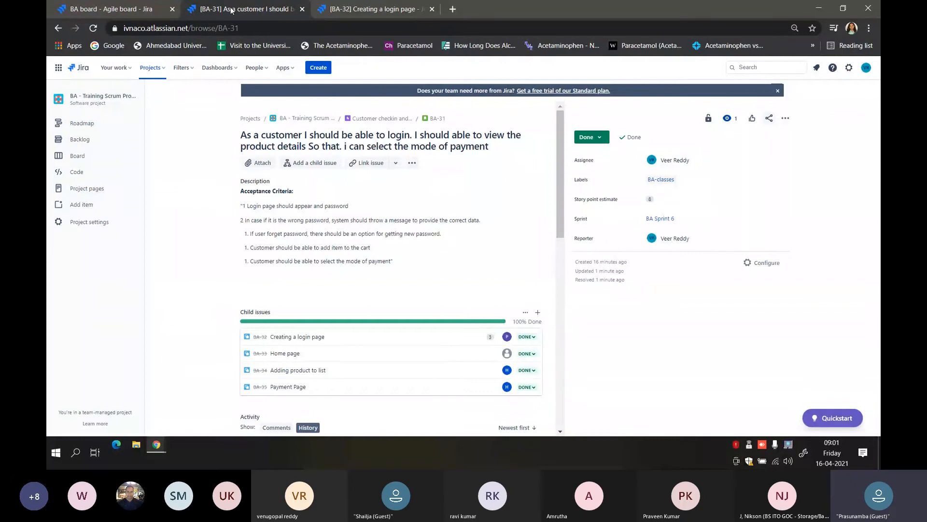
pyautogui.click(380, 119)
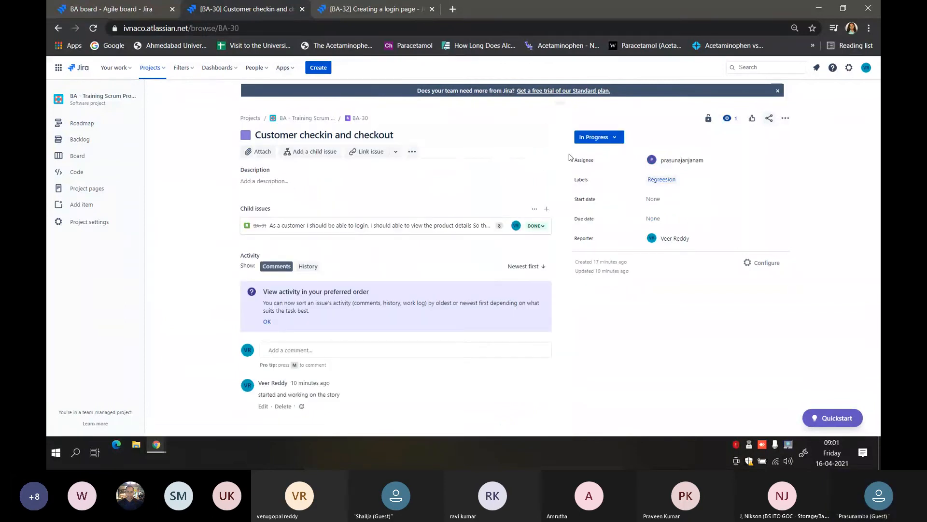
pyautogui.click(600, 139)
pyautogui.click(599, 167)
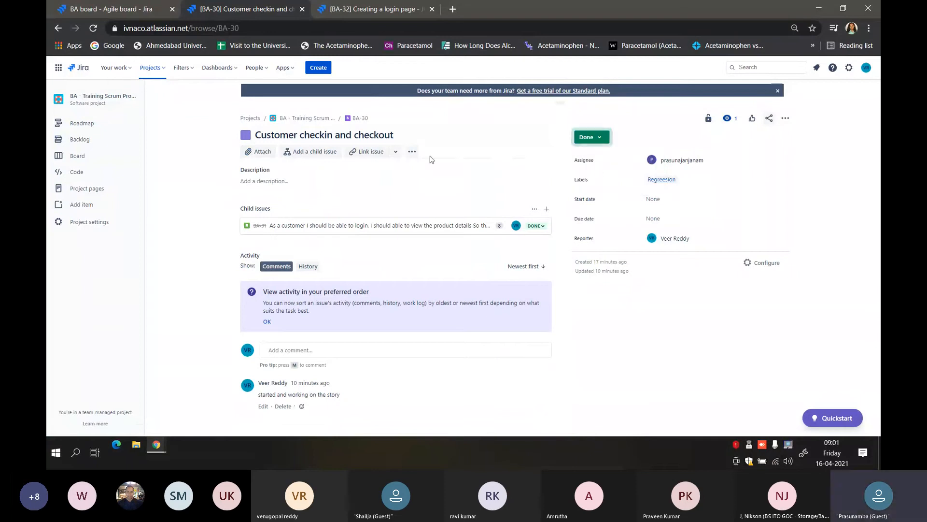
# Step: Complete BA Sprint 6 from the project board and open the project's roadmap
pyautogui.click(78, 156)
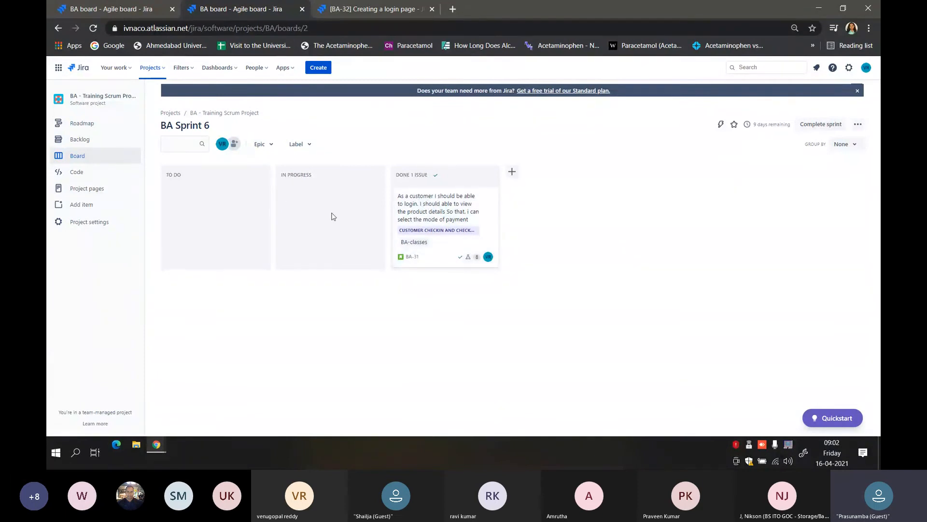
pyautogui.click(821, 125)
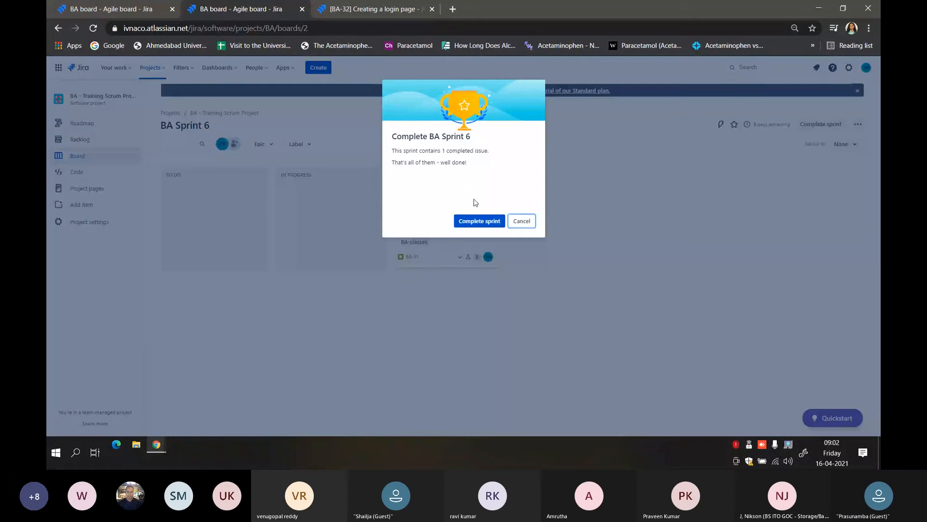
pyautogui.click(487, 222)
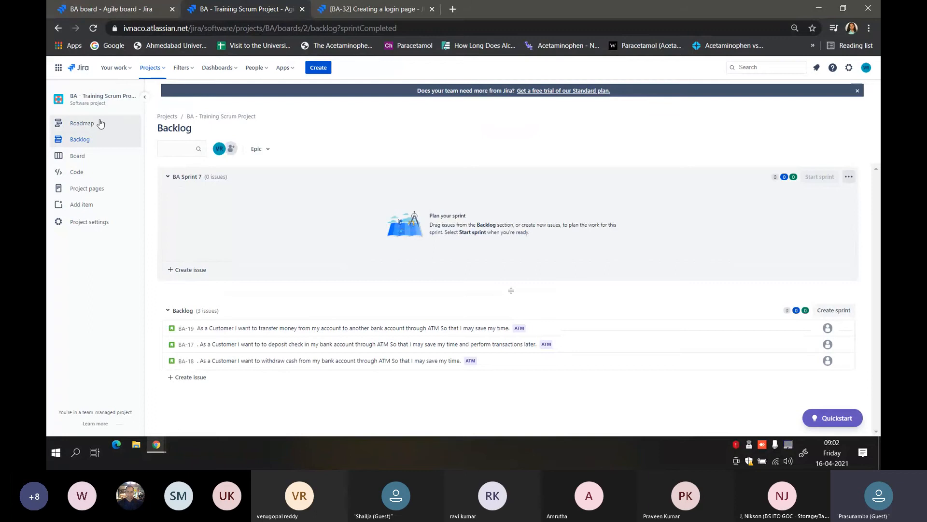
pyautogui.click(101, 124)
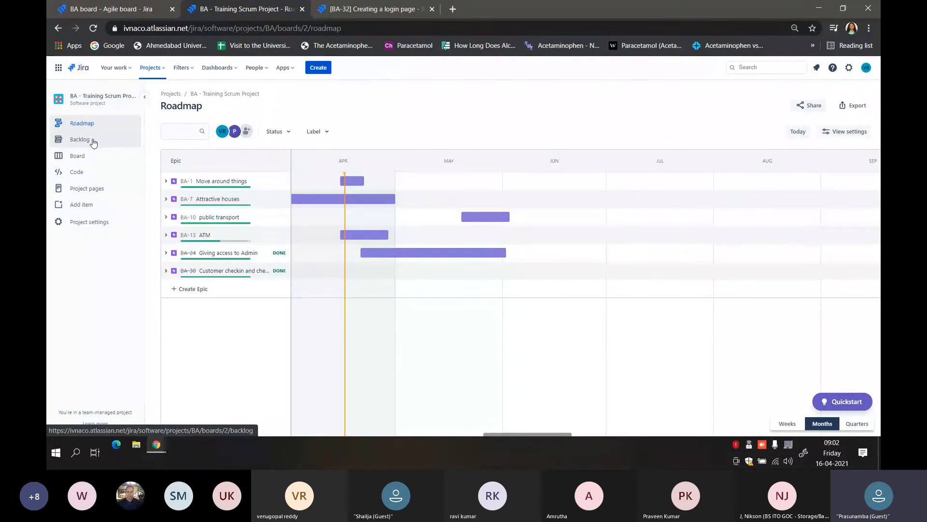
# Step: Switch to the Microsoft Teams meeting in the other browser window and stop sharing the screen
pyautogui.hotkey('alt', 'Tab')
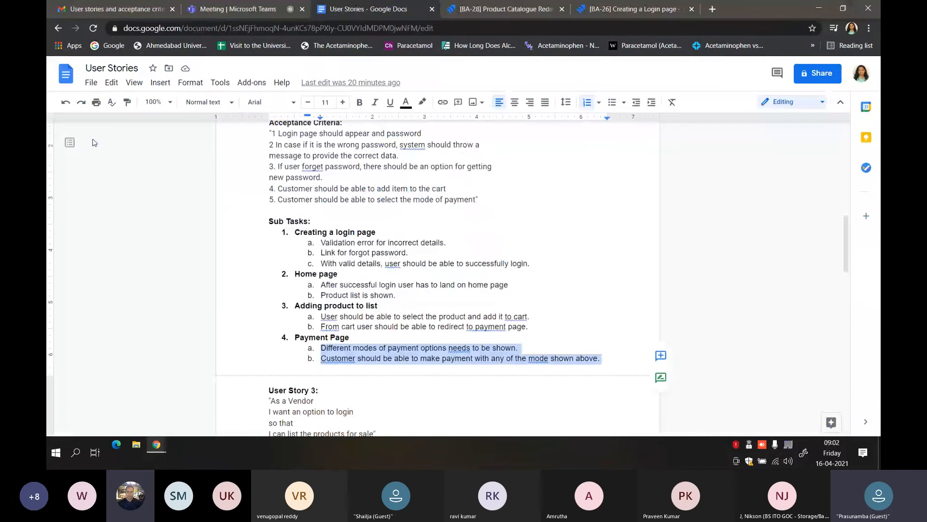
pyautogui.click(238, 11)
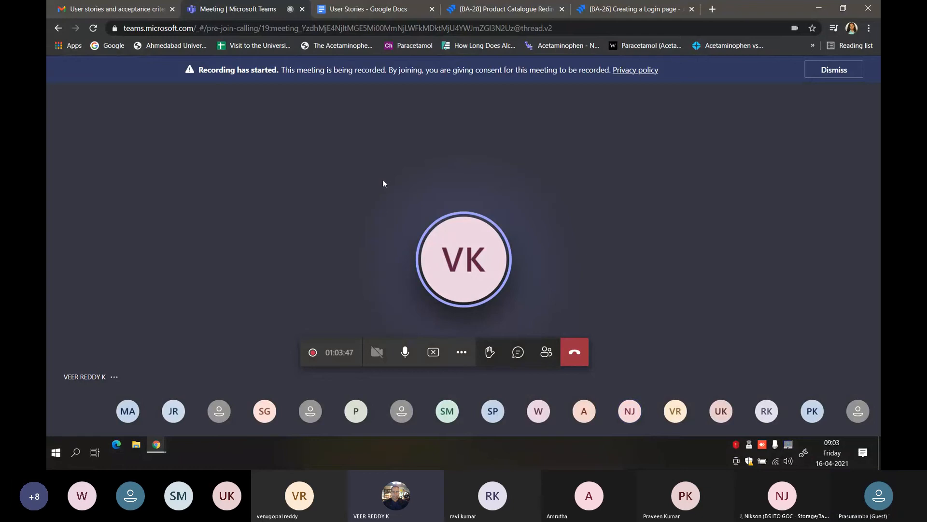
pyautogui.click(433, 353)
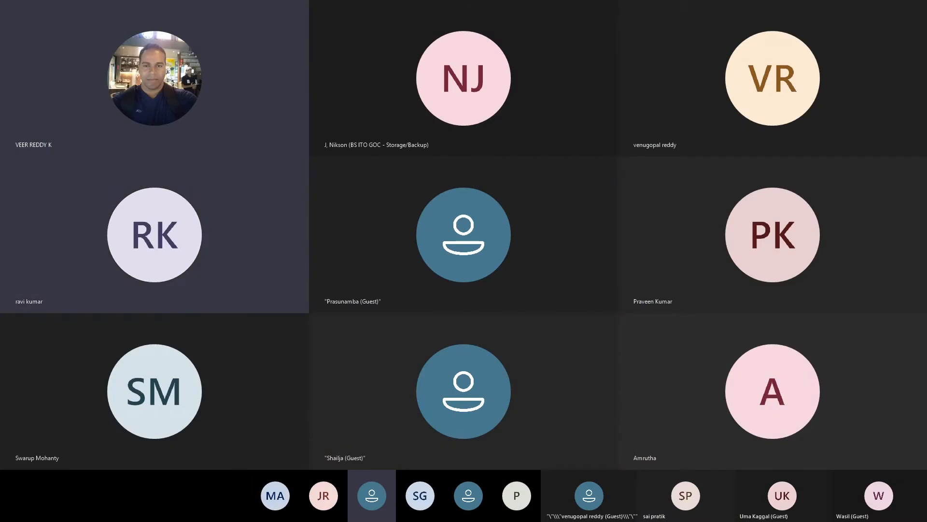